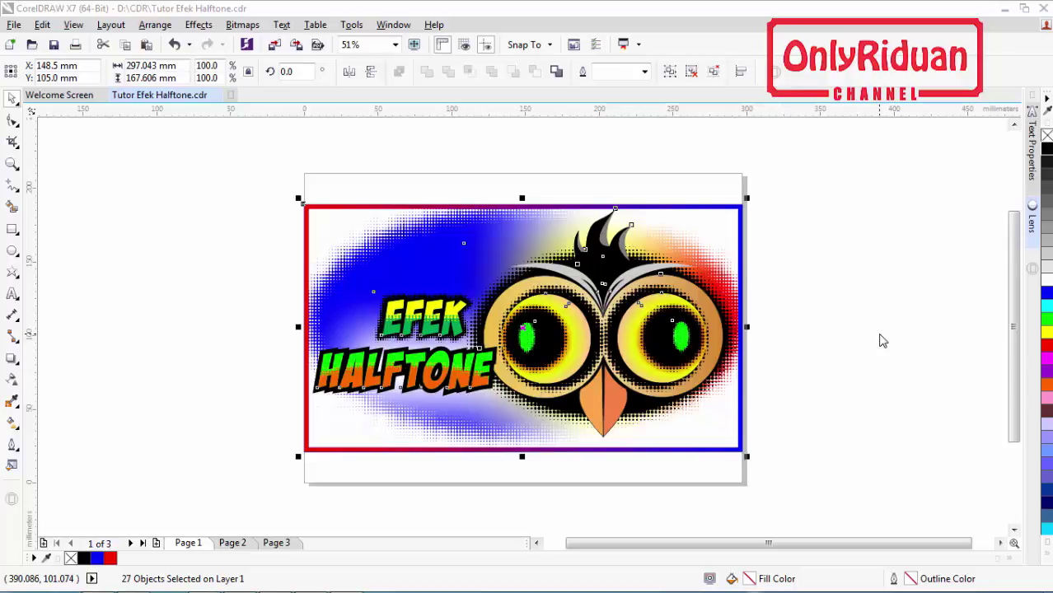
# - On page 3, copy the black circle from the top row into the Convert to Bitmap cell beneath it
pyautogui.click(880, 340)
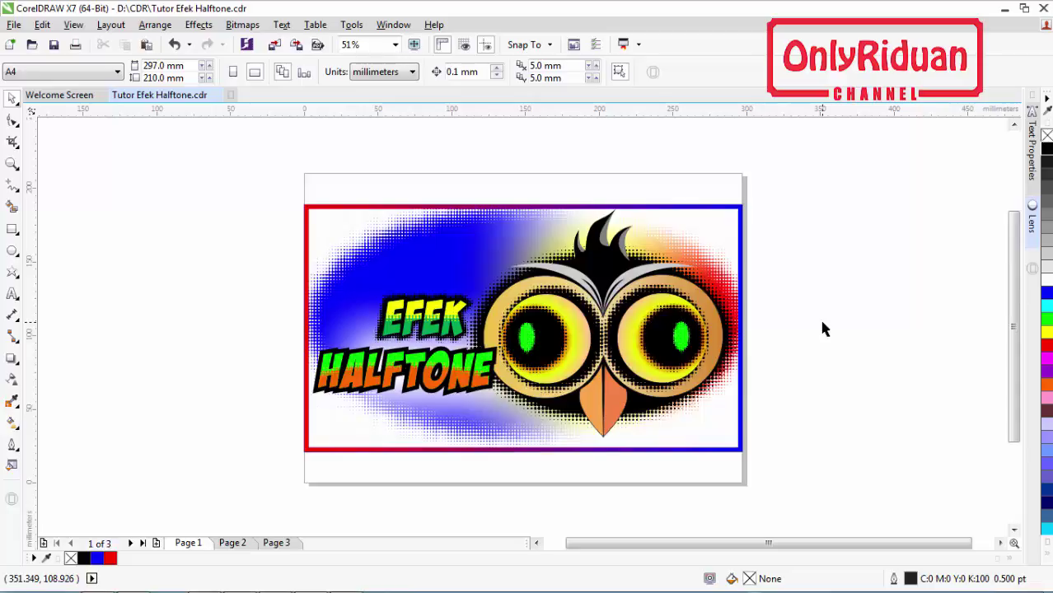
pyautogui.click(233, 544)
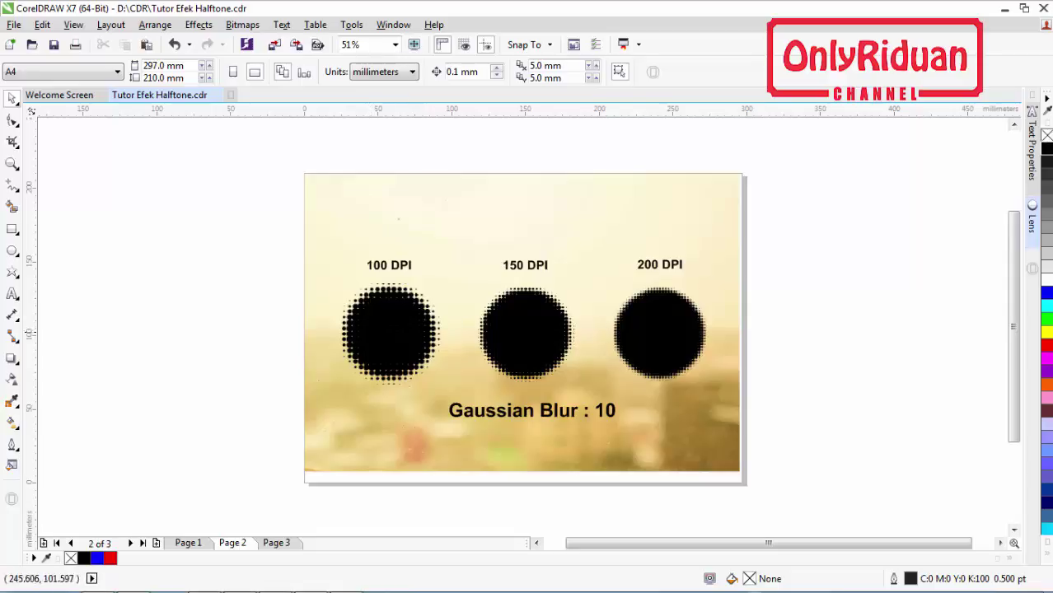
pyautogui.click(276, 543)
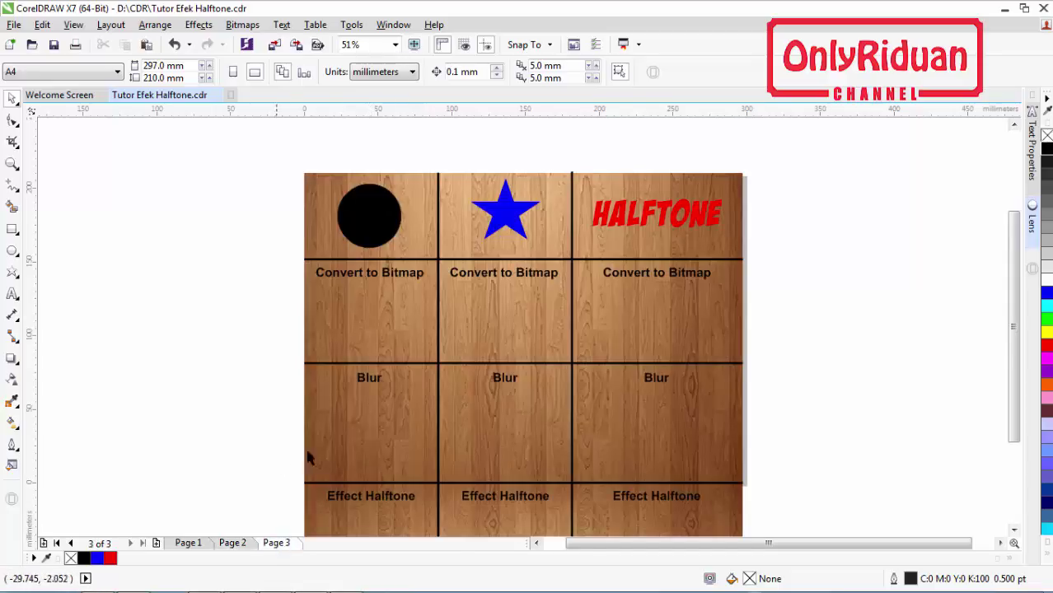
pyautogui.moveTo(1013, 256); pyautogui.dragTo(1015, 269)
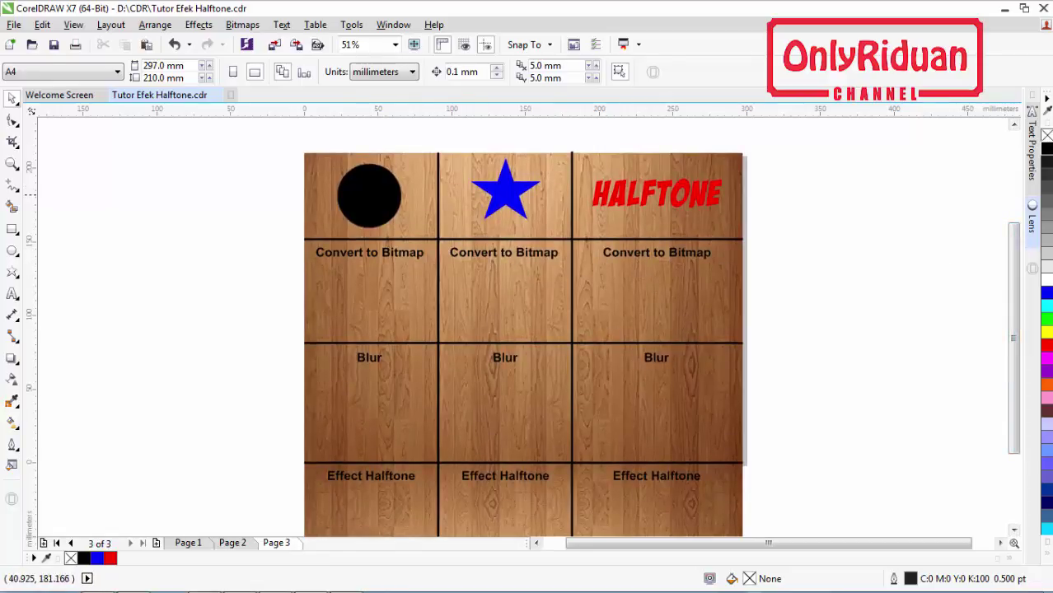
pyautogui.click(364, 189)
pyautogui.moveTo(368, 195); pyautogui.dragTo(367, 298)
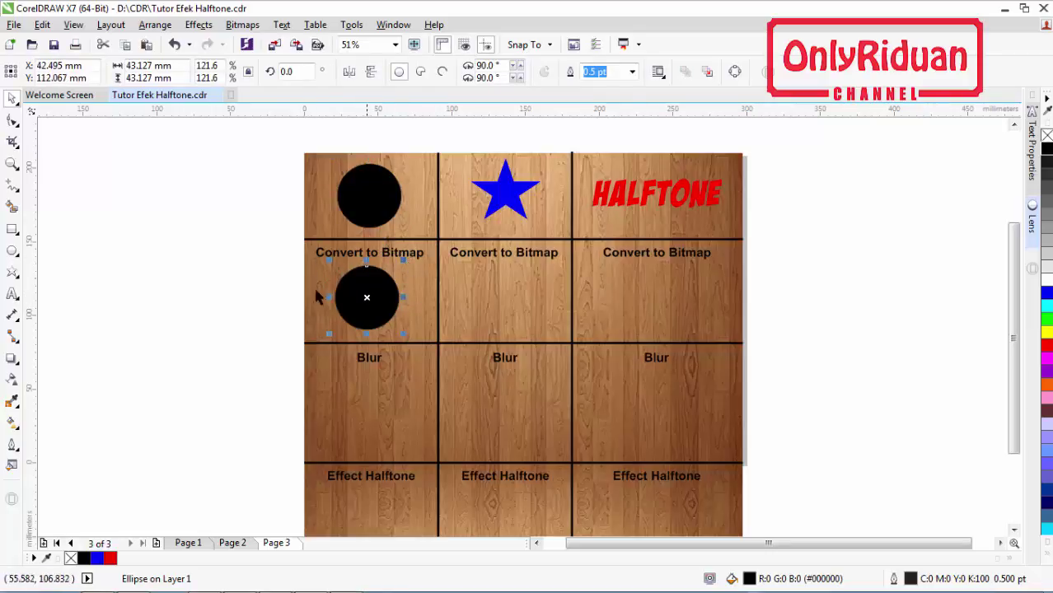
# - Convert the copied circle to a 150 dpi bitmap in RGB Color (24-bit) mode with anti-aliasing and transparent background
pyautogui.click(243, 25)
pyautogui.click(262, 43)
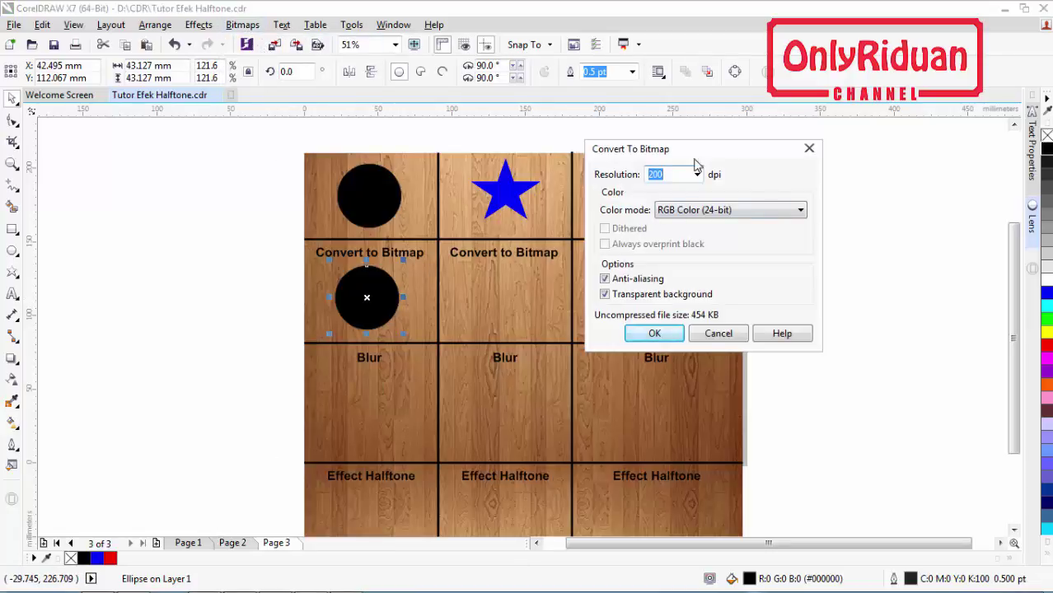
pyautogui.moveTo(701, 154); pyautogui.dragTo(625, 204)
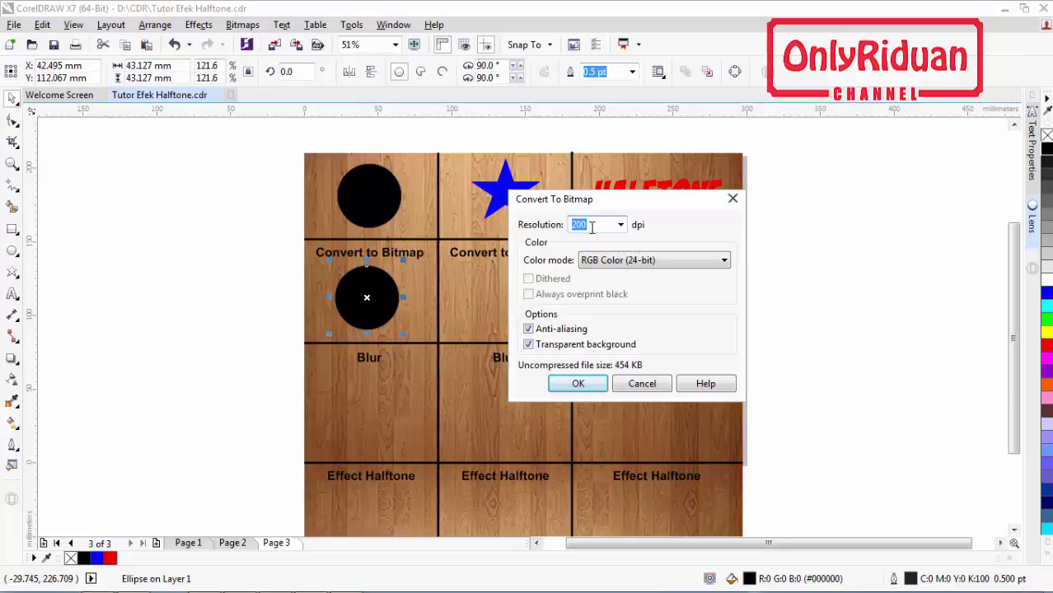
pyautogui.write('150')
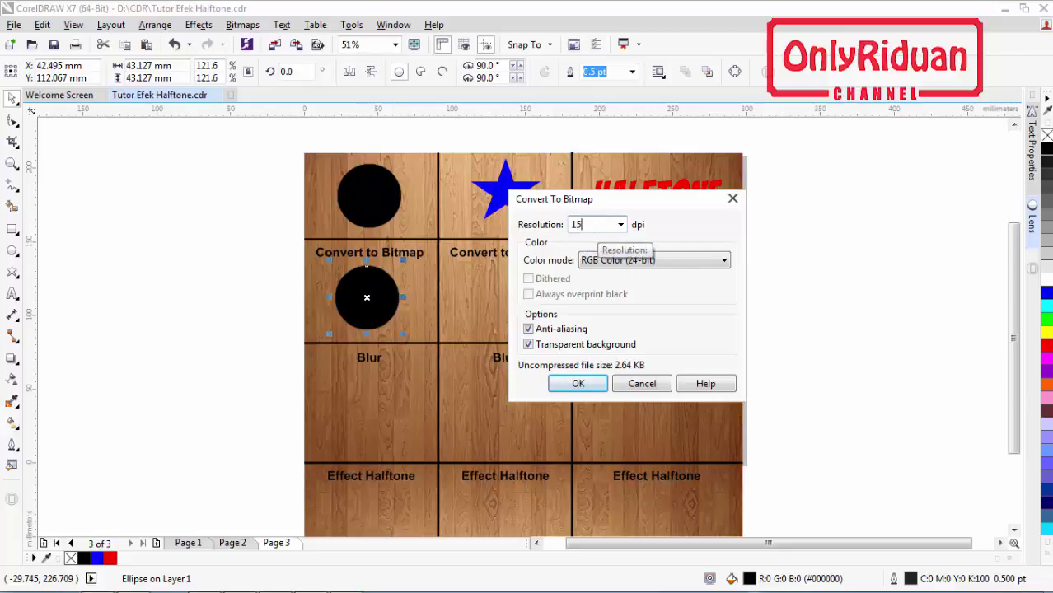
pyautogui.click(578, 385)
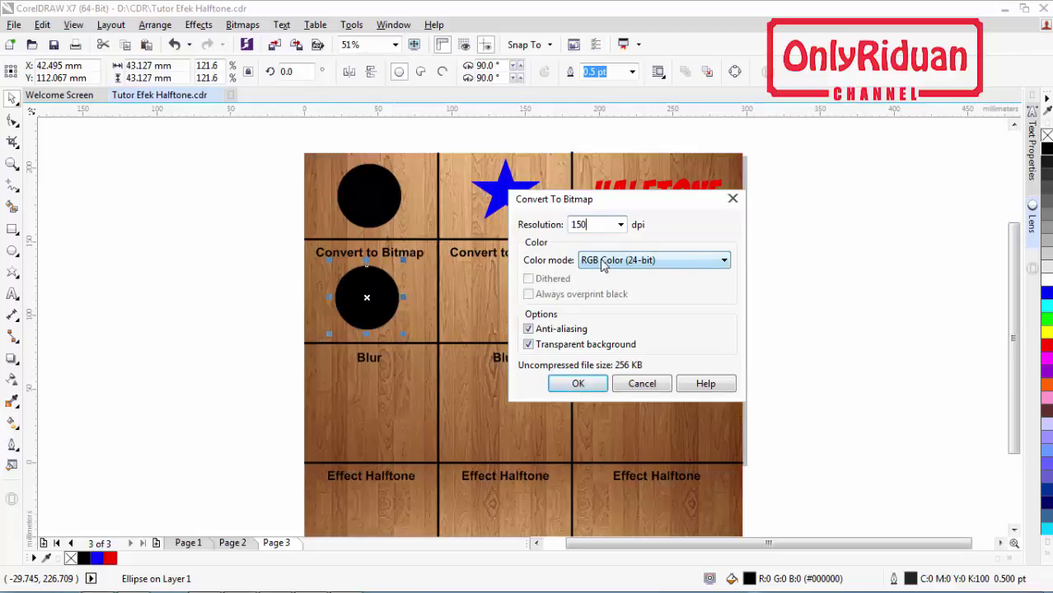
pyautogui.click(637, 262)
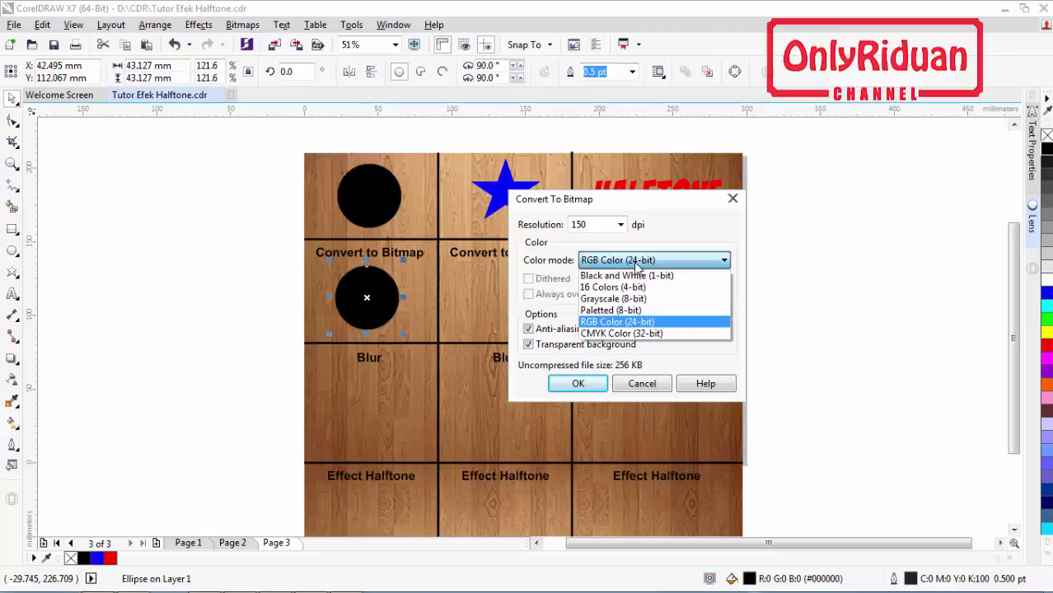
pyautogui.click(650, 323)
pyautogui.click(579, 384)
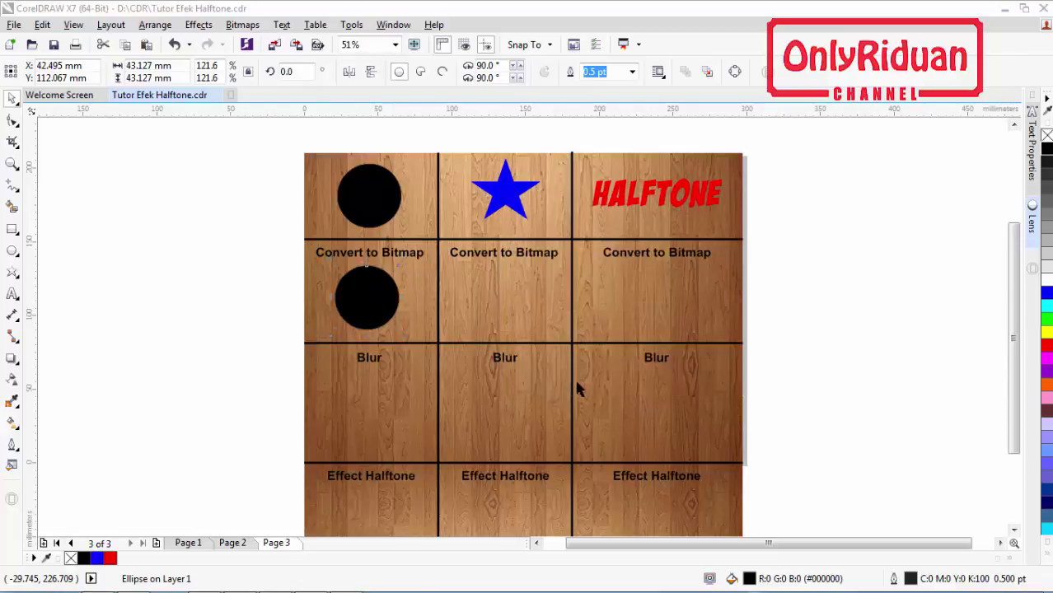
# - Copy the bitmap circle into the Blur cell below, and check the DPI comparison samples on page 2 before returning to page 3
pyautogui.moveTo(367, 298); pyautogui.dragTo(367, 411)
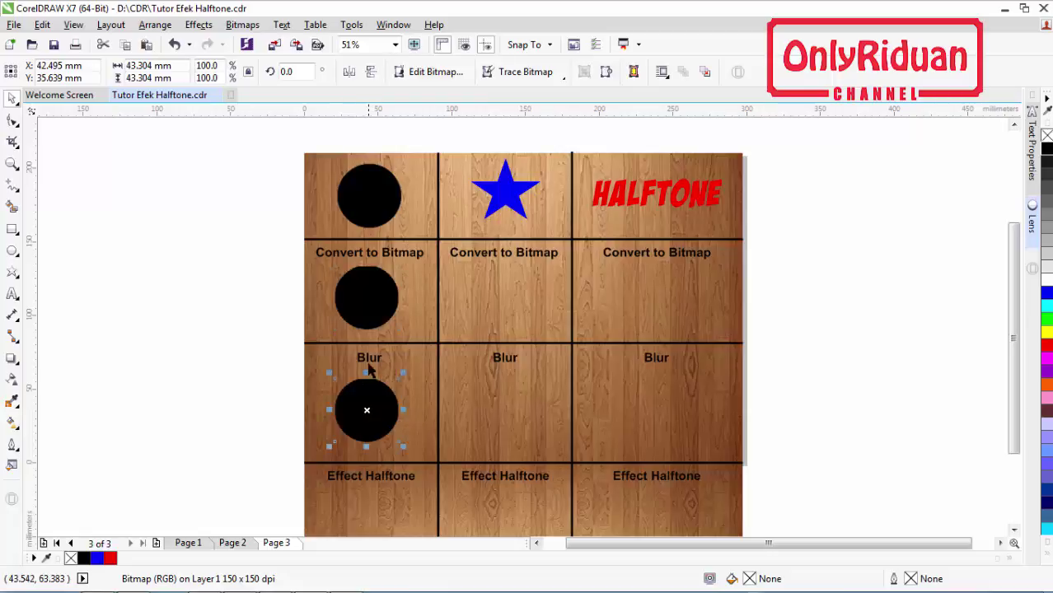
pyautogui.click(541, 548)
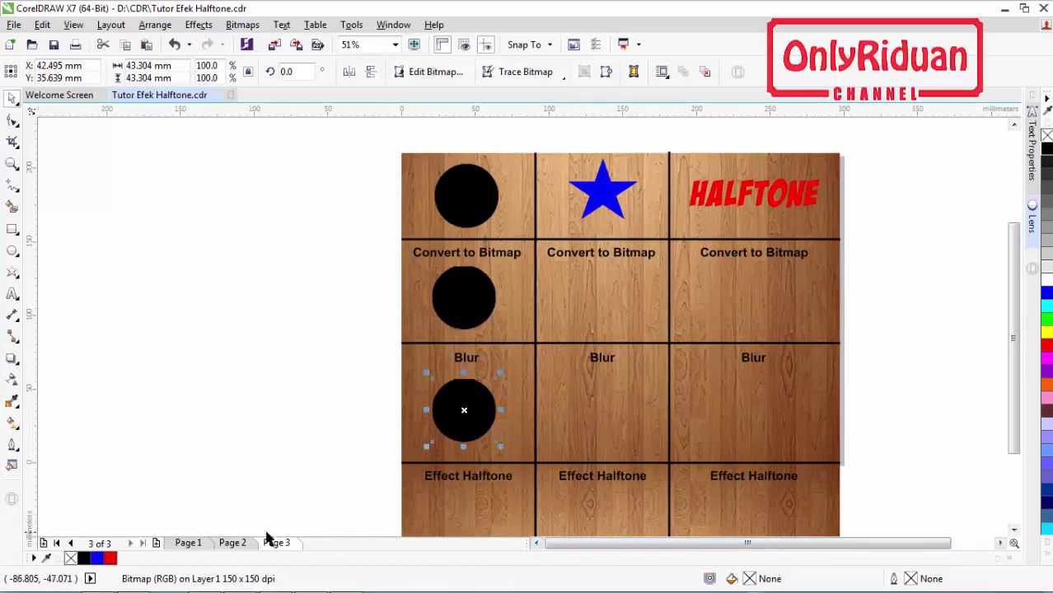
pyautogui.click(235, 546)
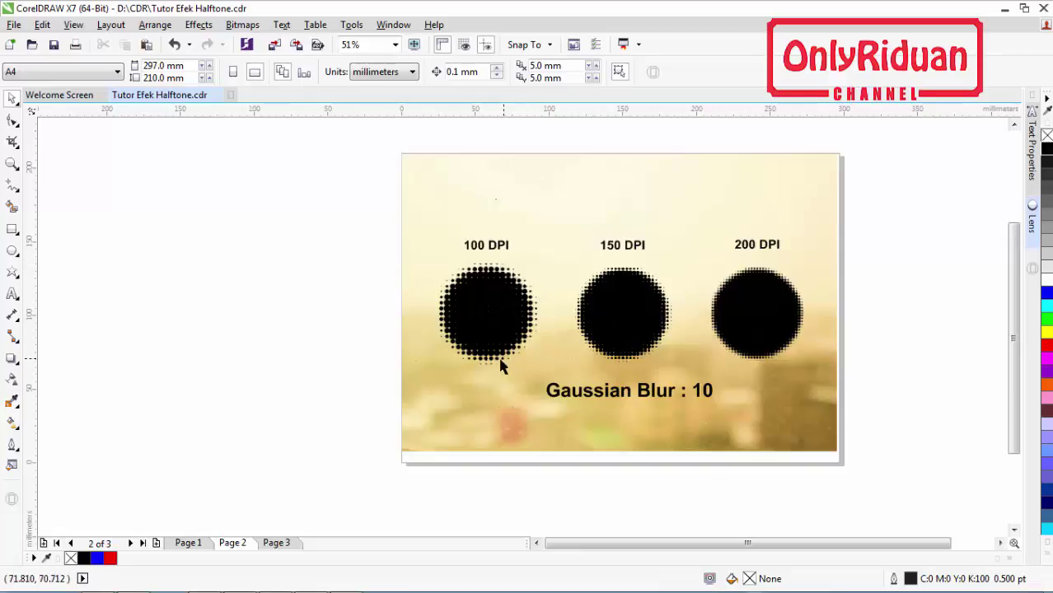
pyautogui.click(276, 543)
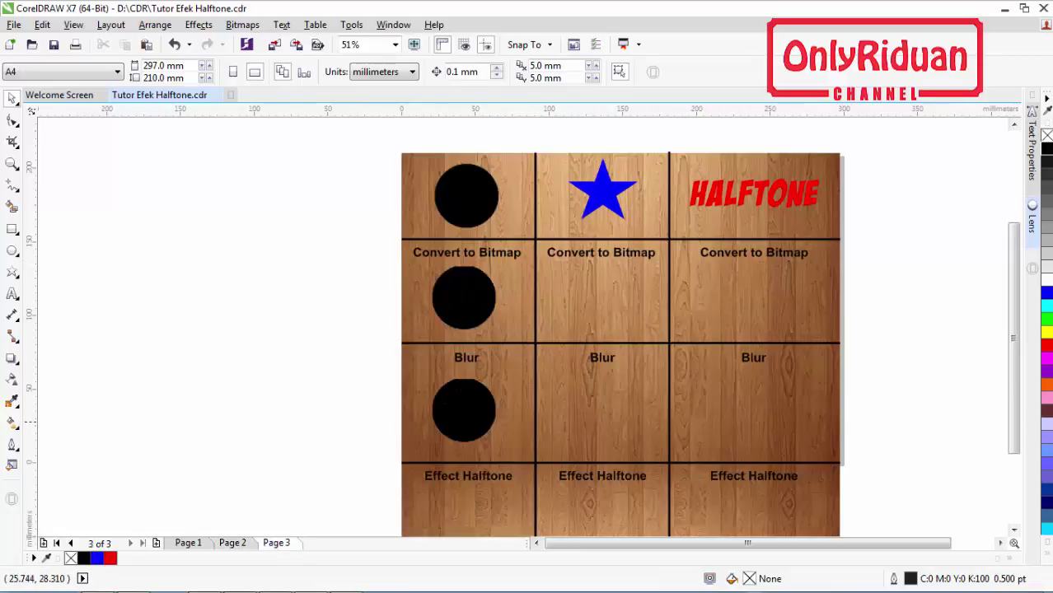
# - Apply a Gaussian Blur with a 10-pixel radius to the bitmap circle in the Blur cell
pyautogui.click(463, 410)
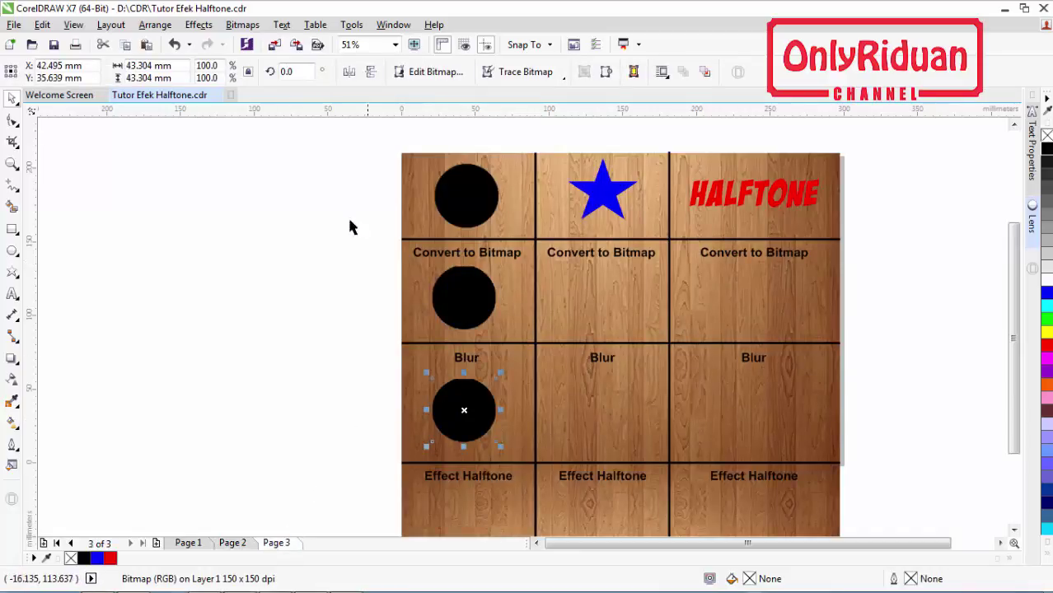
pyautogui.click(242, 25)
pyautogui.moveTo(267, 359)
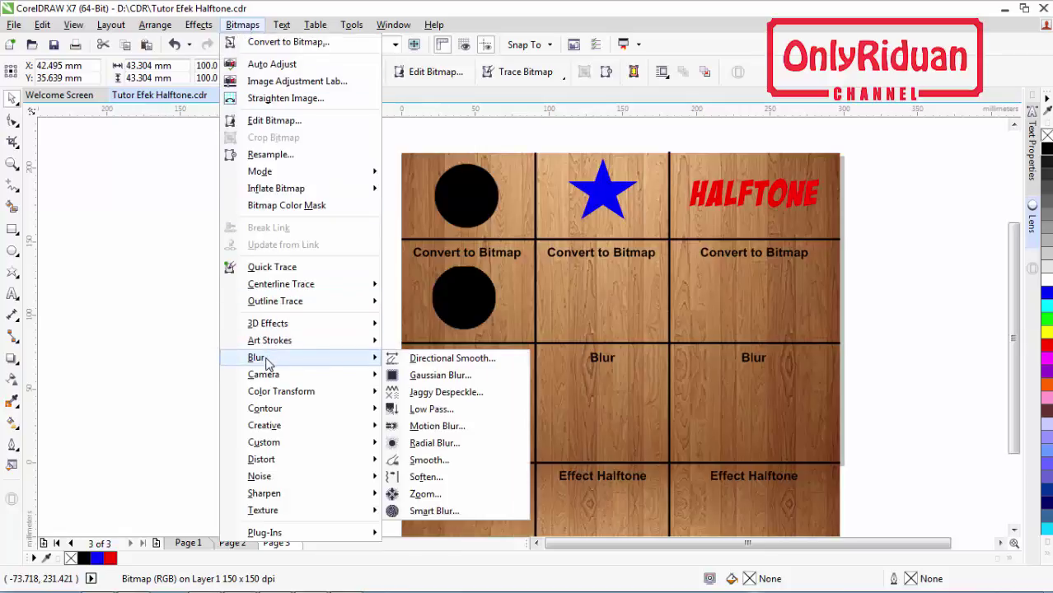
pyautogui.click(437, 377)
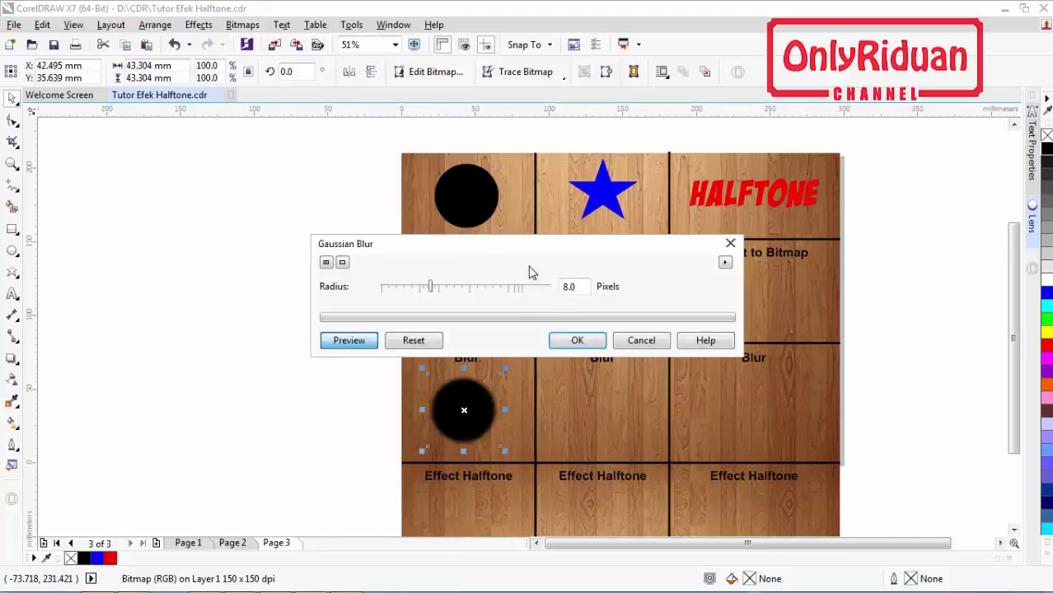
pyautogui.moveTo(524, 248); pyautogui.dragTo(560, 221)
pyautogui.doubleClick(599, 262)
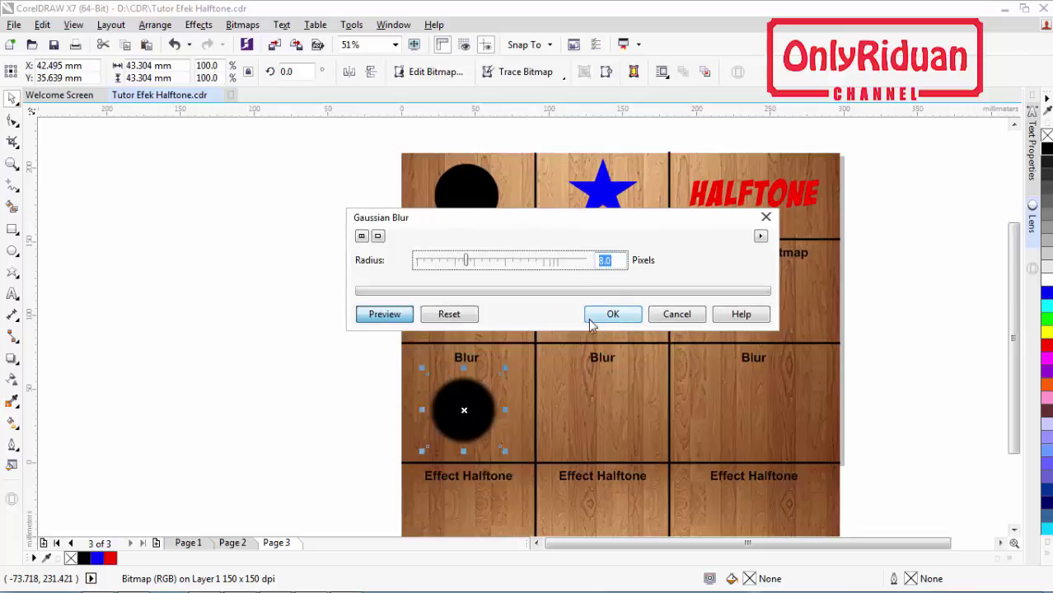
pyautogui.write('10')
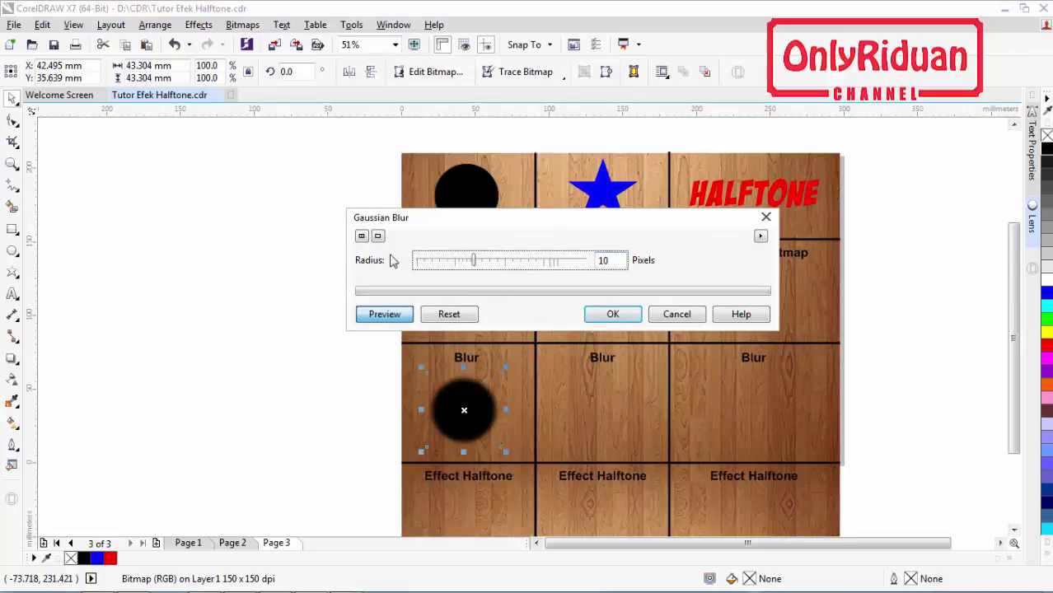
pyautogui.click(612, 316)
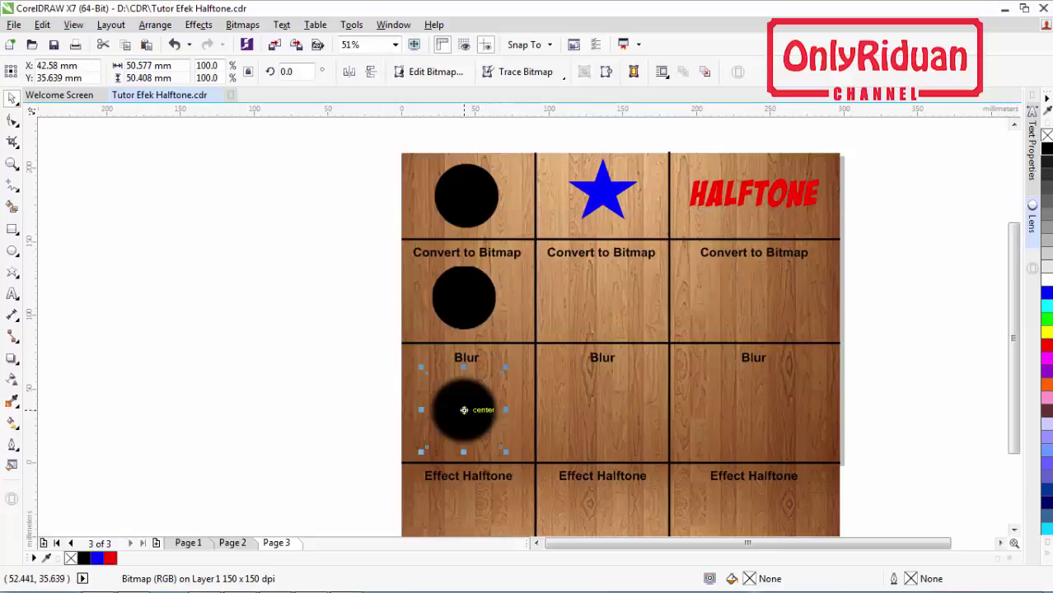
# - Copy the blurred circle into the Effect Halftone cell and apply the Halftone effect with max dot radius 10 and colour angles 0
pyautogui.moveTo(1013, 355); pyautogui.dragTo(1013, 369)
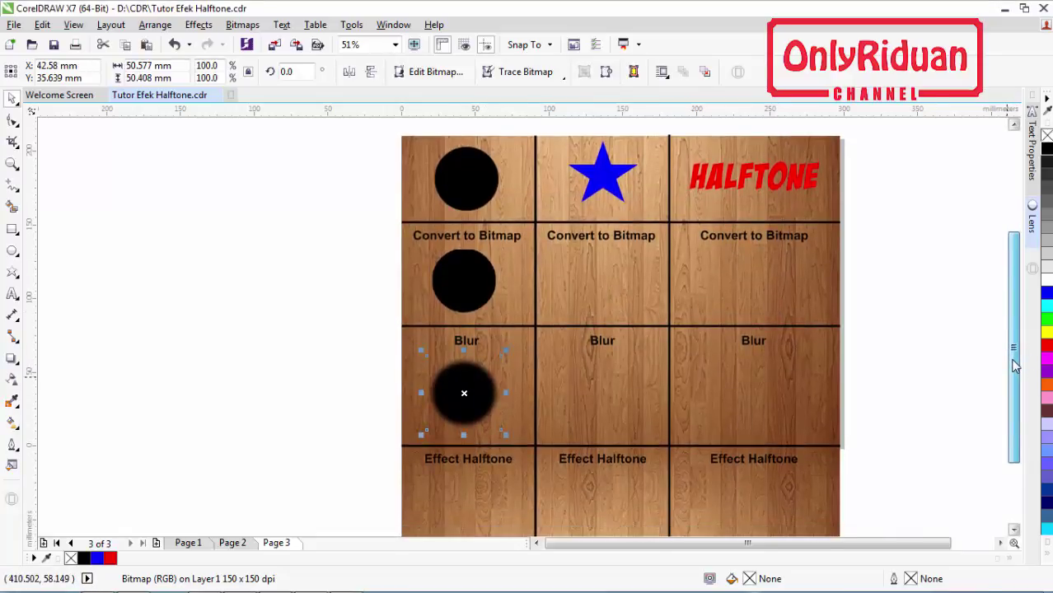
pyautogui.moveTo(471, 384); pyautogui.dragTo(466, 506)
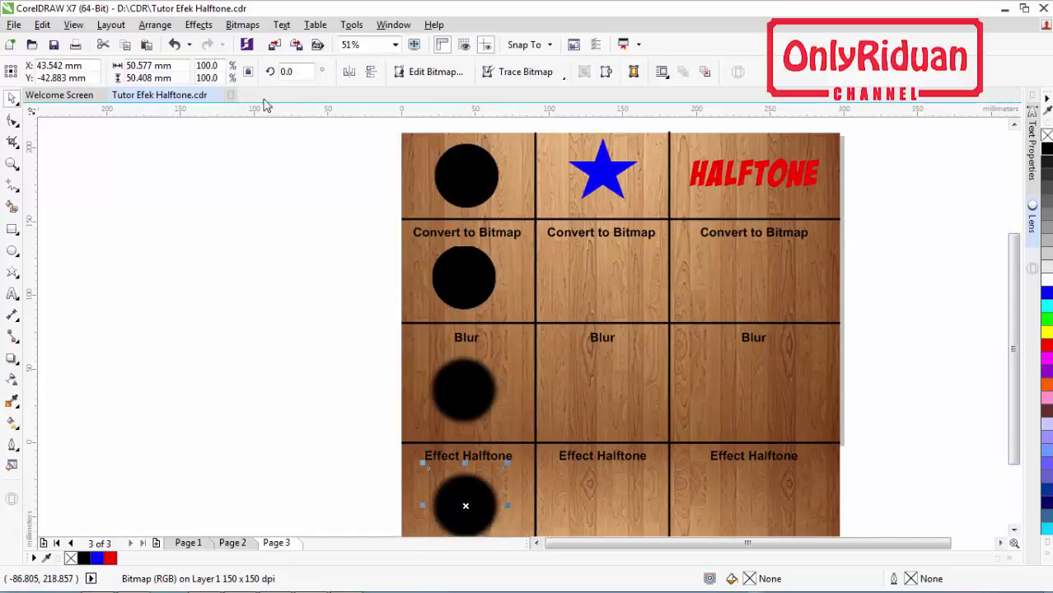
pyautogui.click(241, 24)
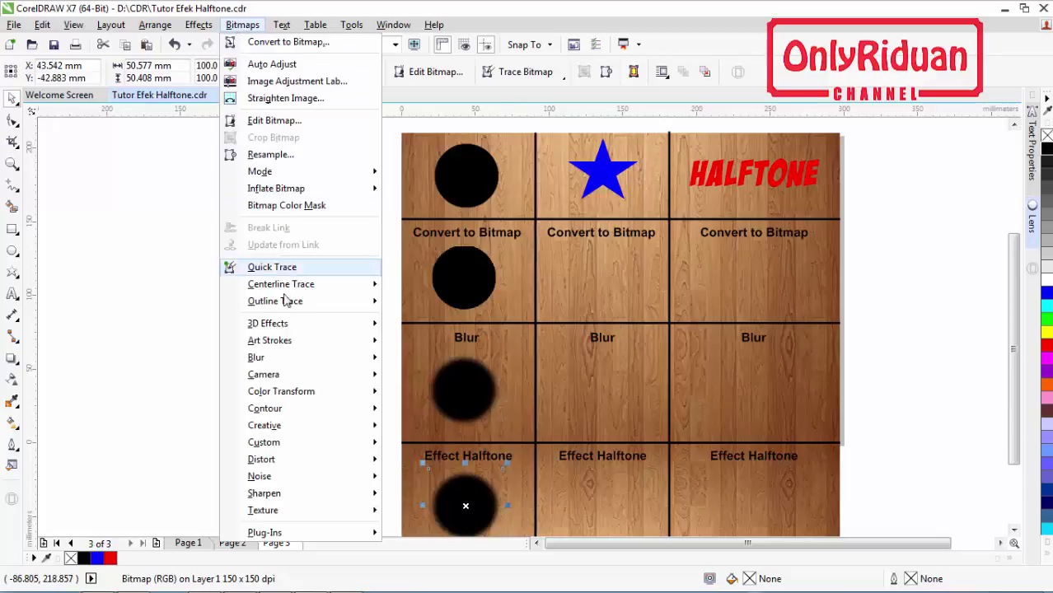
pyautogui.moveTo(290, 399)
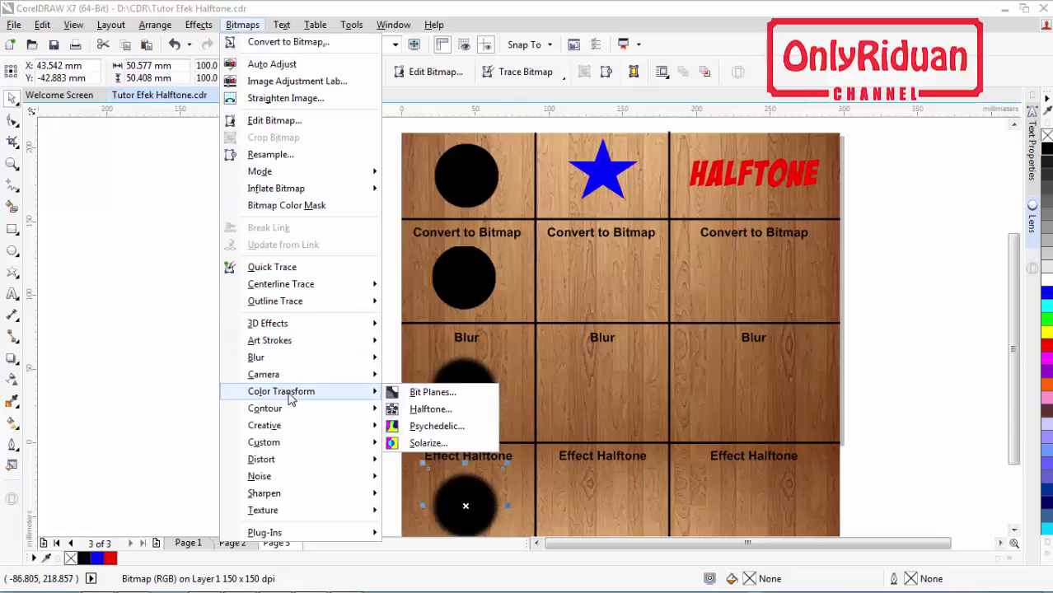
pyautogui.click(445, 412)
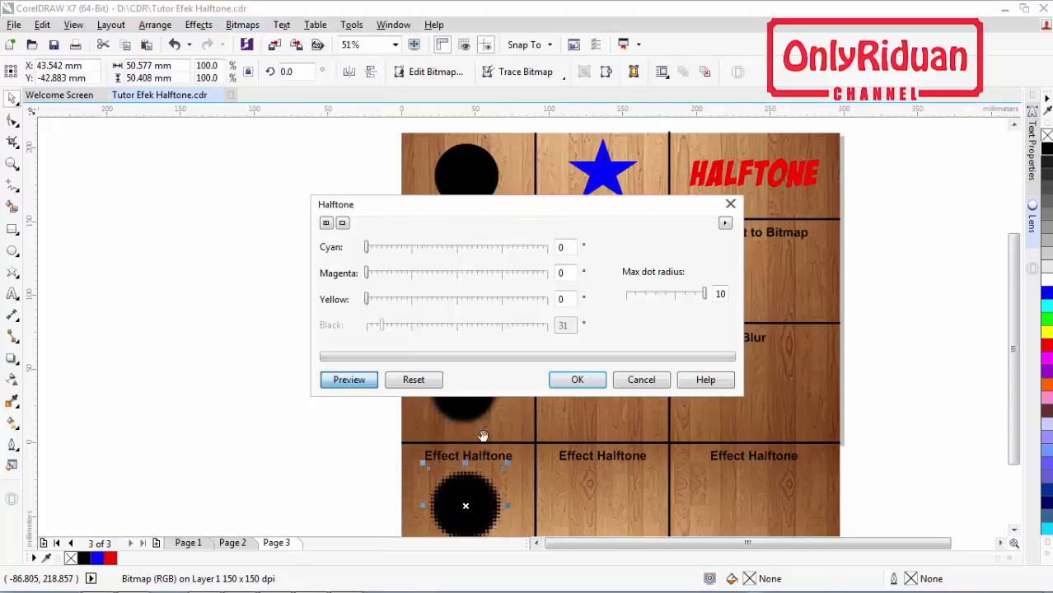
pyautogui.moveTo(442, 200); pyautogui.dragTo(181, 180)
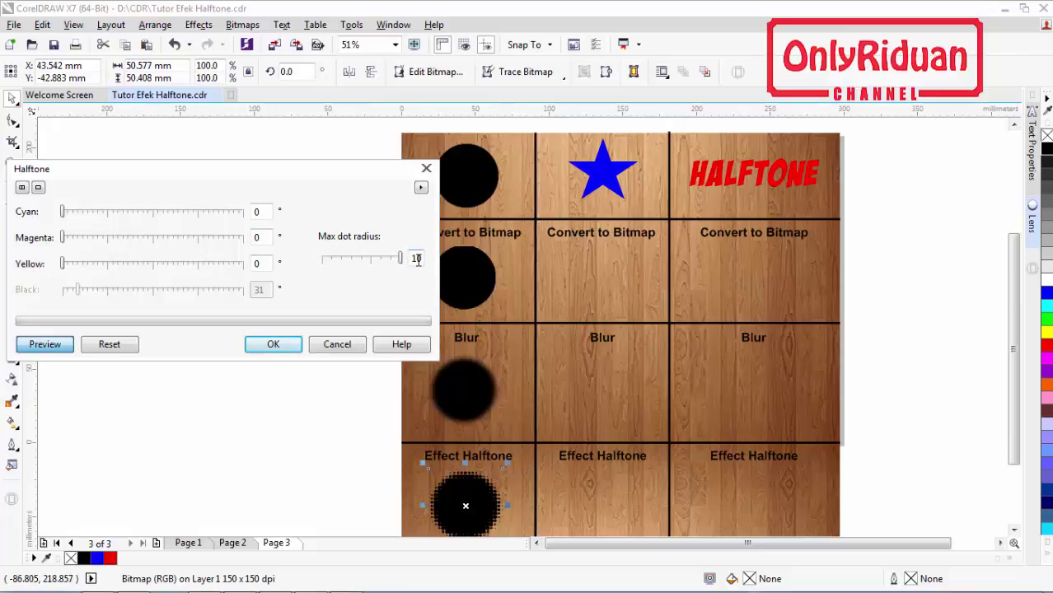
pyautogui.click(276, 344)
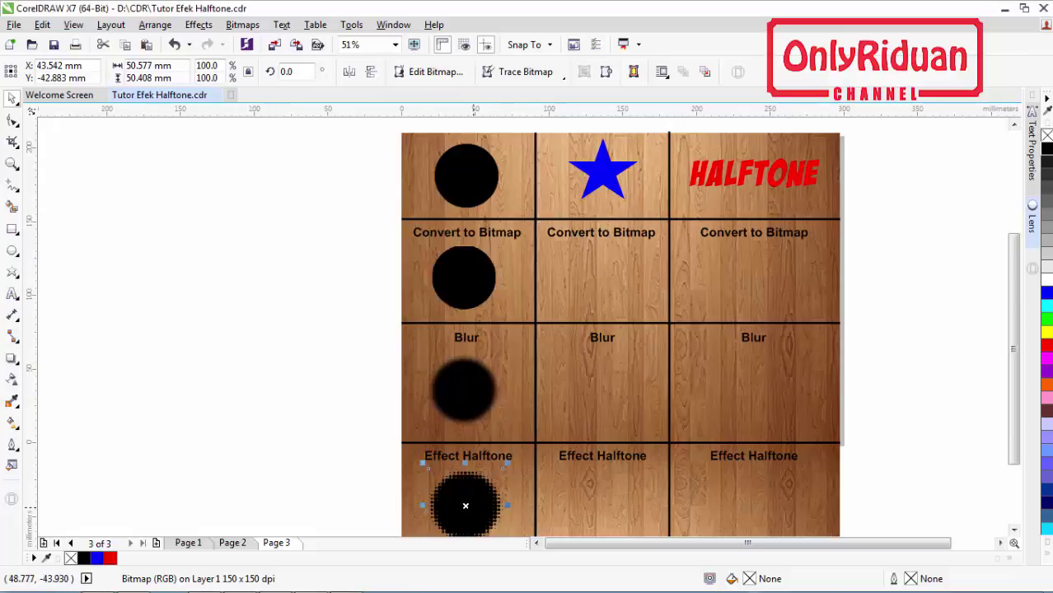
# - Copy the blue star into its Convert to Bitmap cell and convert the copy to a 200 dpi RGB bitmap
pyautogui.moveTo(607, 187); pyautogui.dragTo(600, 280)
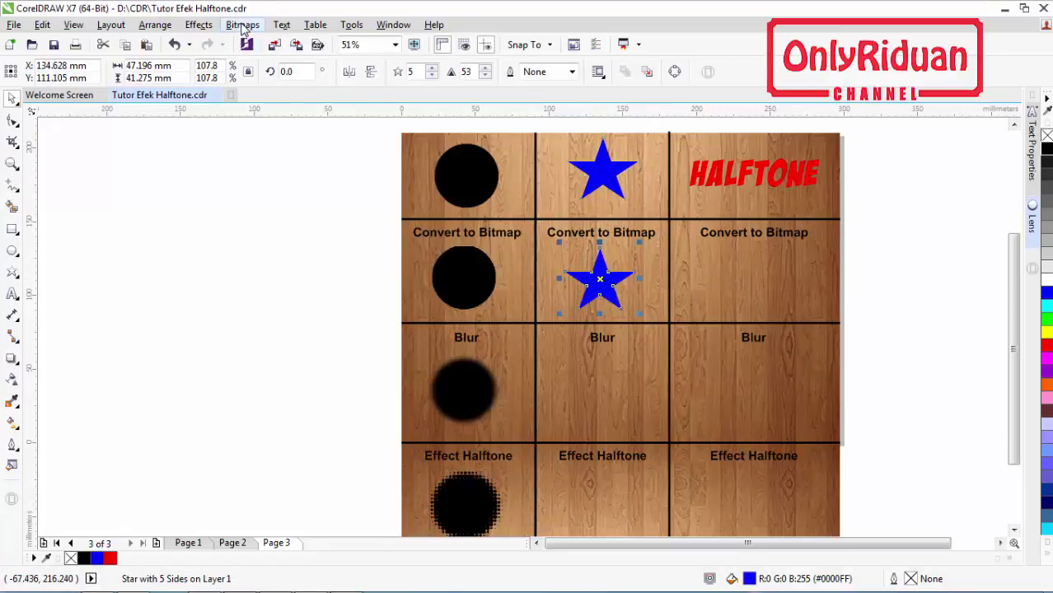
pyautogui.click(242, 25)
pyautogui.click(257, 41)
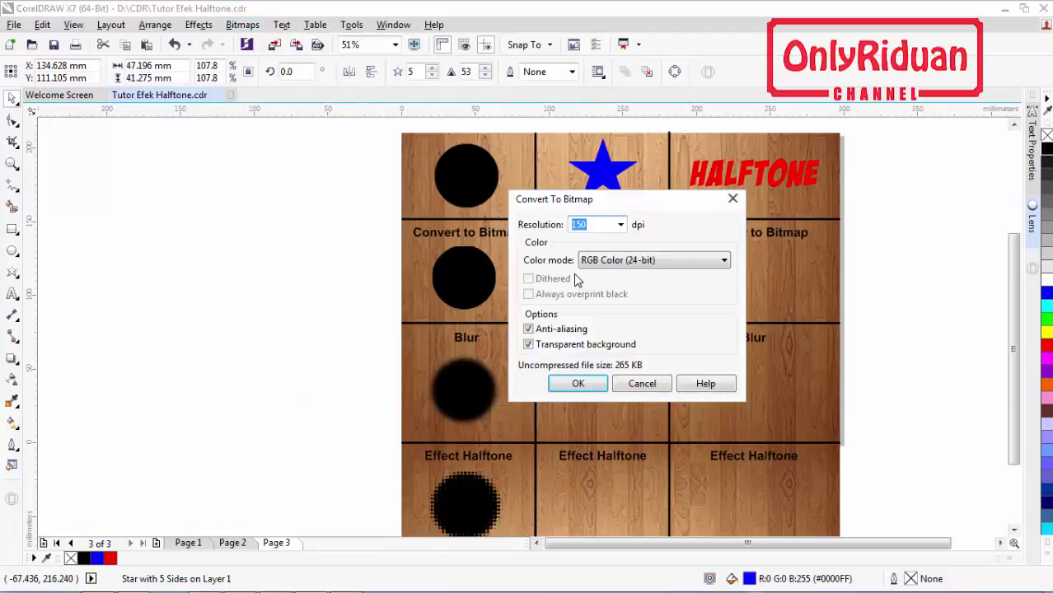
pyautogui.write('200')
pyautogui.click(568, 382)
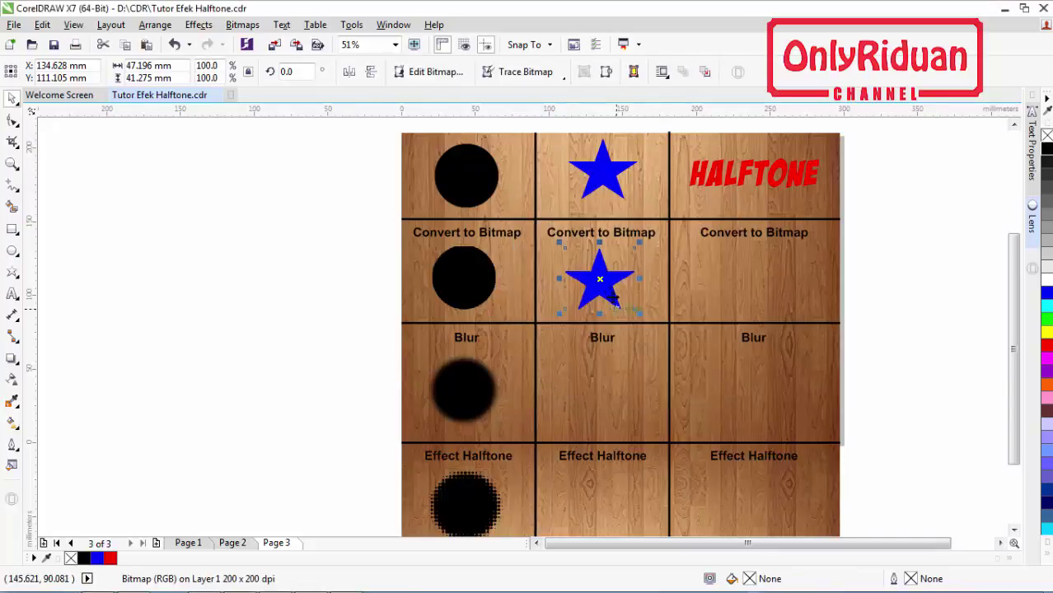
# - Copy the bitmap star into its Blur cell and apply a Gaussian Blur with a 10-pixel radius to the copy
pyautogui.moveTo(615, 310); pyautogui.dragTo(602, 394)
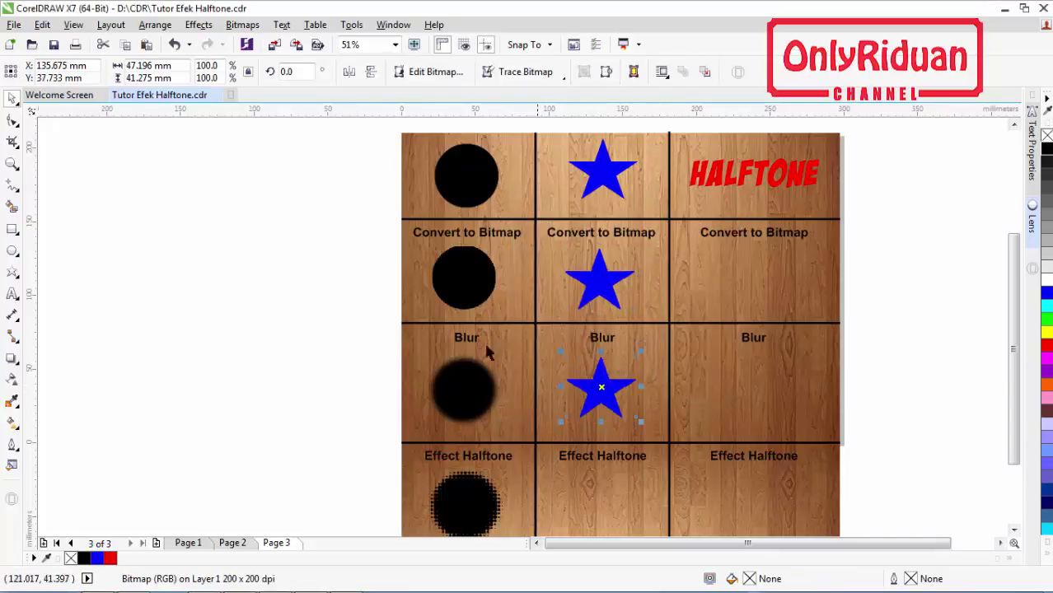
pyautogui.click(242, 25)
pyautogui.moveTo(285, 362)
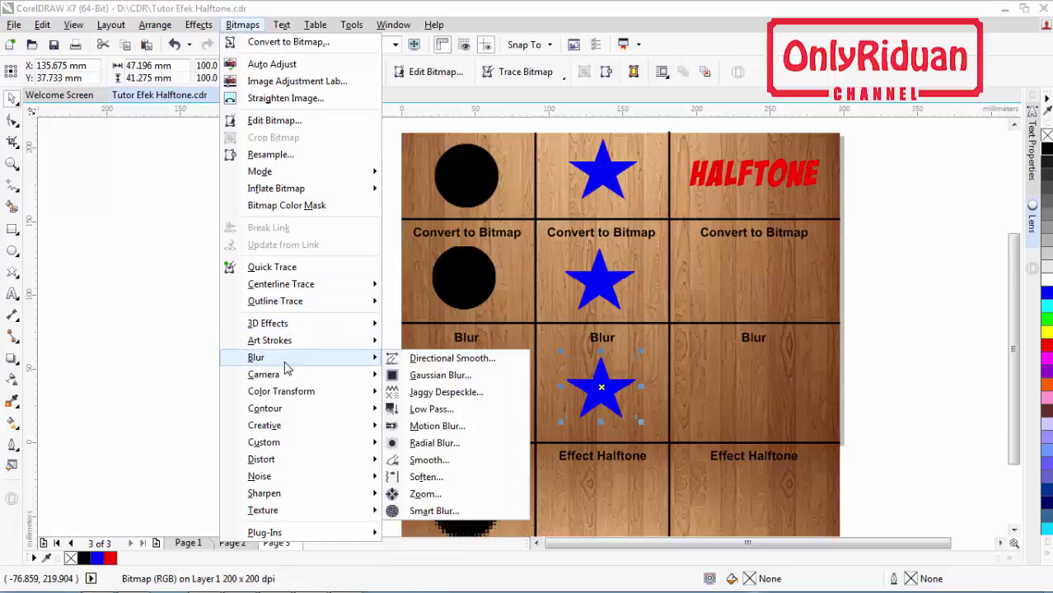
pyautogui.click(433, 375)
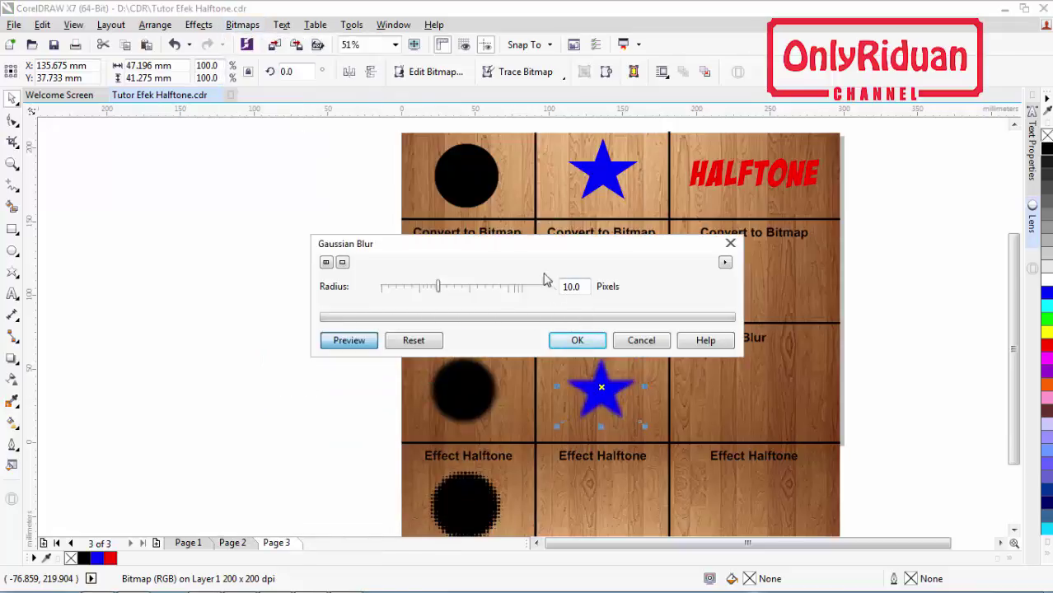
pyautogui.click(574, 341)
pyautogui.scroll(-1, 1018, 332)
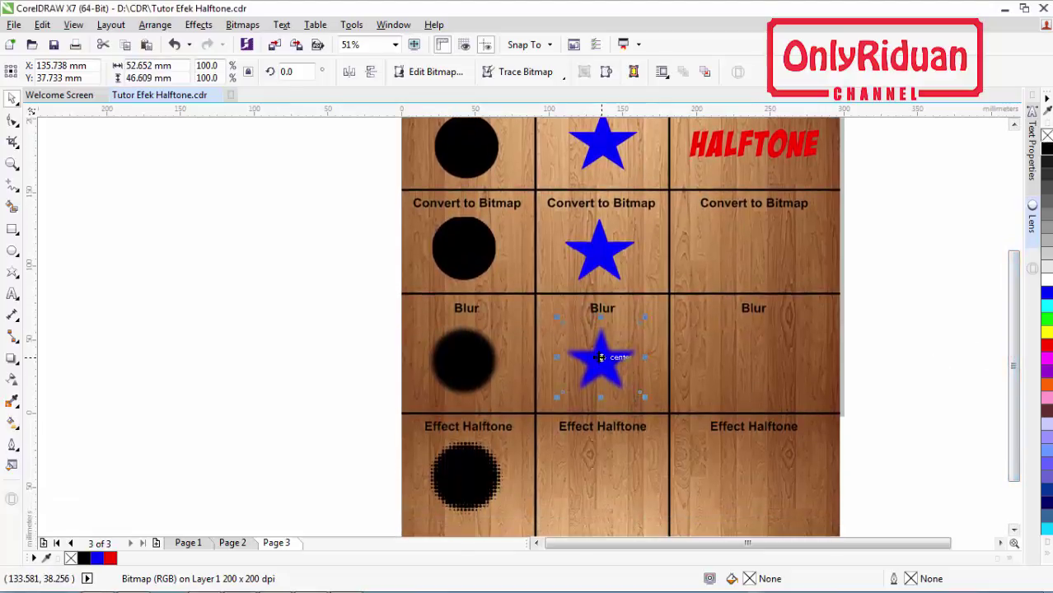
# - Copy the blurred star into its Effect Halftone cell and apply the Halftone effect with max dot radius 10 and colour angles 0
pyautogui.moveTo(604, 360); pyautogui.dragTo(600, 487)
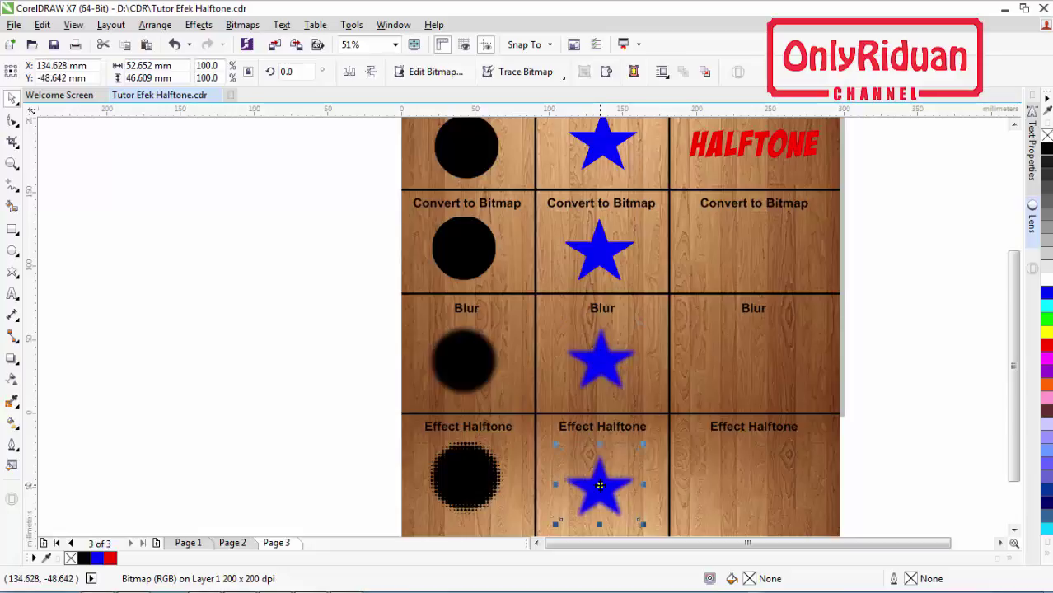
pyautogui.click(242, 25)
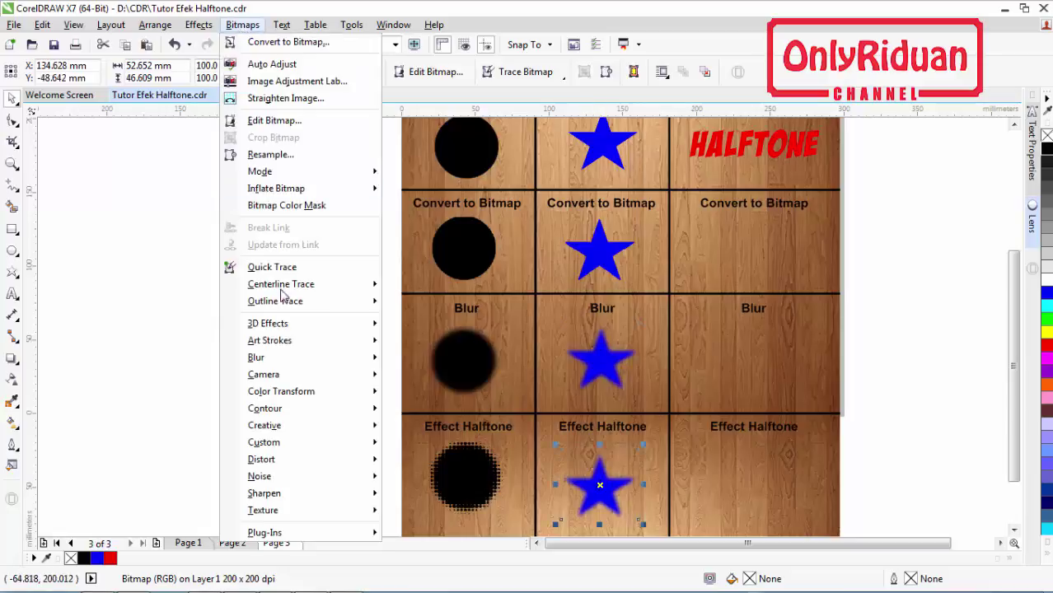
pyautogui.moveTo(270, 398)
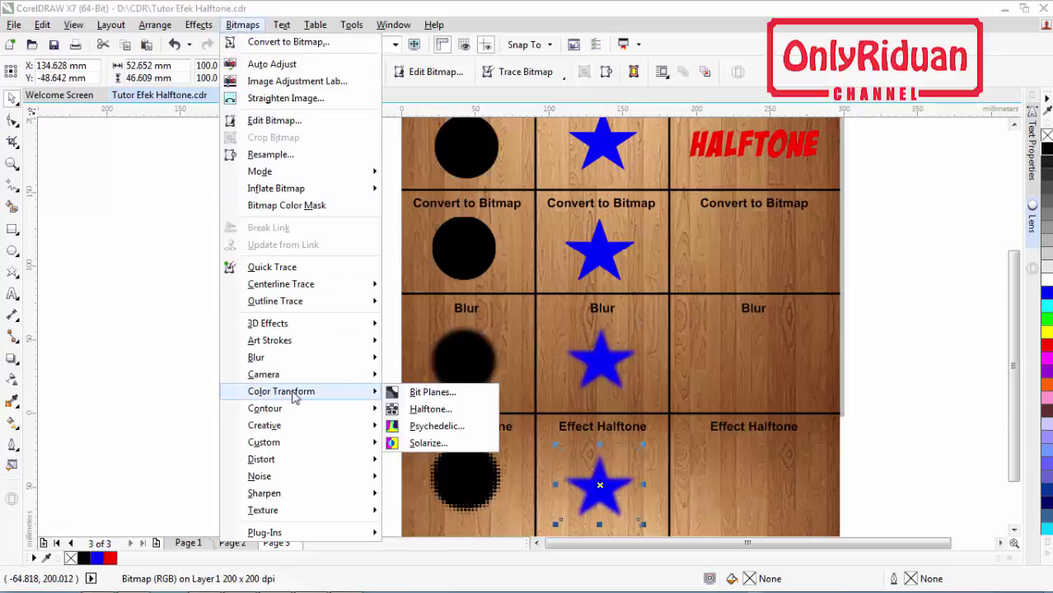
pyautogui.click(430, 409)
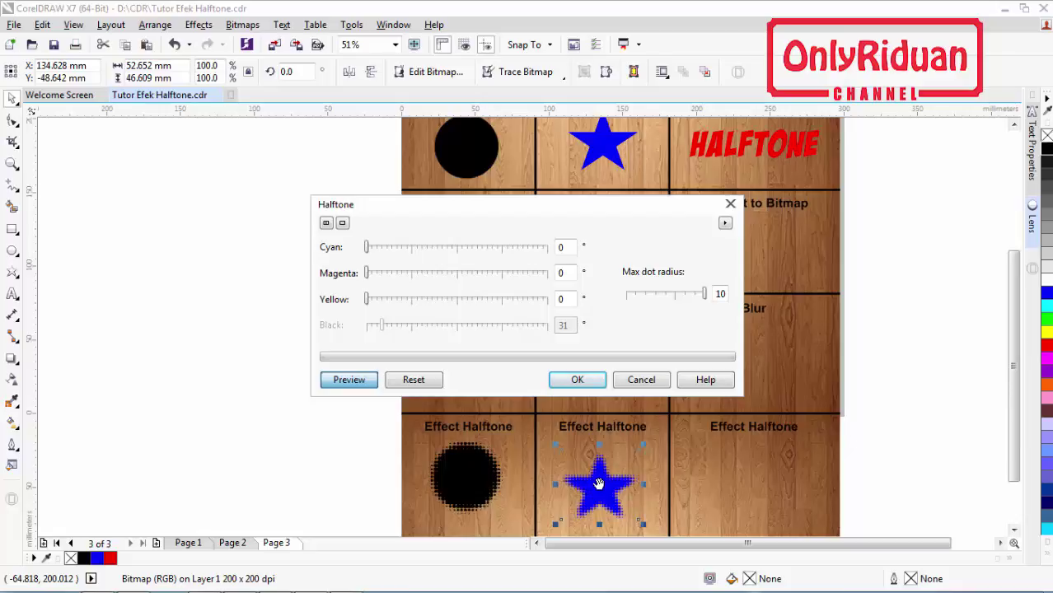
pyautogui.click(579, 381)
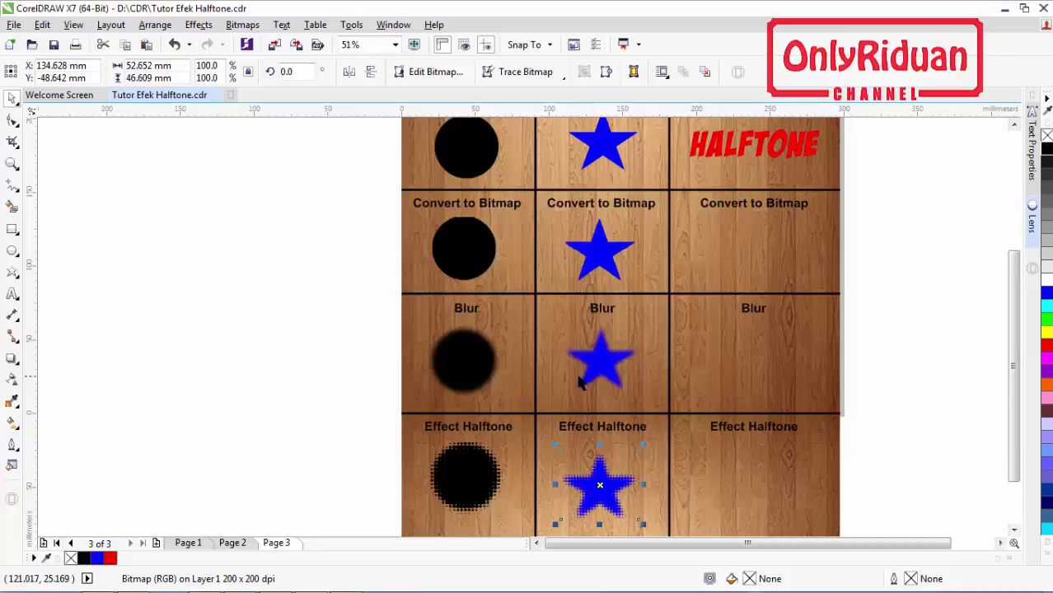
# - Copy the red HALFTONE text into its Convert to Bitmap cell and convert the copy to a 250 dpi RGB bitmap
pyautogui.click(753, 145)
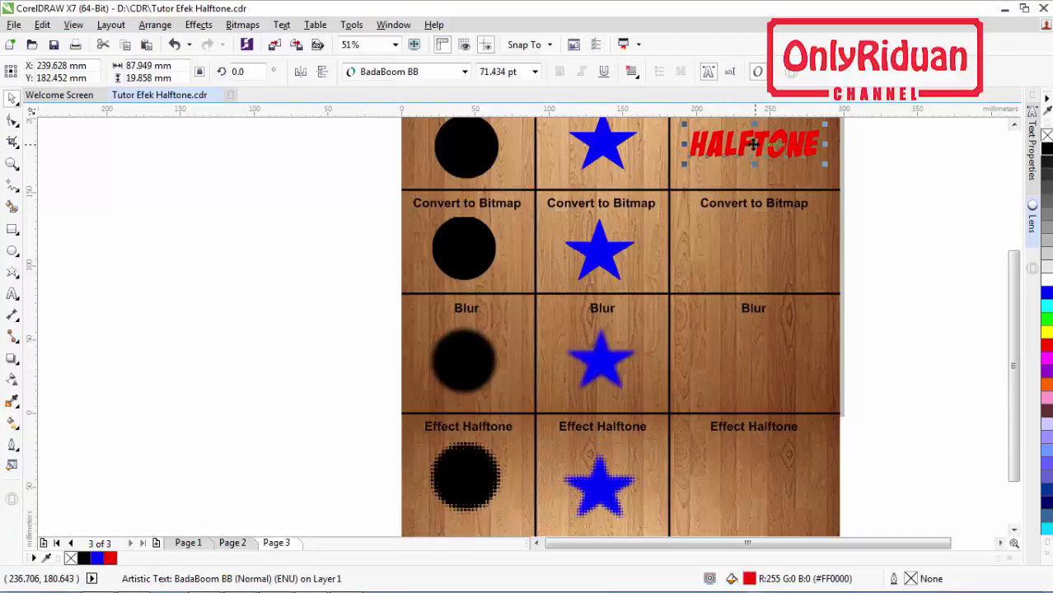
pyautogui.moveTo(753, 146); pyautogui.dragTo(753, 249)
pyautogui.rightClick(753, 248)
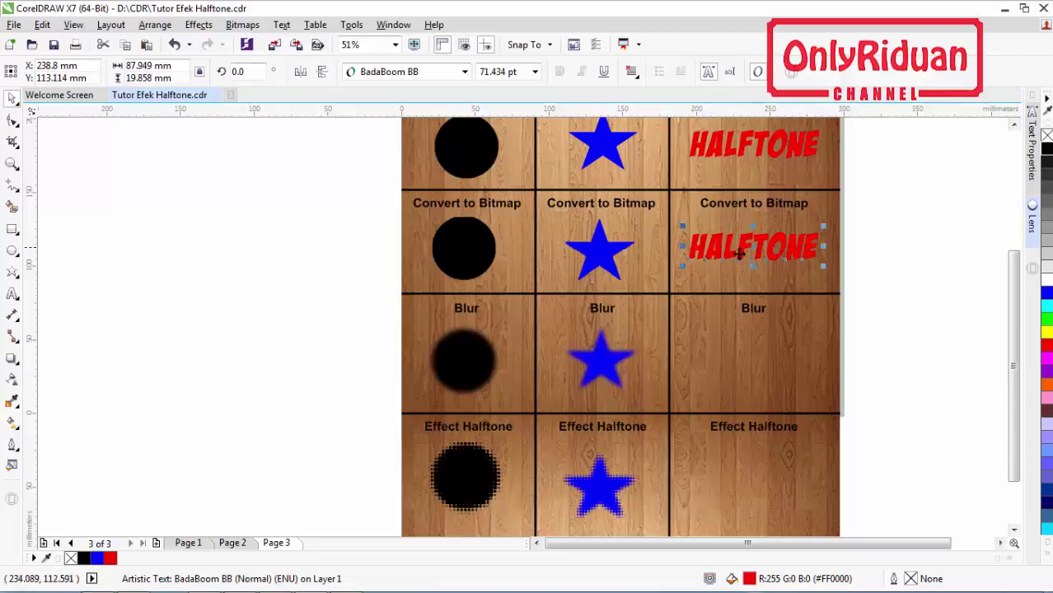
pyautogui.click(242, 26)
pyautogui.click(262, 45)
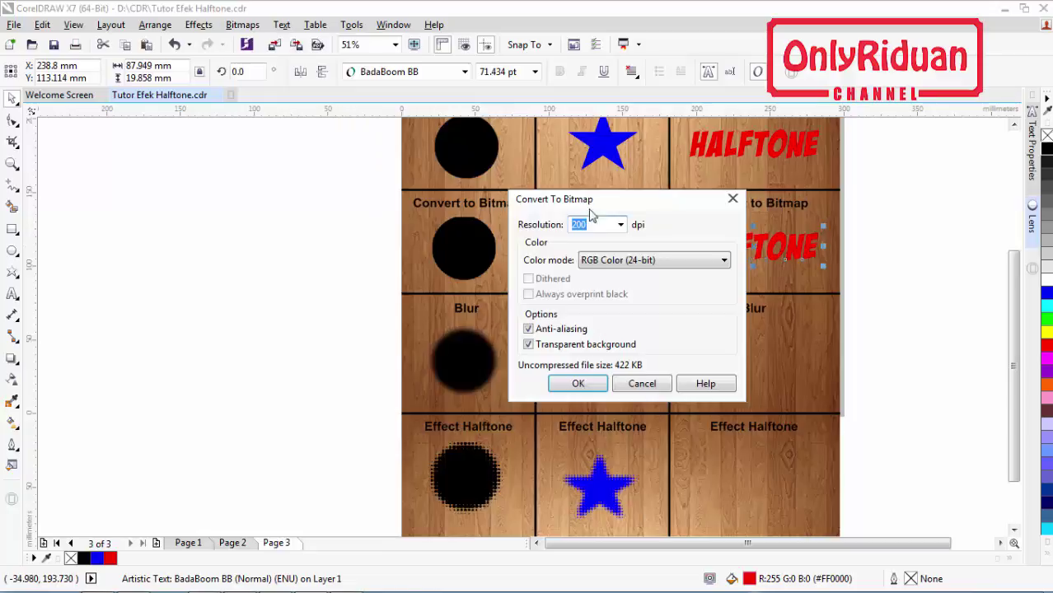
pyautogui.moveTo(590, 209); pyautogui.dragTo(225, 189)
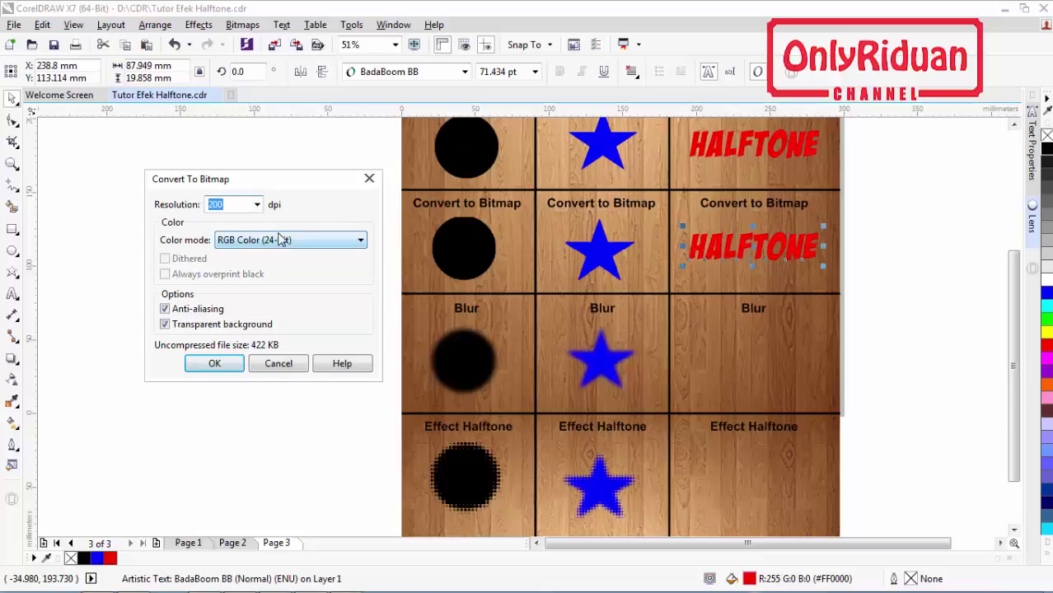
pyautogui.write('250')
pyautogui.click(216, 363)
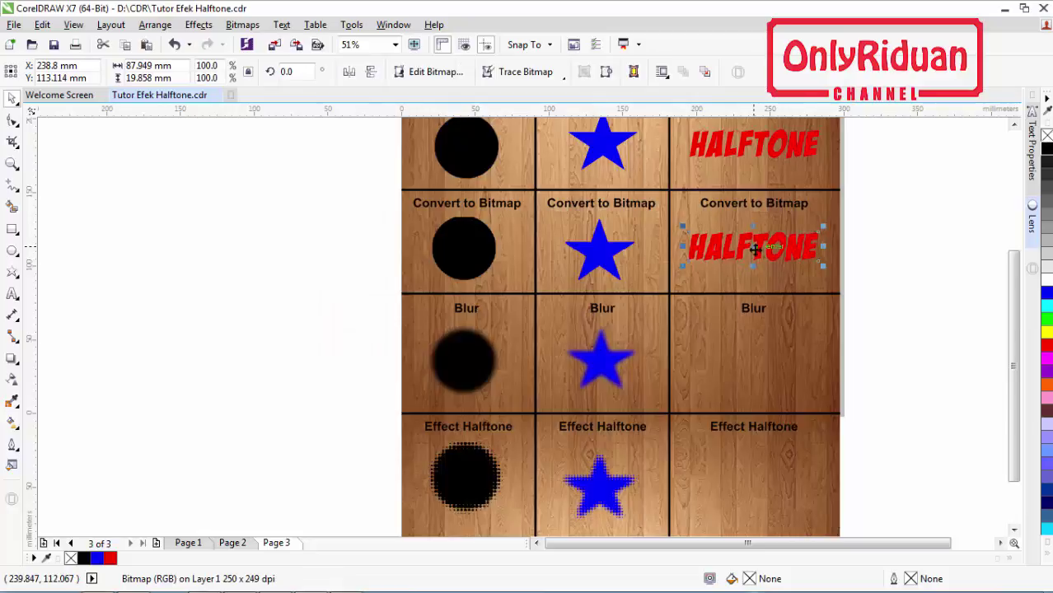
# - Copy the bitmap HALFTONE text into its Blur cell and apply a Gaussian Blur with a 10-pixel radius to the copy
pyautogui.moveTo(754, 247); pyautogui.dragTo(754, 356)
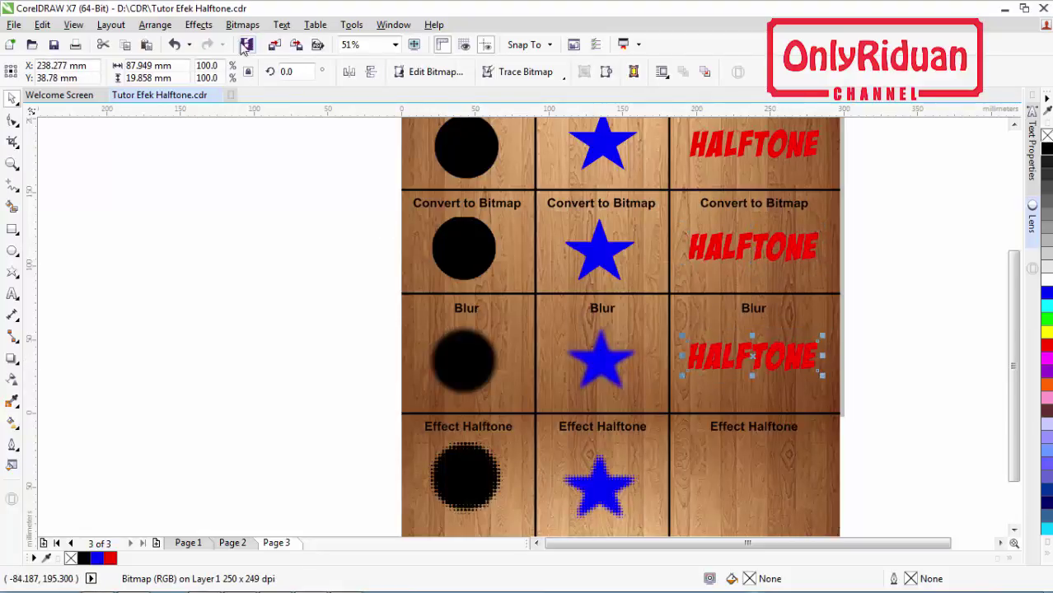
pyautogui.click(242, 25)
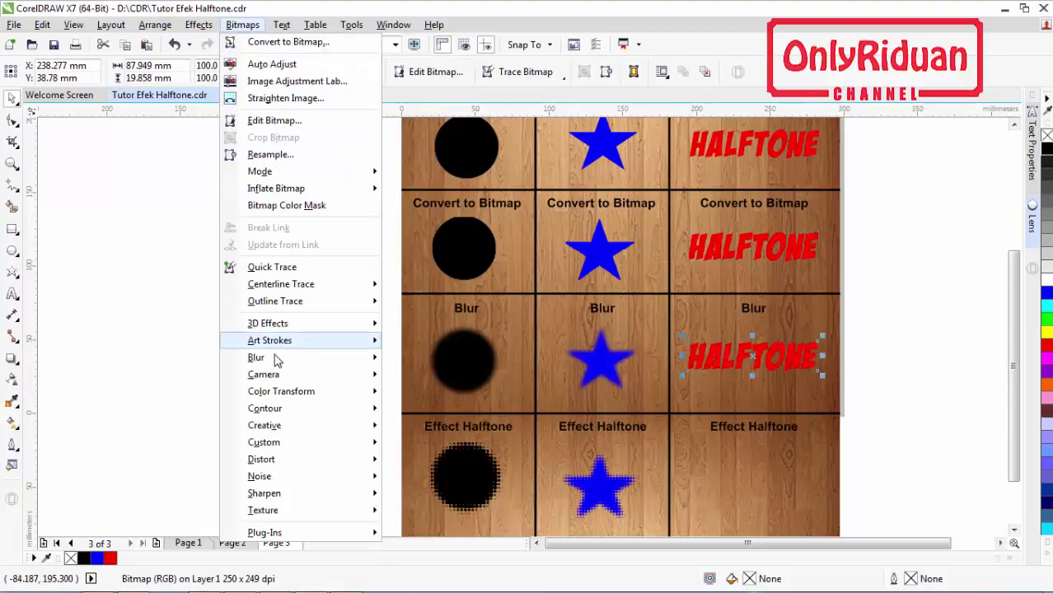
pyautogui.moveTo(277, 359)
pyautogui.click(428, 378)
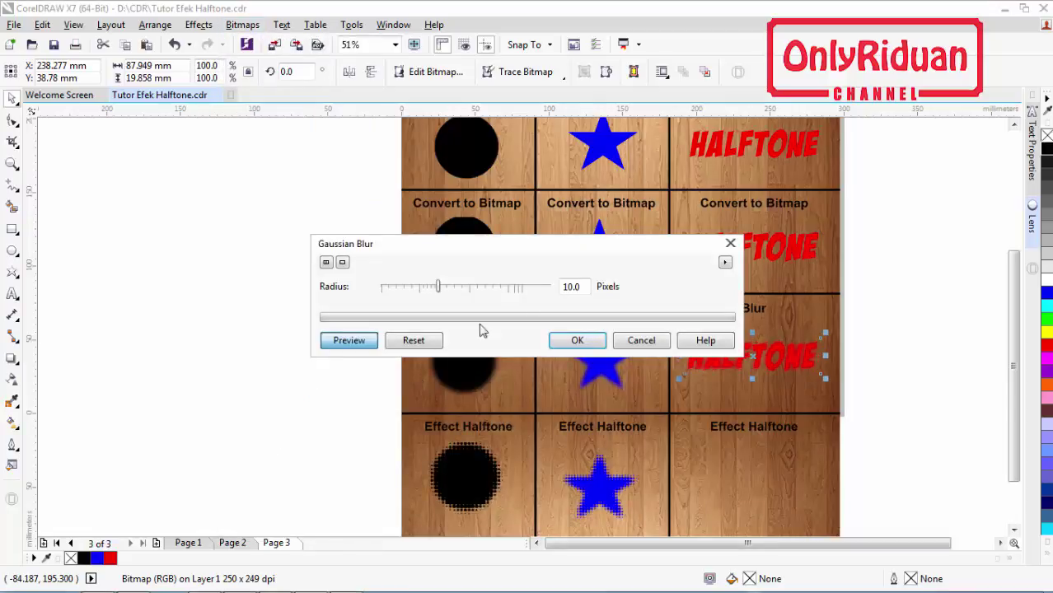
pyautogui.moveTo(486, 251); pyautogui.dragTo(329, 195)
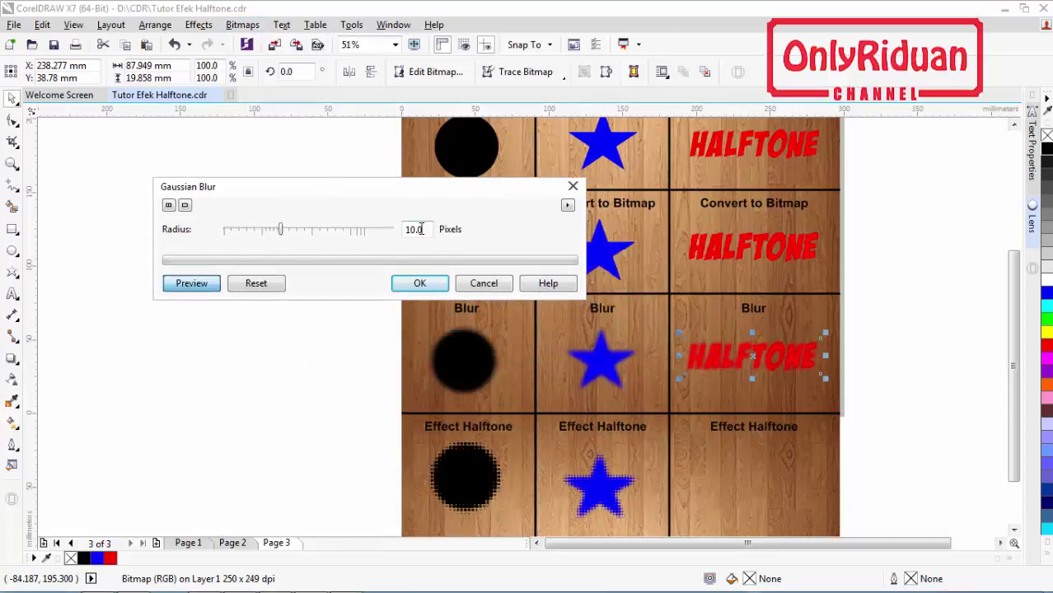
pyautogui.click(419, 283)
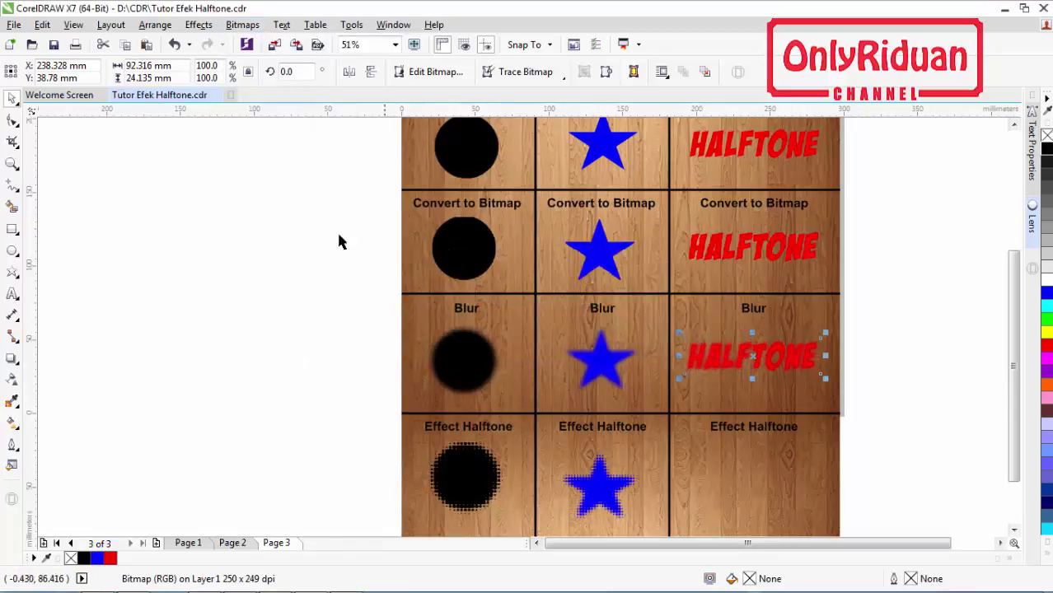
# - Copy the blurred HALFTONE text into its Effect Halftone cell and apply the Halftone effect with max dot radius 10 and colour angles 0
pyautogui.click(242, 25)
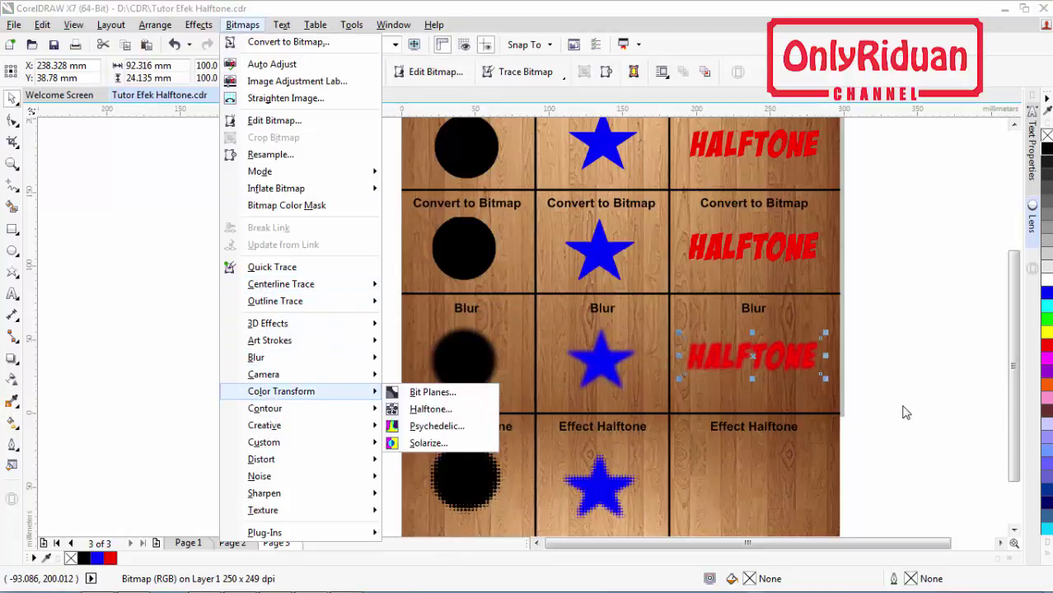
pyautogui.click(758, 368)
pyautogui.moveTo(758, 368); pyautogui.dragTo(756, 488)
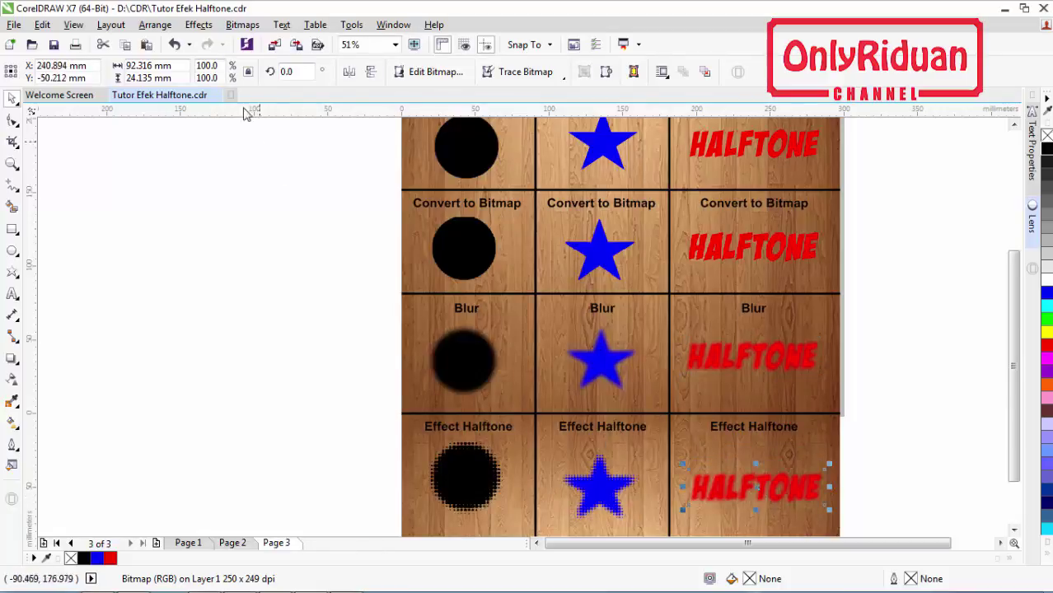
pyautogui.click(240, 25)
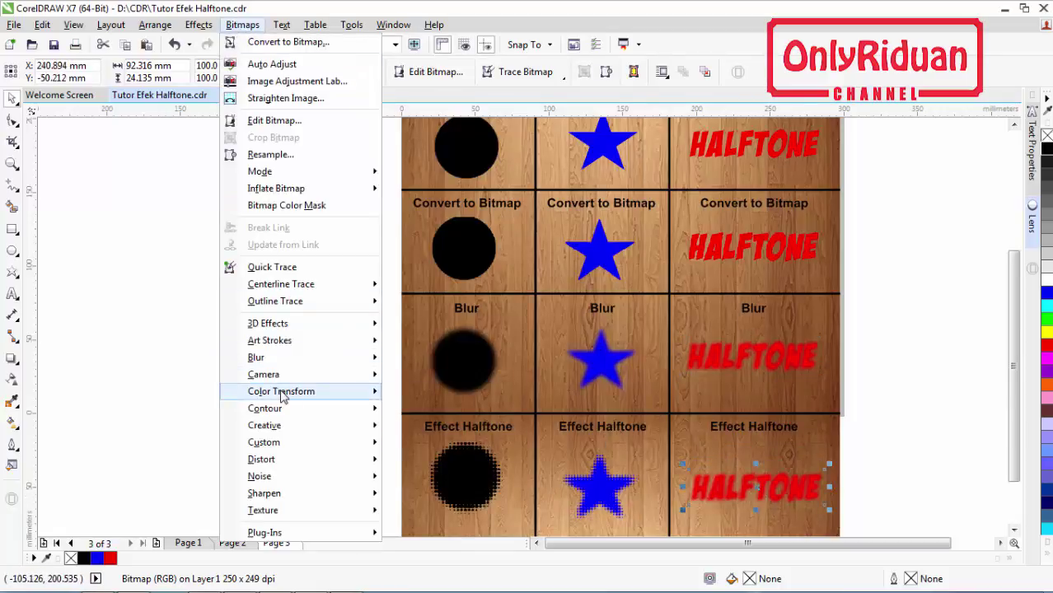
pyautogui.moveTo(302, 398)
pyautogui.click(422, 410)
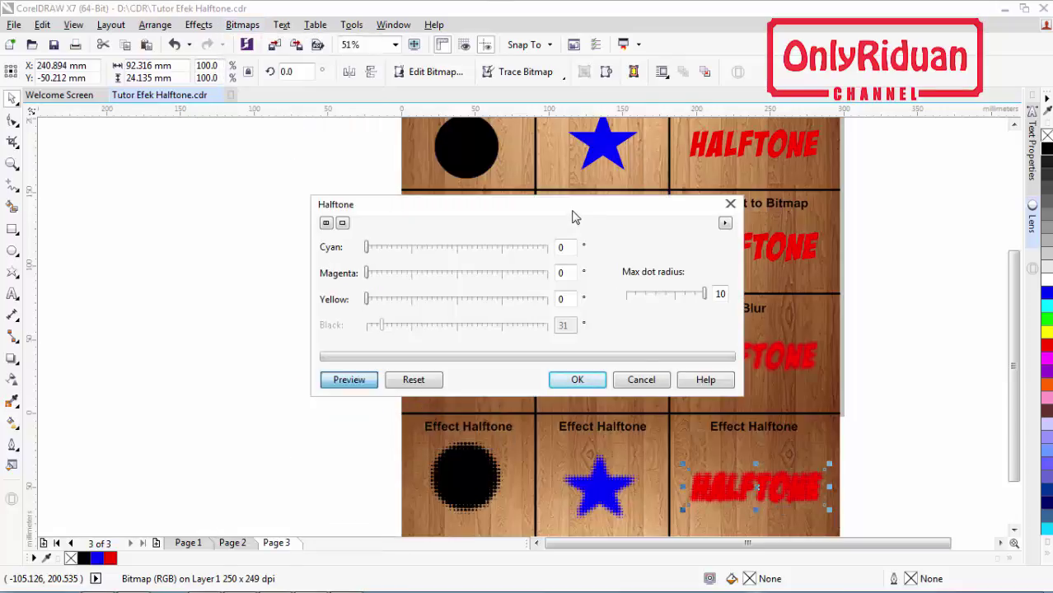
pyautogui.moveTo(575, 216); pyautogui.dragTo(368, 171)
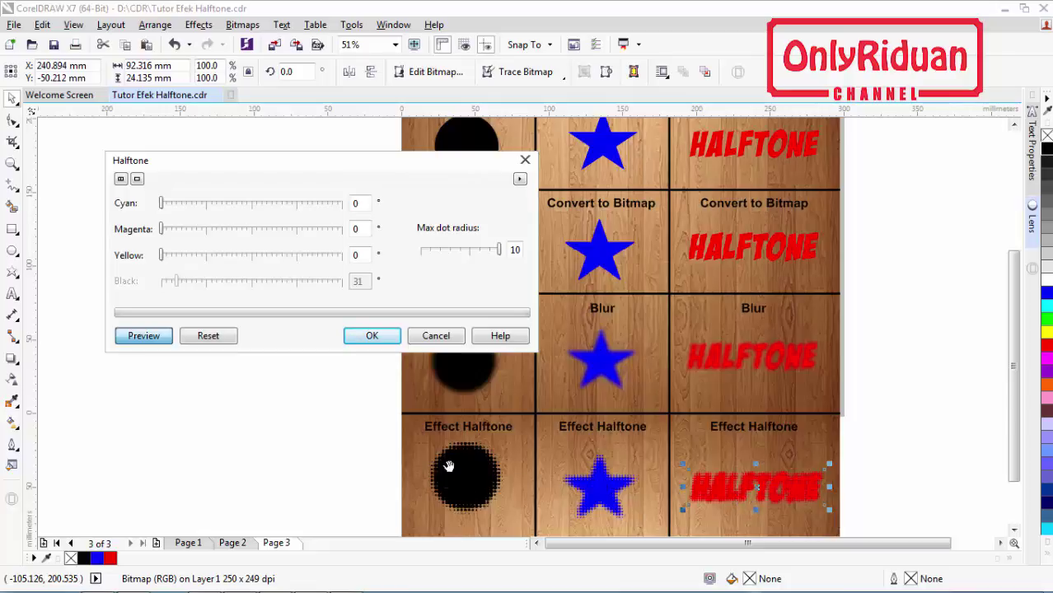
pyautogui.click(371, 336)
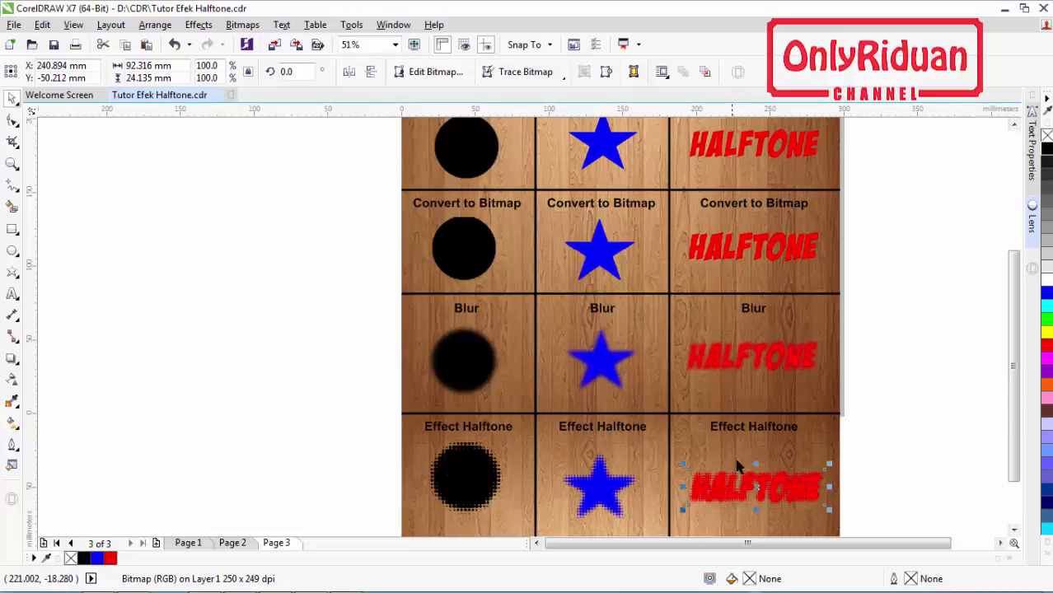
# - Examine the halftone dots of the circle, star and text in the Effect Halftone row up close
pyautogui.moveTo(1018, 396); pyautogui.dragTo(1019, 442)
pyautogui.click(466, 412)
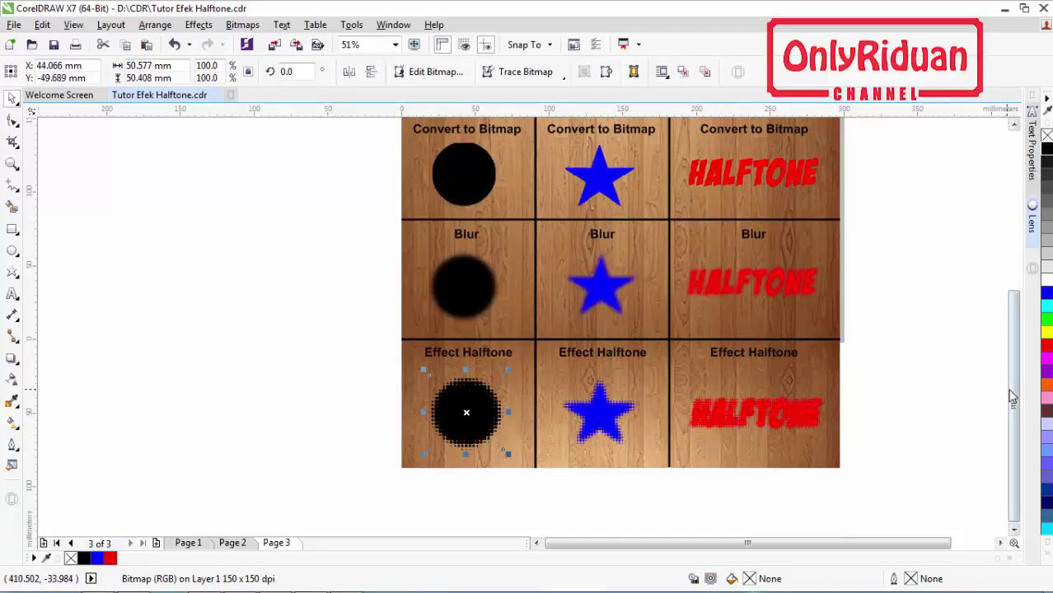
pyautogui.click(1015, 531)
pyautogui.click(1015, 531)
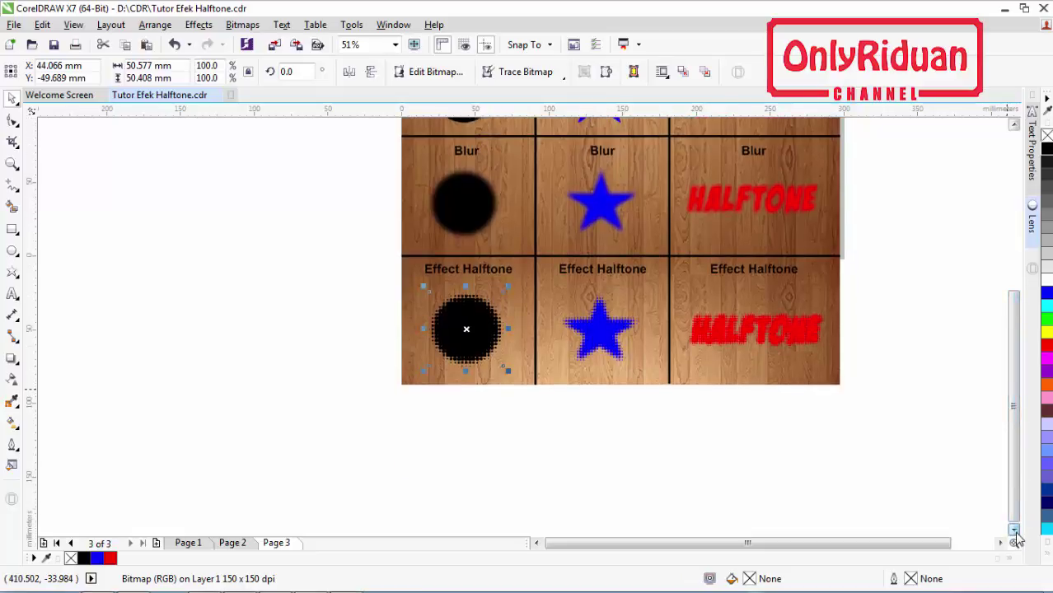
pyautogui.click(1015, 531)
pyautogui.click(1015, 532)
pyautogui.click(20, 169)
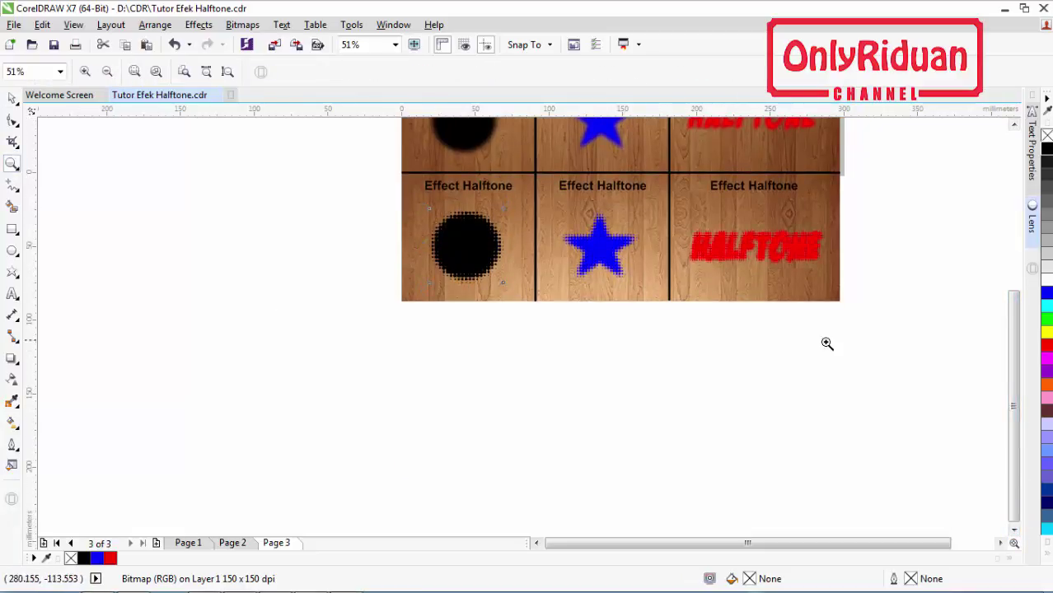
pyautogui.moveTo(874, 337); pyautogui.dragTo(359, 181)
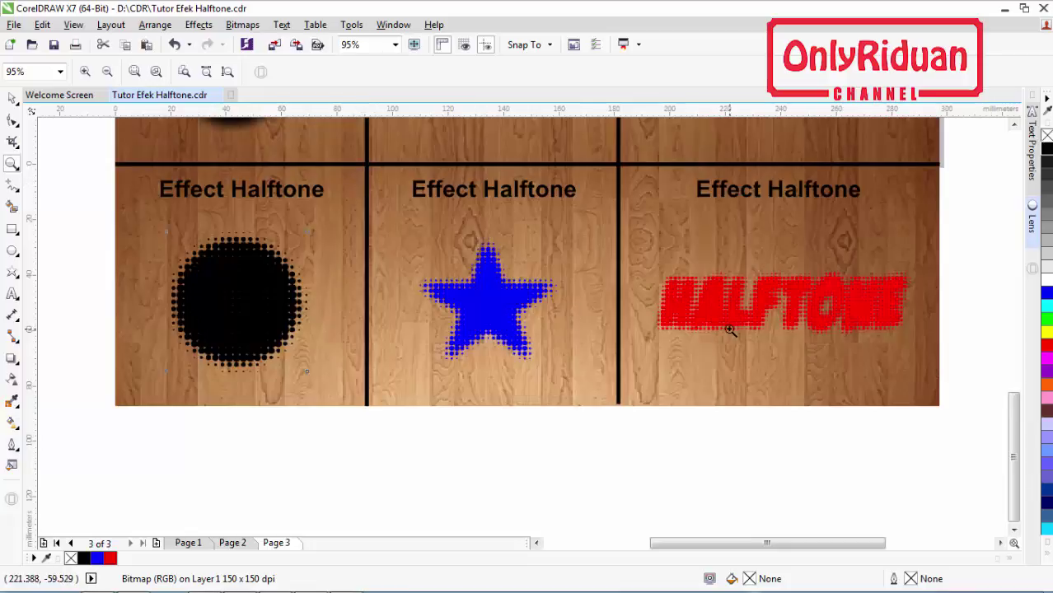
pyautogui.click(12, 98)
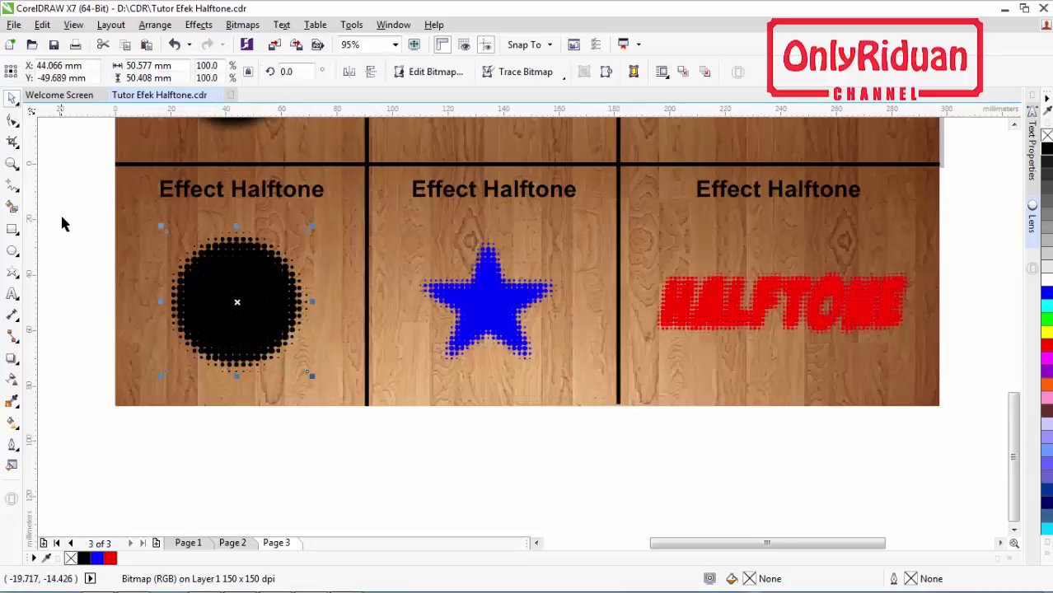
pyautogui.click(60, 213)
pyautogui.click(489, 301)
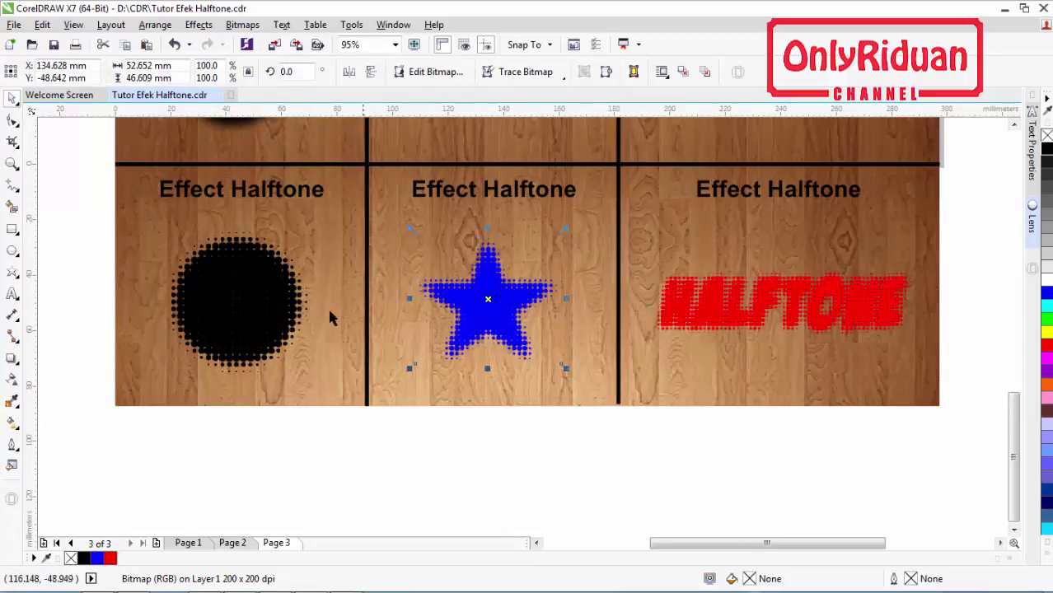
pyautogui.click(265, 301)
pyautogui.click(483, 326)
# - Convert the halftone circle to a 300 dpi bitmap in Black and White (1-bit) colour mode
pyautogui.click(295, 323)
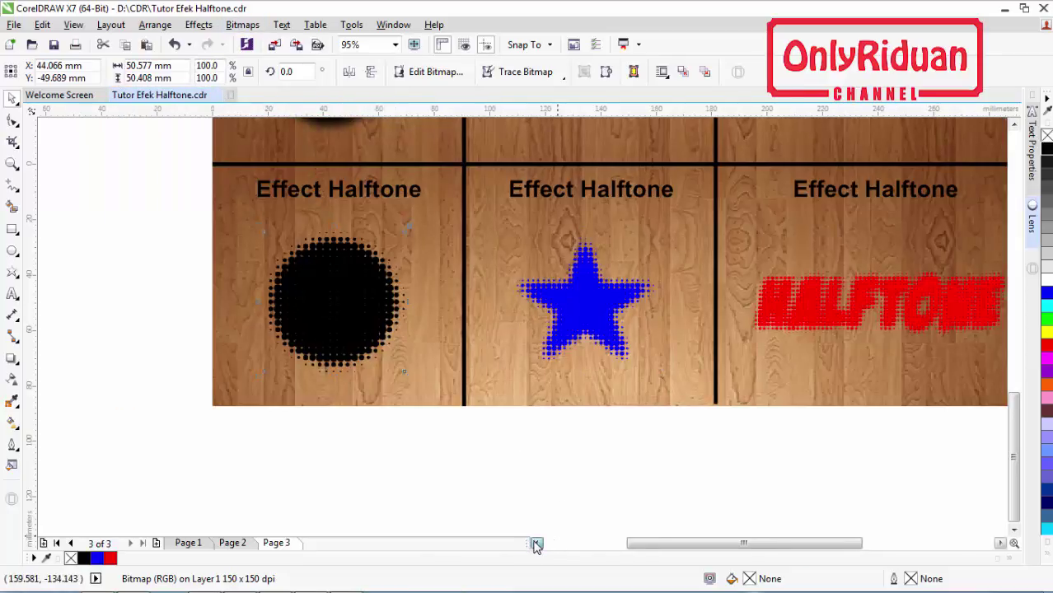
pyautogui.click(536, 544)
pyautogui.click(537, 544)
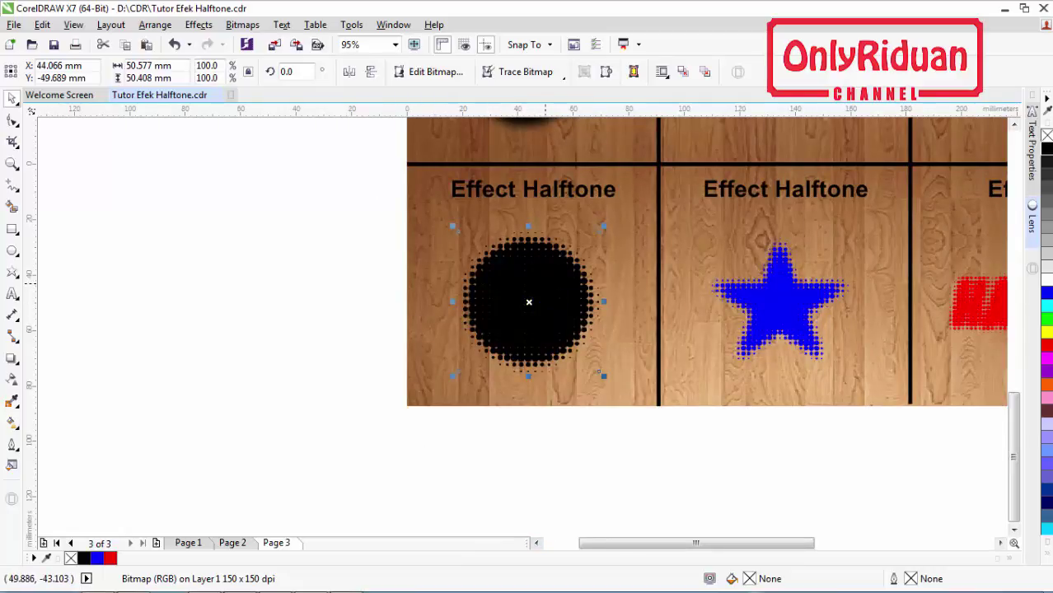
pyautogui.click(242, 25)
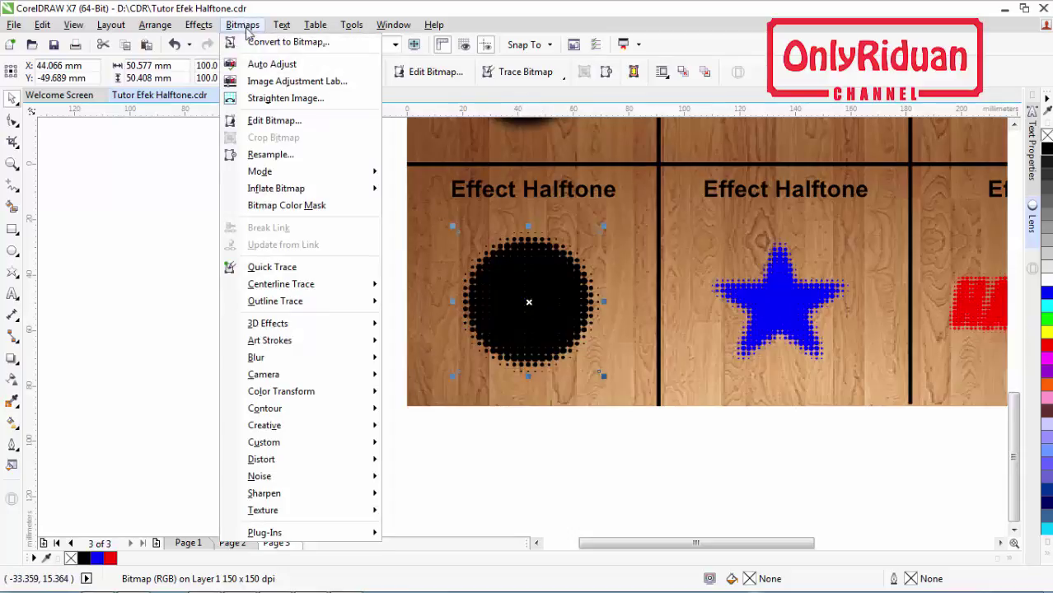
pyautogui.click(262, 41)
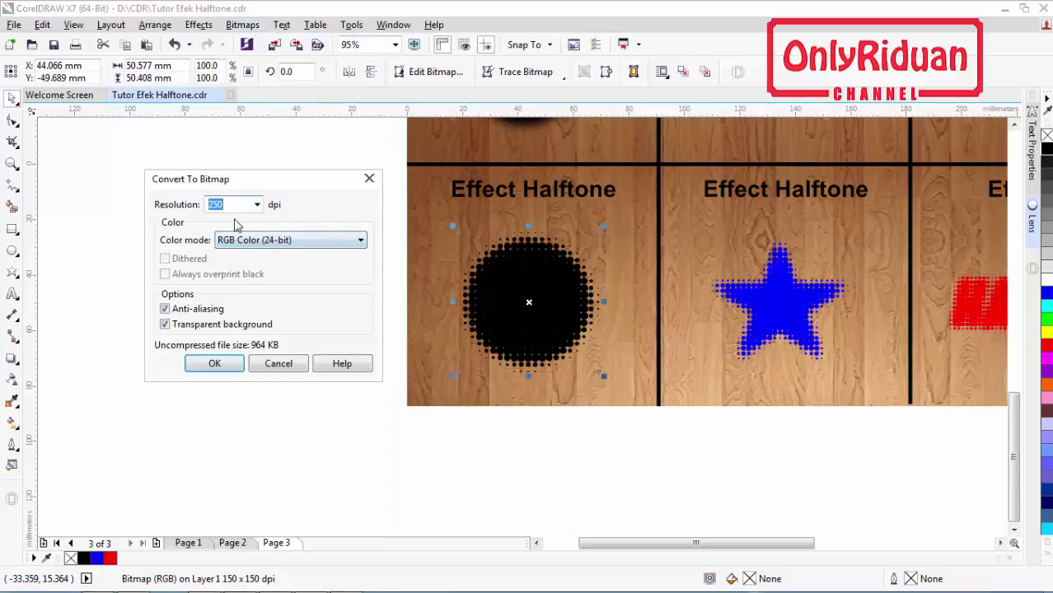
pyautogui.click(257, 204)
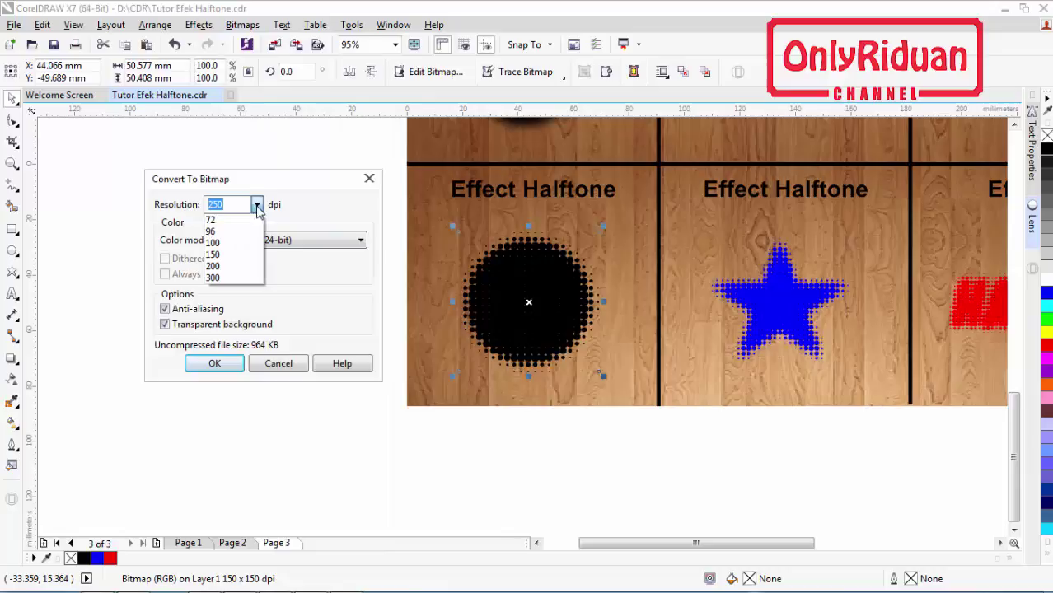
pyautogui.click(236, 277)
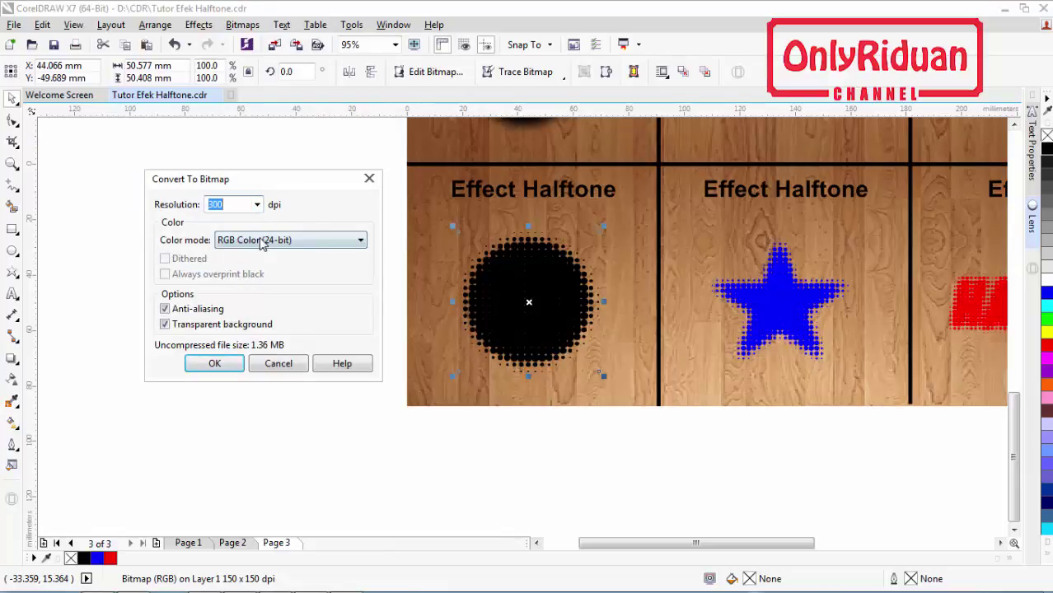
pyautogui.click(262, 242)
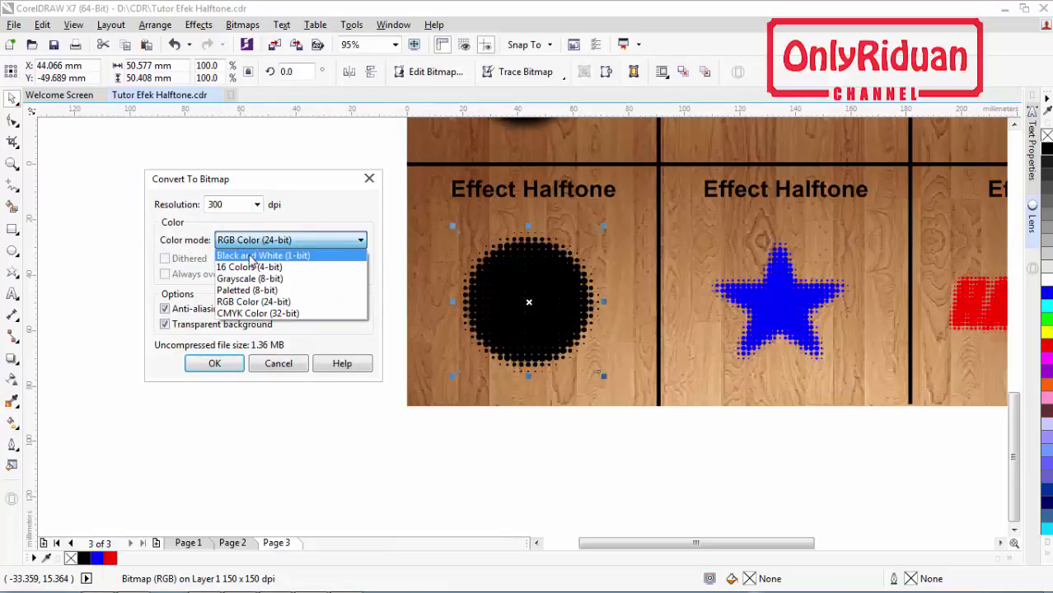
pyautogui.click(252, 257)
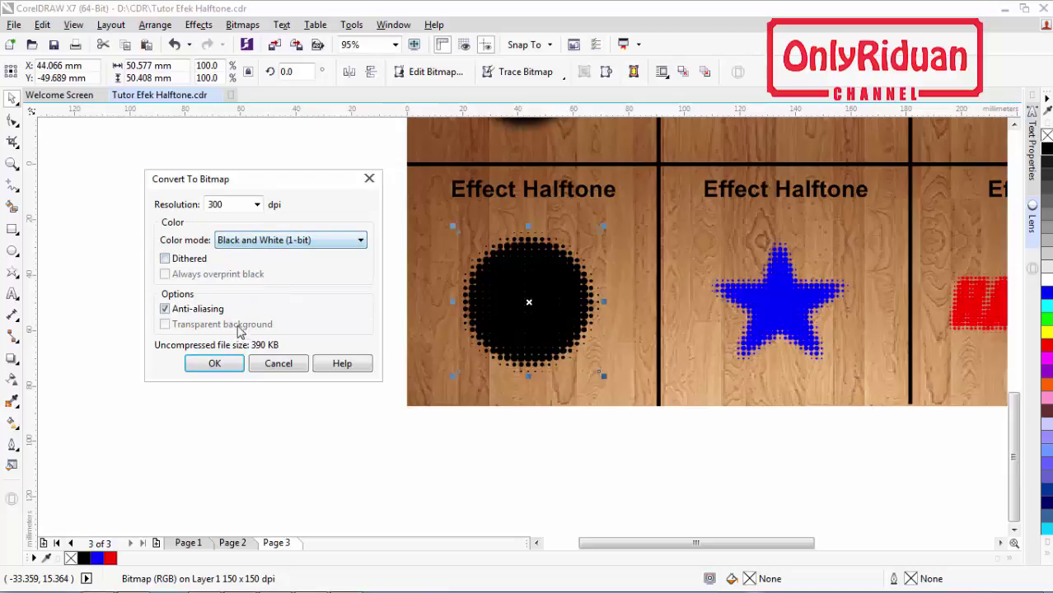
pyautogui.click(215, 364)
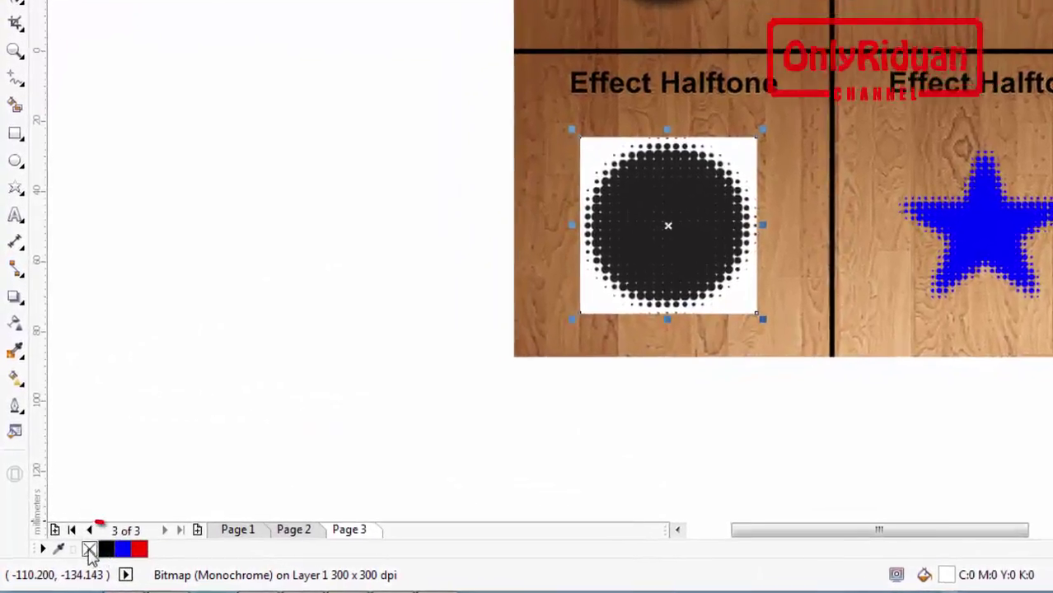
# - Remove the white background fill from the circle bitmap and colour its dots green (#00FF00)
pyautogui.click(90, 558)
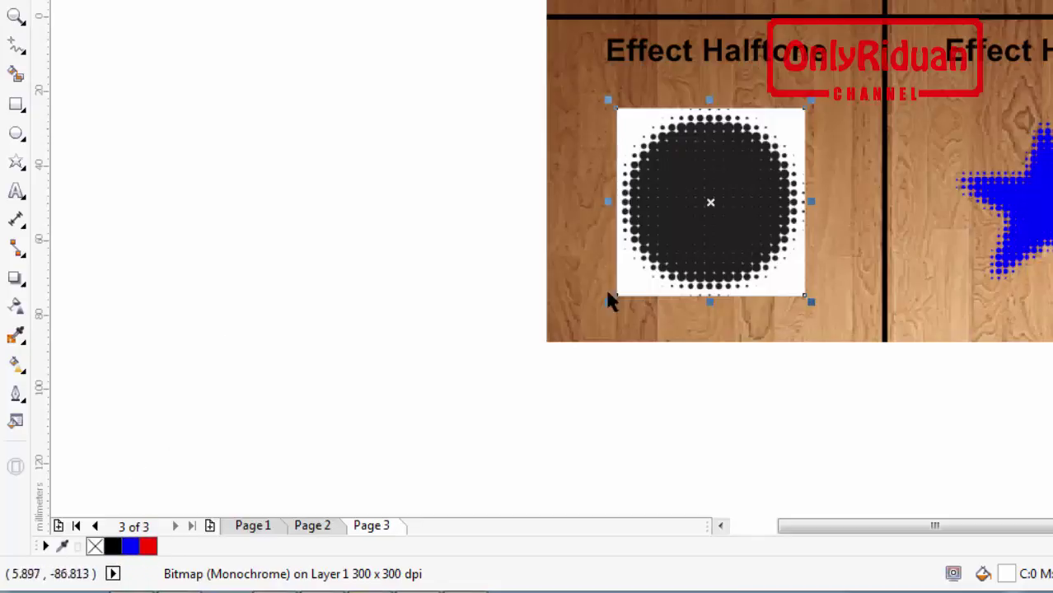
pyautogui.click(95, 548)
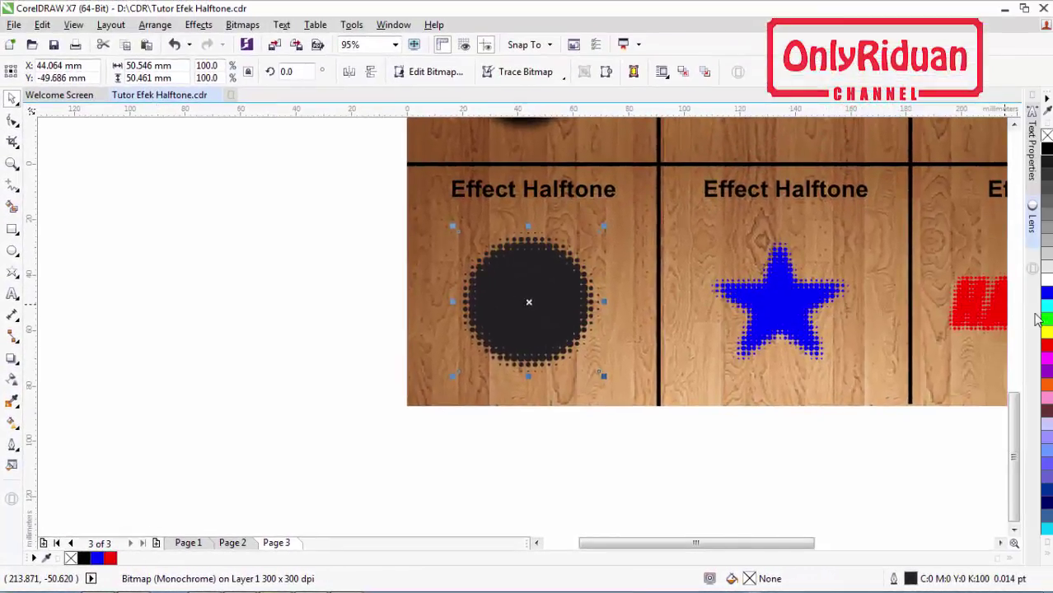
pyautogui.click(1047, 322)
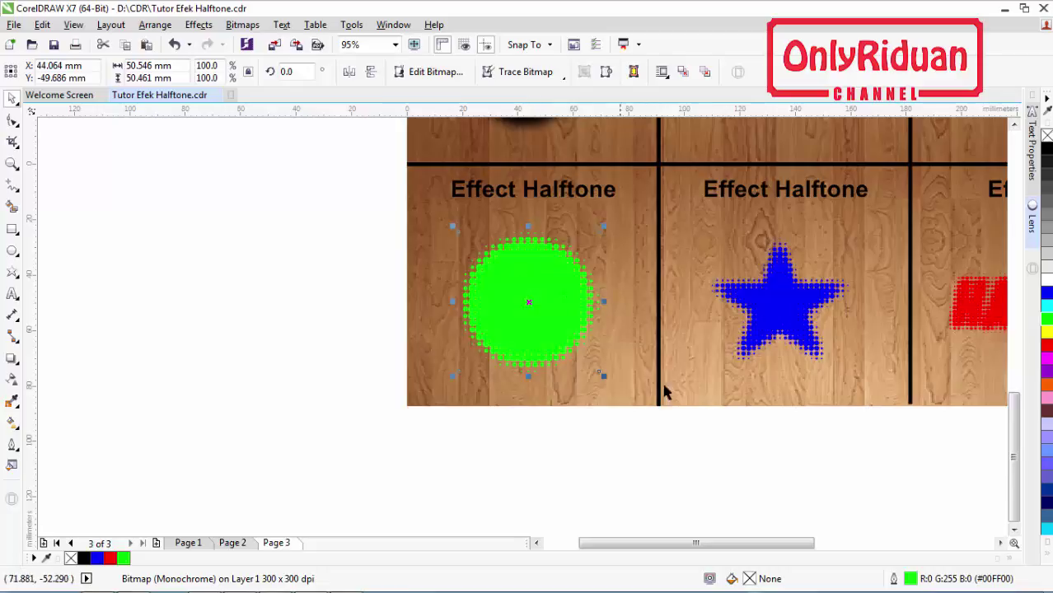
# - Convert the halftone star to a 300 dpi Black and White (1-bit) bitmap with no background fill and green dots
pyautogui.moveTo(728, 543); pyautogui.dragTo(816, 537)
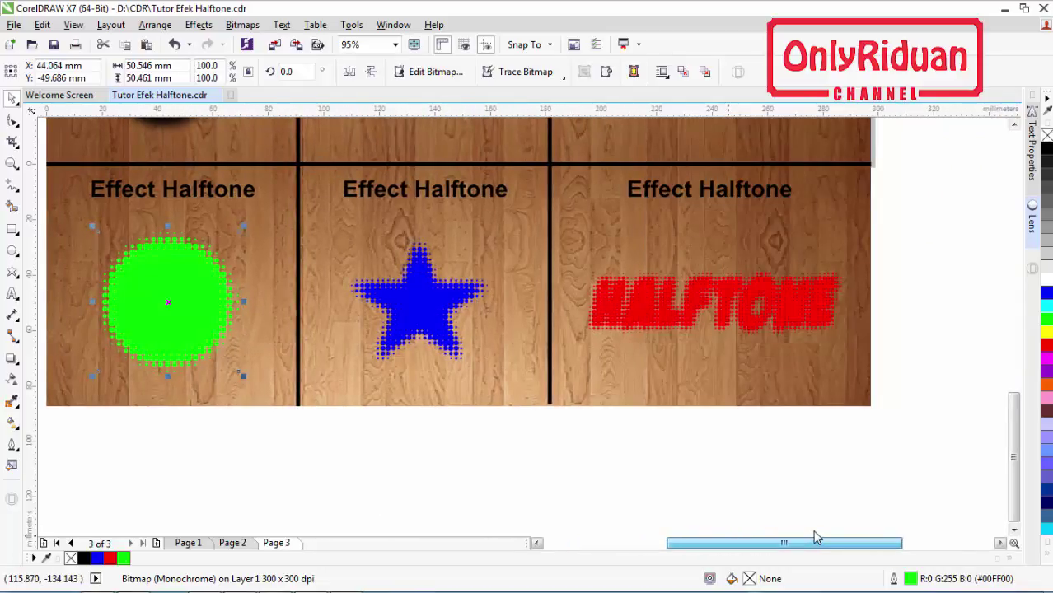
pyautogui.click(687, 296)
pyautogui.click(435, 311)
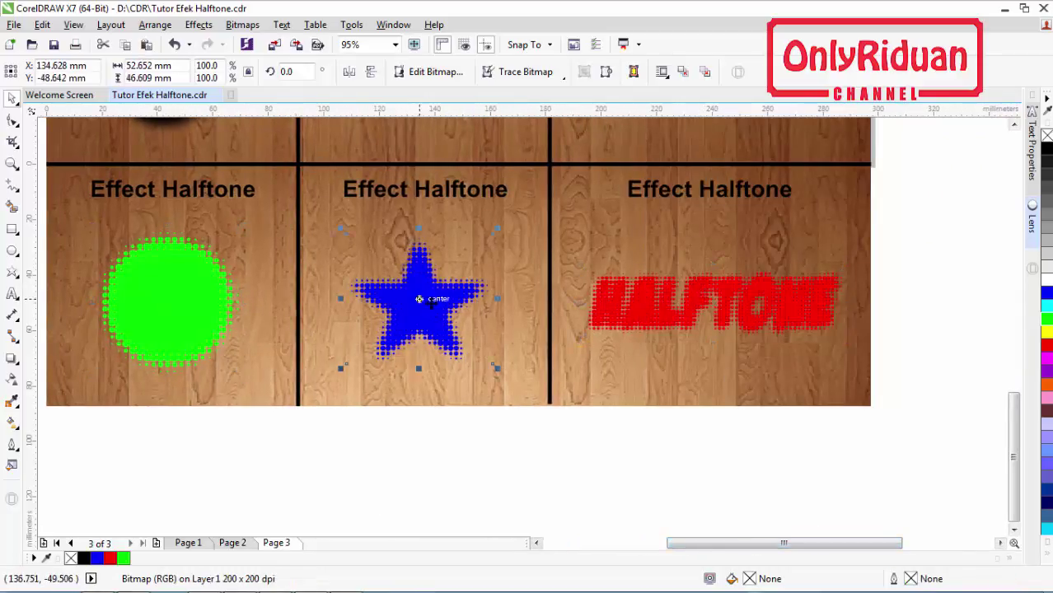
pyautogui.click(242, 25)
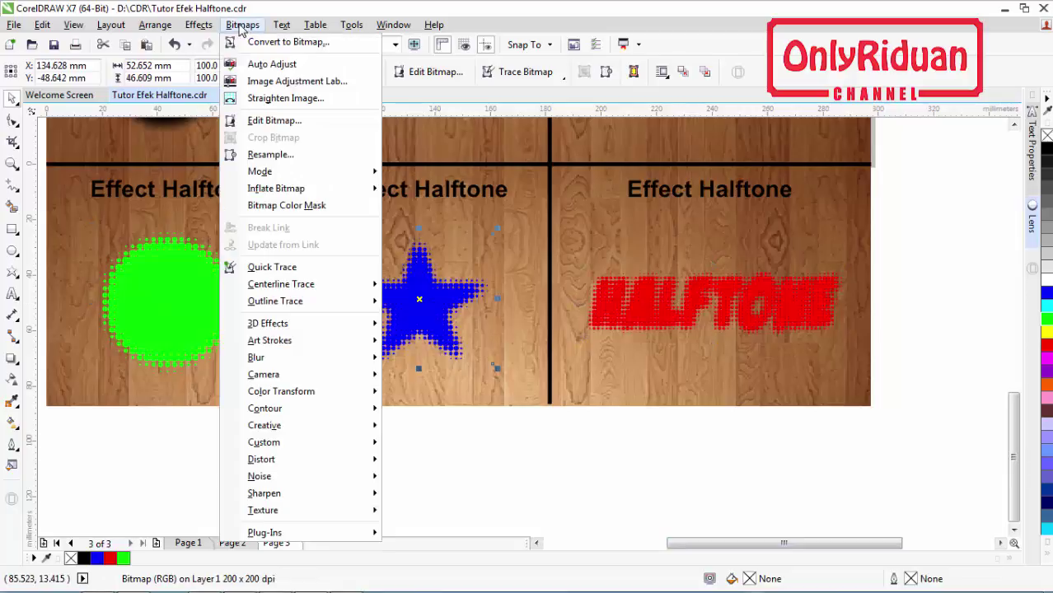
pyautogui.click(280, 39)
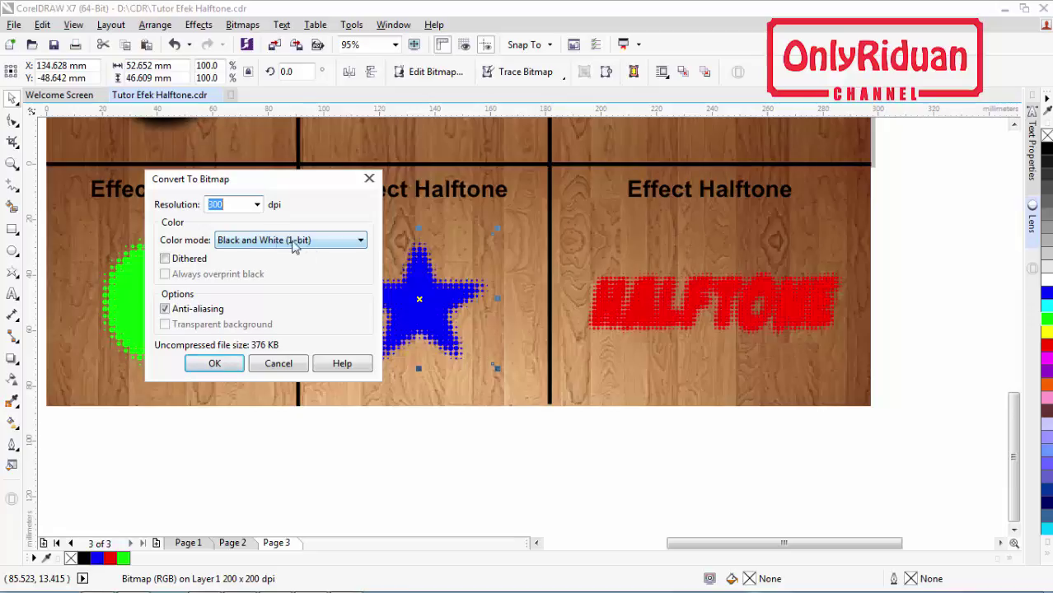
pyautogui.click(209, 364)
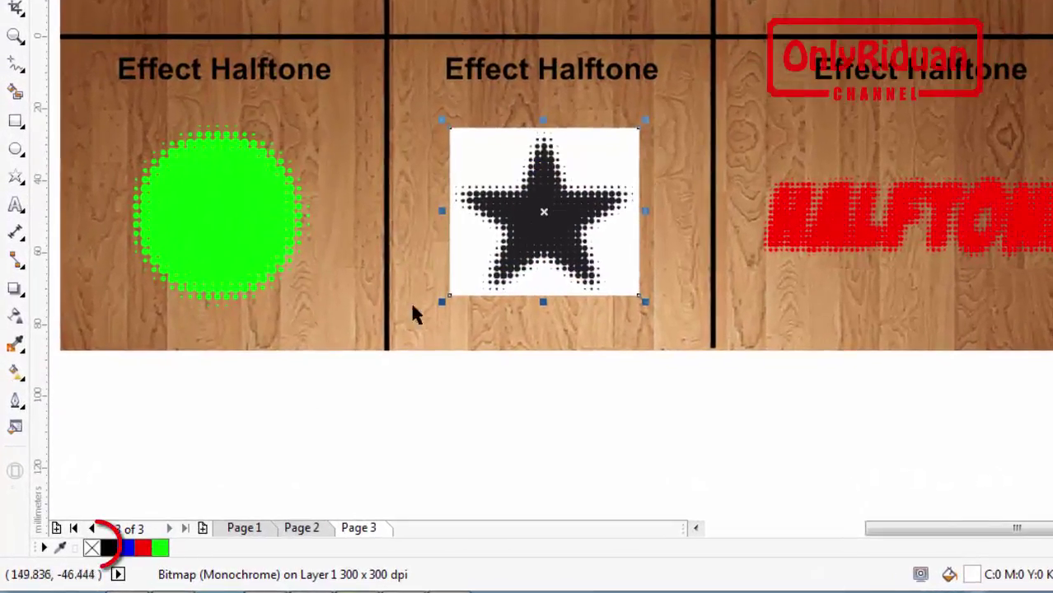
pyautogui.click(92, 547)
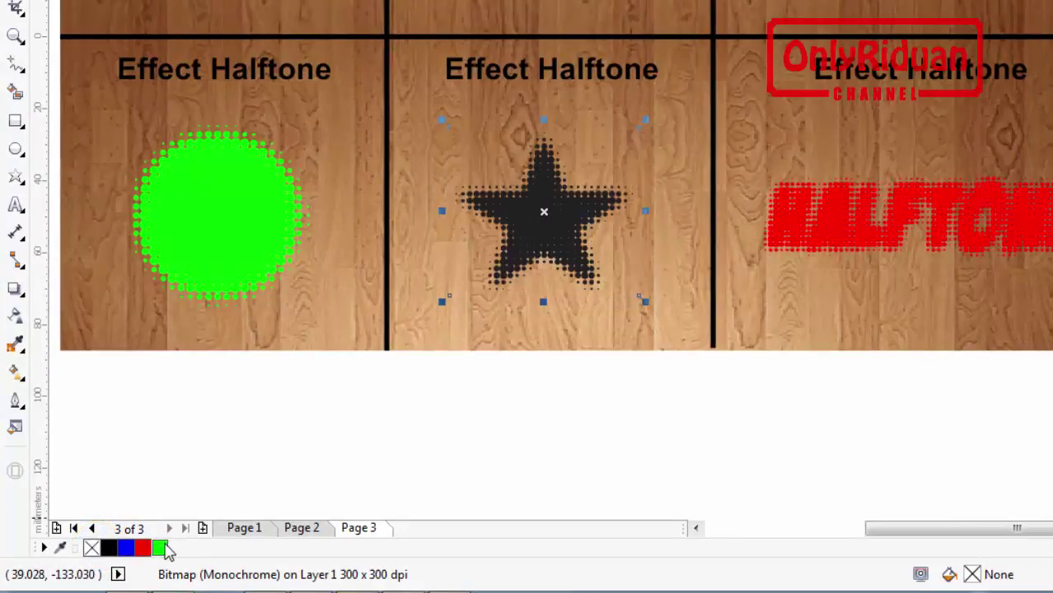
pyautogui.click(161, 549)
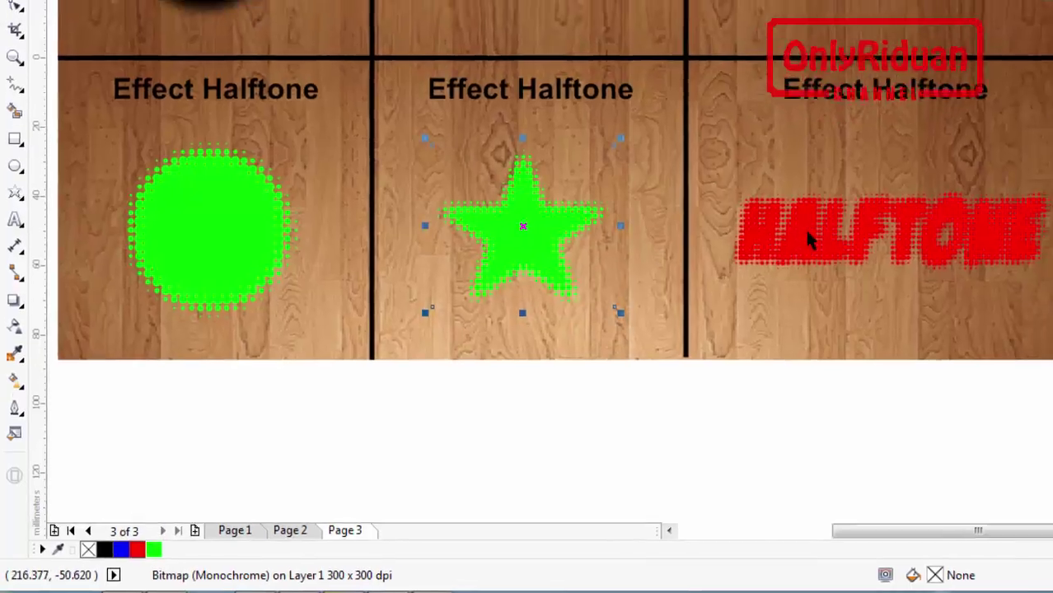
# - Convert the halftone HALFTONE text to a 300 dpi Black and White (1-bit) bitmap with no background fill and green (#00FF00) dots
pyautogui.click(839, 215)
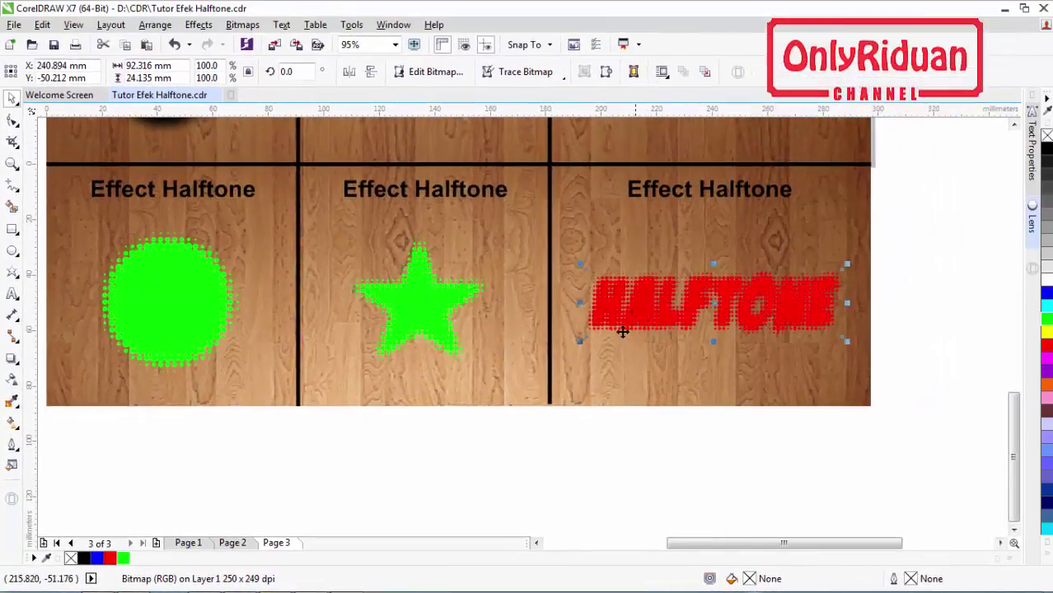
pyautogui.click(242, 24)
pyautogui.click(260, 36)
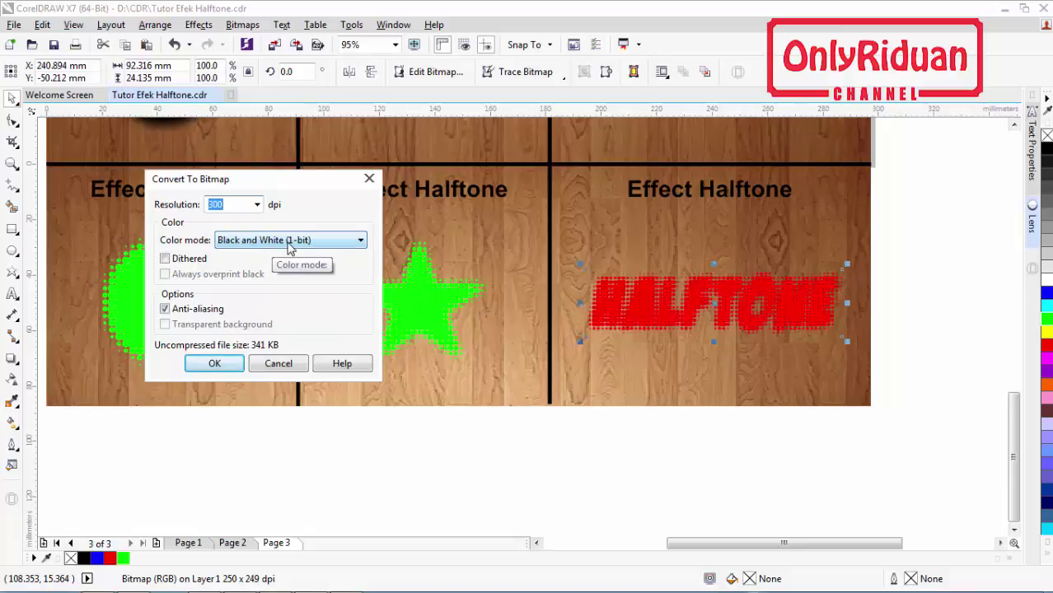
pyautogui.click(211, 364)
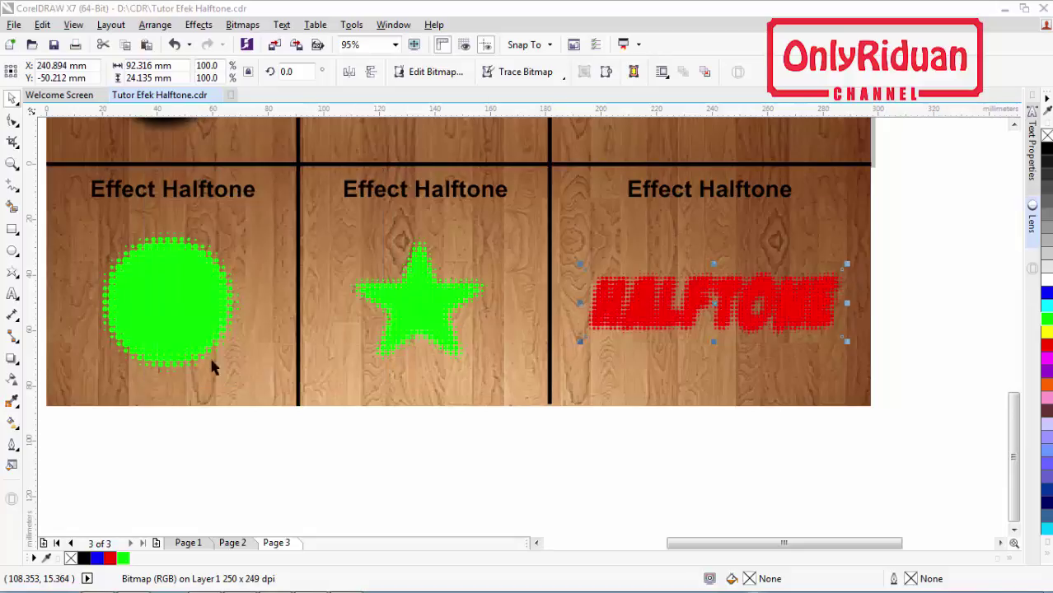
pyautogui.click(71, 559)
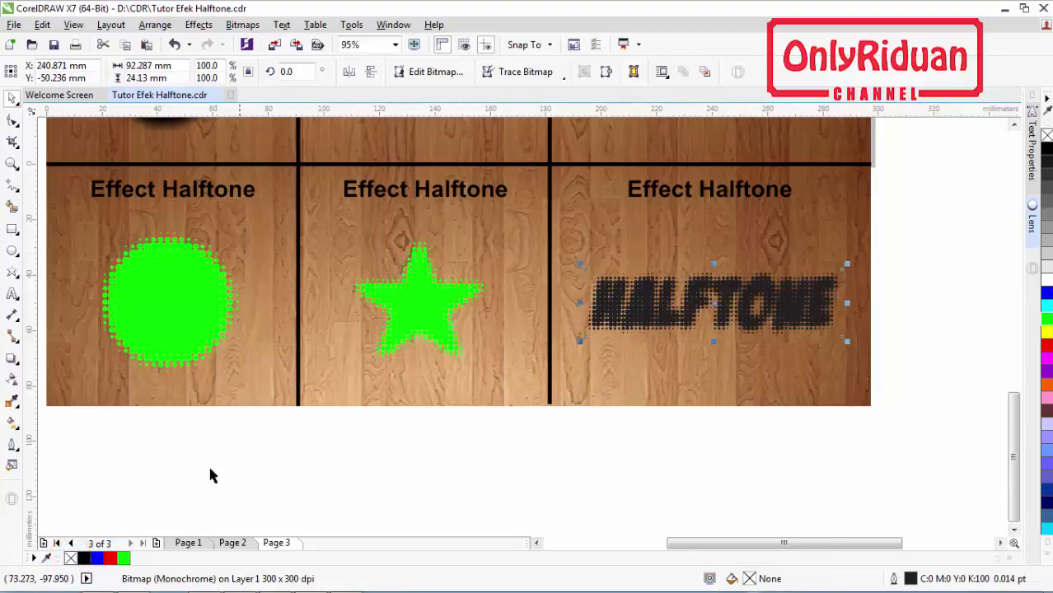
pyautogui.rightClick(123, 560)
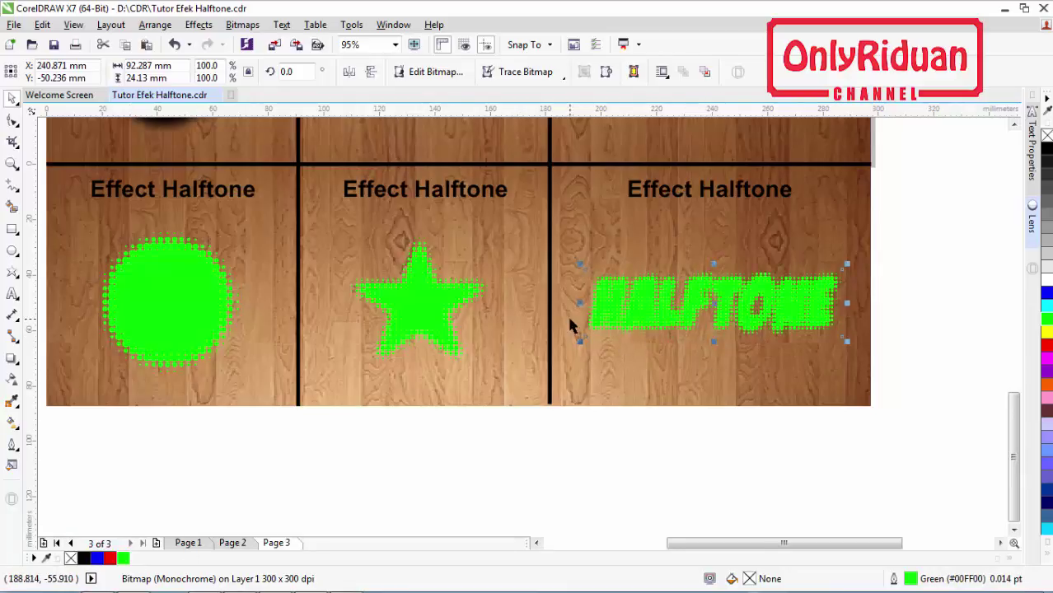
# - Group all the objects of the halftone comparison table on Page 3
pyautogui.scroll(-3, 568, 324)
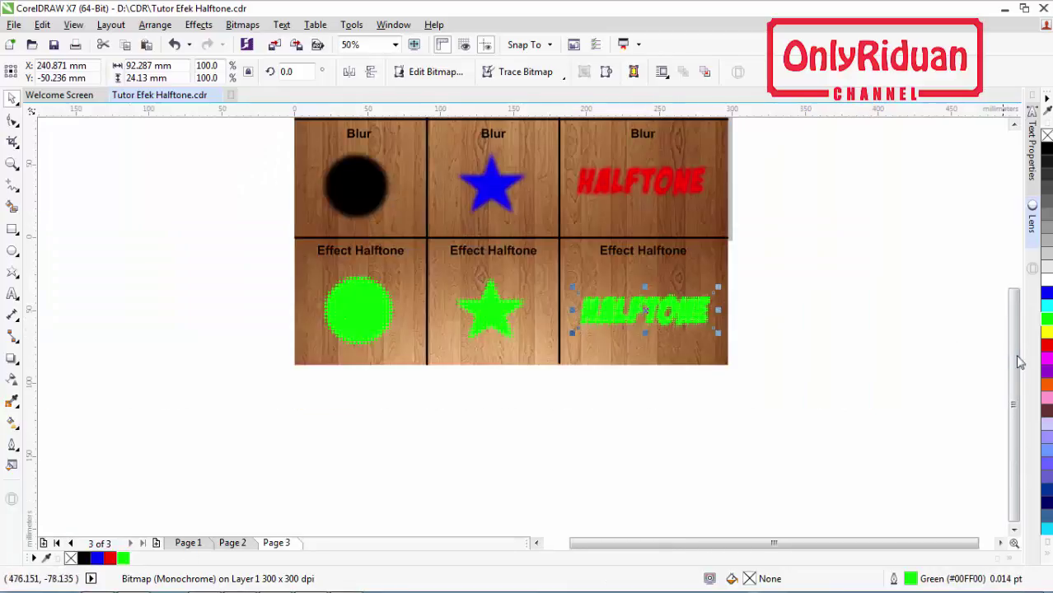
pyautogui.moveTo(1019, 363); pyautogui.dragTo(1019, 333)
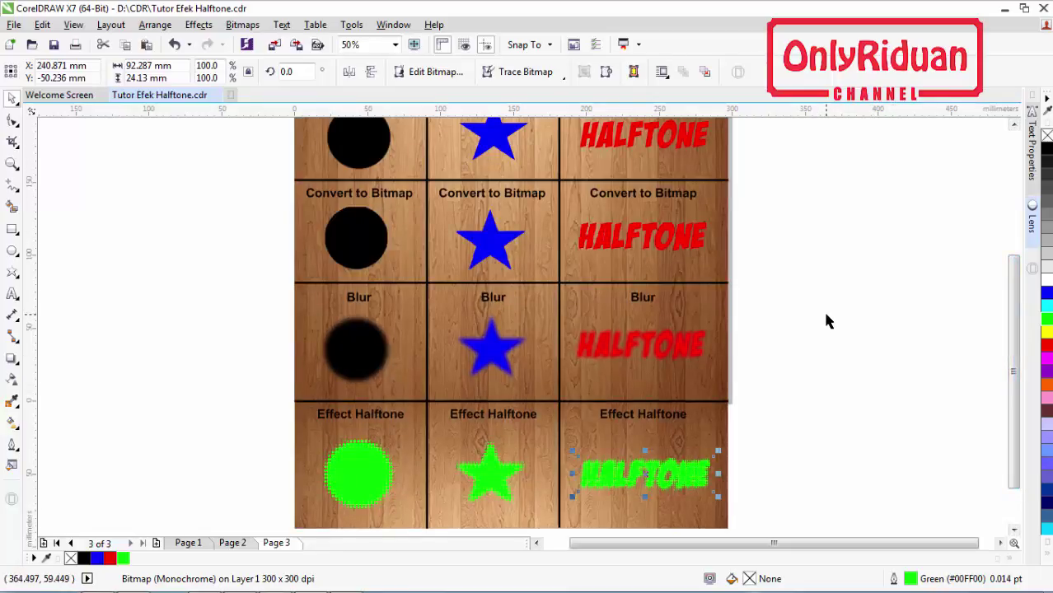
pyautogui.scroll(-2, 828, 321)
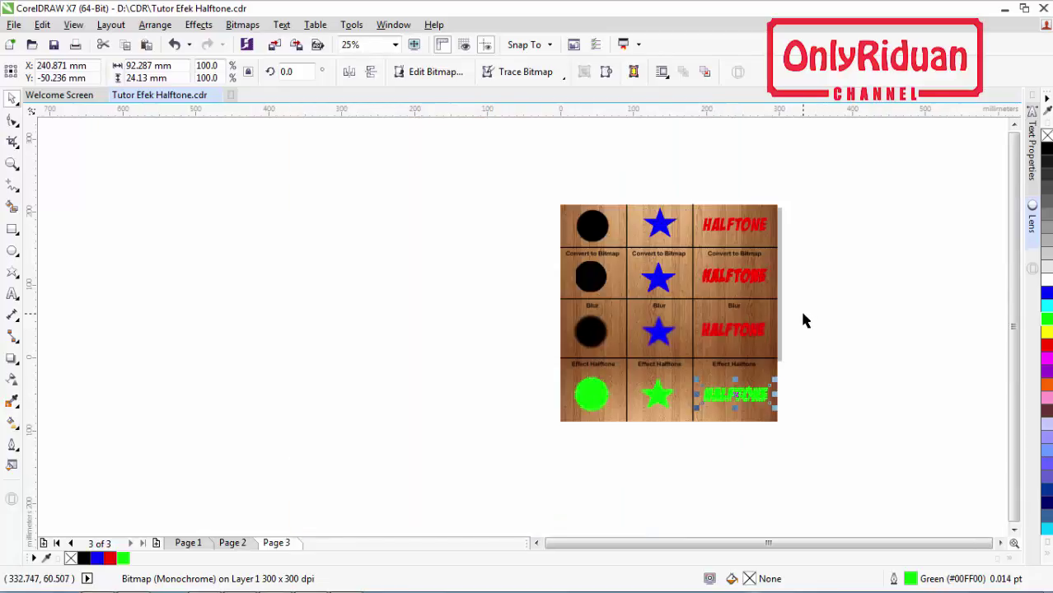
pyautogui.click(200, 543)
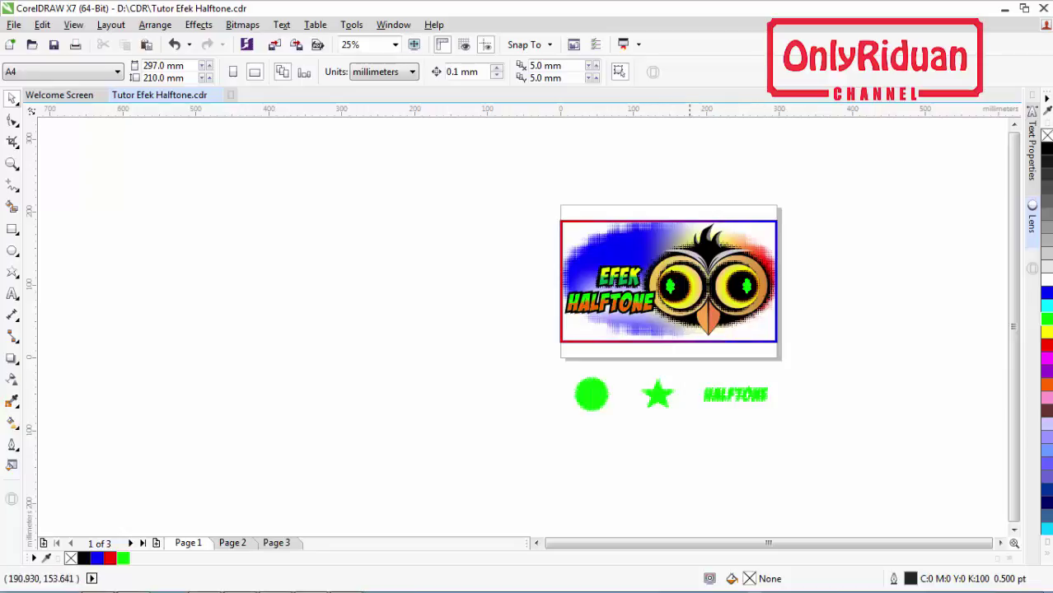
pyautogui.click(292, 545)
pyautogui.moveTo(858, 450); pyautogui.dragTo(518, 156)
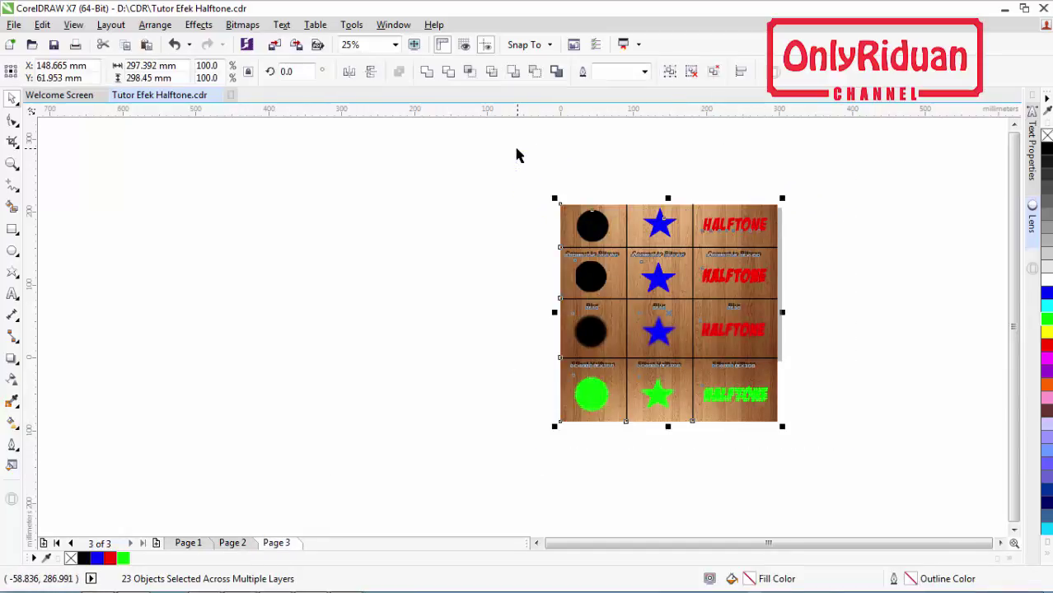
pyautogui.hotkey('ctrl', 'g')
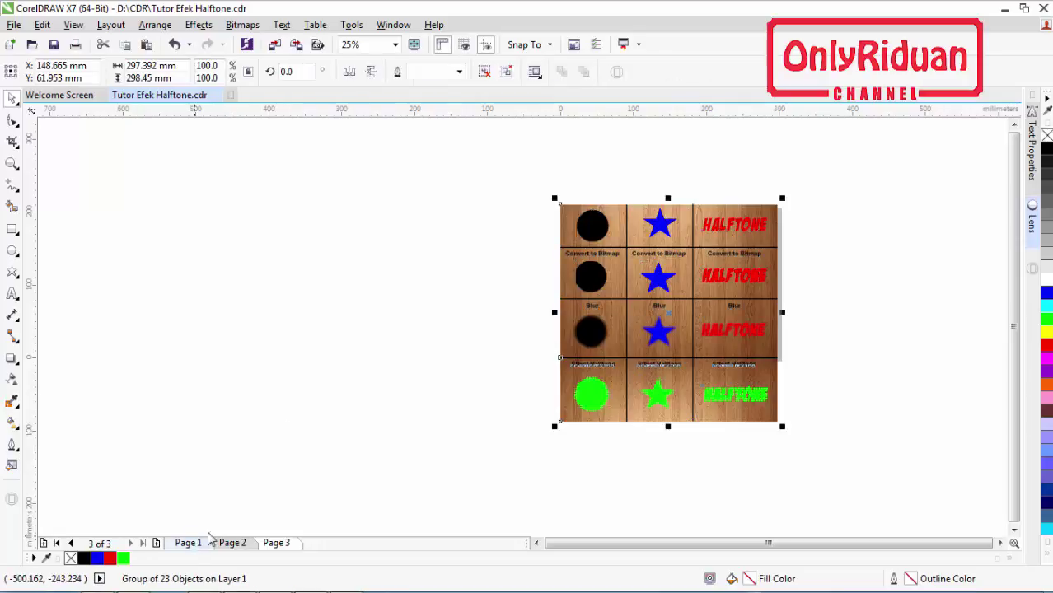
# - Copy the owl artwork from Page 1 and paste it onto a new Page 4
pyautogui.click(202, 542)
pyautogui.click(12, 163)
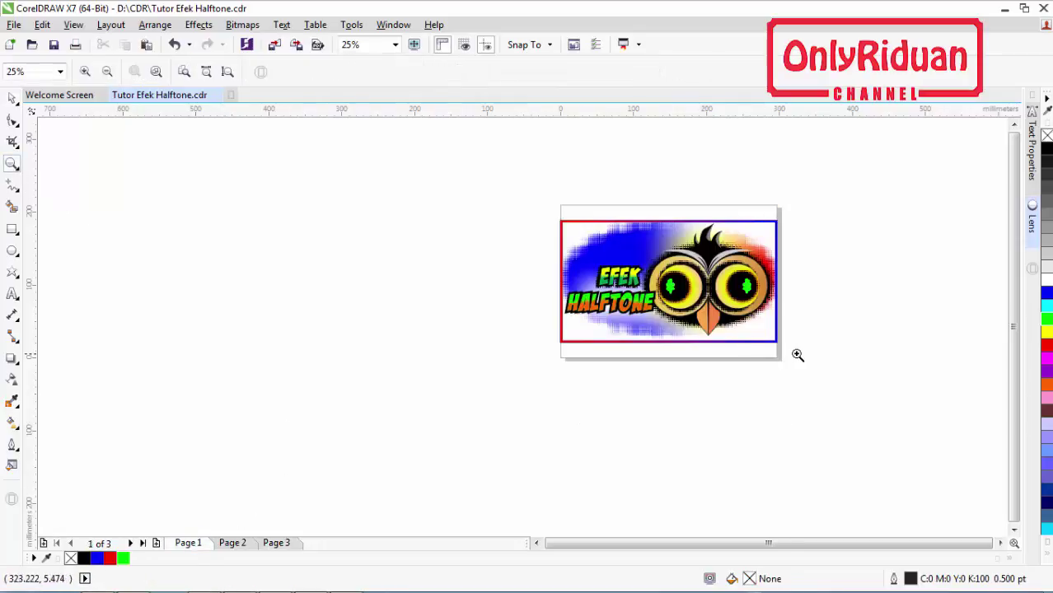
pyautogui.moveTo(797, 355); pyautogui.dragTo(545, 209)
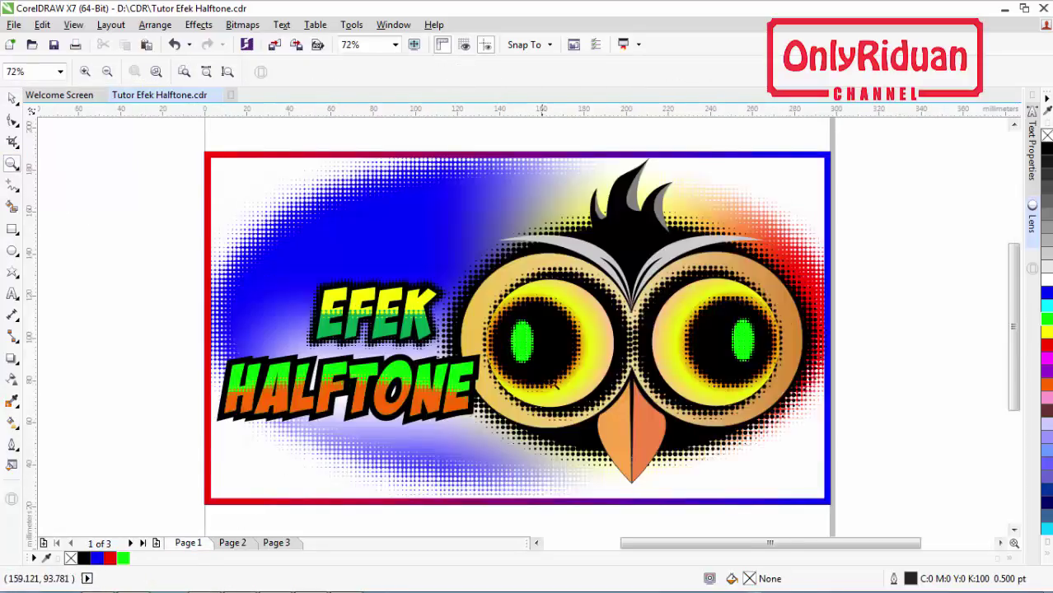
pyautogui.click(11, 98)
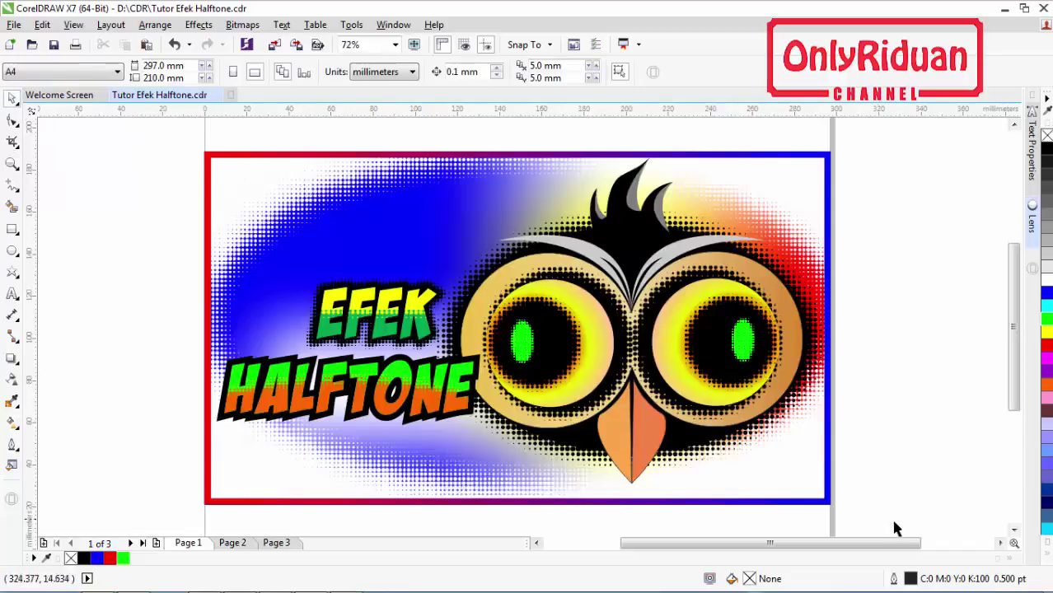
pyautogui.moveTo(896, 528); pyautogui.dragTo(397, 134)
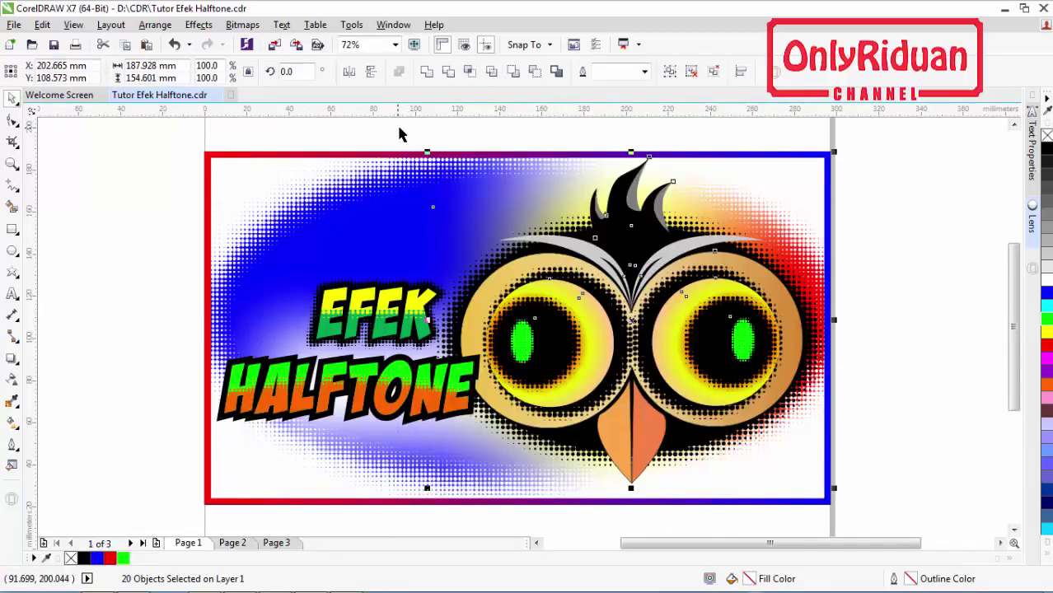
pyautogui.click(281, 543)
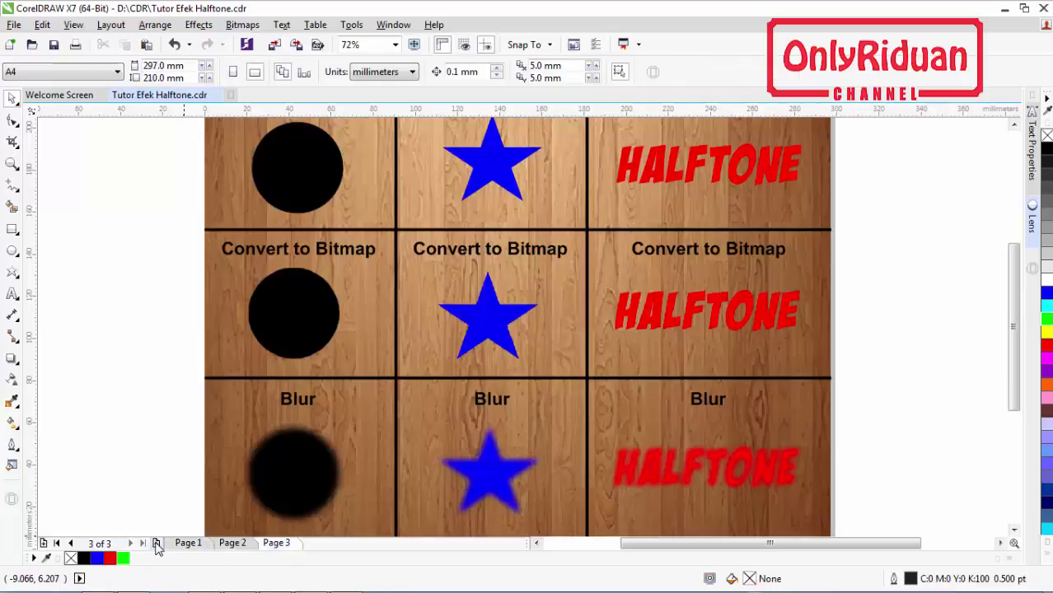
pyautogui.click(156, 543)
pyautogui.hotkey('ctrl', 'v')
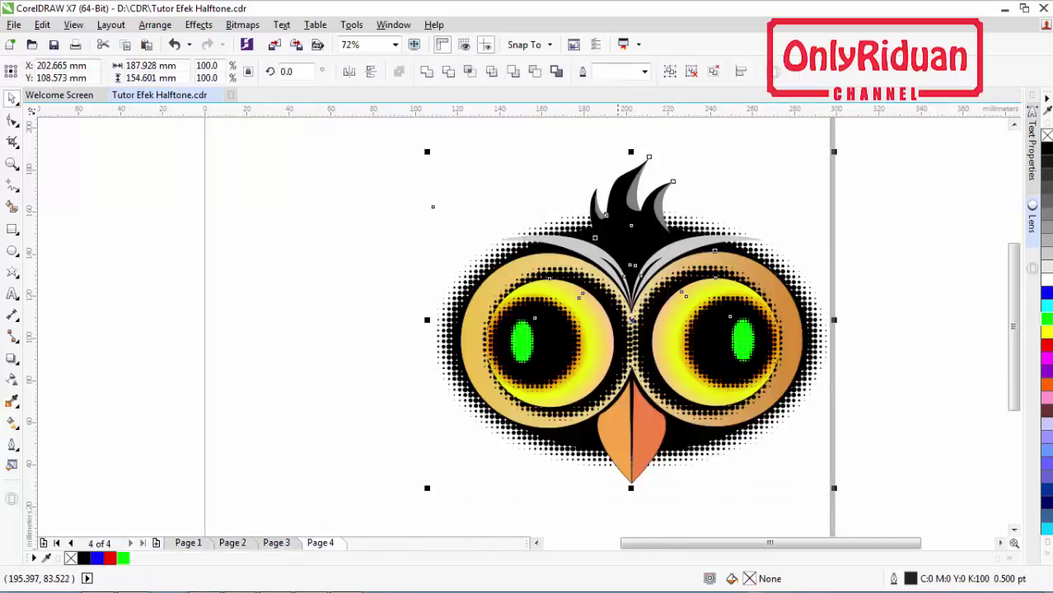
# - Move the whole owl off Page 4 into the empty area beside the page's left edge
pyautogui.scroll(-2, 670, 301)
pyautogui.click(733, 351)
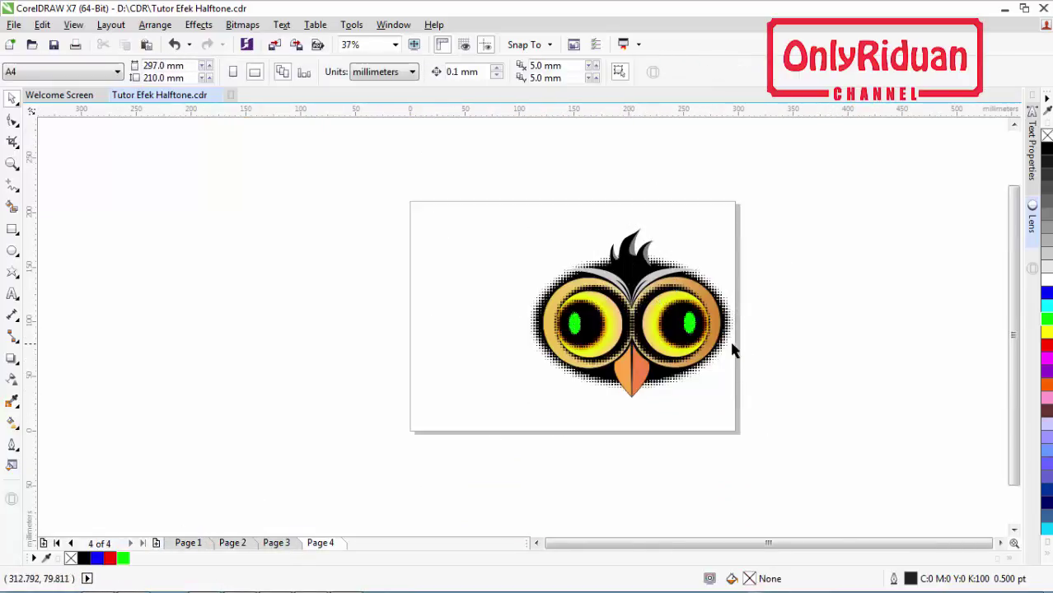
pyautogui.click(708, 351)
pyautogui.moveTo(795, 414); pyautogui.dragTo(494, 235)
pyautogui.moveTo(630, 300); pyautogui.dragTo(288, 304)
pyautogui.click(786, 306)
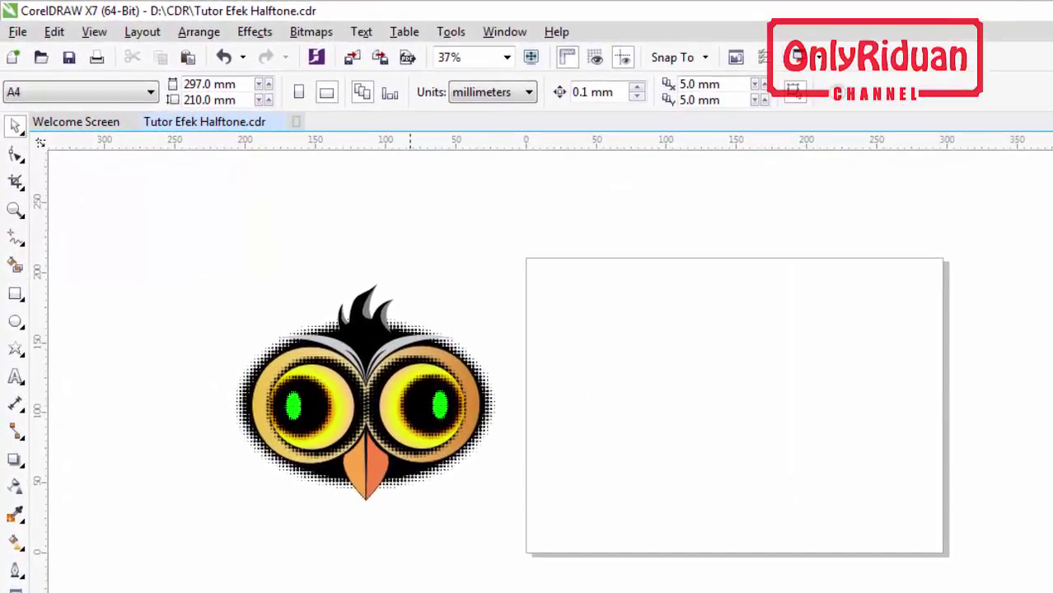
# - Draw an ellipse about 171 mm wide and 112 mm high and place it near the middle of Page 4
pyautogui.click(16, 322)
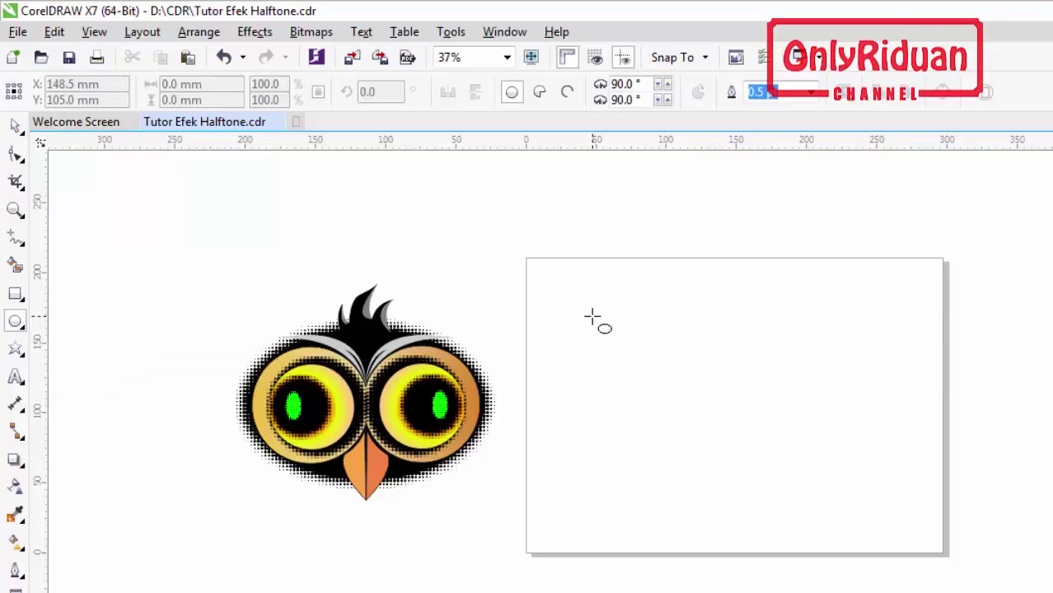
pyautogui.moveTo(592, 316); pyautogui.dragTo(832, 477)
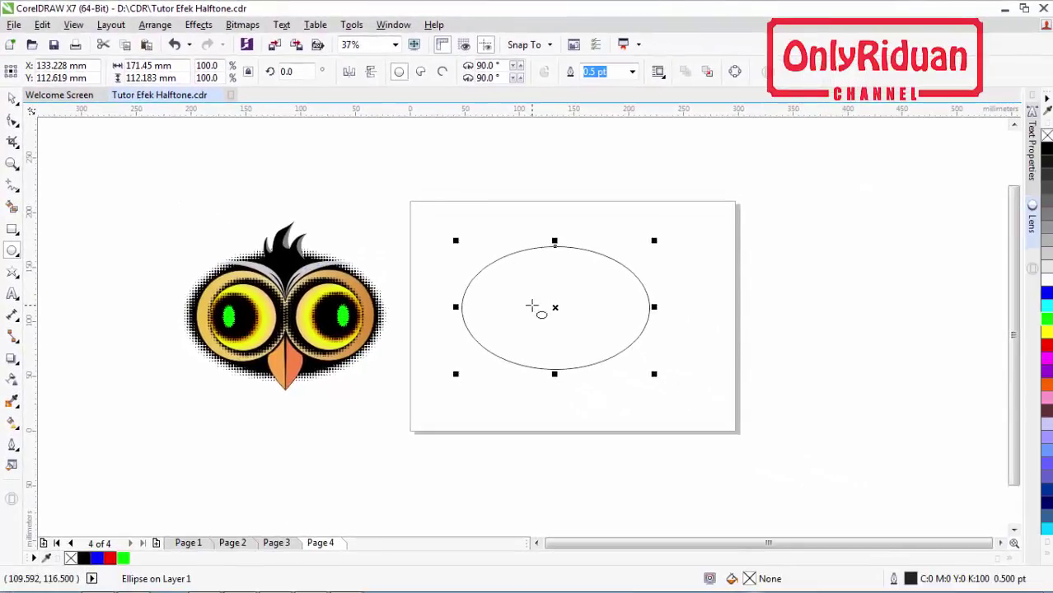
pyautogui.press('space')
pyautogui.moveTo(557, 310); pyautogui.dragTo(576, 313)
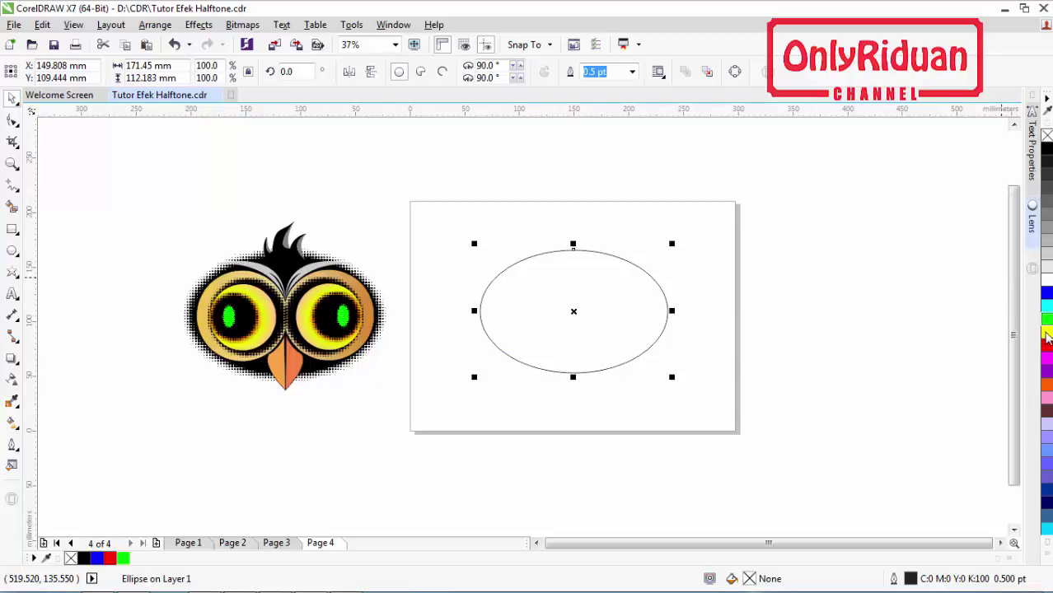
# - Check the active colour palettes and fill the ellipse with RGB black (#000000)
pyautogui.click(393, 25)
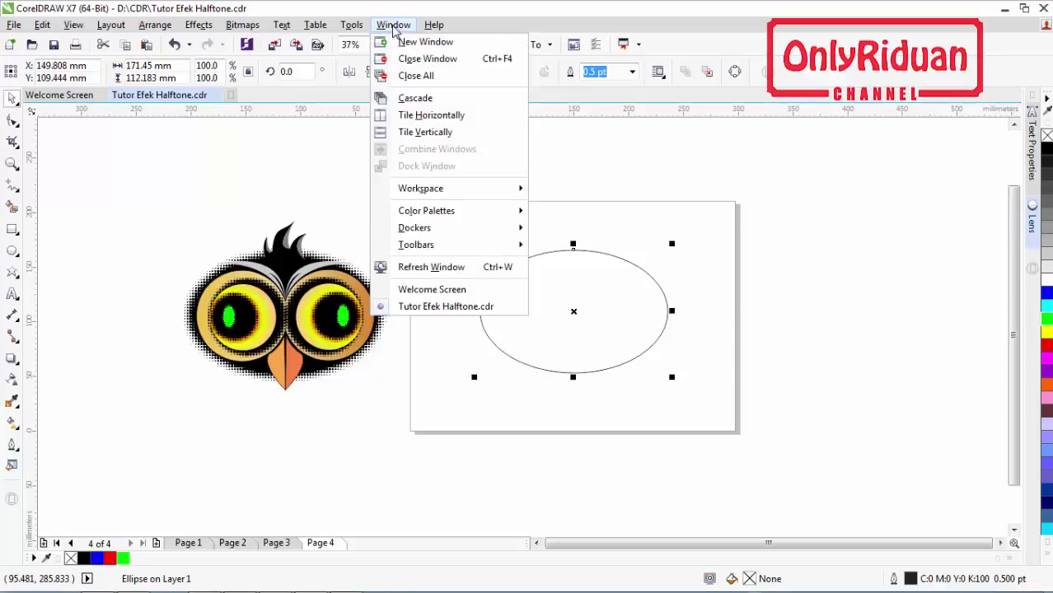
pyautogui.moveTo(435, 213)
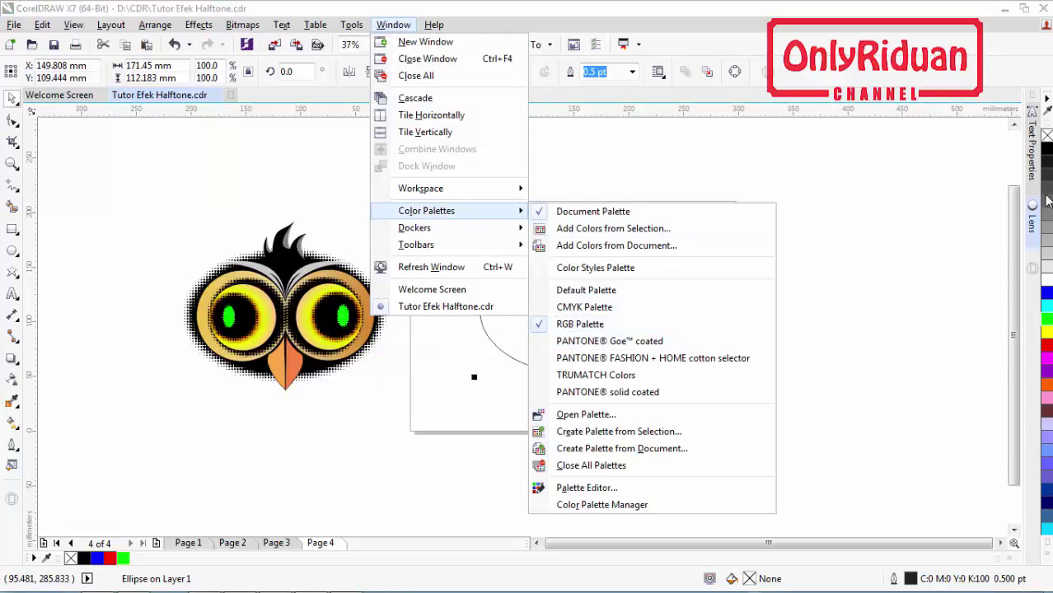
pyautogui.click(890, 232)
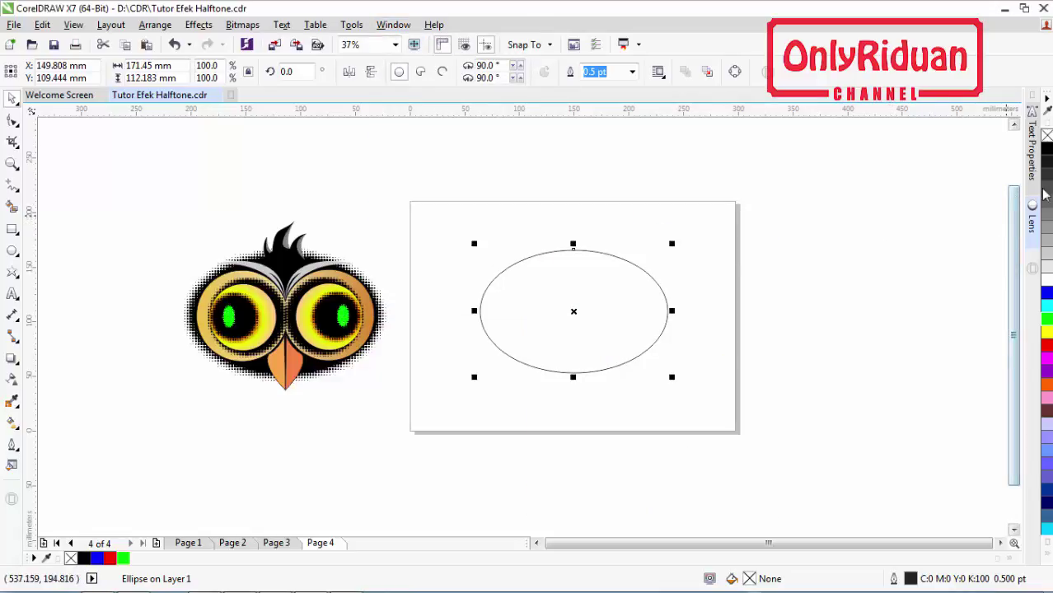
pyautogui.click(1047, 148)
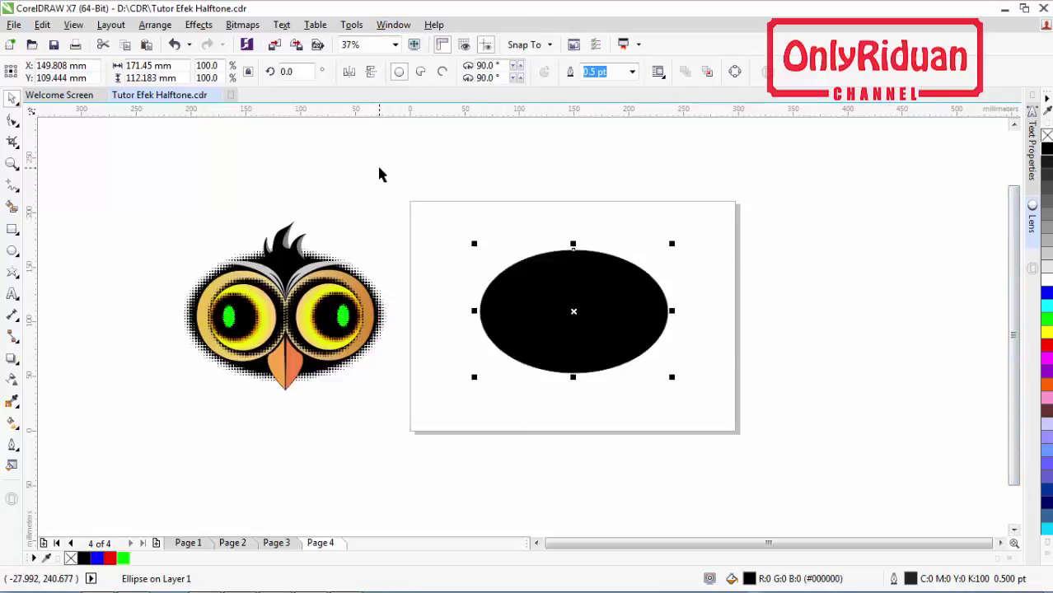
# - Convert the black ellipse to a 200 dpi RGB Color (24-bit) bitmap with anti-aliasing and a transparent background
pyautogui.click(242, 25)
pyautogui.click(257, 48)
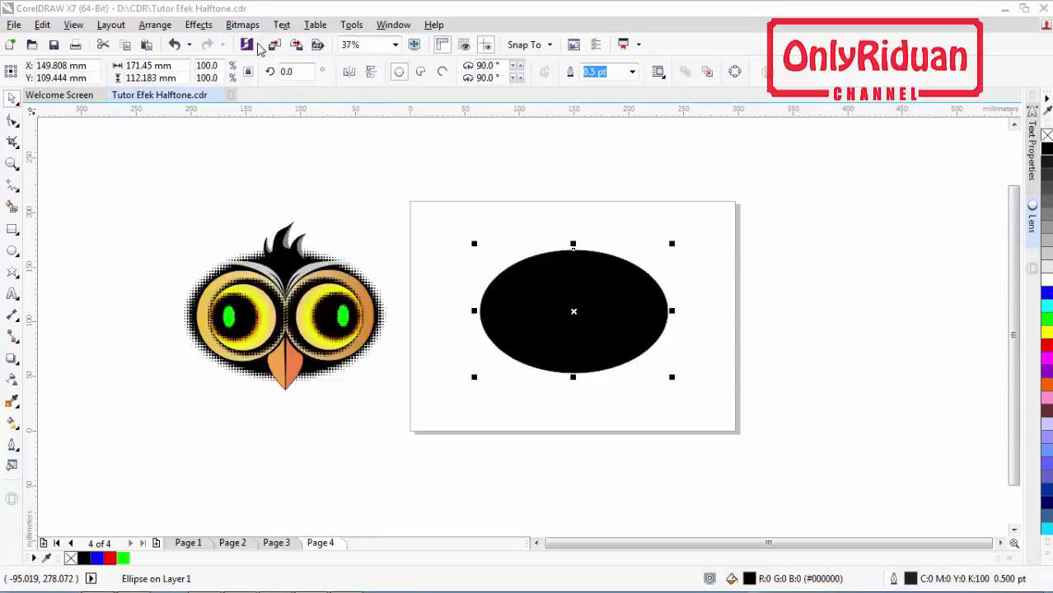
pyautogui.click(271, 240)
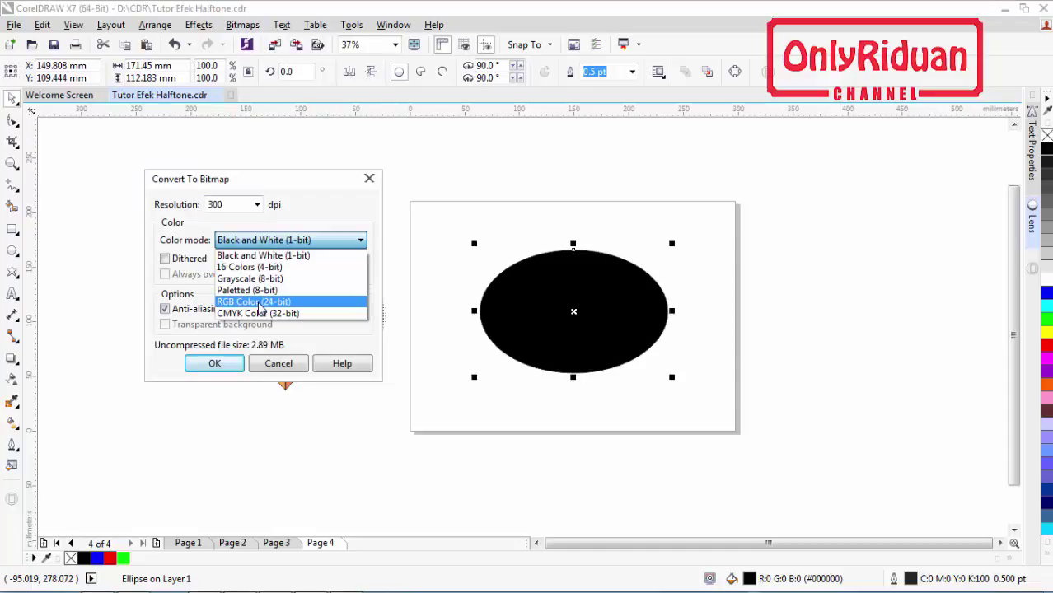
pyautogui.click(259, 304)
pyautogui.click(257, 206)
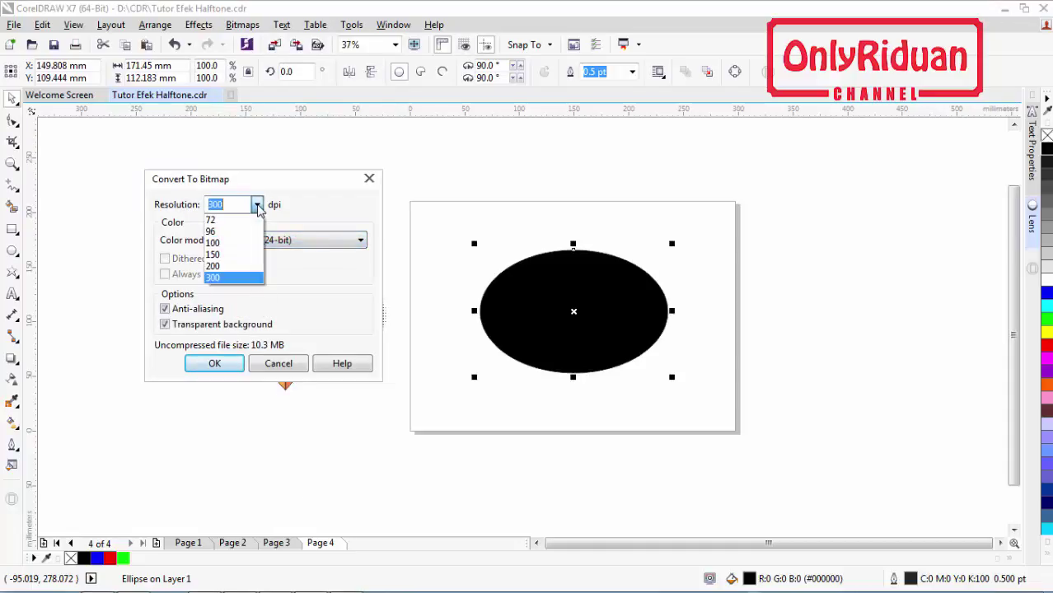
pyautogui.click(213, 266)
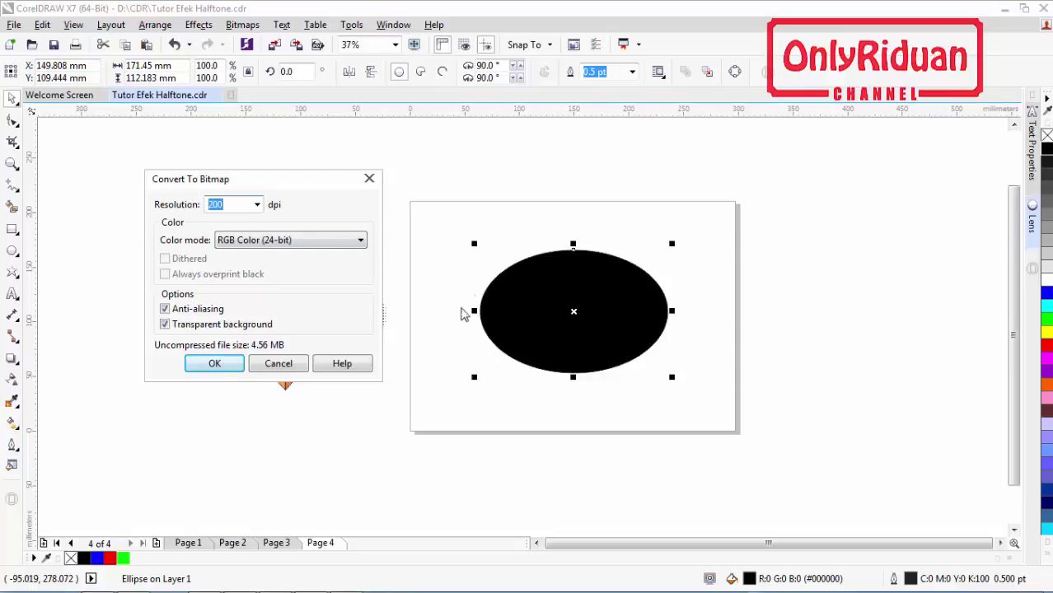
pyautogui.click(223, 364)
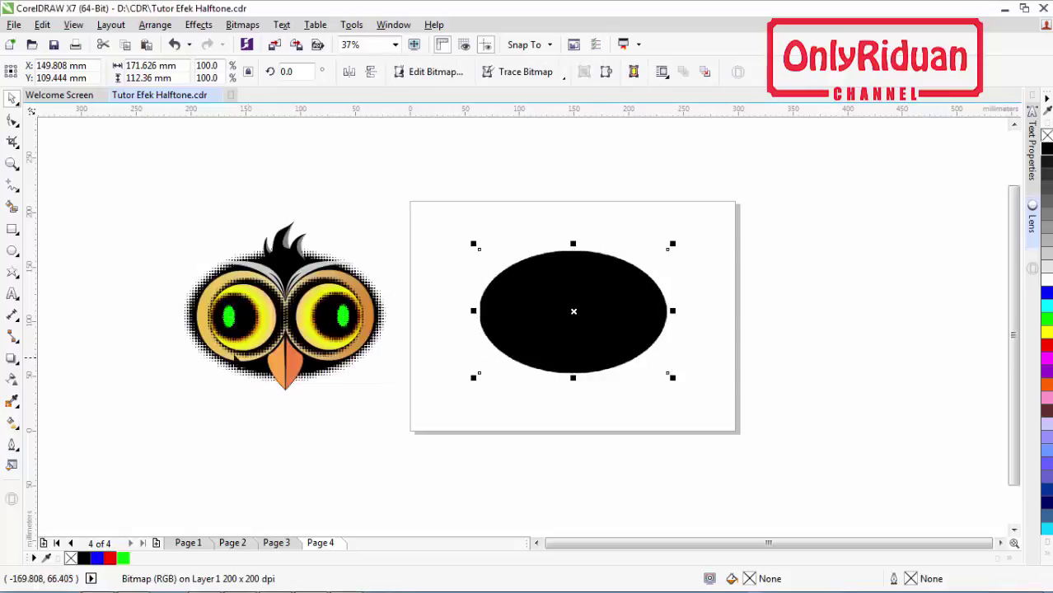
# - Apply a Gaussian Blur with a 20-pixel radius to the ellipse bitmap
pyautogui.click(242, 25)
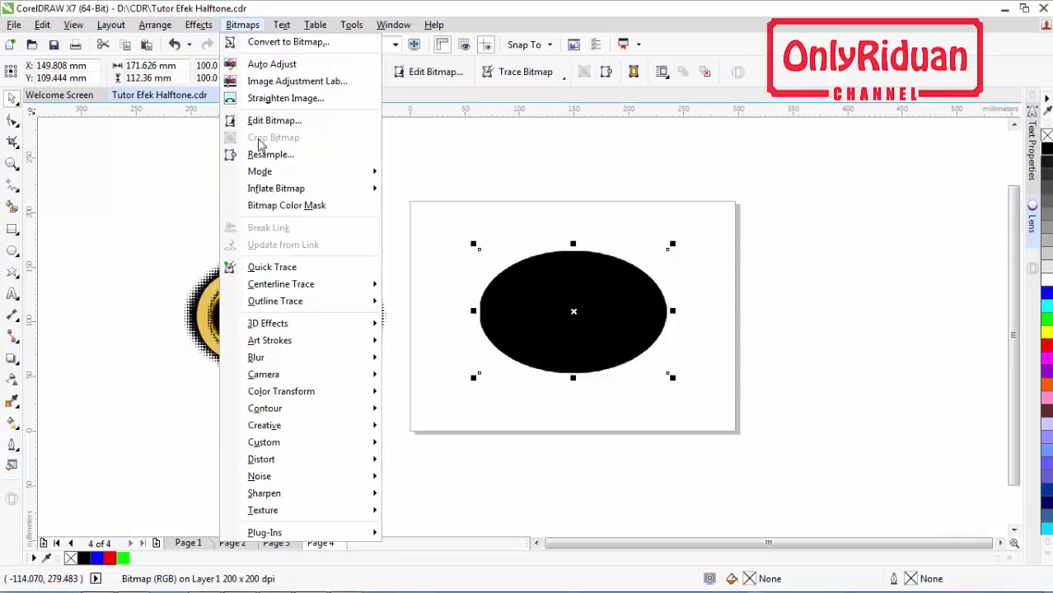
pyautogui.moveTo(272, 360)
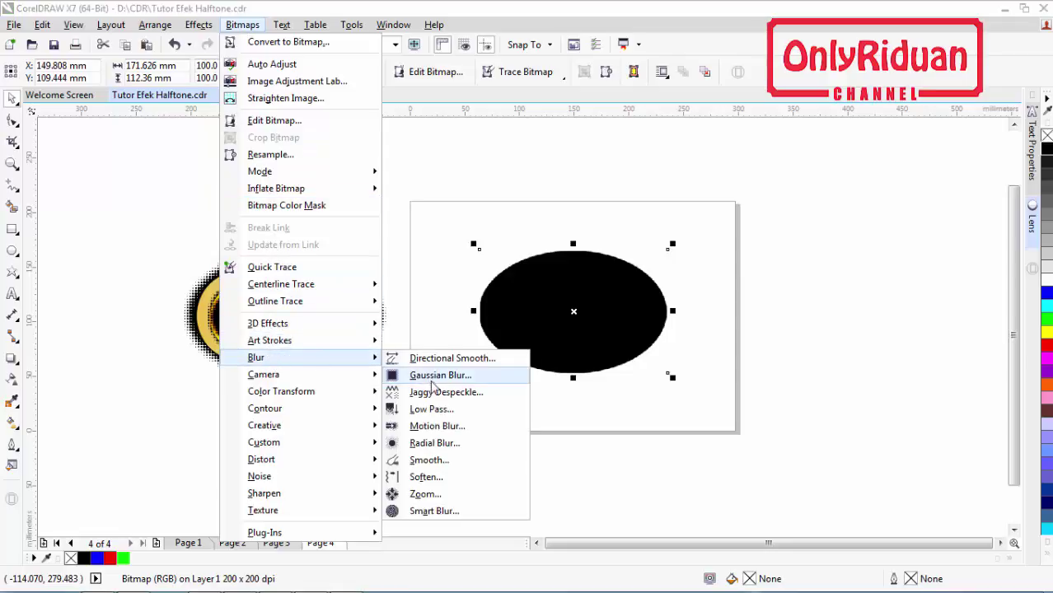
pyautogui.click(437, 375)
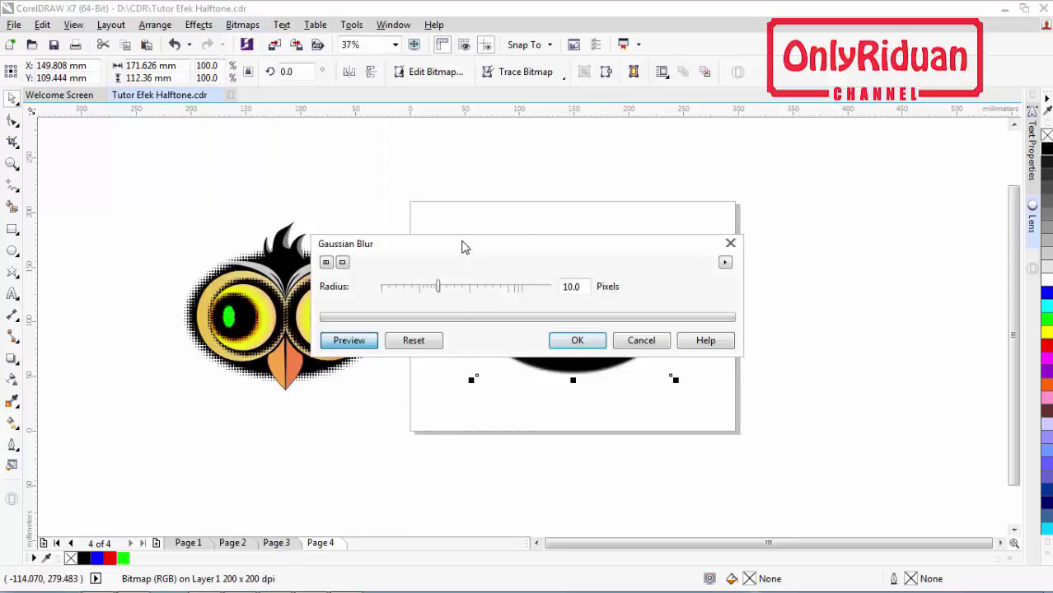
pyautogui.moveTo(464, 246); pyautogui.dragTo(769, 157)
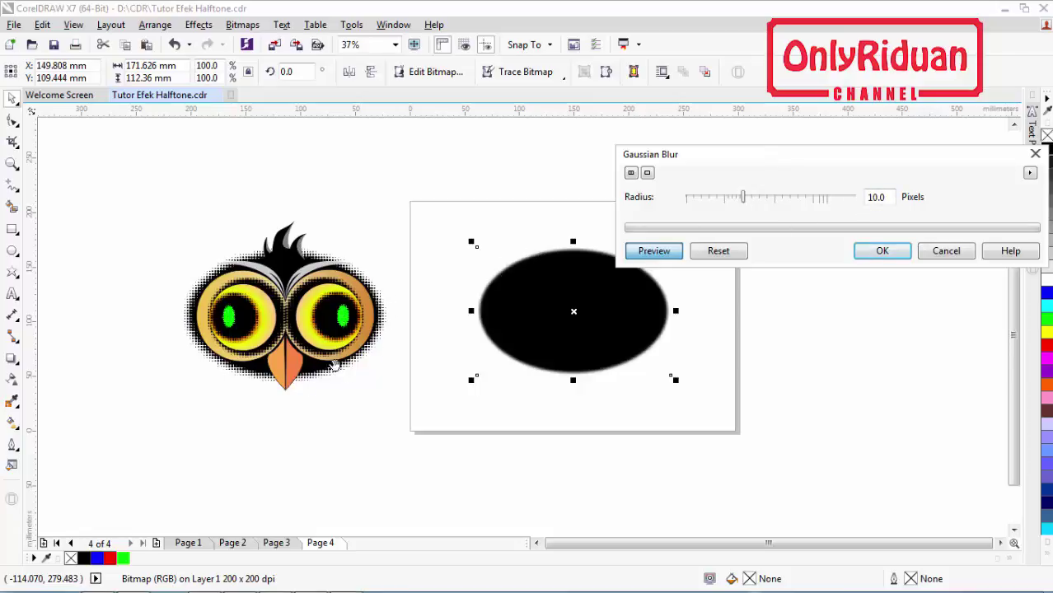
pyautogui.moveTo(893, 200); pyautogui.dragTo(826, 197)
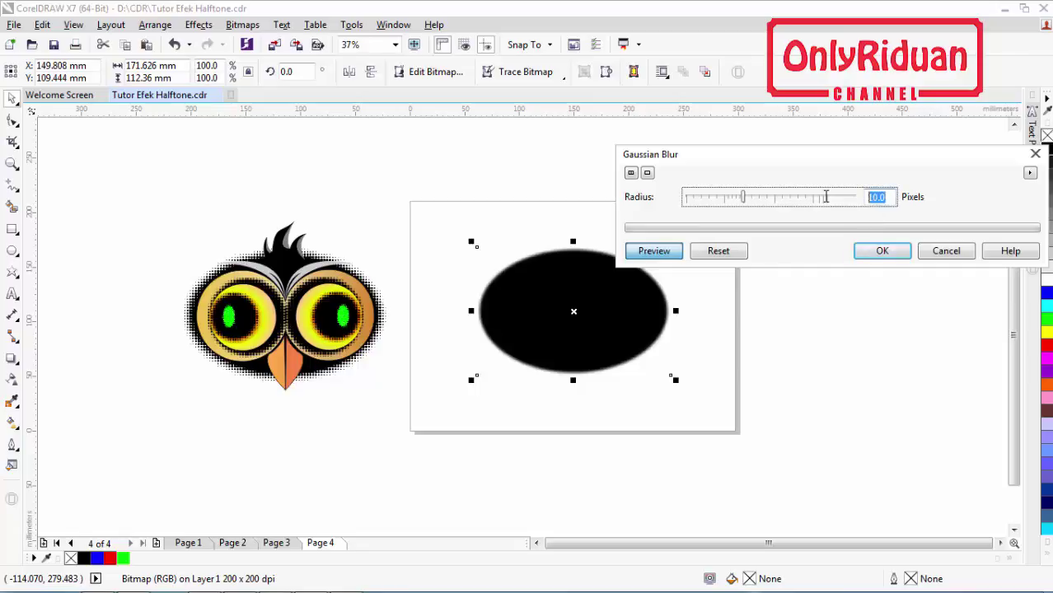
pyautogui.write('20')
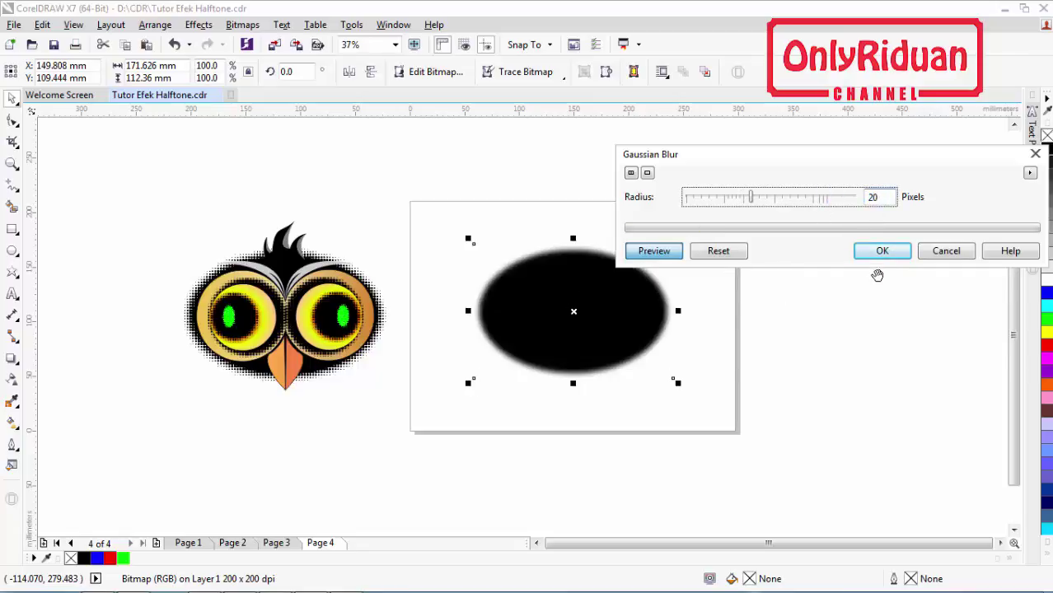
pyautogui.click(883, 252)
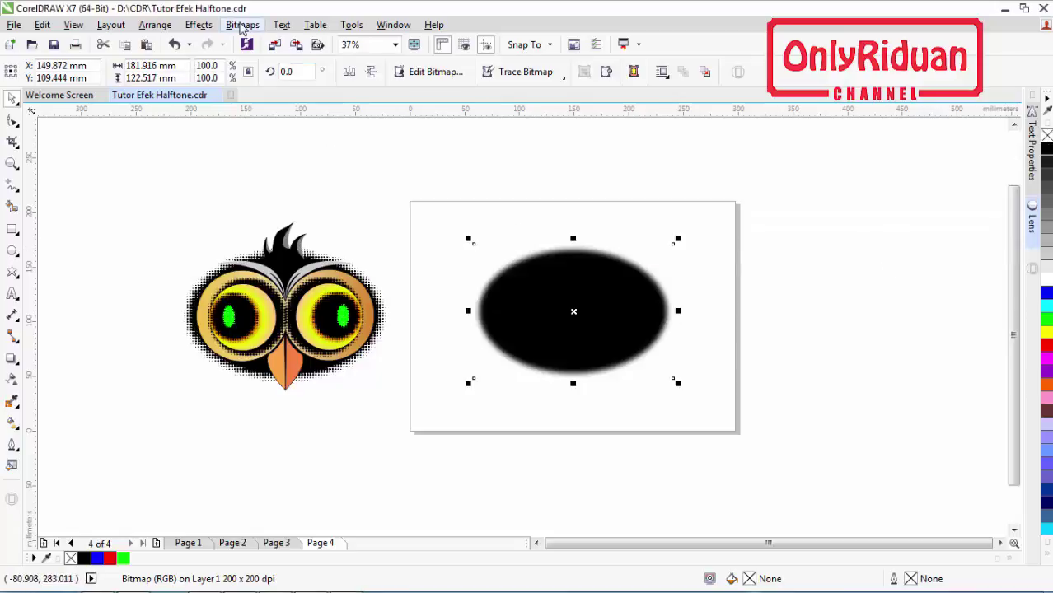
# - Apply the Halftone color transform to the blurred ellipse with cyan, magenta and yellow angles of 0°
pyautogui.click(243, 25)
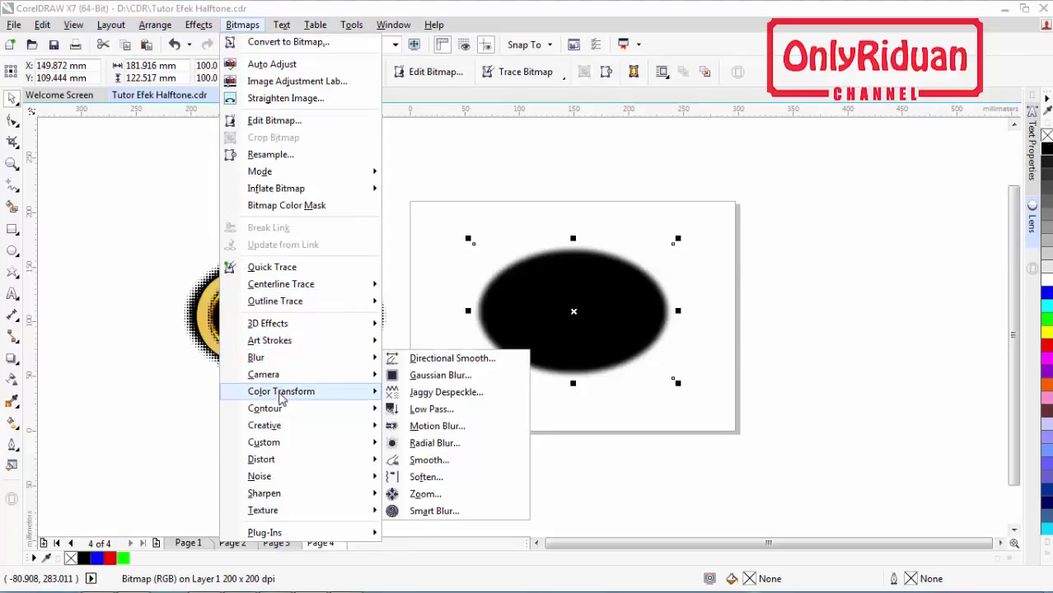
pyautogui.moveTo(282, 399)
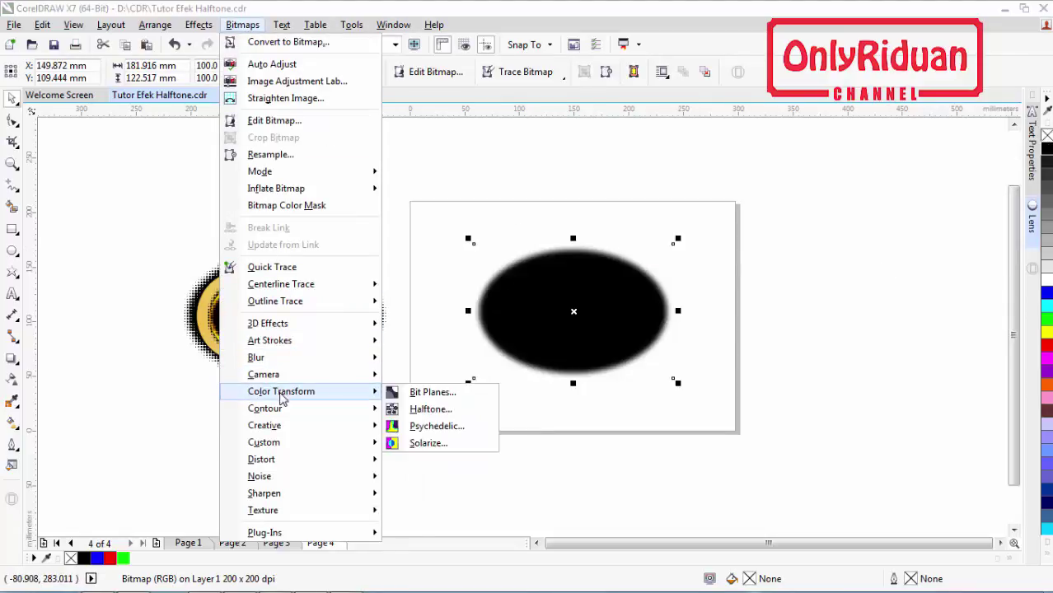
pyautogui.click(445, 413)
pyautogui.moveTo(496, 209); pyautogui.dragTo(842, 203)
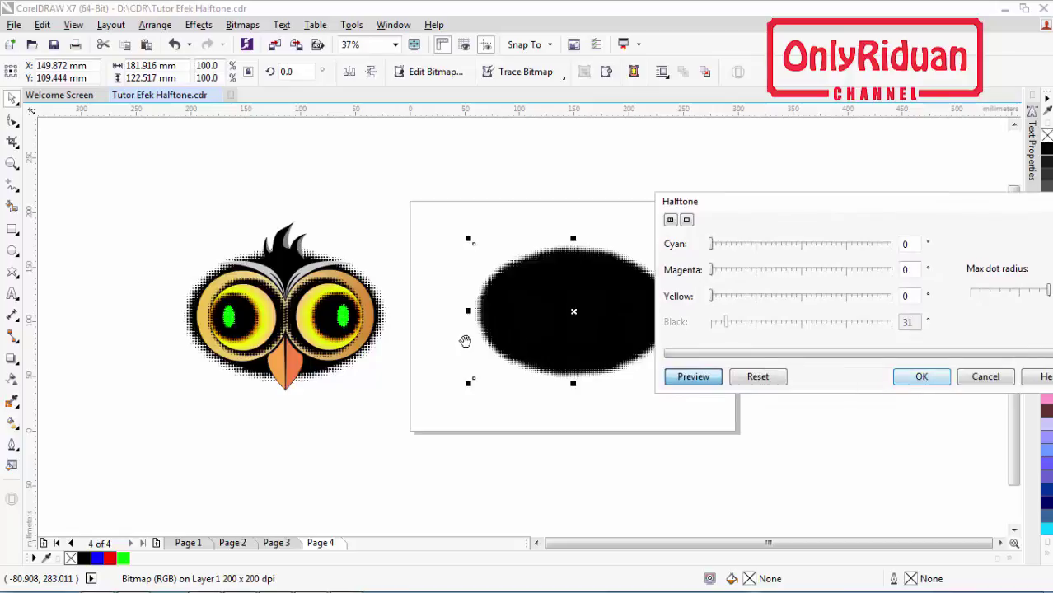
pyautogui.click(918, 376)
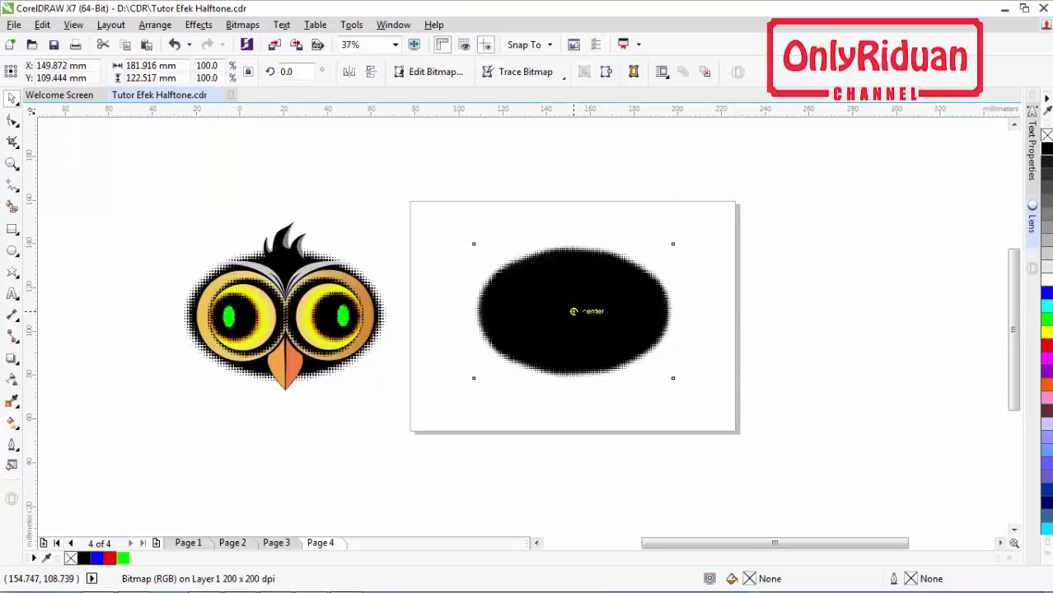
# - Examine the dotted edge of the halftone ellipse up close and compare it with the reference owl's outline
pyautogui.scroll(2, 572, 310)
pyautogui.scroll(1, 580, 312)
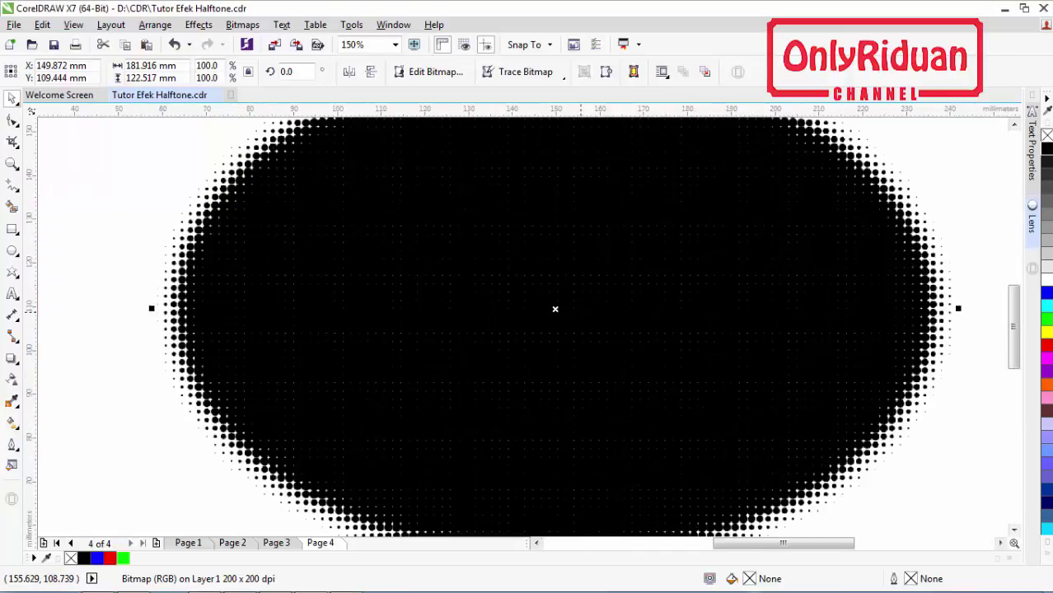
pyautogui.scroll(-1, 556, 308)
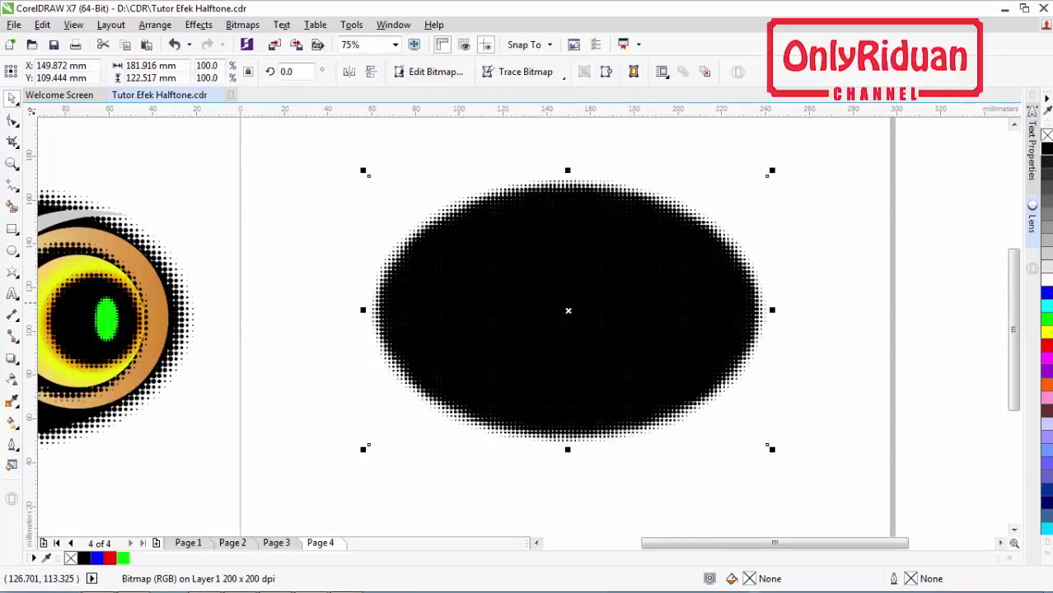
pyautogui.scroll(1, 553, 305)
pyautogui.scroll(-2, 556, 299)
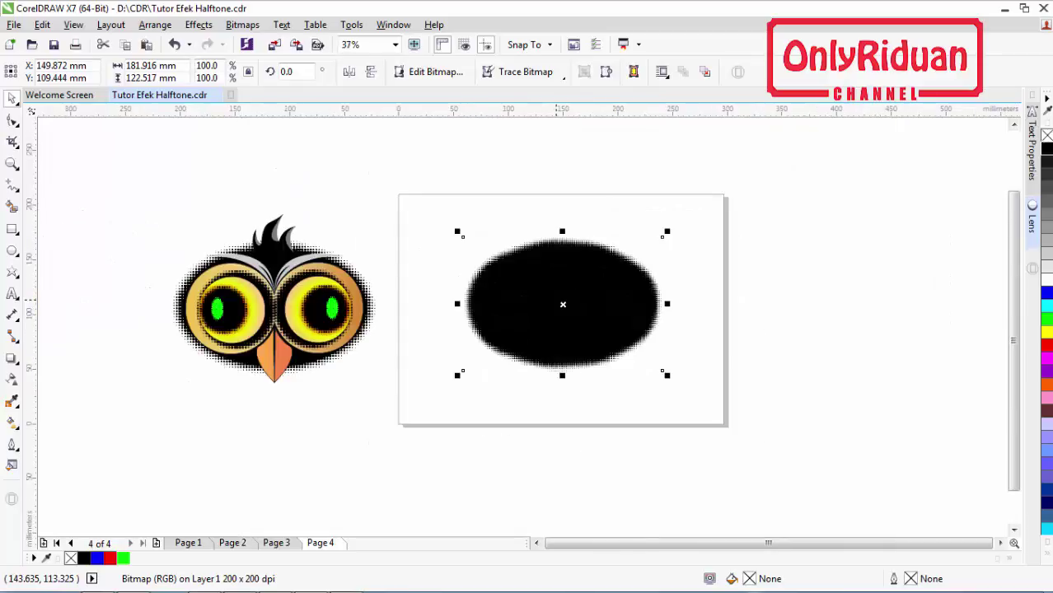
pyautogui.scroll(2, 299, 330)
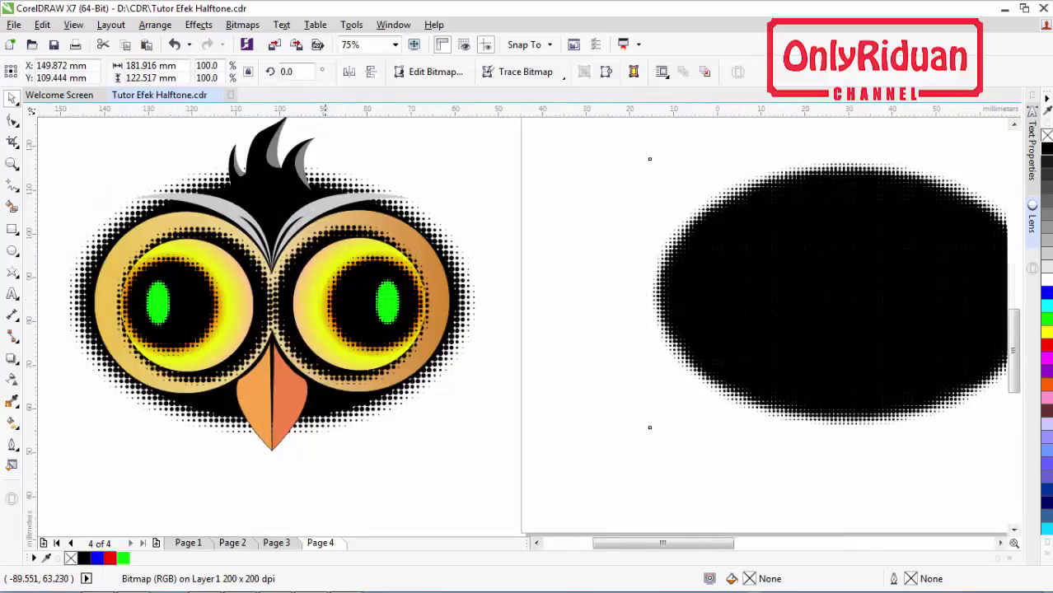
# - Draw an ellipse about 131 × 89 mm and centre it on the halftone ellipse bitmap
pyautogui.scroll(-2, 188, 364)
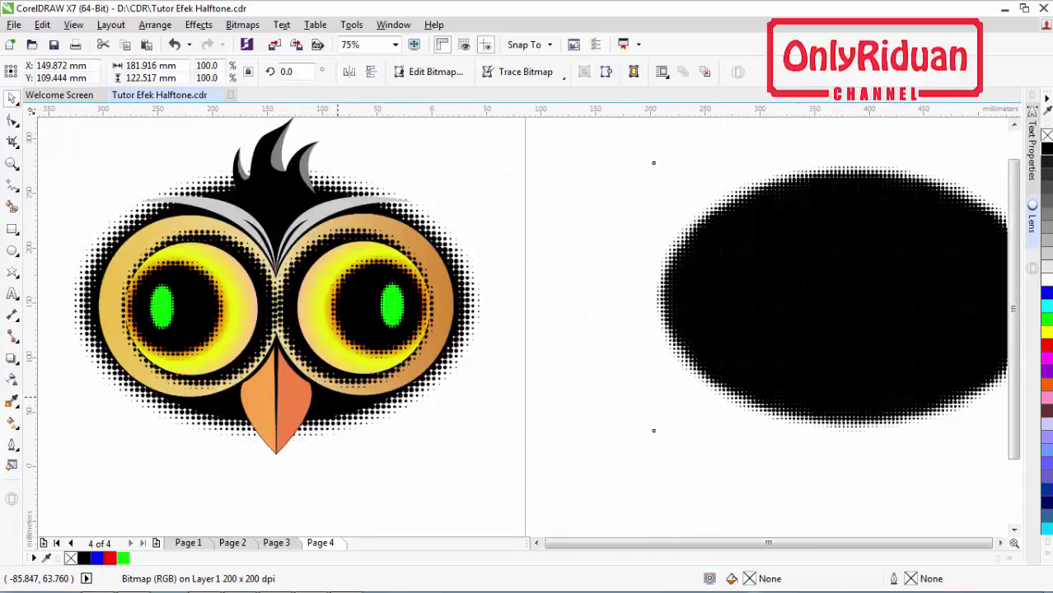
pyautogui.click(12, 251)
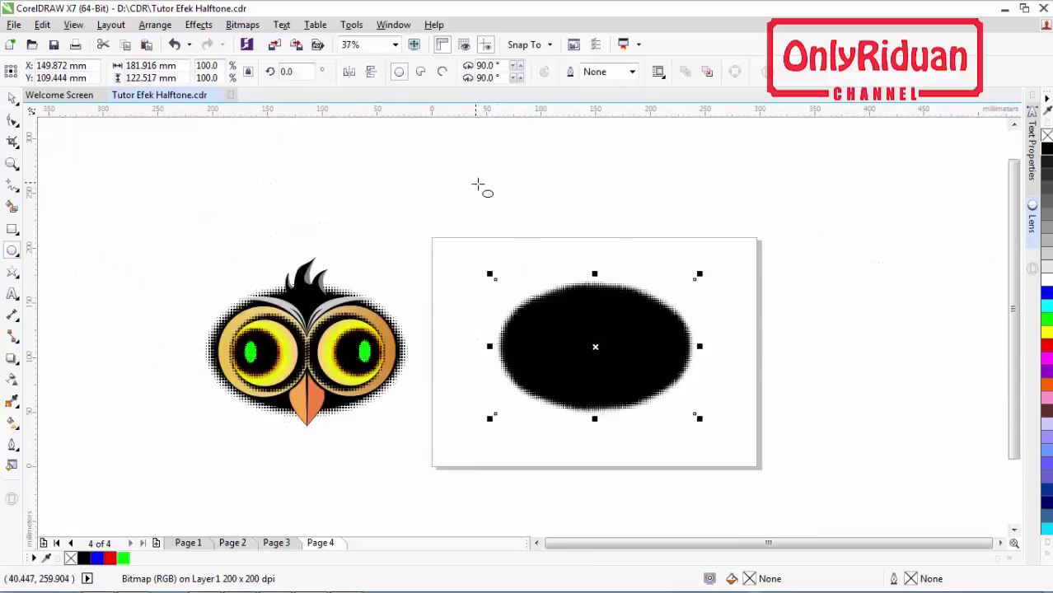
pyautogui.moveTo(475, 182); pyautogui.dragTo(632, 293)
pyautogui.moveTo(629, 280); pyautogui.dragTo(620, 279)
pyautogui.moveTo(550, 231); pyautogui.dragTo(595, 347)
pyautogui.scroll(2, 612, 360)
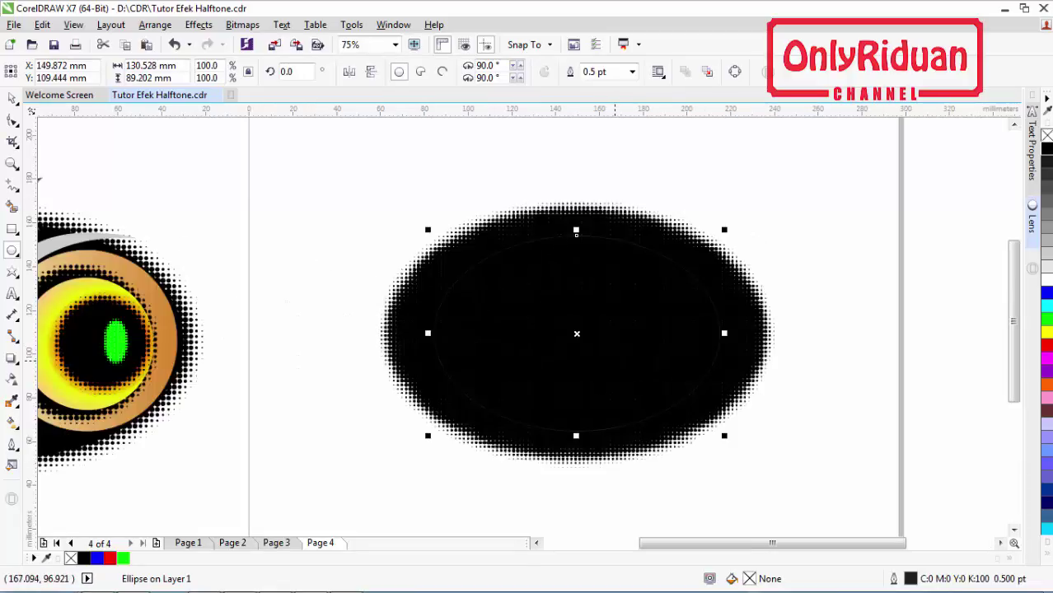
# - Enlarge the new ellipse to about 155 × 100 mm and give it a black fill with no outline
pyautogui.moveTo(725, 436); pyautogui.dragTo(743, 448)
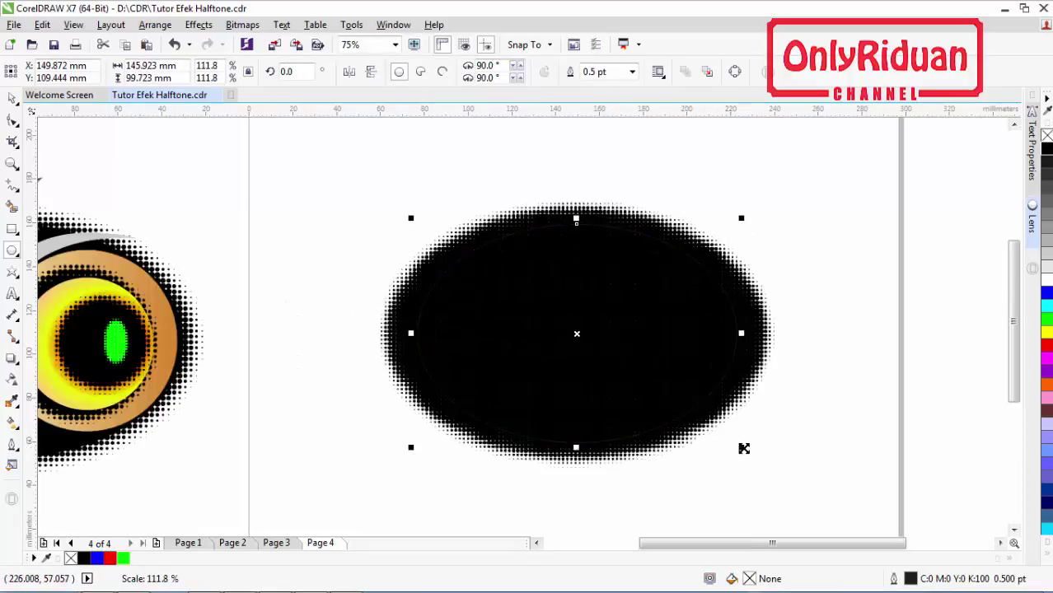
pyautogui.click(1047, 150)
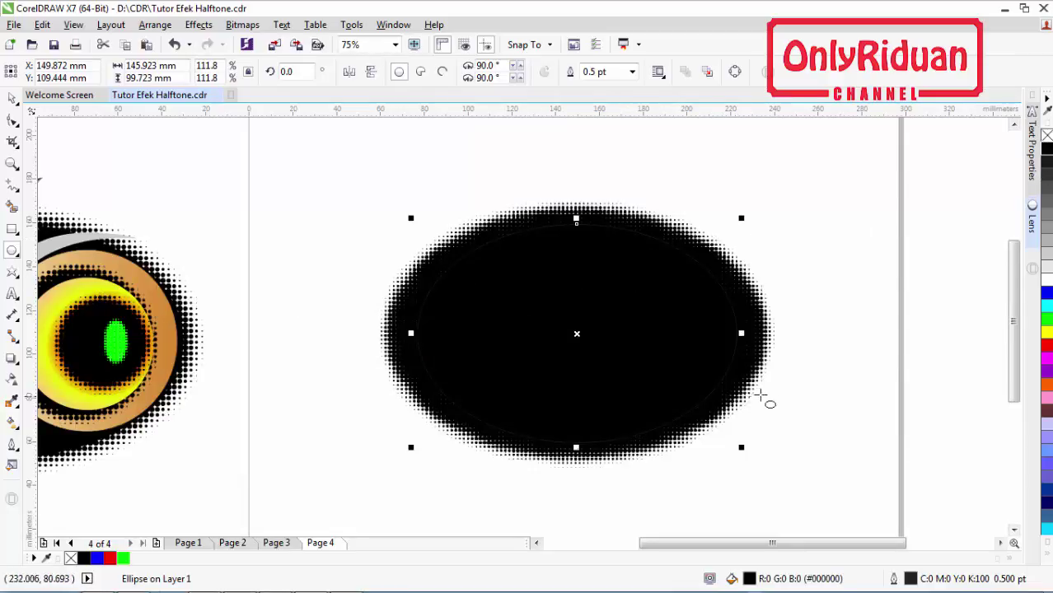
pyautogui.moveTo(741, 333); pyautogui.dragTo(752, 332)
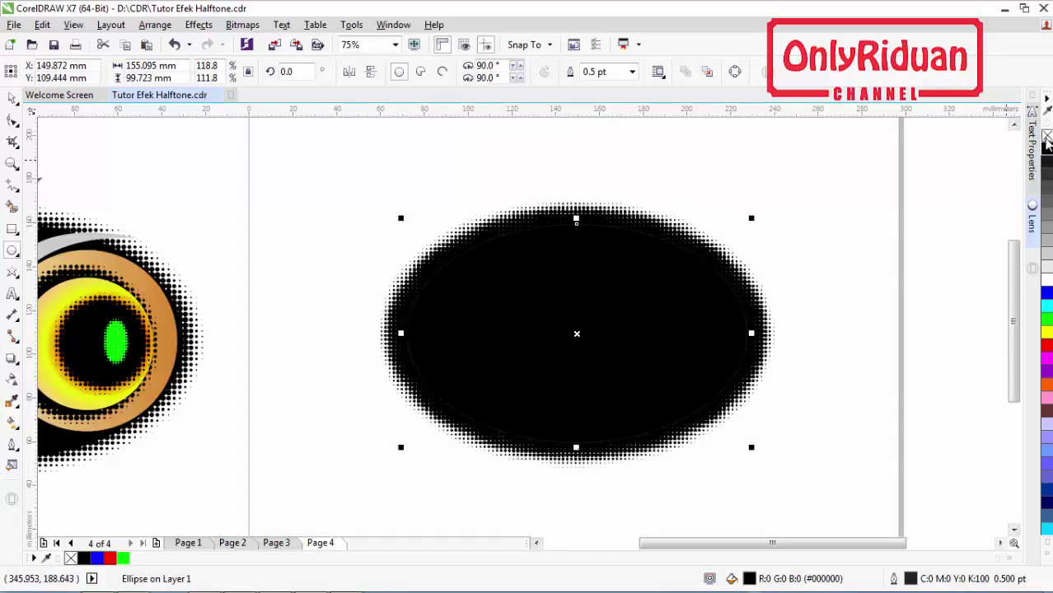
pyautogui.rightClick(1047, 135)
pyautogui.scroll(-2, 762, 288)
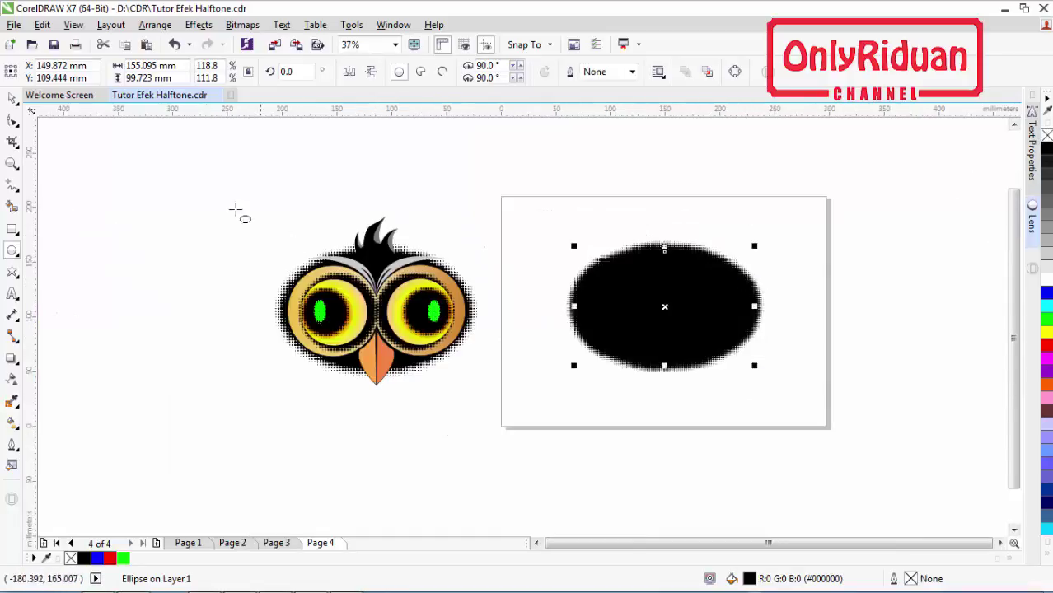
# - Group the solid black ellipse with the halftone ellipse bitmap
pyautogui.click(13, 98)
pyautogui.click(540, 155)
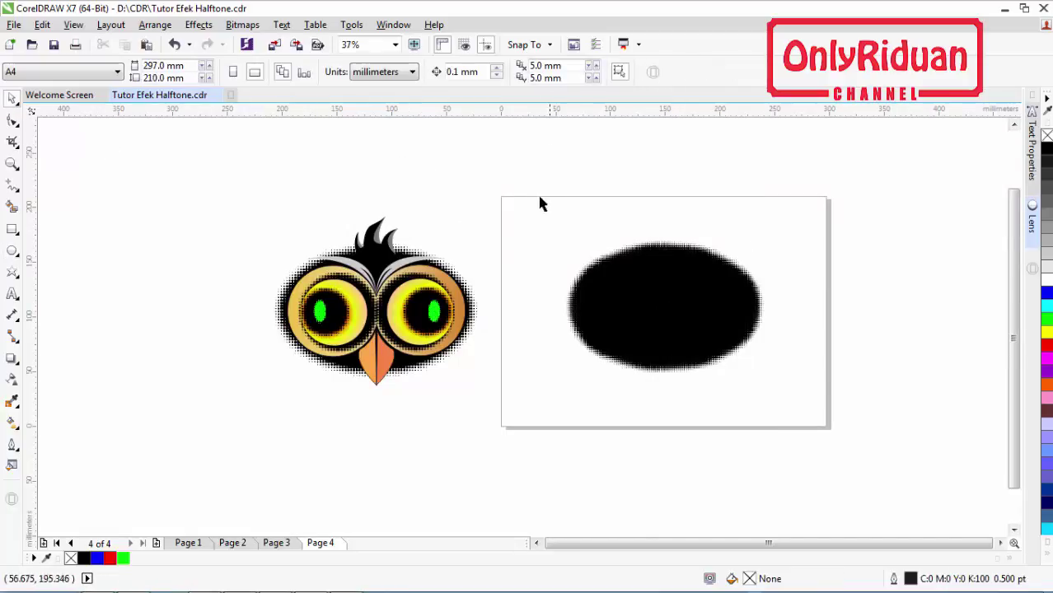
pyautogui.moveTo(523, 174); pyautogui.dragTo(811, 405)
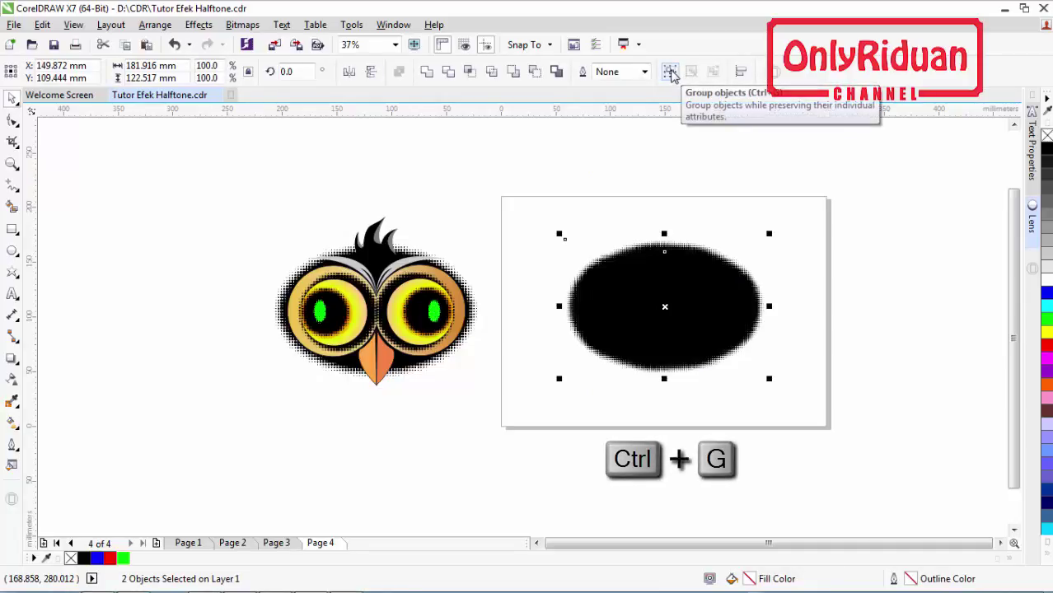
pyautogui.click(673, 73)
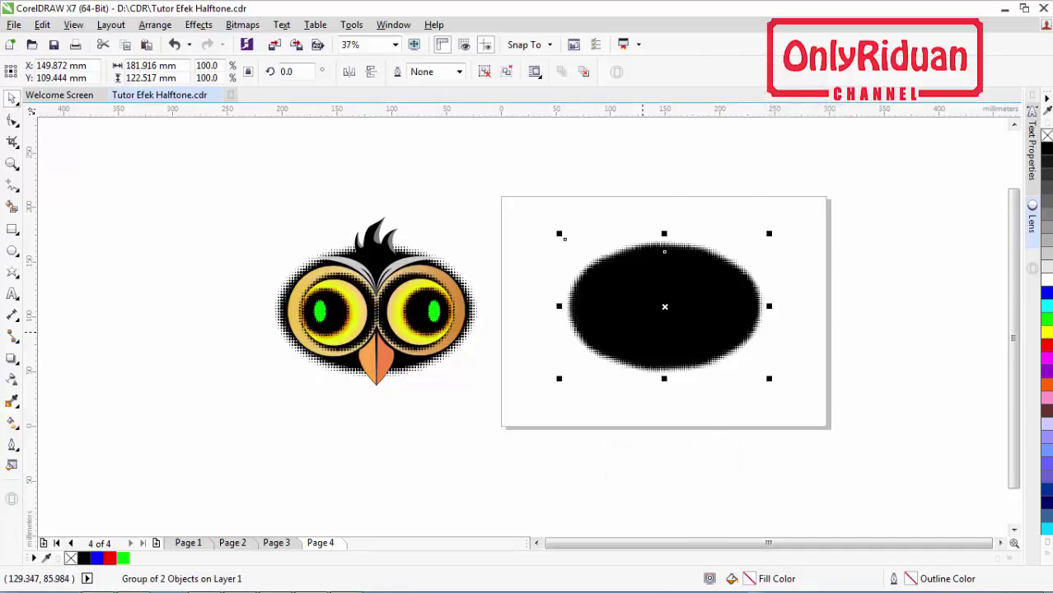
# - Draw an unfilled circle on the right half of the black ellipse and size it to about 74 mm
pyautogui.scroll(2, 642, 332)
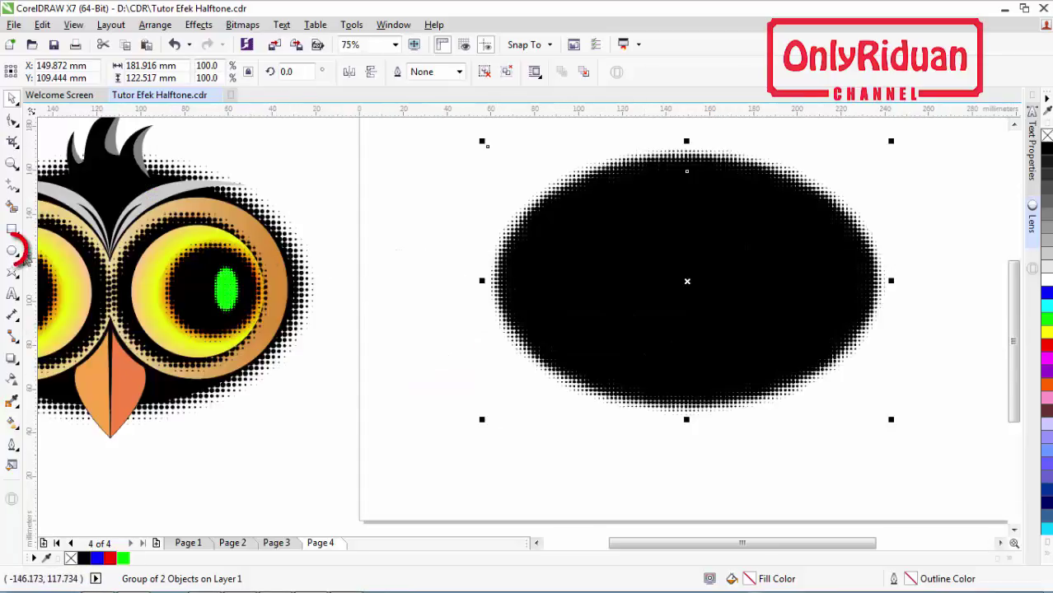
pyautogui.click(13, 249)
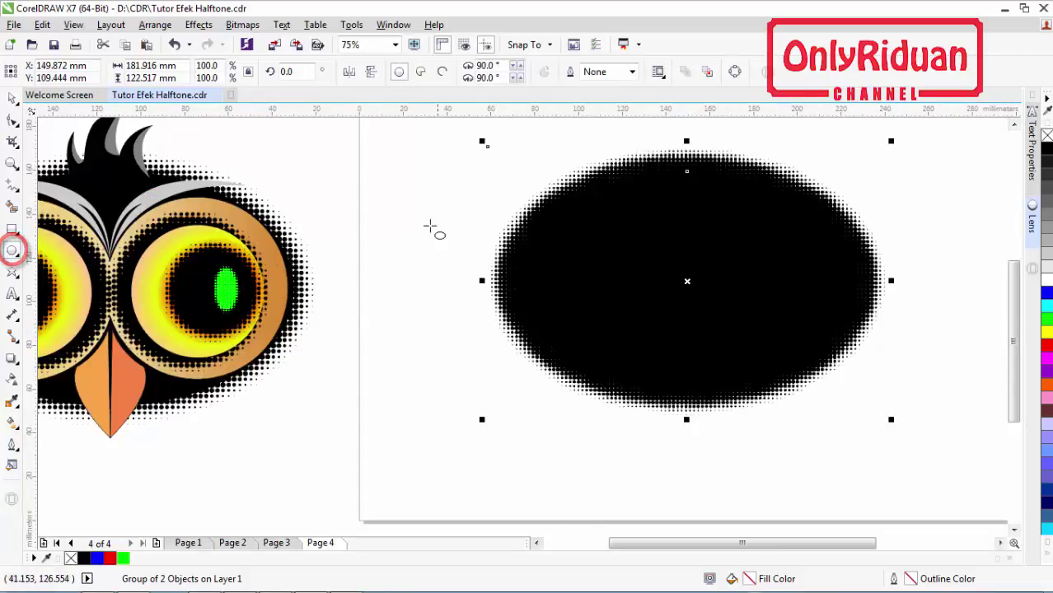
pyautogui.moveTo(440, 186); pyautogui.dragTo(596, 343)
pyautogui.click(12, 98)
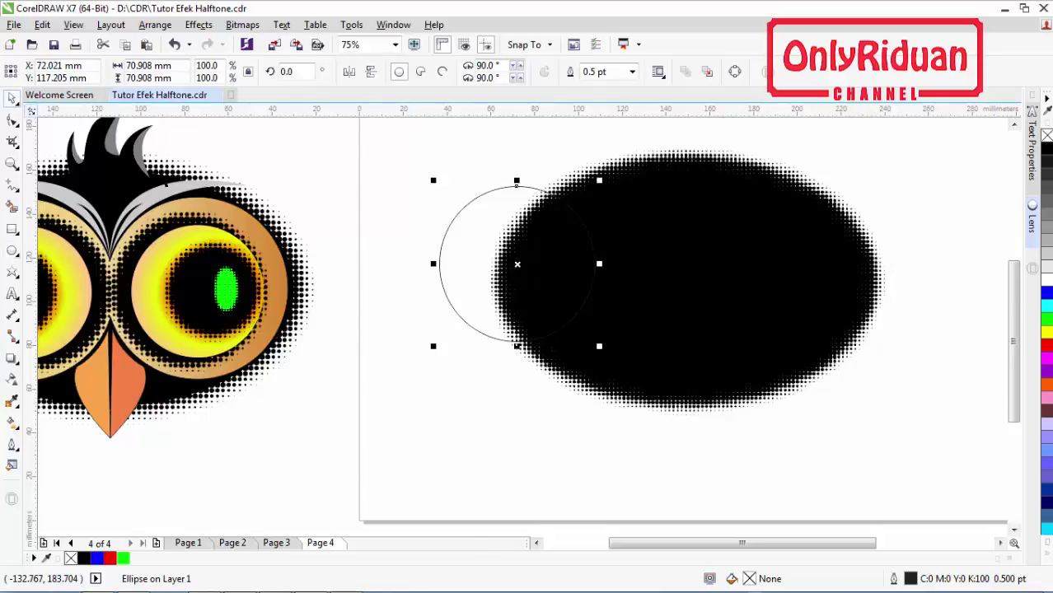
pyautogui.moveTo(518, 264); pyautogui.dragTo(777, 284)
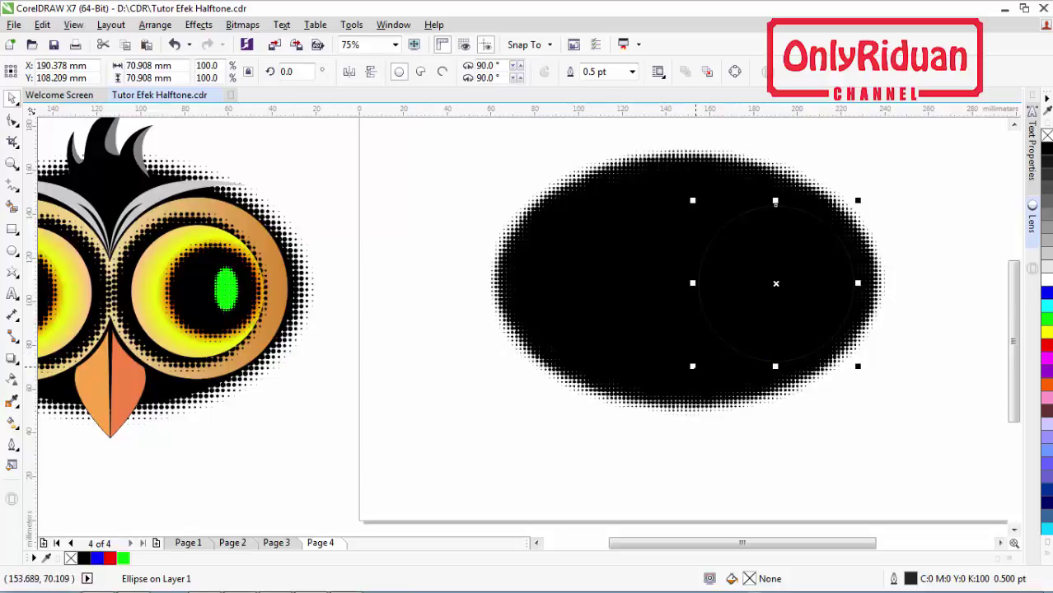
pyautogui.moveTo(694, 366)
pyautogui.mouseDown()
pyautogui.moveTo(677, 369)
pyautogui.moveTo(687, 372)
pyautogui.mouseUp()
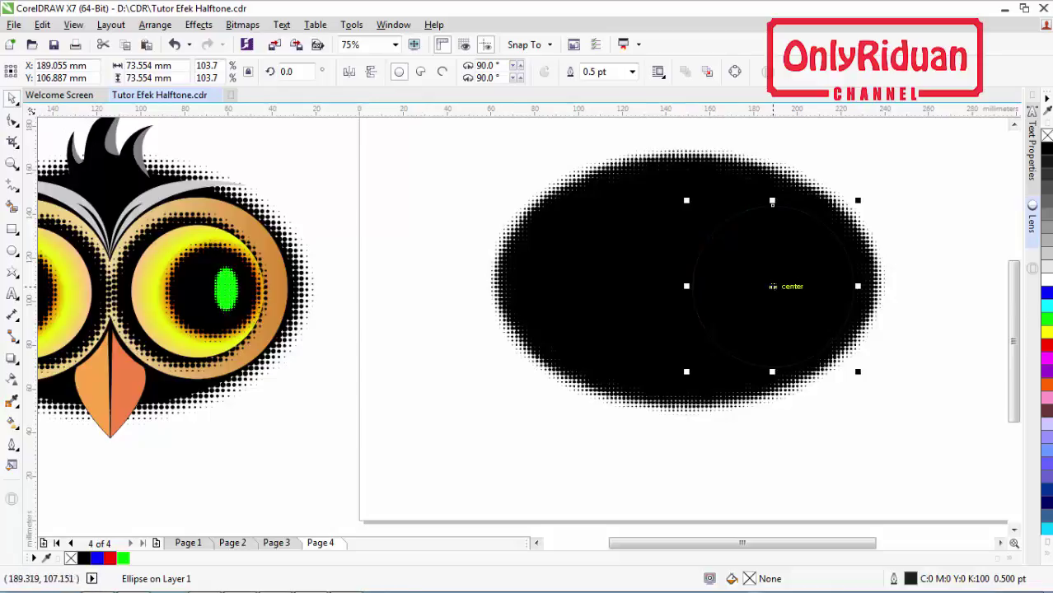
# - Duplicate the circle onto the left half of the black ellipse and align both circles' centres horizontally
pyautogui.moveTo(773, 286); pyautogui.dragTo(600, 284)
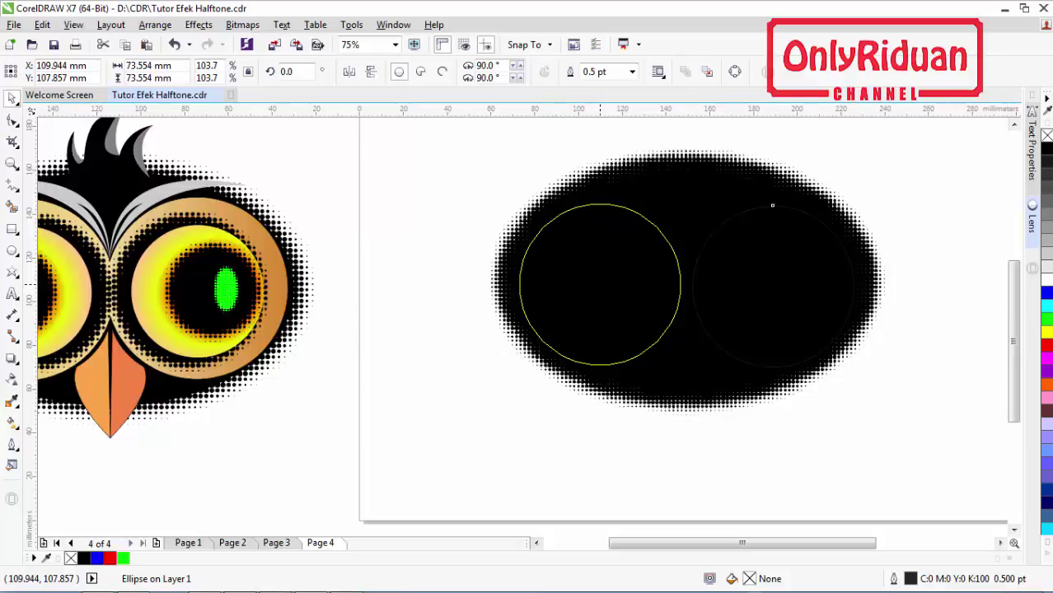
pyautogui.moveTo(600, 284); pyautogui.dragTo(600, 284)
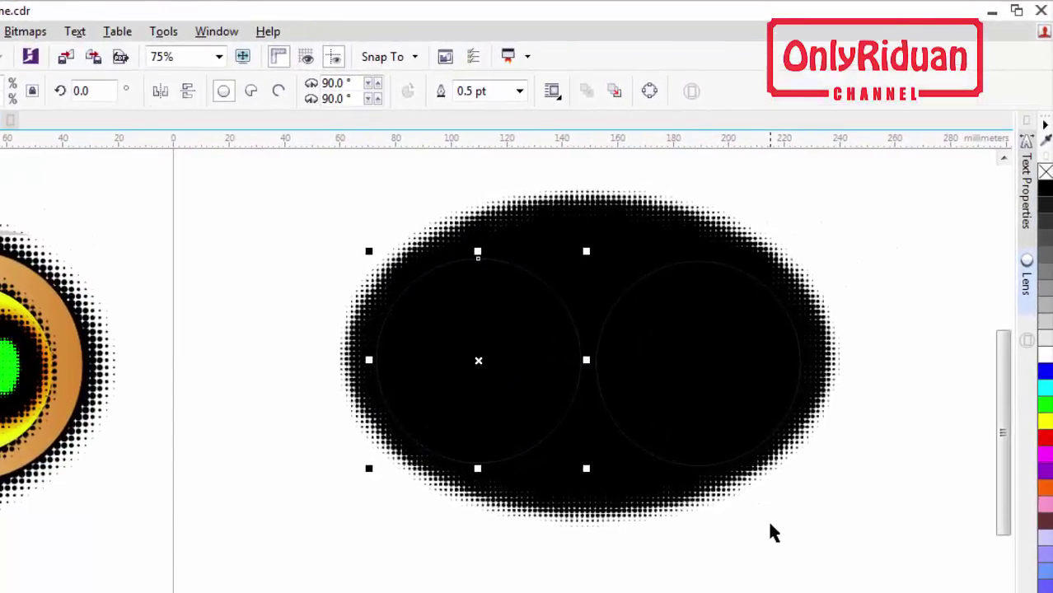
pyautogui.click(727, 527)
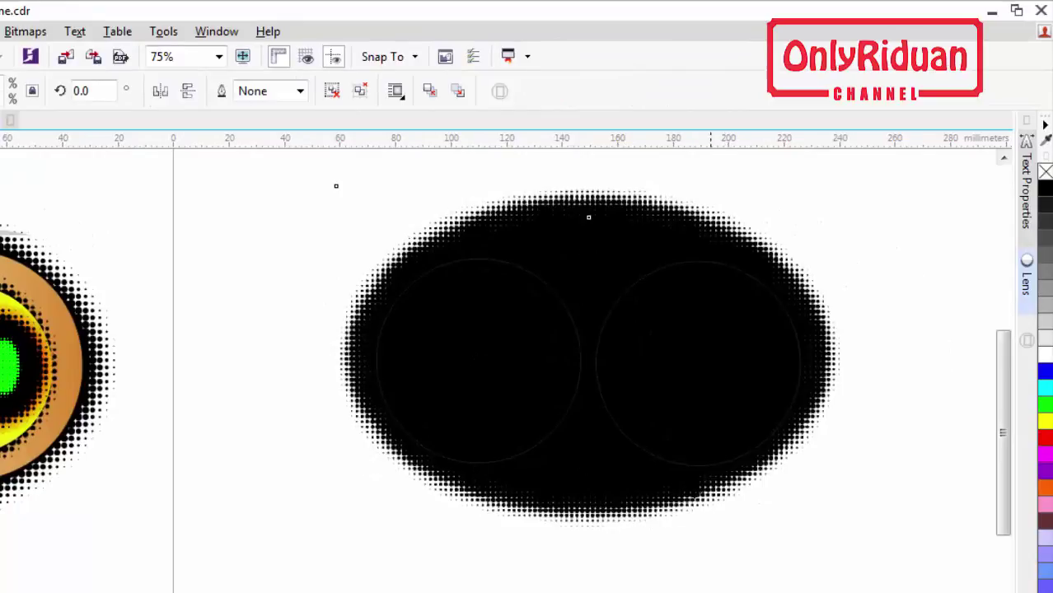
pyautogui.click(691, 371)
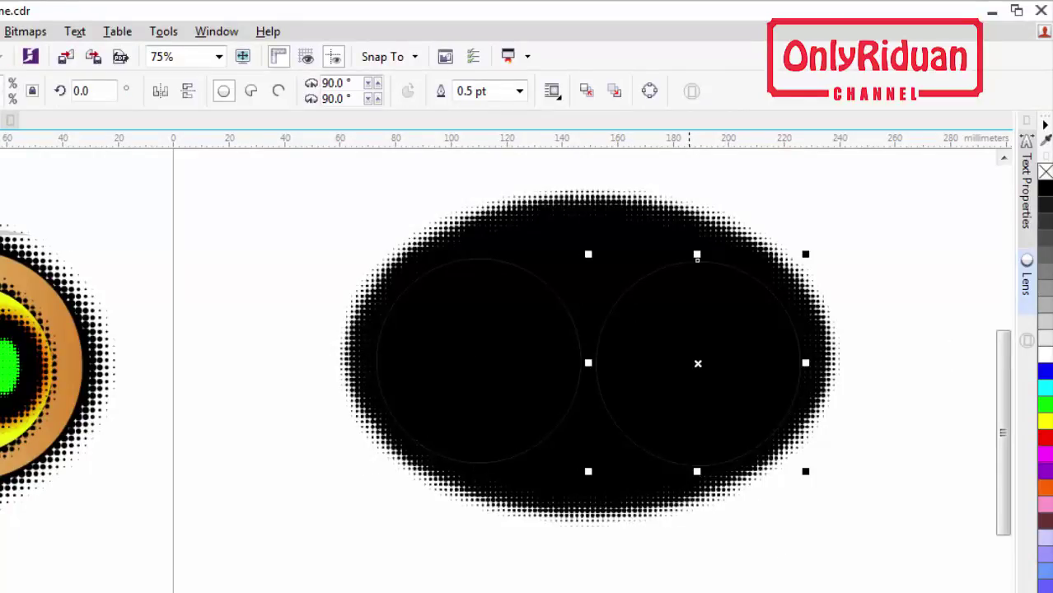
pyautogui.click(521, 362)
pyautogui.press('Escape')
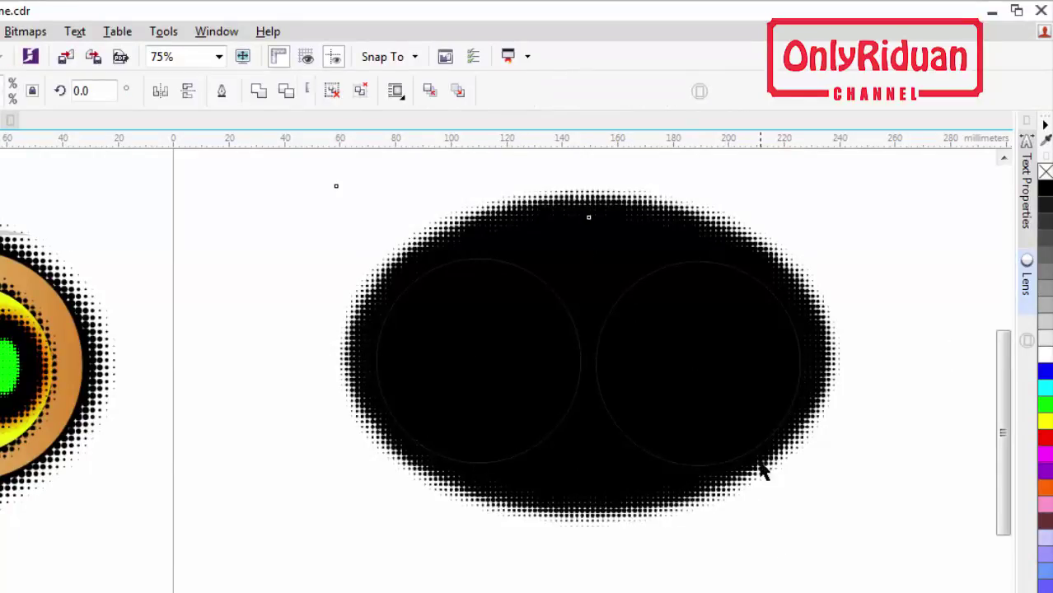
pyautogui.click(759, 468)
pyautogui.moveTo(895, 467); pyautogui.dragTo(343, 245)
pyautogui.press('e')
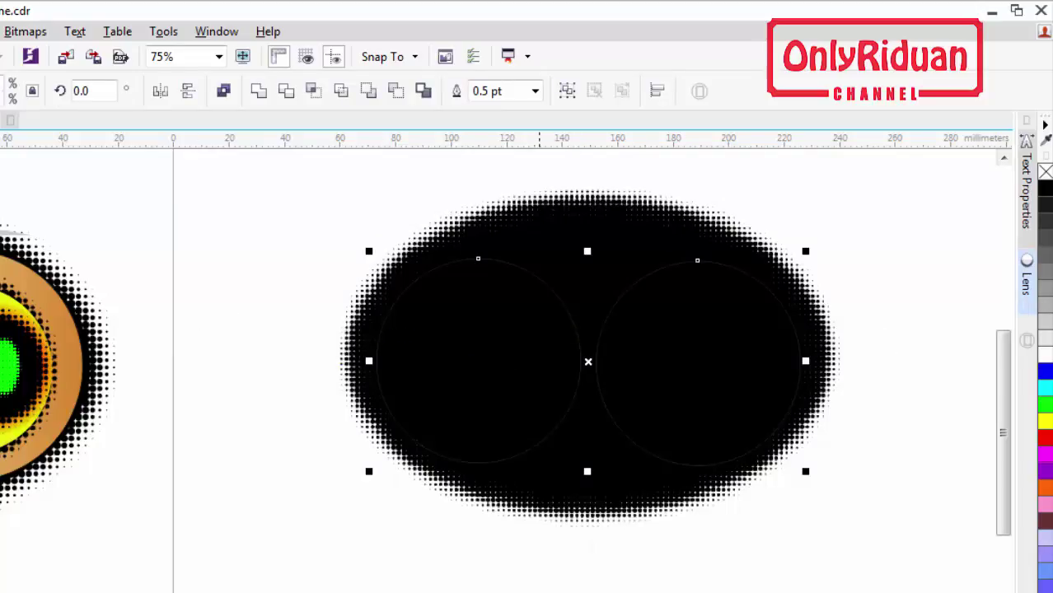
pyautogui.press('c')
pyautogui.click(898, 525)
# - Nudge the right circle leftward until its edge slightly overlaps the left circle
pyautogui.press('Tab')
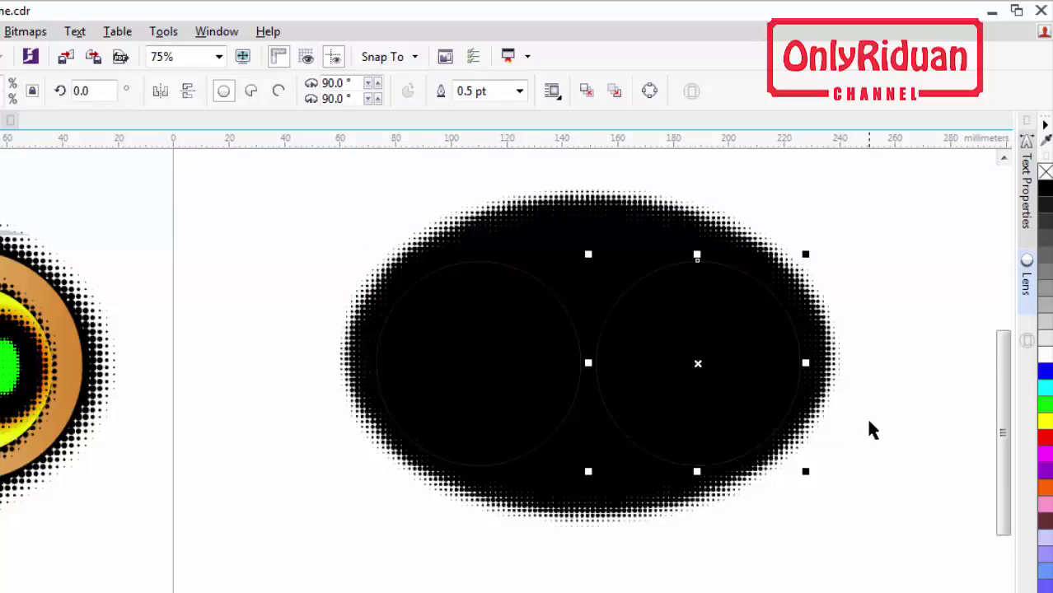
pyautogui.press('Left')
pyautogui.press('Left')
pyautogui.press('Left')
pyautogui.press('Left')
pyautogui.press('Left')
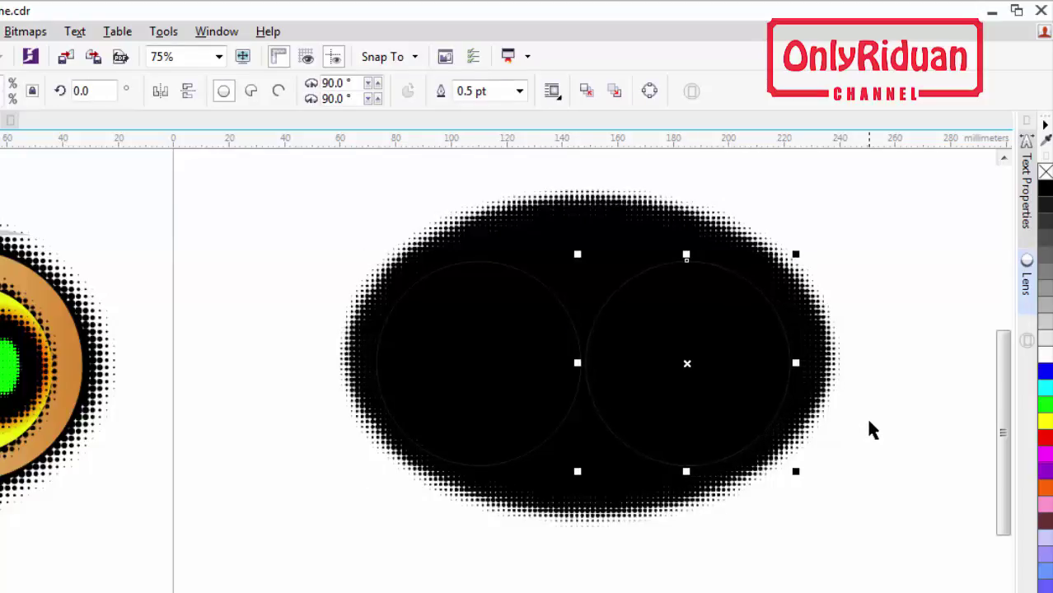
pyautogui.press('Left')
pyautogui.press('Left')
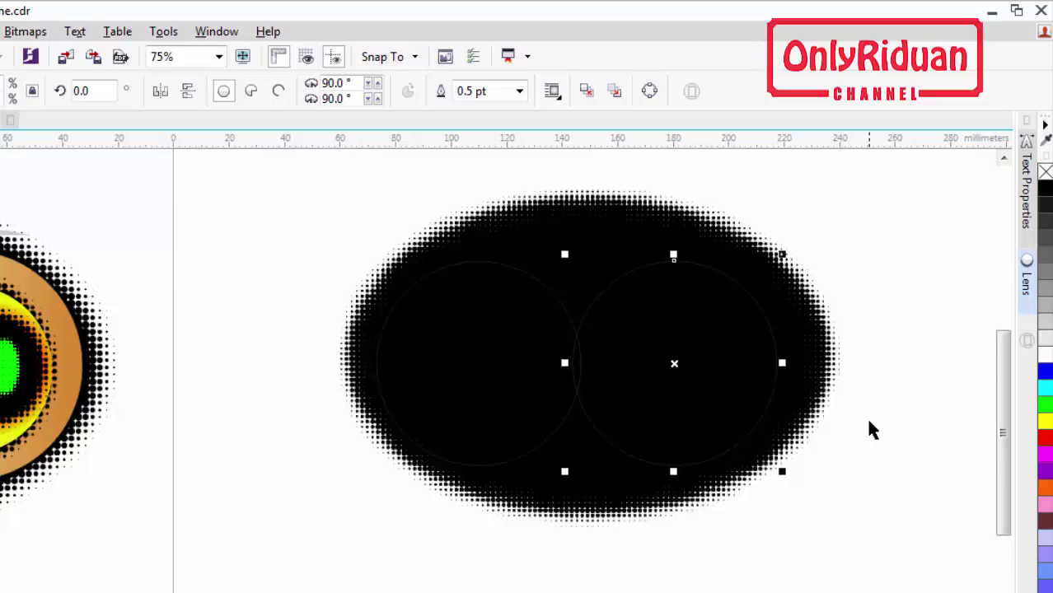
pyautogui.press('Left')
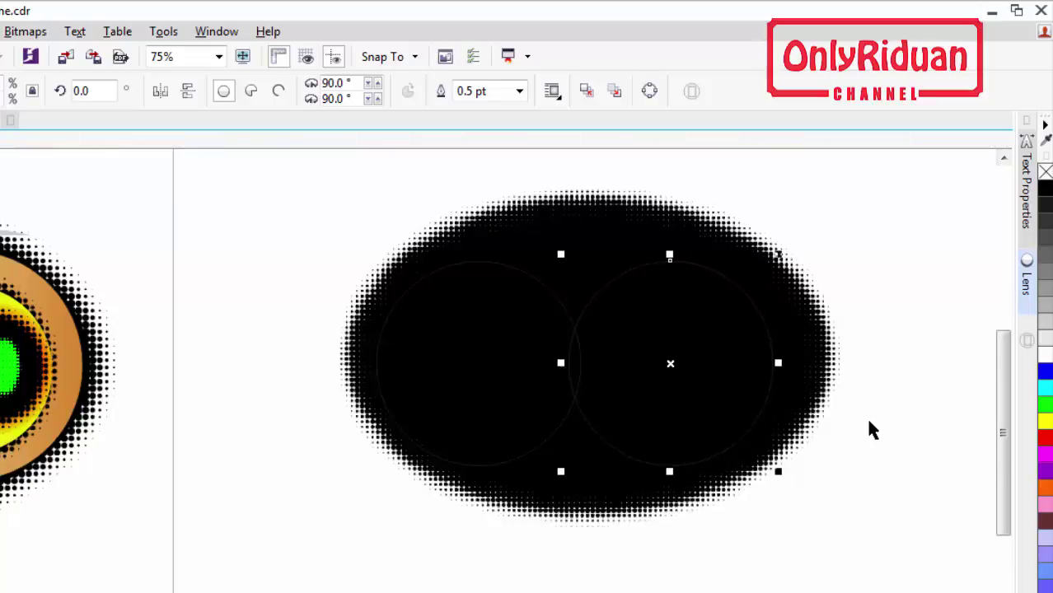
pyautogui.click(880, 489)
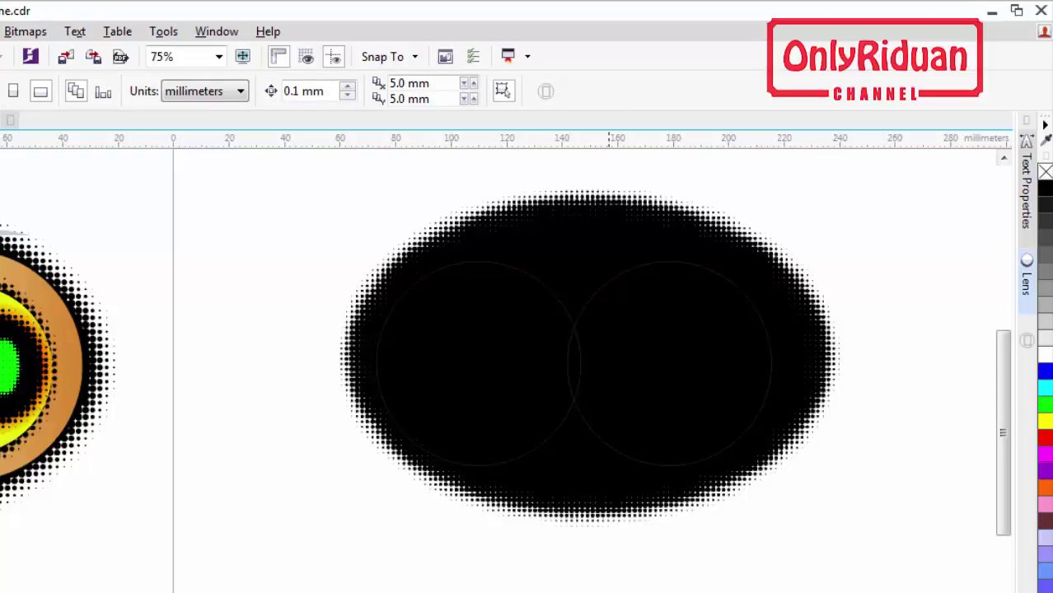
# - Weld the two overlapping circles into one shape and enlarge it to nearly fill the black ellipse's width
pyautogui.moveTo(809, 539); pyautogui.dragTo(325, 216)
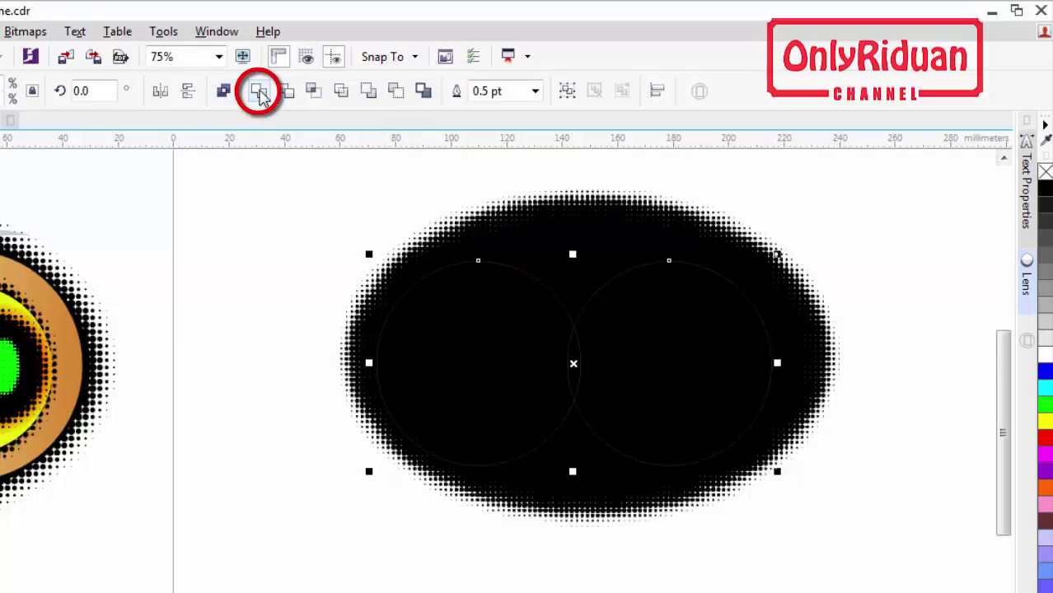
pyautogui.click(259, 92)
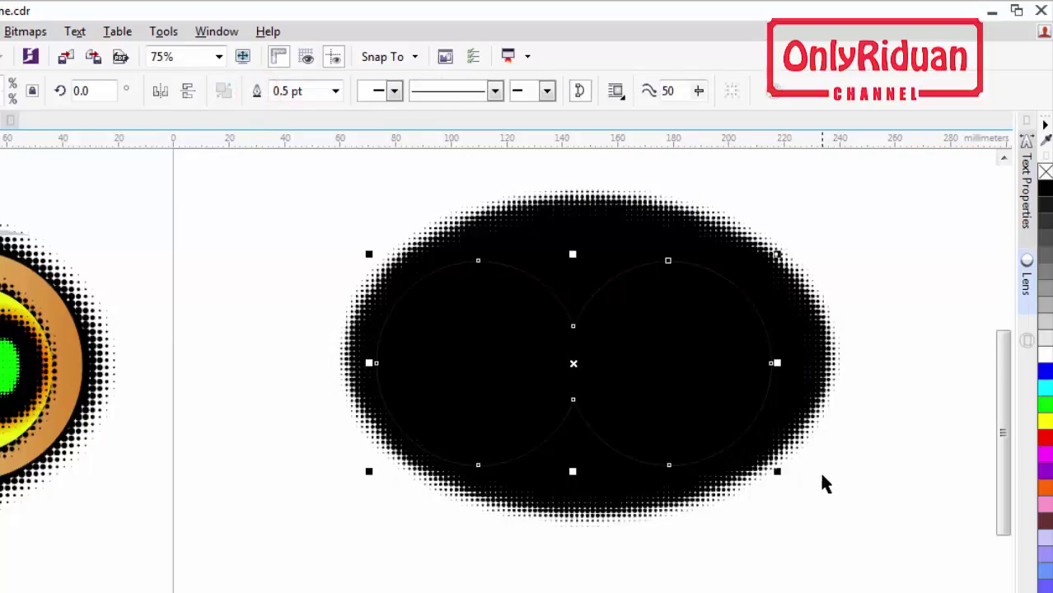
pyautogui.moveTo(776, 254); pyautogui.dragTo(806, 238)
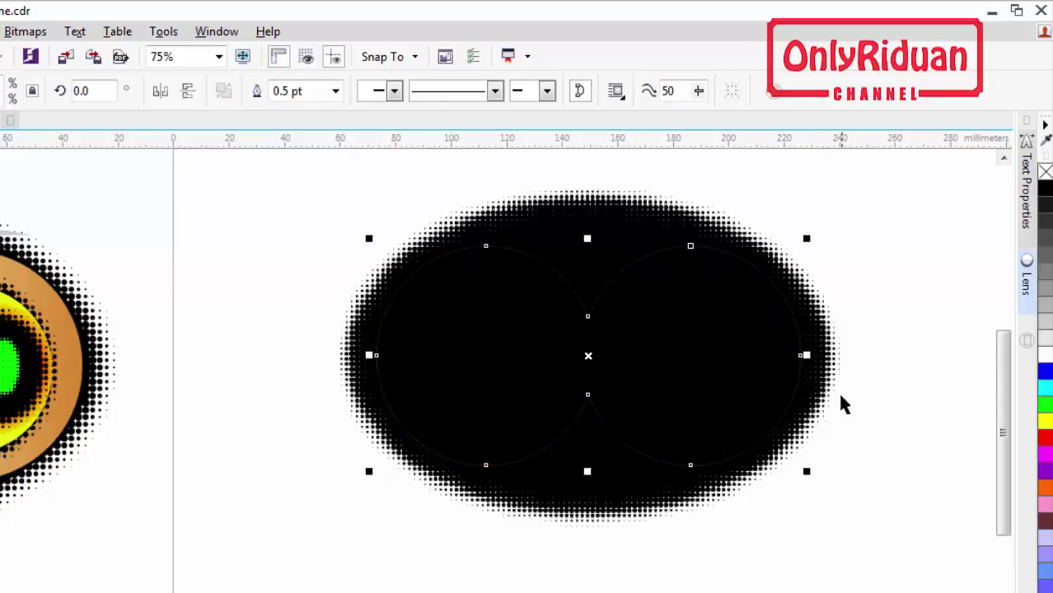
pyautogui.click(820, 527)
pyautogui.click(823, 537)
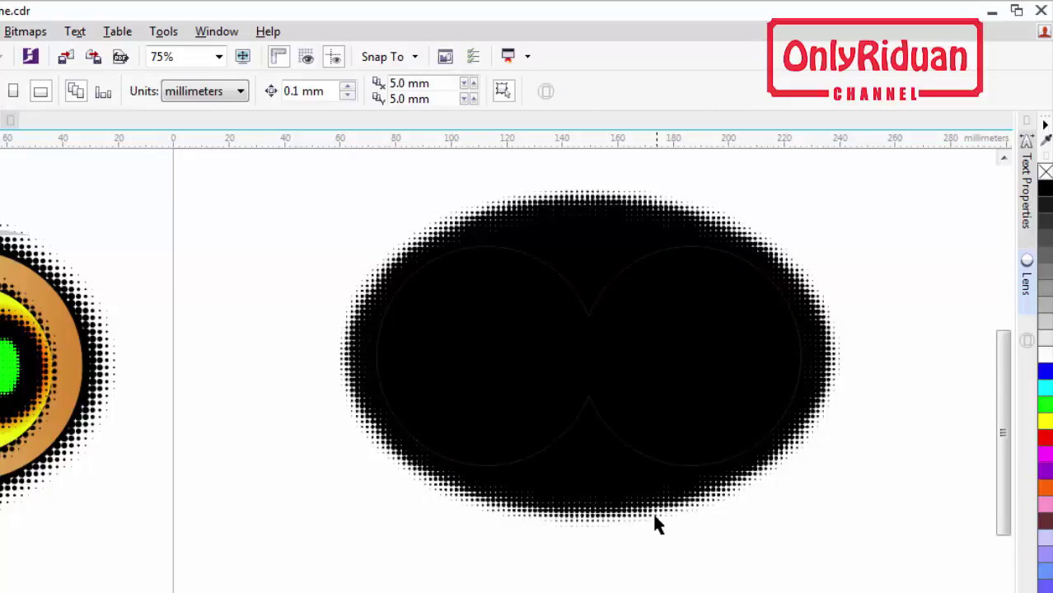
pyautogui.press('Tab')
pyautogui.moveTo(807, 473); pyautogui.dragTo(814, 478)
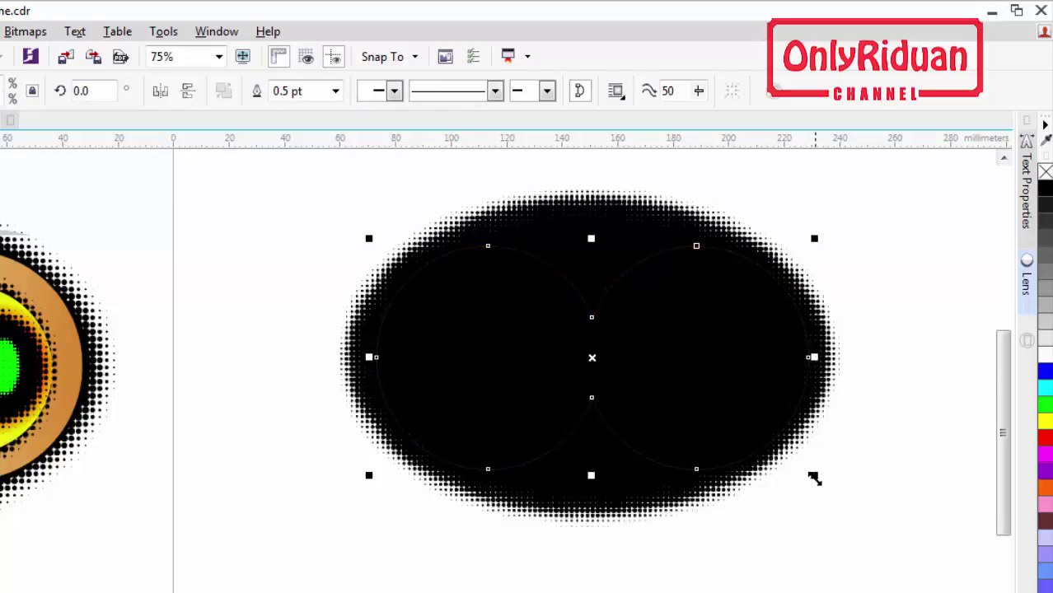
# - Apply a linear fountain fill to the welded double-circle shape inside the black halftone ellipse
pyautogui.click(783, 528)
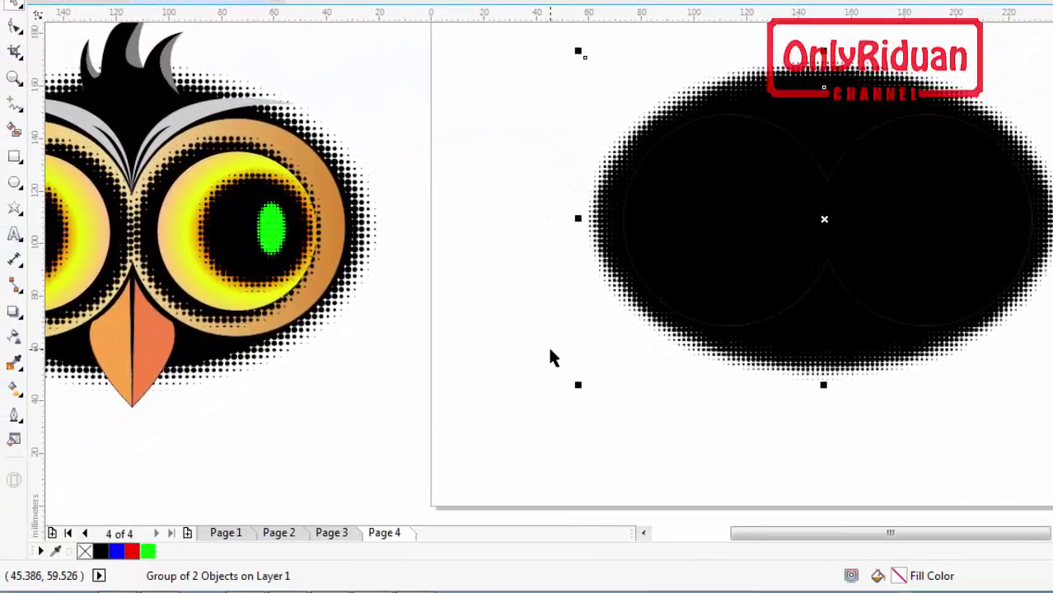
pyautogui.click(548, 354)
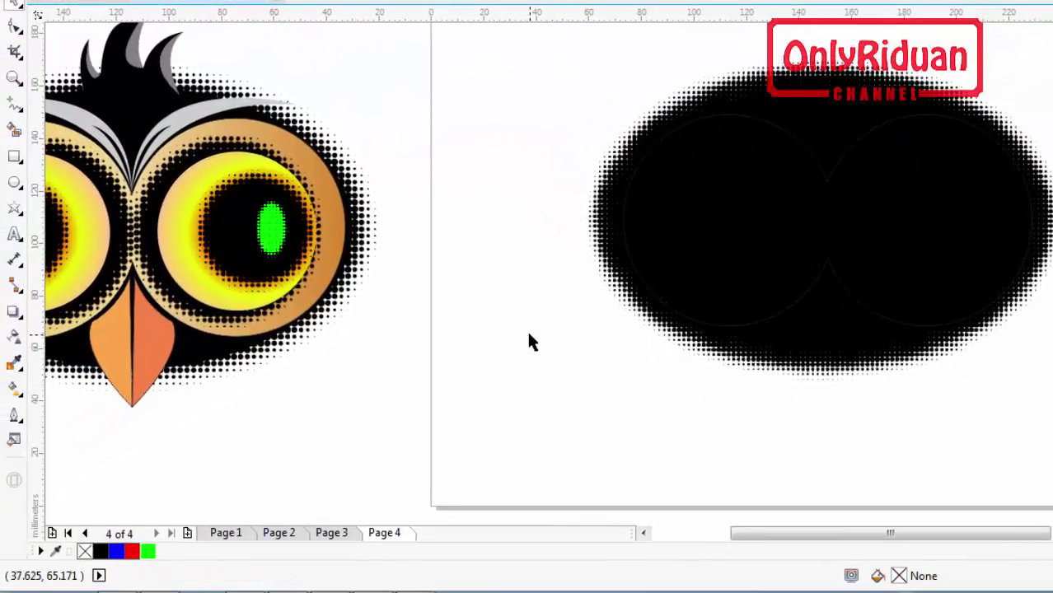
pyautogui.click(791, 239)
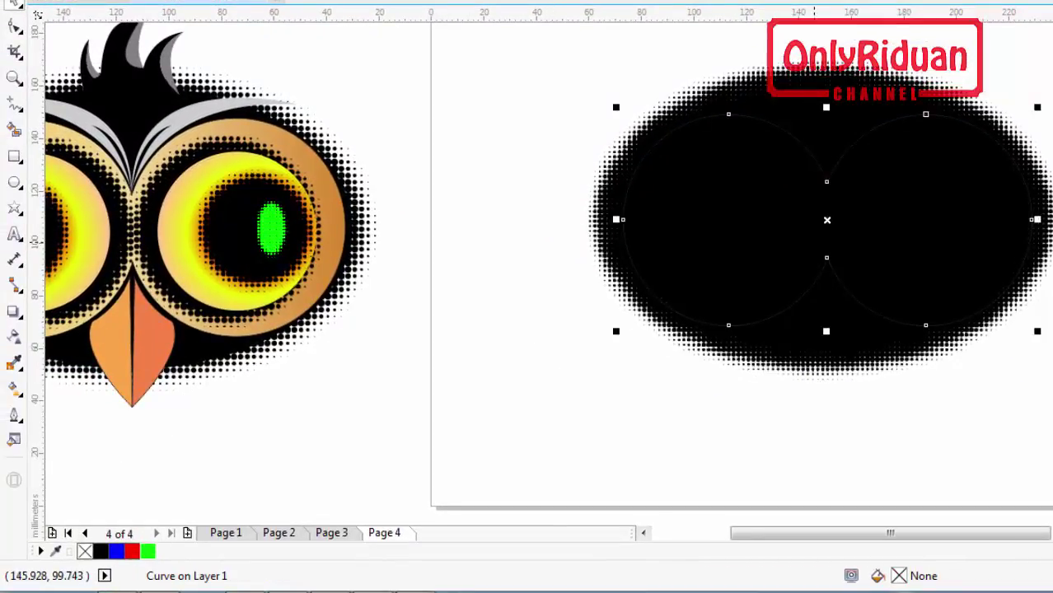
pyautogui.click(643, 533)
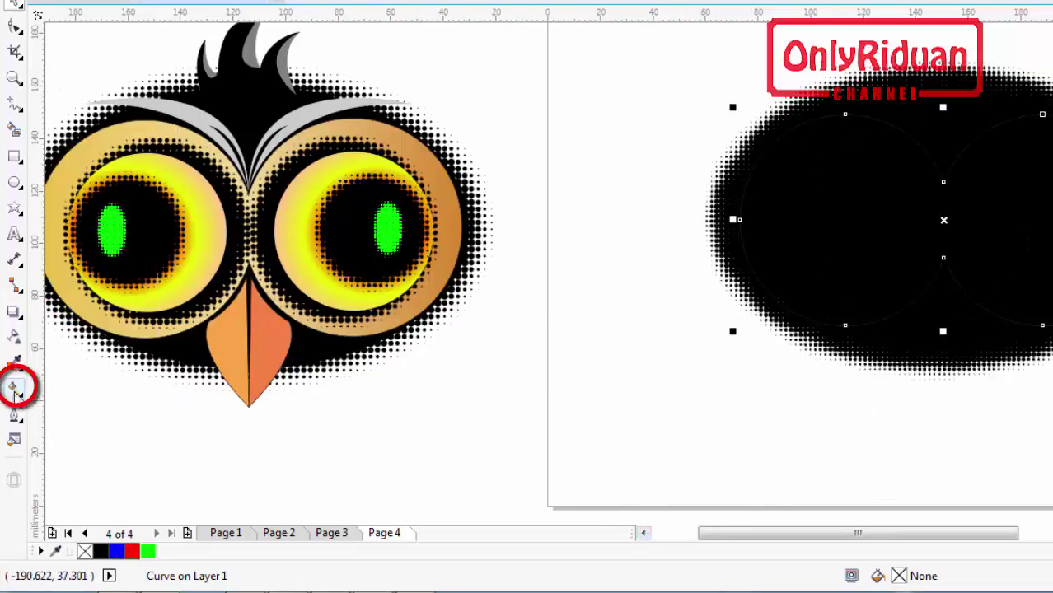
pyautogui.click(17, 390)
pyautogui.click(69, 391)
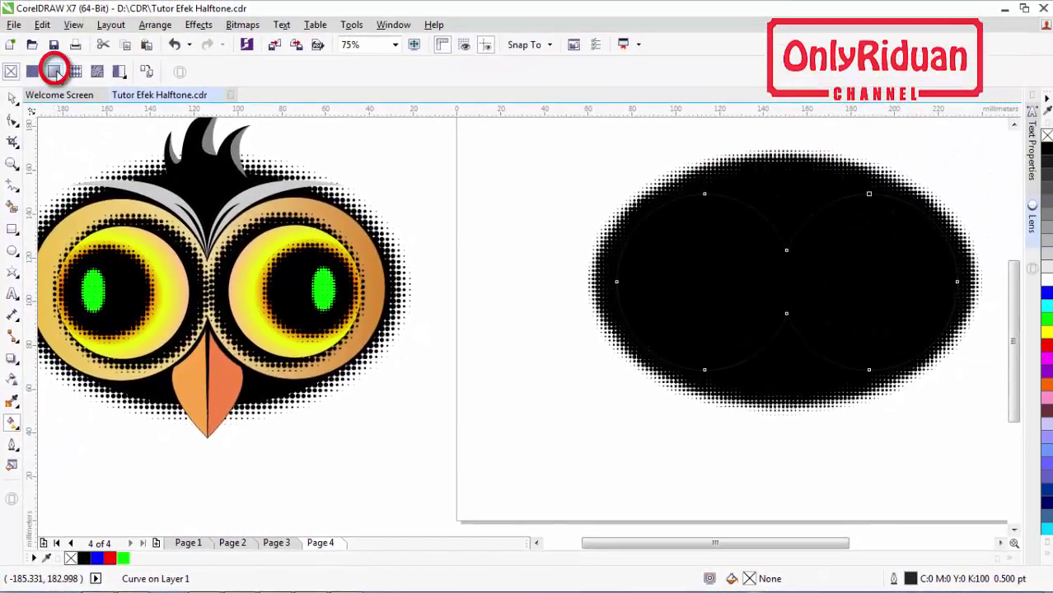
pyautogui.click(54, 73)
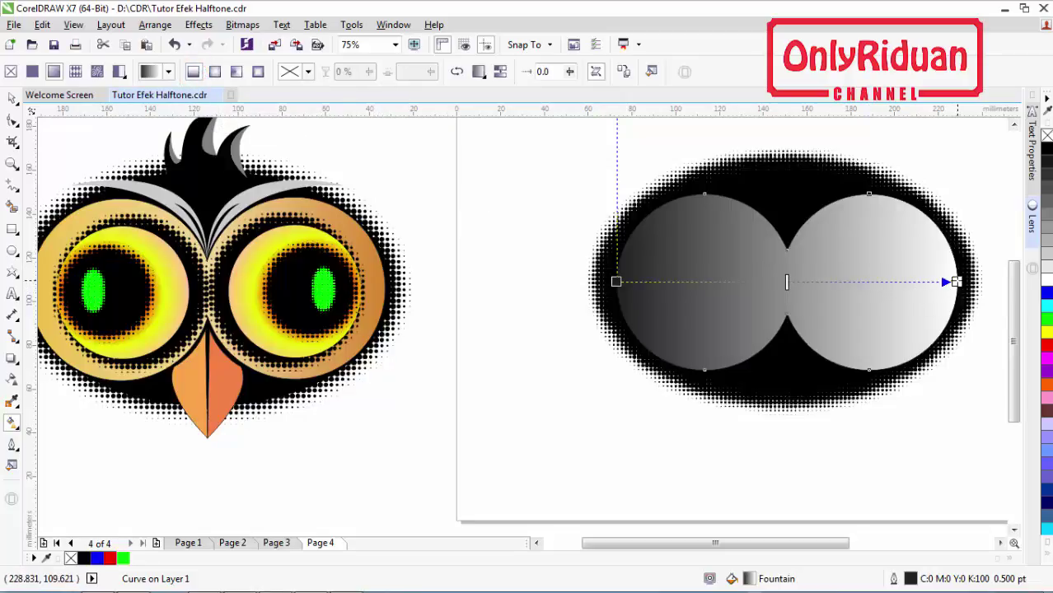
# - Set both end colours of the gradient to the orange-brown #D58831 sampled from the outer eye surround of the reference owl
pyautogui.click(956, 282)
pyautogui.click(920, 306)
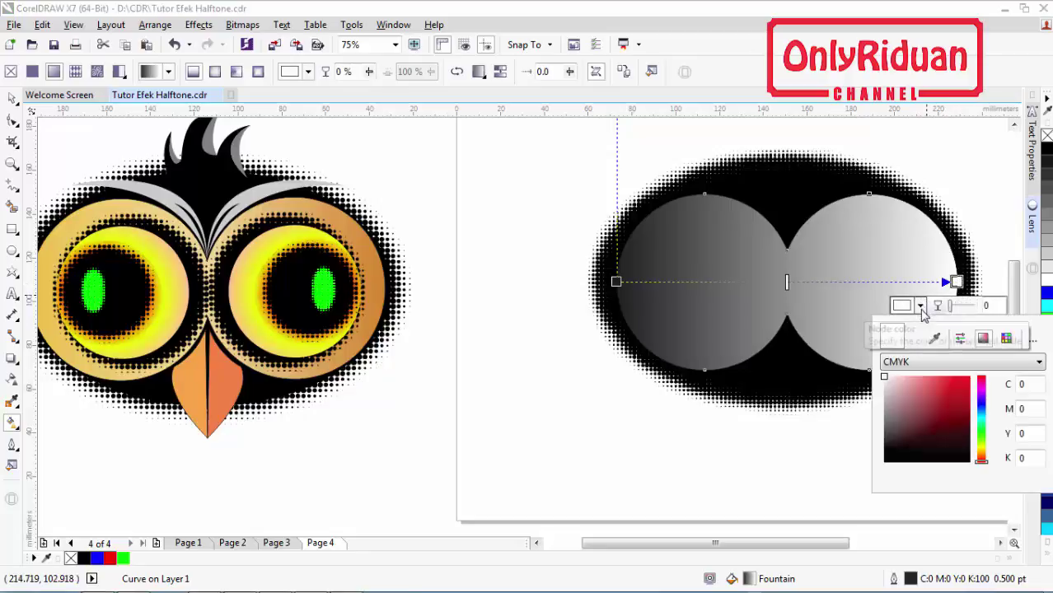
pyautogui.click(934, 338)
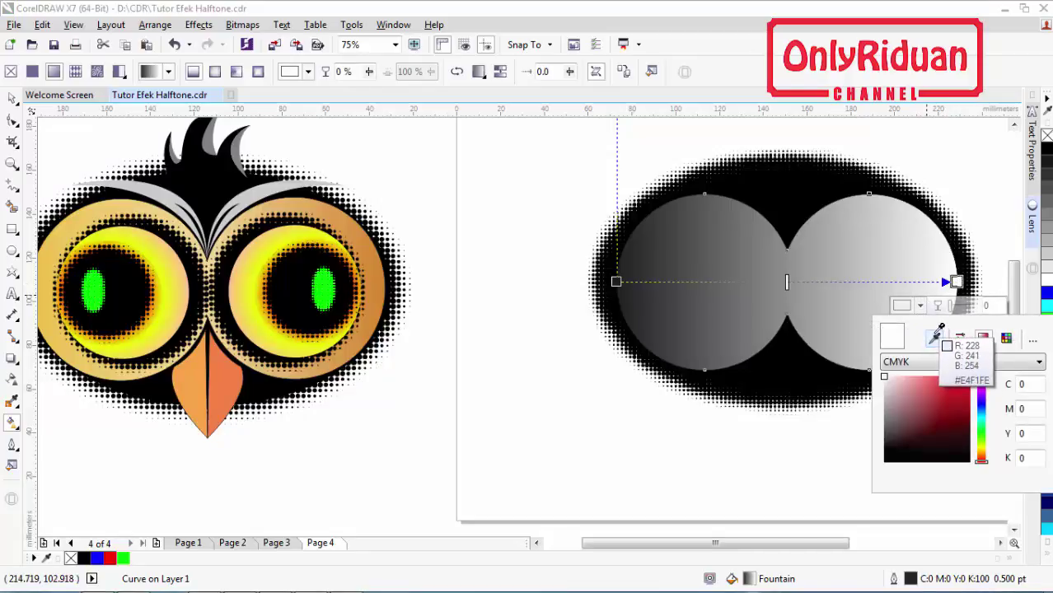
pyautogui.click(385, 283)
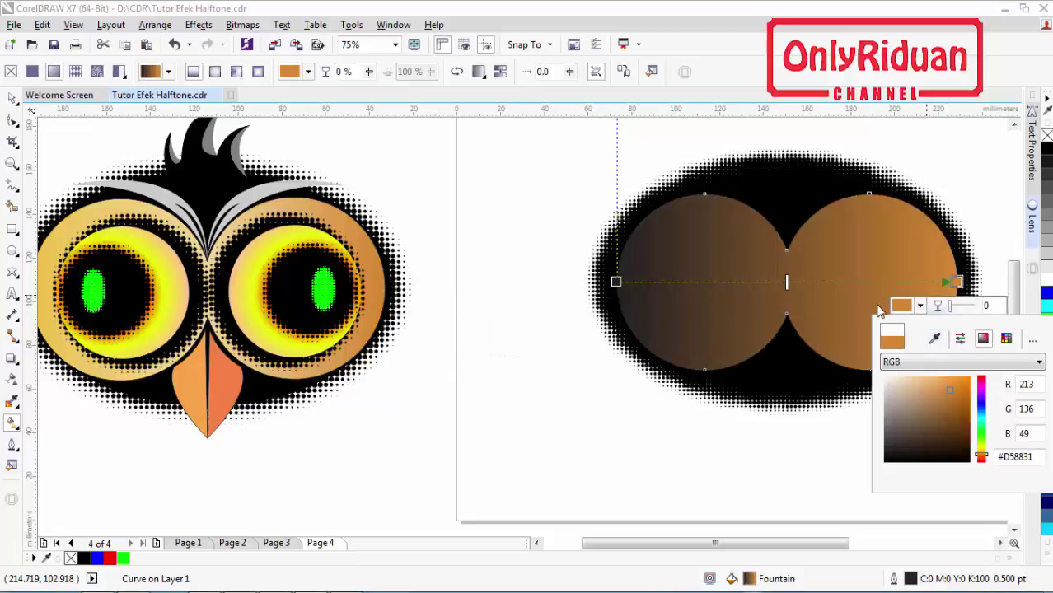
pyautogui.click(616, 281)
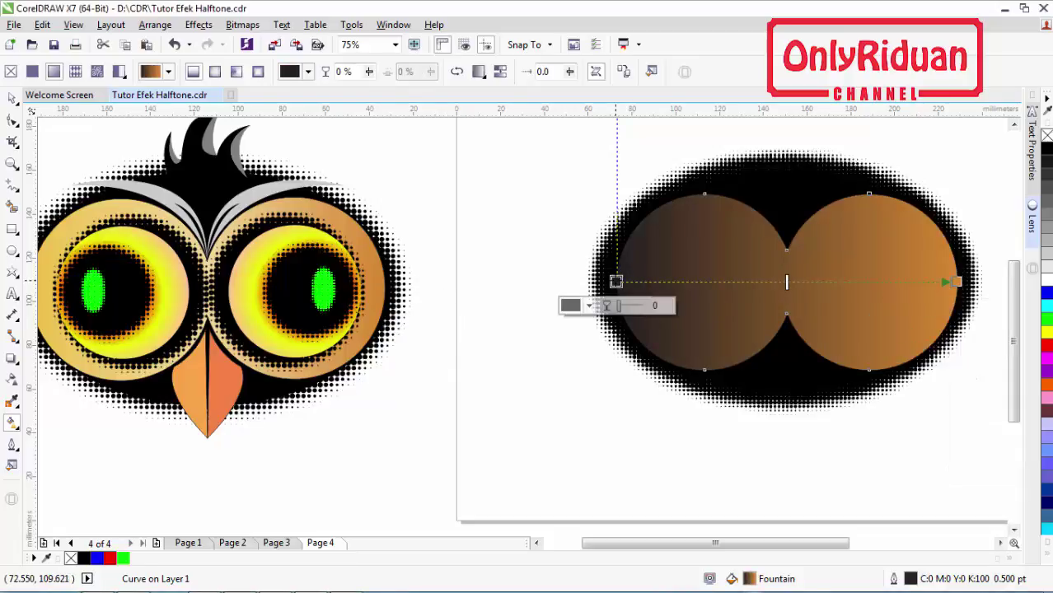
pyautogui.click(588, 305)
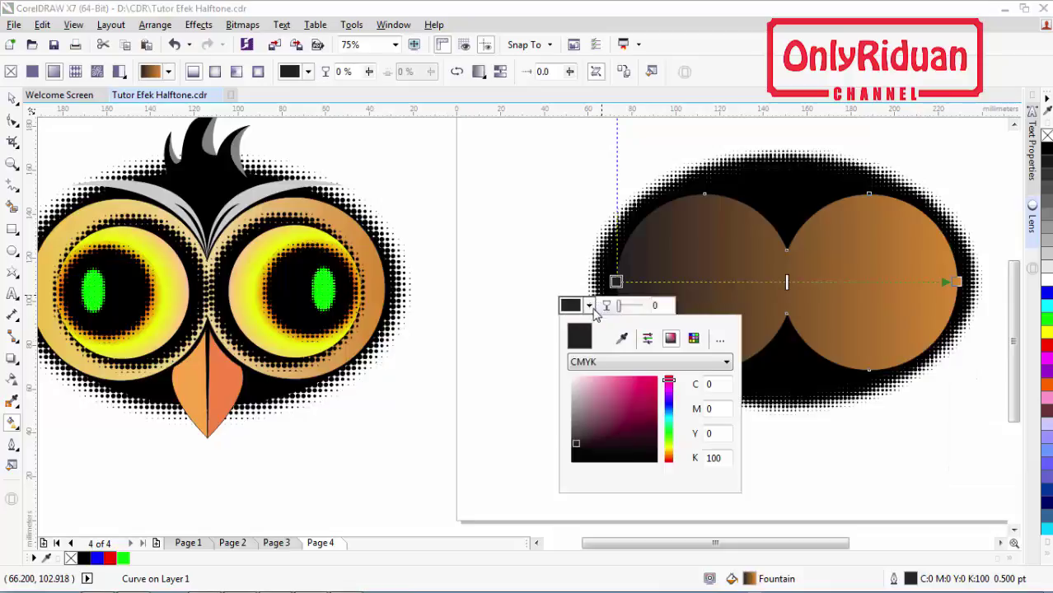
pyautogui.click(621, 338)
pyautogui.click(384, 284)
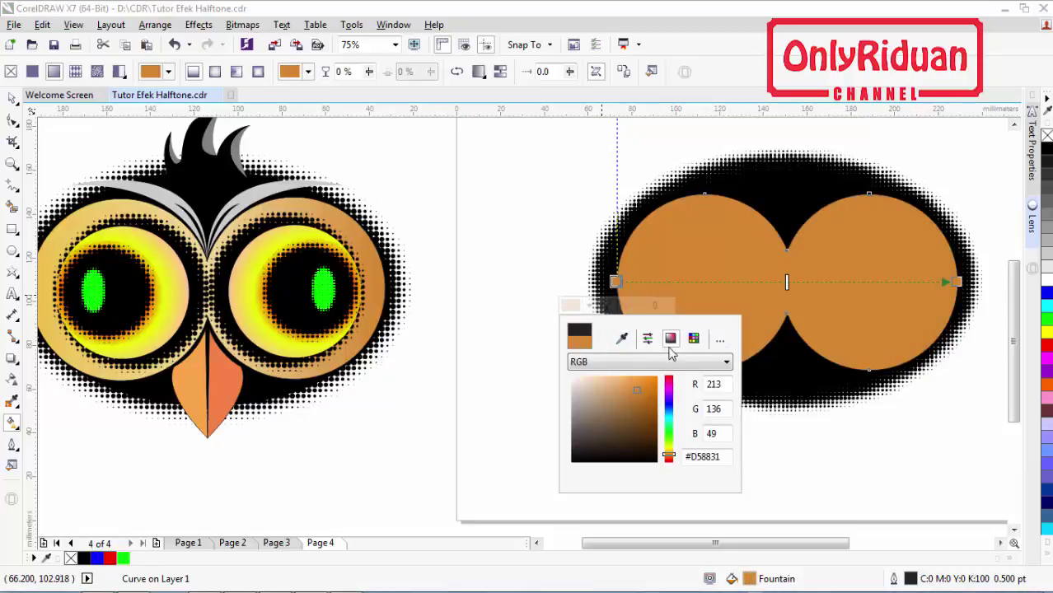
# - Add a colour node at the gradient's 50% point and give it the pale tan sampled between the reference owl's eyes
pyautogui.click(786, 283)
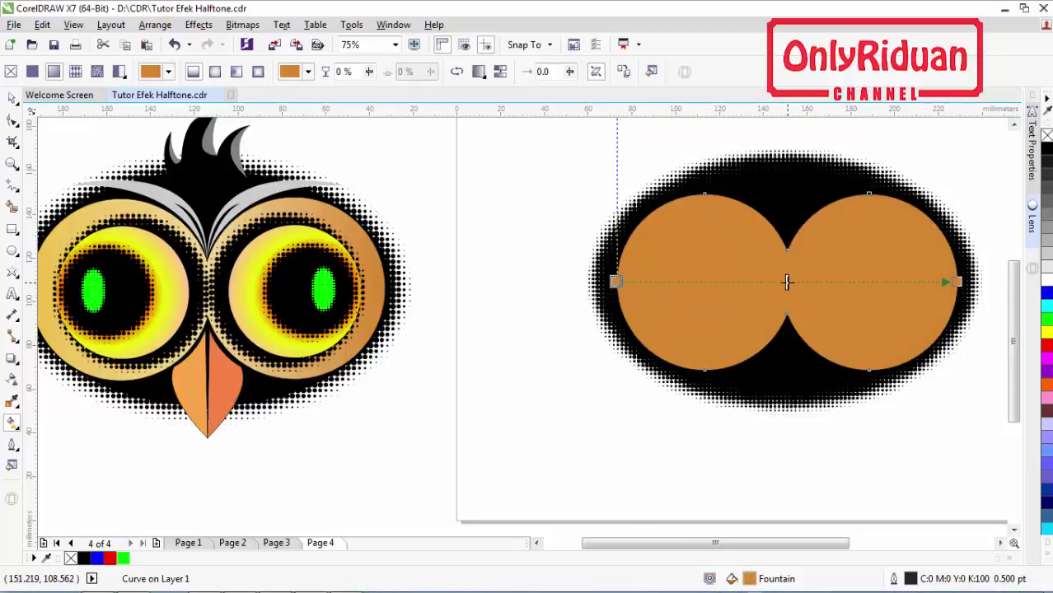
pyautogui.moveTo(785, 283); pyautogui.dragTo(774, 282)
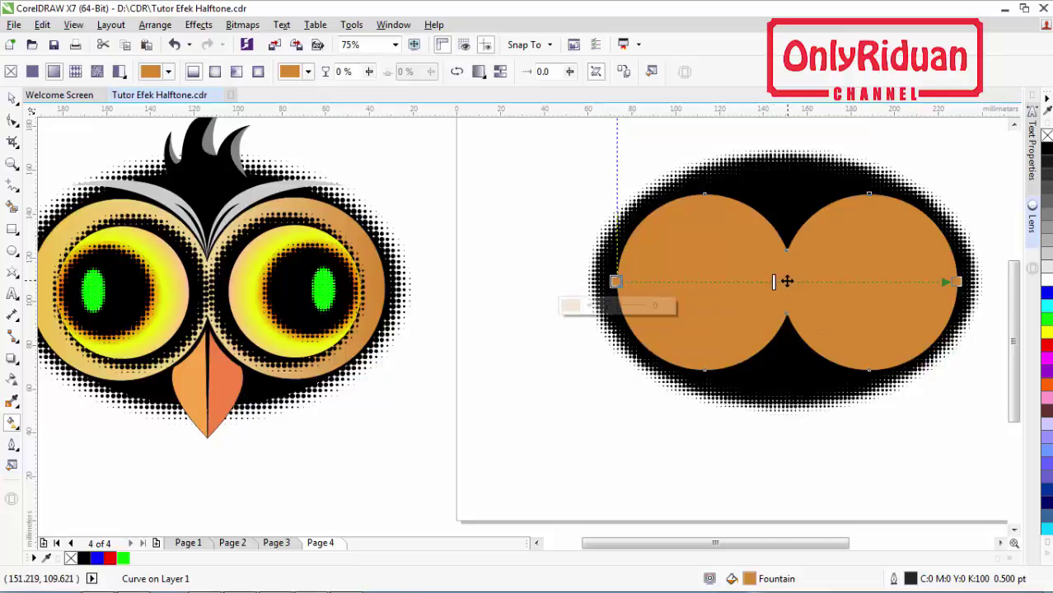
pyautogui.doubleClick(787, 282)
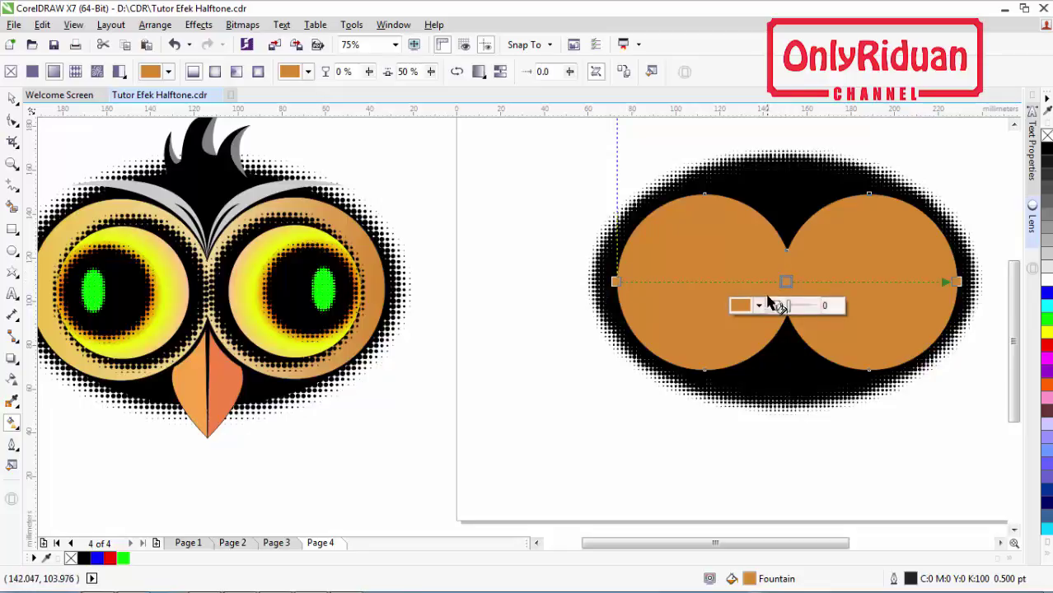
pyautogui.click(758, 306)
pyautogui.click(792, 339)
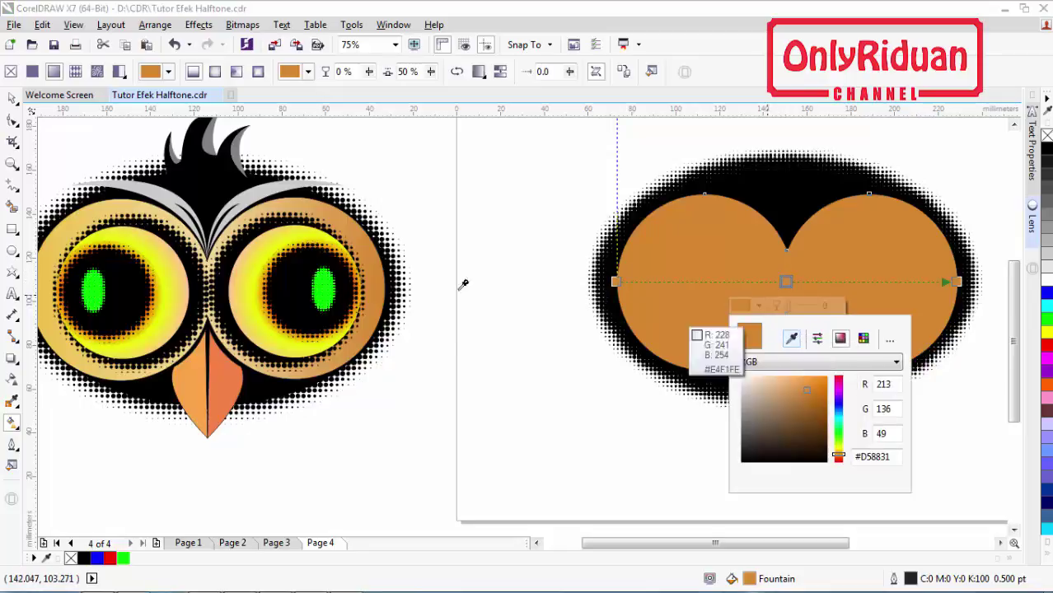
pyautogui.click(215, 257)
pyautogui.click(11, 102)
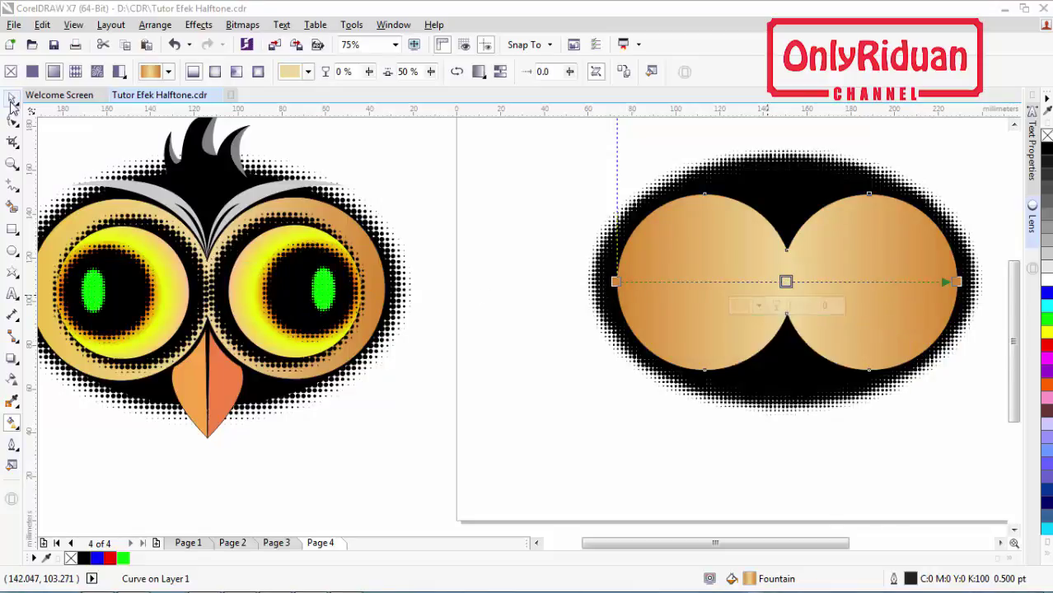
pyautogui.click(425, 334)
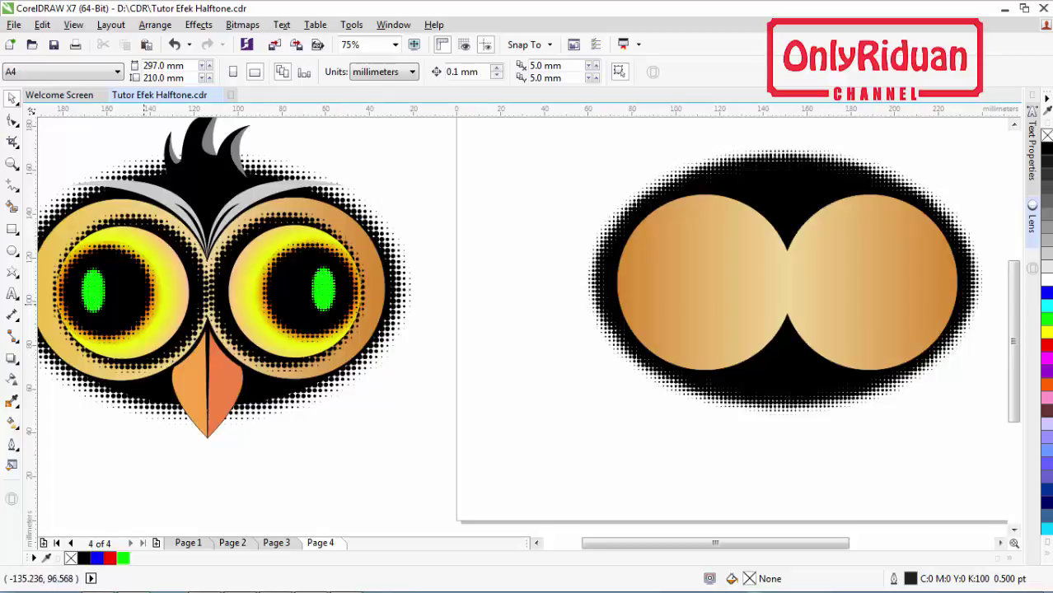
# - Draw a circle, scale it to about 64 mm and place it inside the right lobe of the tan eye surround
pyautogui.click(12, 252)
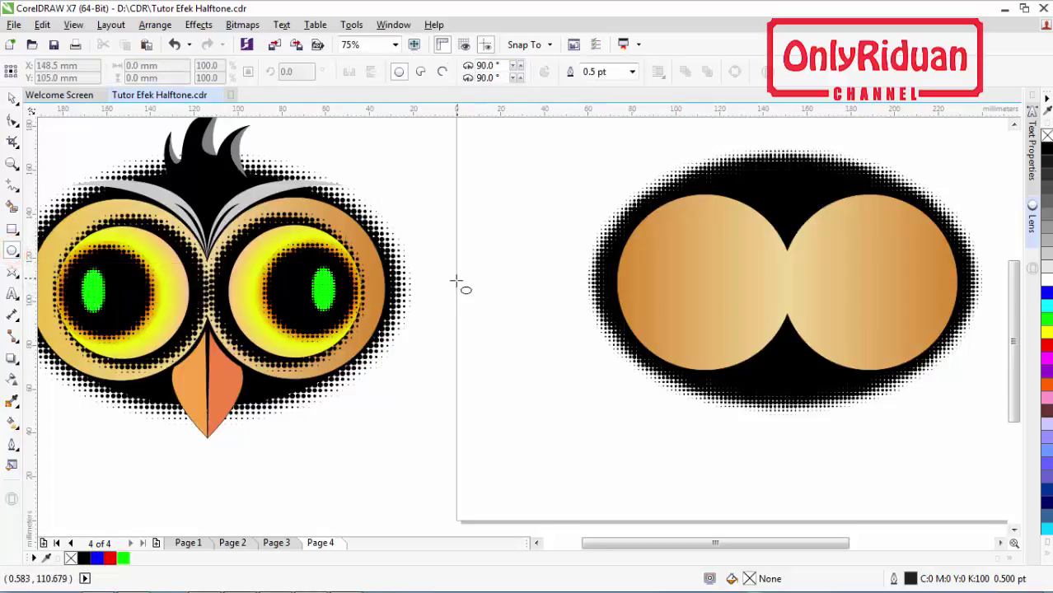
pyautogui.moveTo(458, 282); pyautogui.dragTo(633, 453)
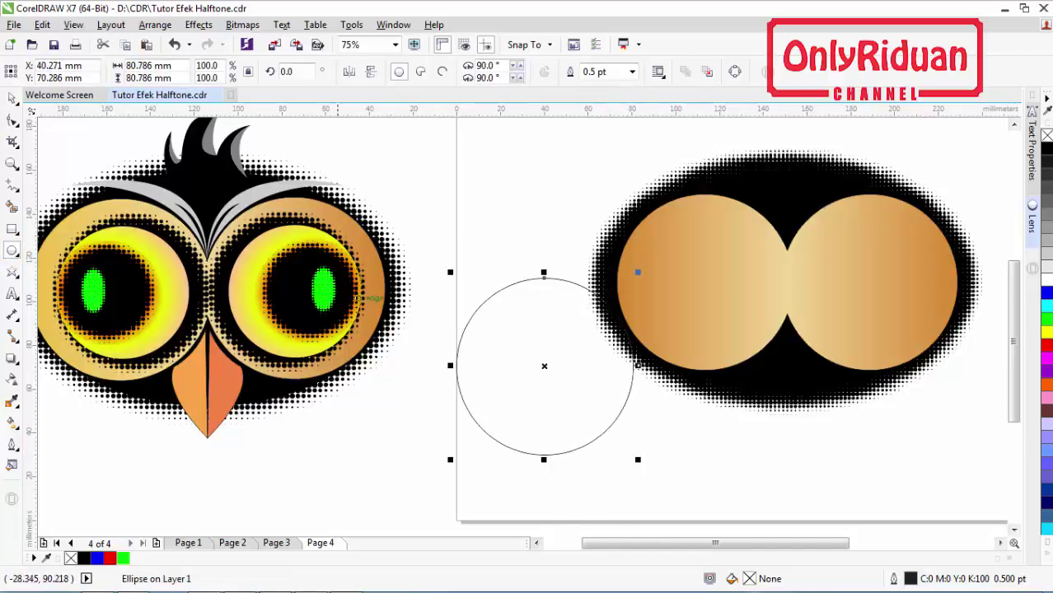
pyautogui.click(12, 98)
pyautogui.moveTo(545, 368); pyautogui.dragTo(877, 288)
pyautogui.moveTo(969, 380); pyautogui.dragTo(934, 399)
pyautogui.moveTo(865, 265)
pyautogui.mouseDown()
pyautogui.moveTo(868, 289)
pyautogui.moveTo(861, 282)
pyautogui.mouseUp()
pyautogui.click(861, 284)
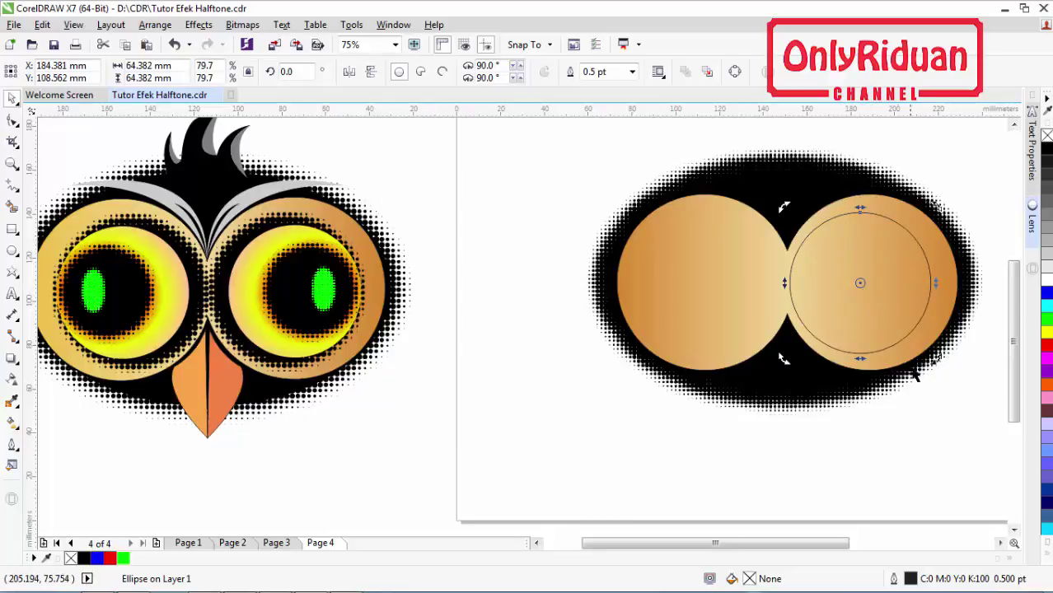
# - Fill the circle inside the right lobe of the eye surround with black
pyautogui.press('Escape')
pyautogui.click(874, 305)
pyautogui.hotkey('ctrl', 'z')
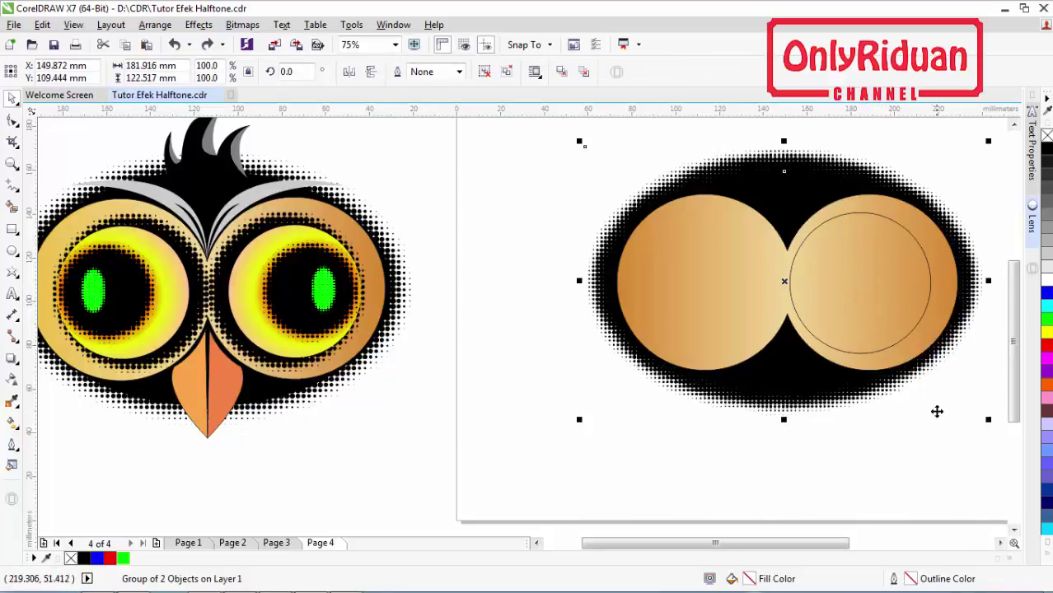
pyautogui.press('Escape')
pyautogui.click(897, 328)
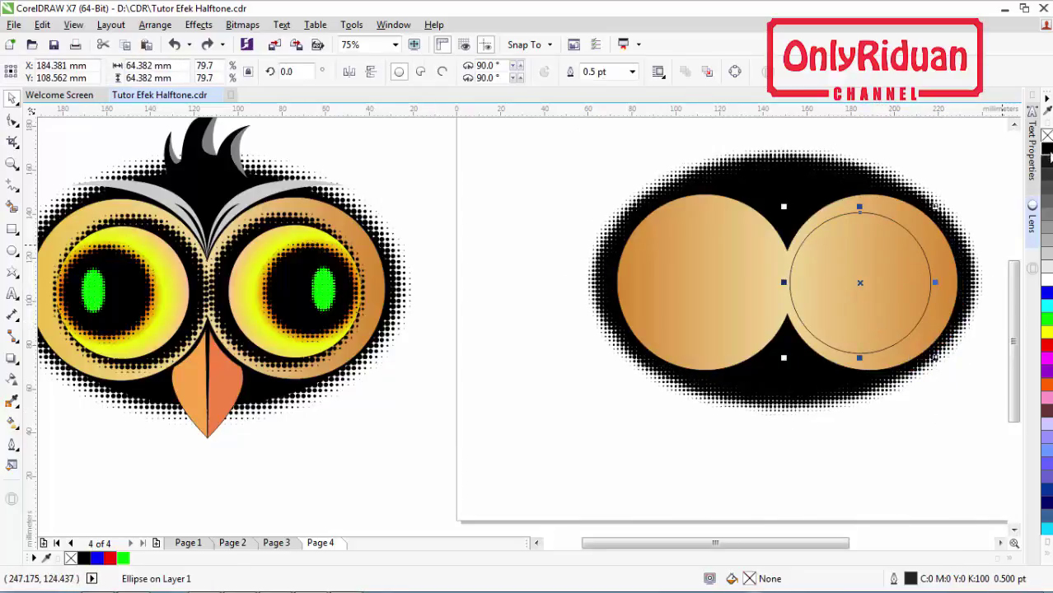
pyautogui.click(1048, 148)
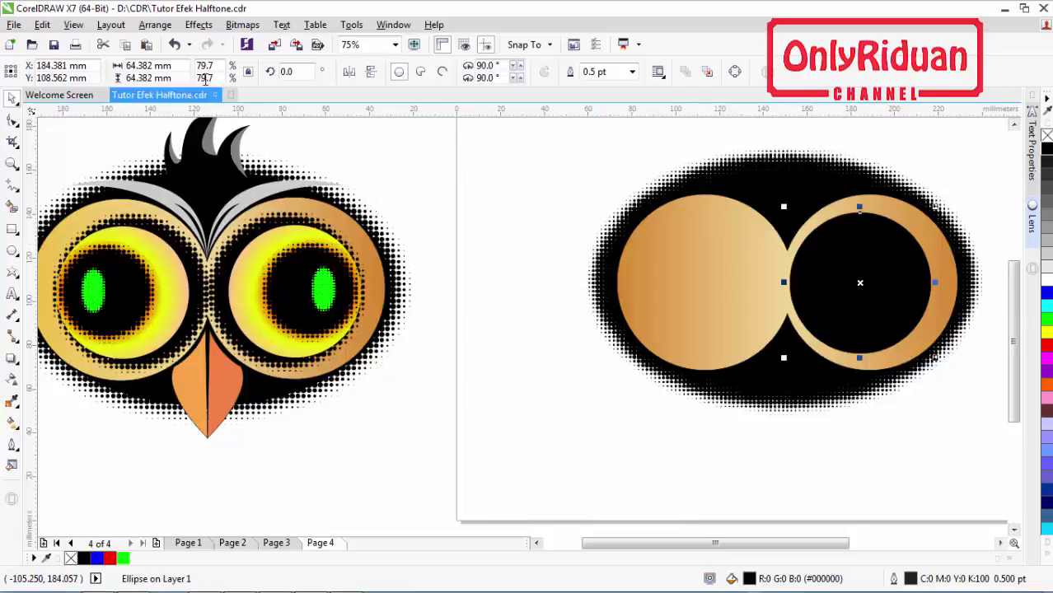
# - Convert the black circle to a 150 dpi RGB Color (24-bit) bitmap with anti-aliasing and a transparent background
pyautogui.click(243, 25)
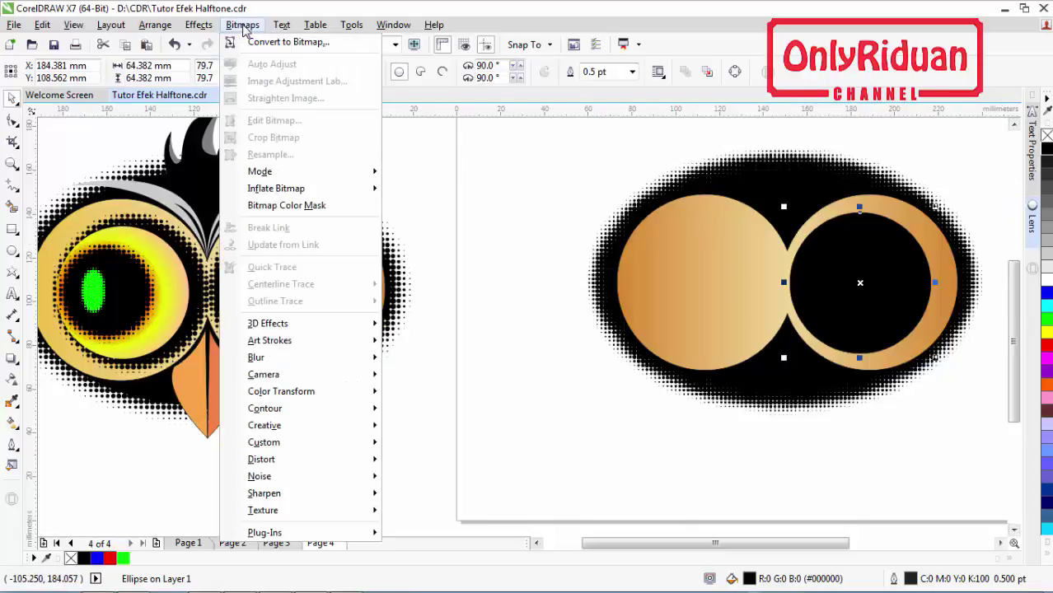
pyautogui.click(259, 42)
pyautogui.moveTo(255, 188); pyautogui.dragTo(463, 172)
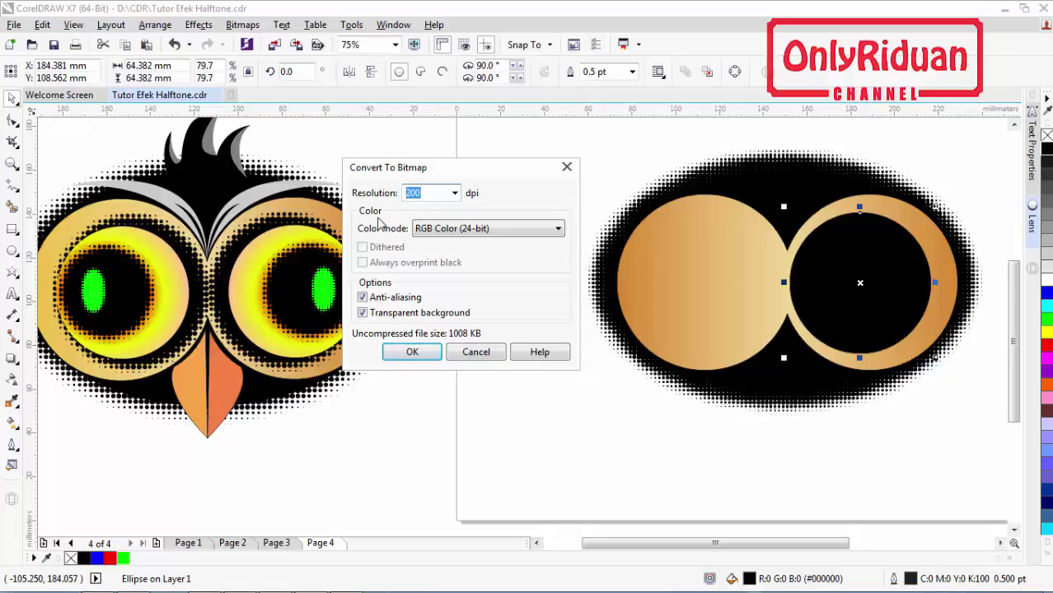
pyautogui.write('150')
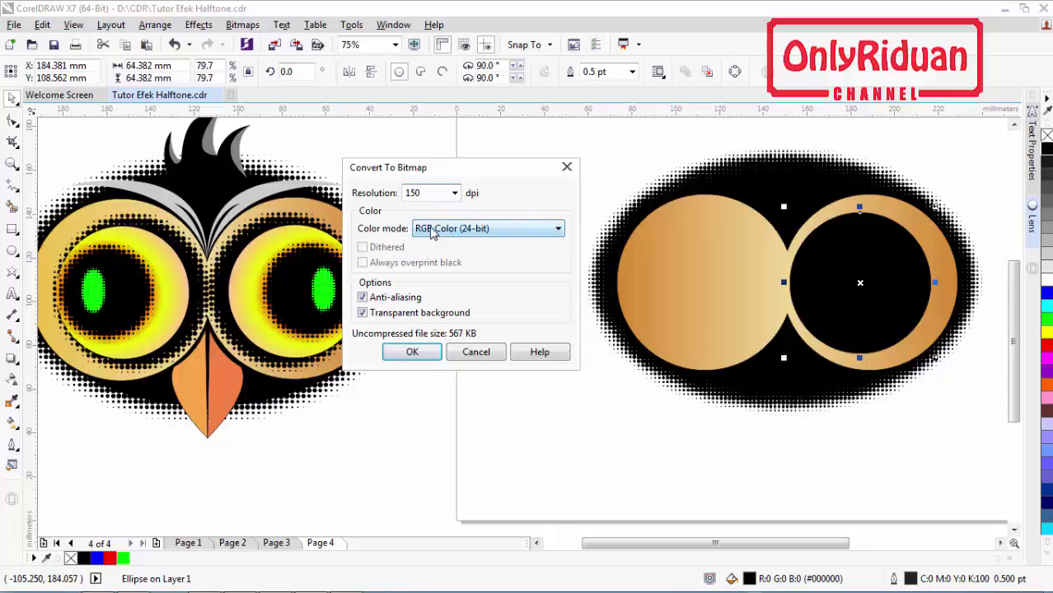
pyautogui.click(411, 351)
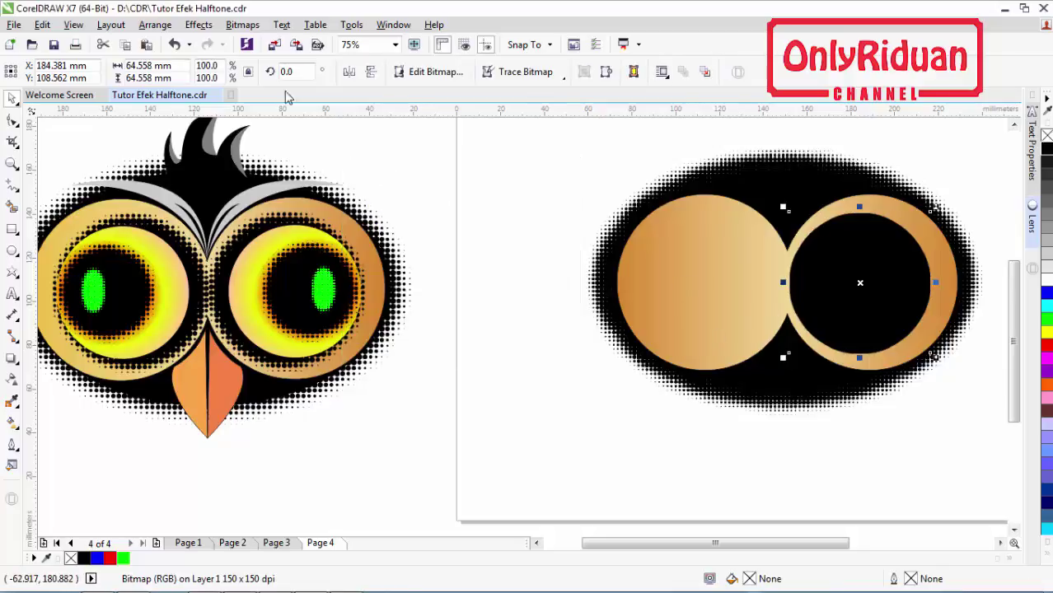
# - Apply a Gaussian Blur with a radius of 10 pixels to the black circle bitmap
pyautogui.click(243, 25)
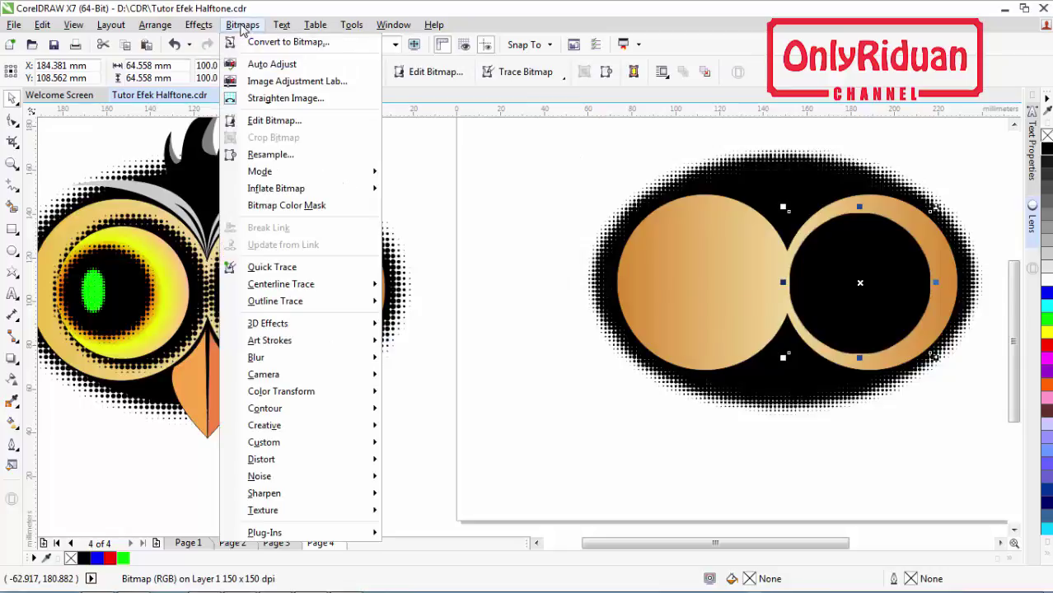
pyautogui.moveTo(318, 358)
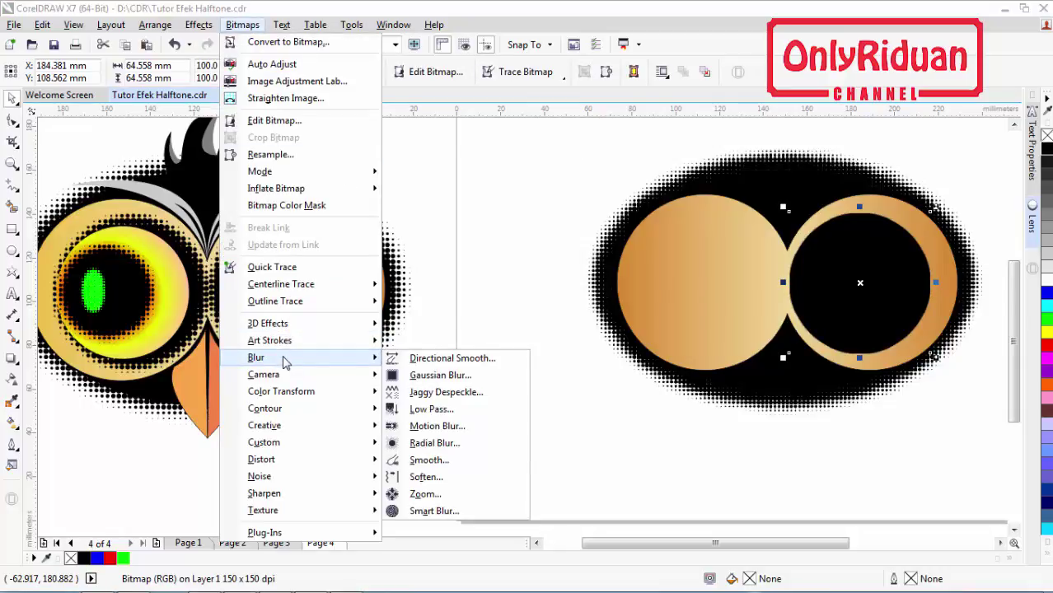
pyautogui.click(440, 375)
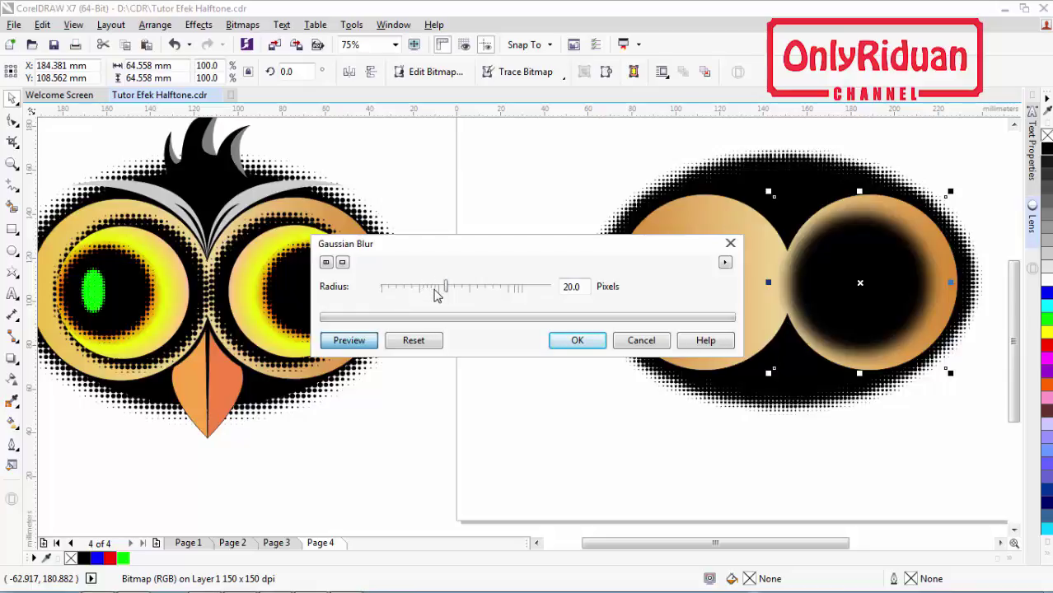
pyautogui.moveTo(579, 287); pyautogui.dragTo(545, 286)
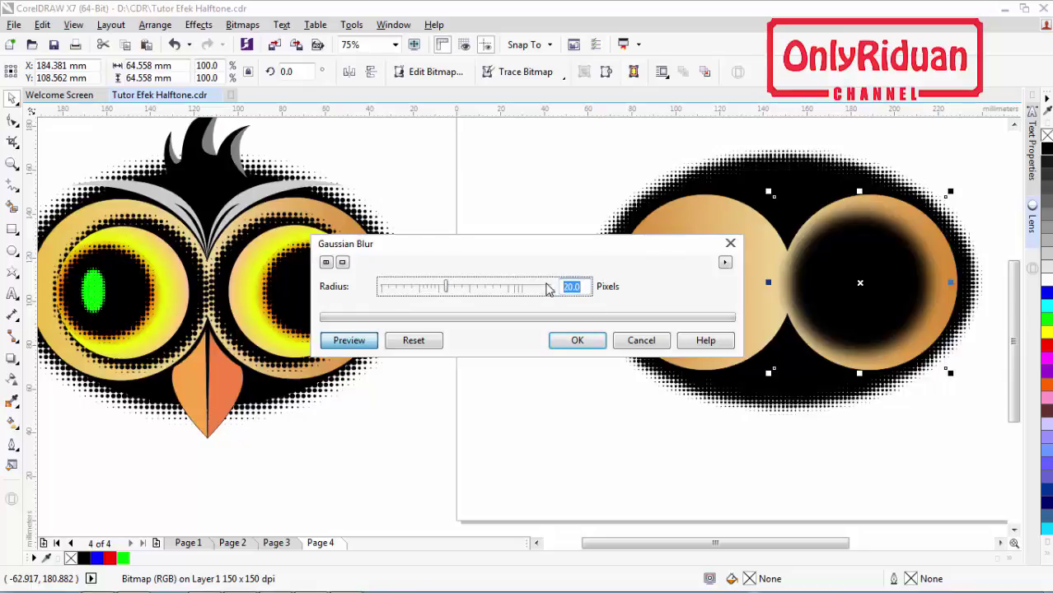
pyautogui.write('15')
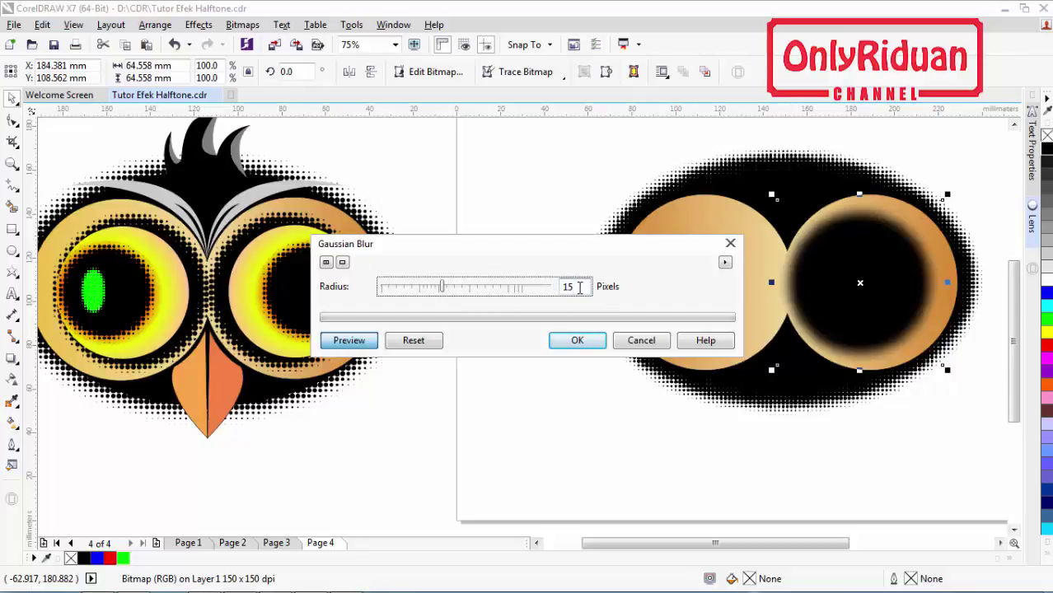
pyautogui.write('10')
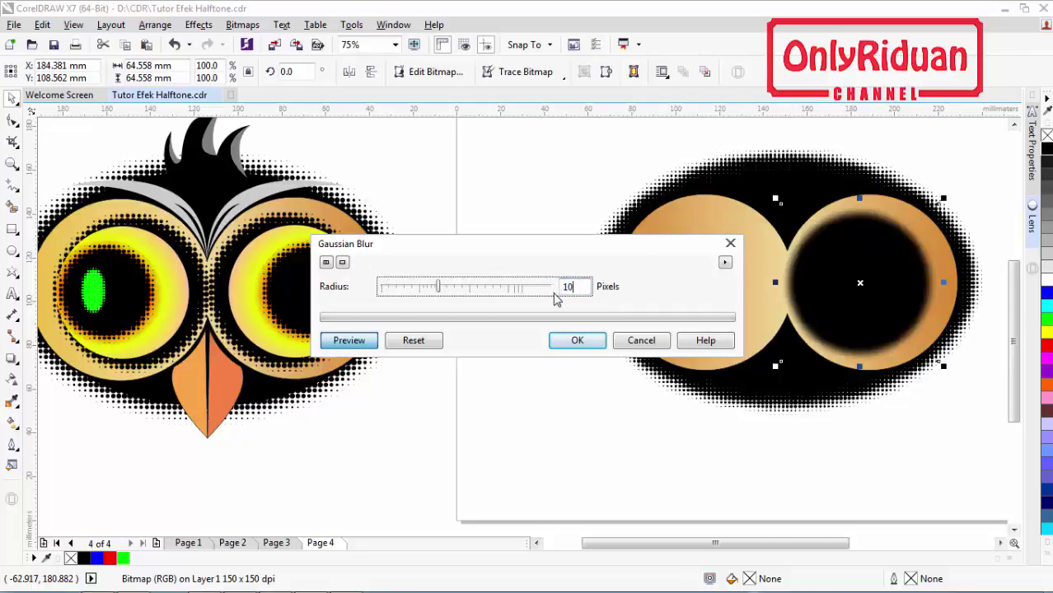
pyautogui.click(577, 341)
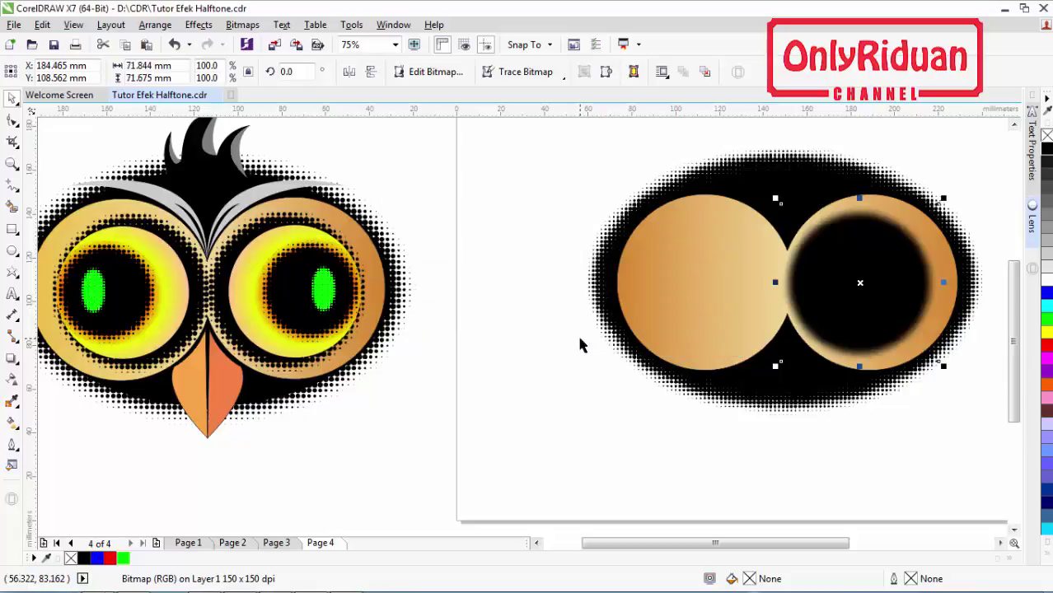
# - Apply a Halftone color transform to the blurred black circle with a max dot radius of 10 and all color angles at 0
pyautogui.click(242, 25)
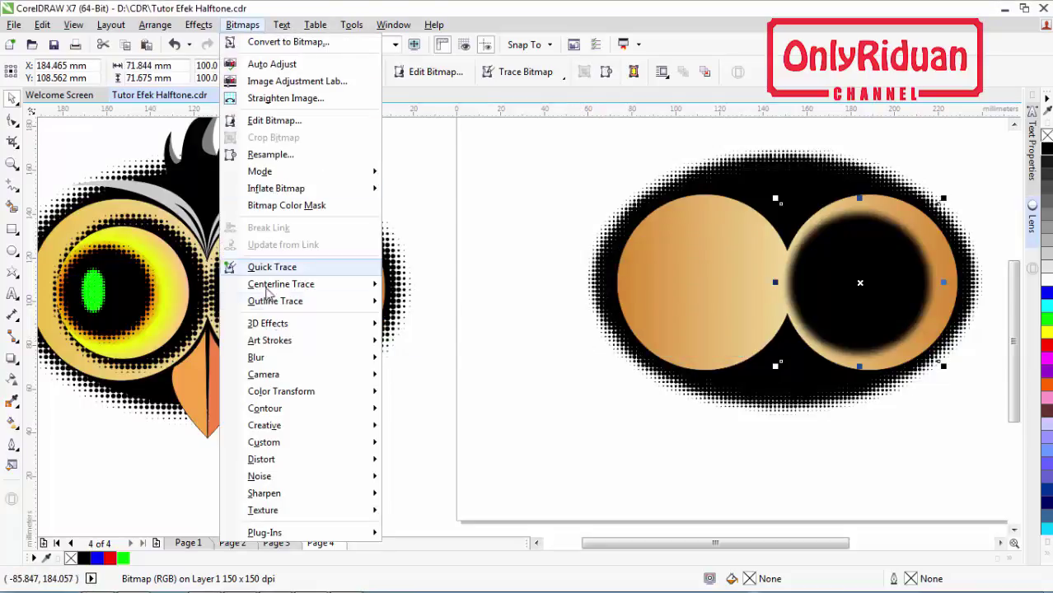
pyautogui.moveTo(282, 399)
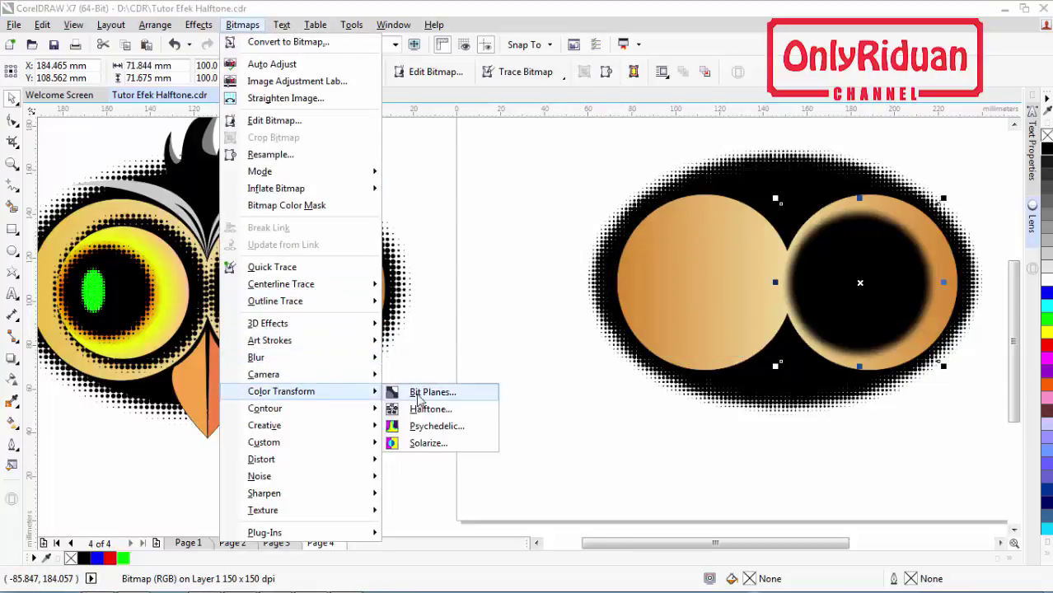
pyautogui.click(437, 410)
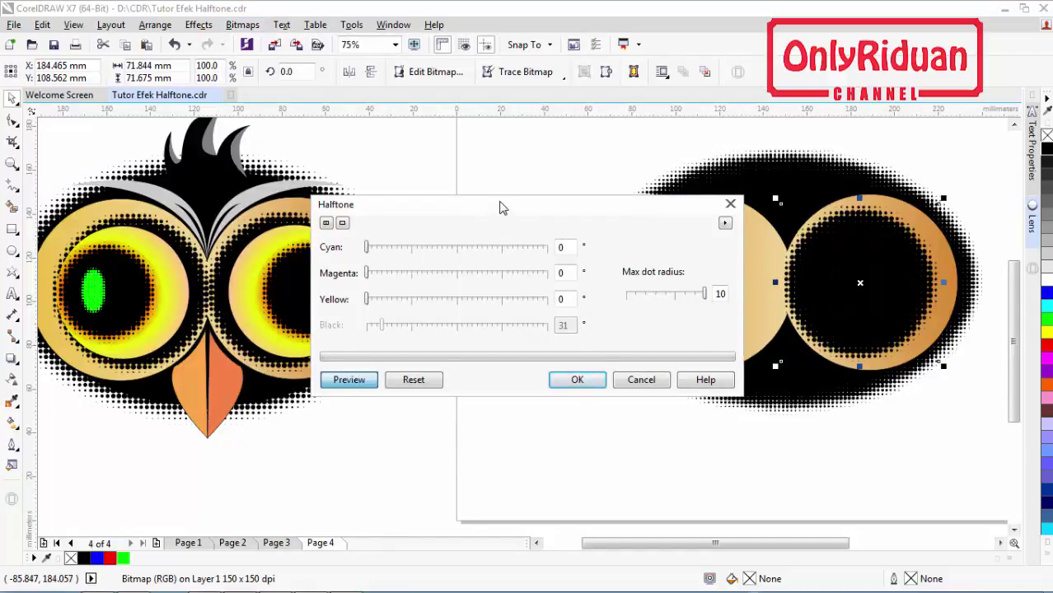
pyautogui.moveTo(503, 207); pyautogui.dragTo(474, 220)
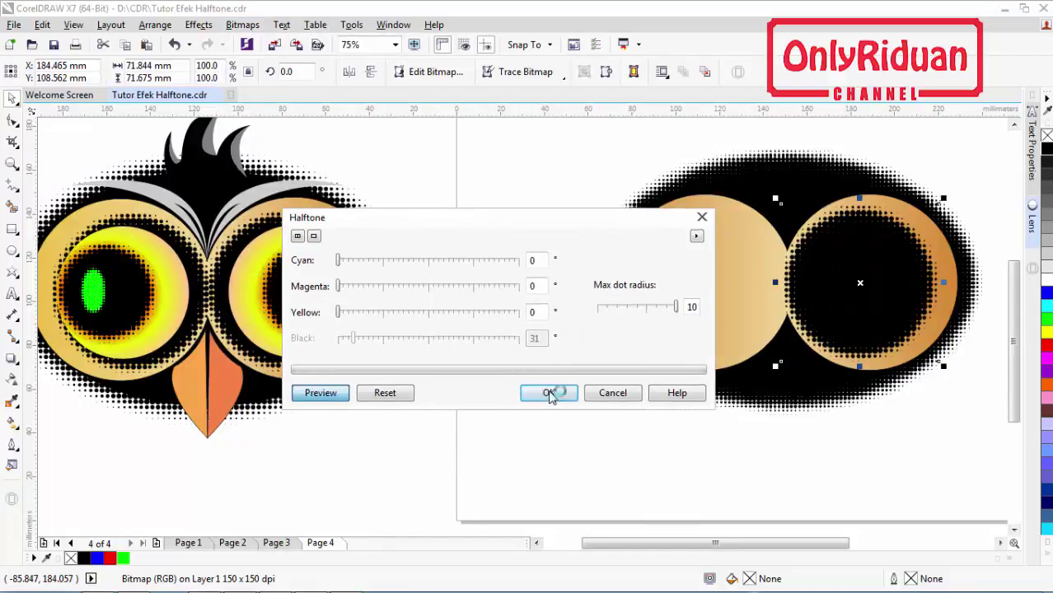
pyautogui.click(552, 394)
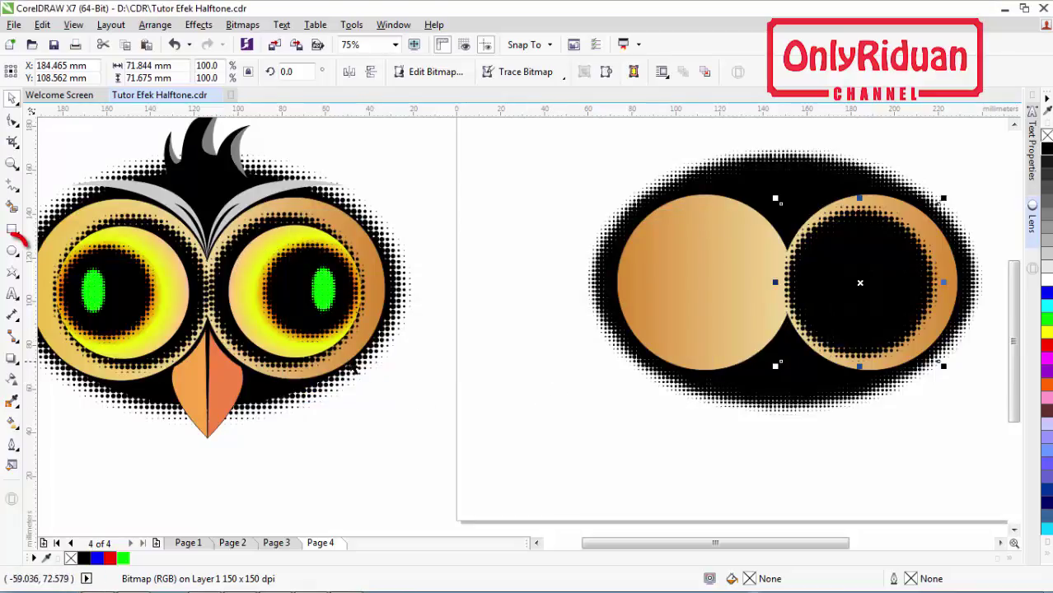
# - Draw a circle about 59 mm in diameter and center it on the black halftone circle in the right lobe
pyautogui.click(13, 250)
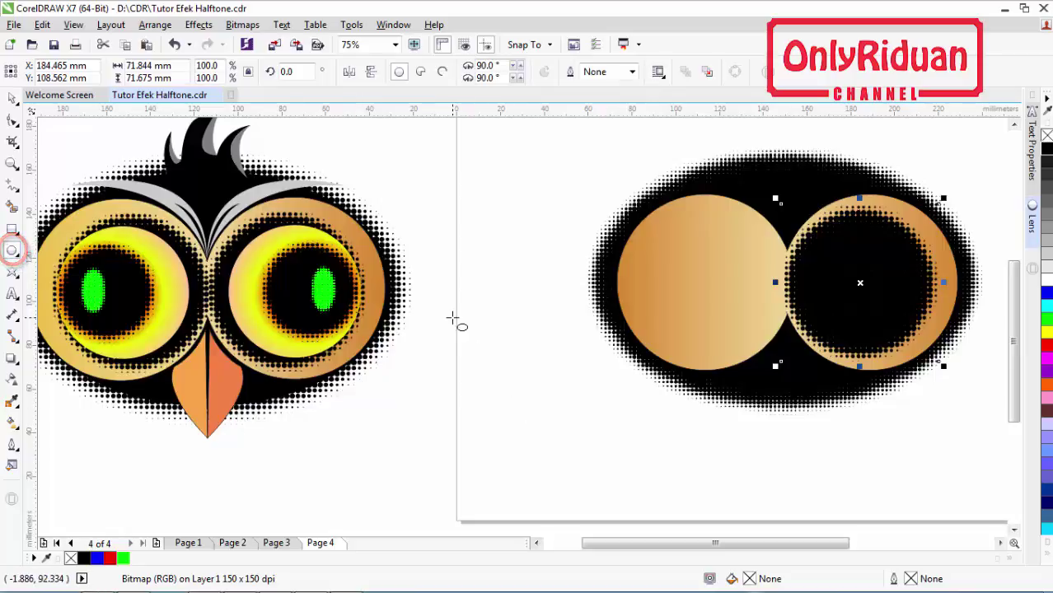
pyautogui.moveTo(453, 318); pyautogui.dragTo(576, 447)
pyautogui.press('space')
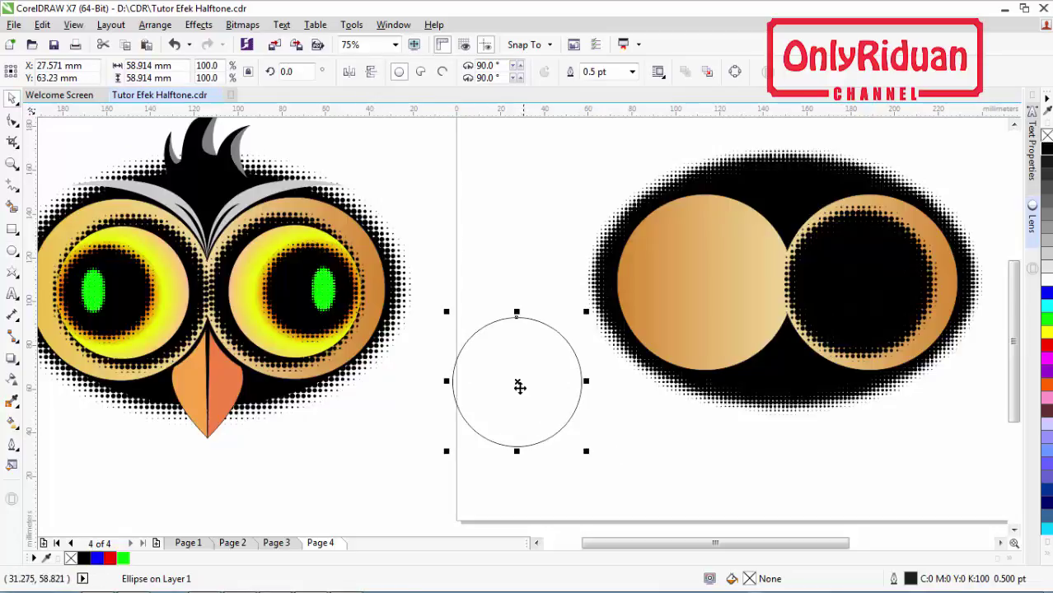
pyautogui.click(515, 382)
pyautogui.moveTo(515, 382); pyautogui.dragTo(859, 283)
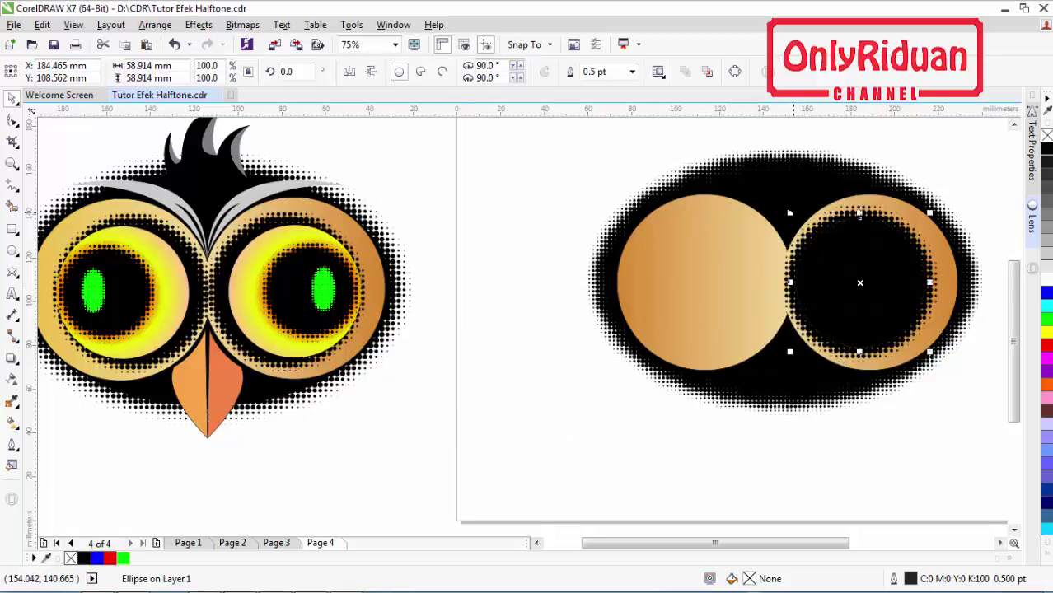
# - Scale the new circle to about 56 mm to fit the halftone circle and move it to the blank area beside the head
pyautogui.moveTo(790, 212); pyautogui.dragTo(796, 218)
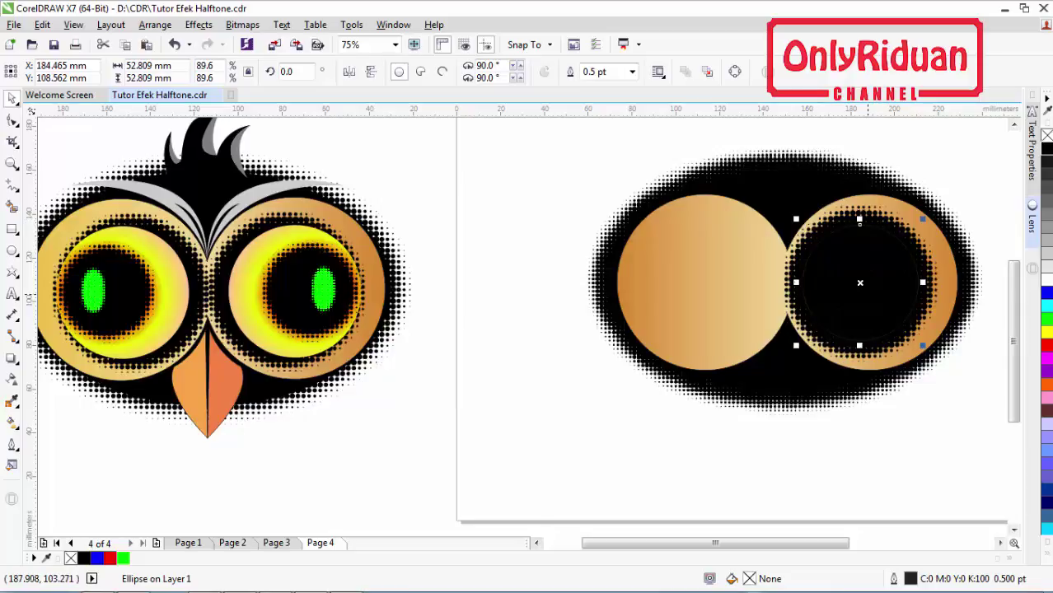
pyautogui.moveTo(859, 283)
pyautogui.mouseDown()
pyautogui.moveTo(834, 461)
pyautogui.moveTo(858, 266)
pyautogui.moveTo(884, 278)
pyautogui.moveTo(871, 280)
pyautogui.mouseUp()
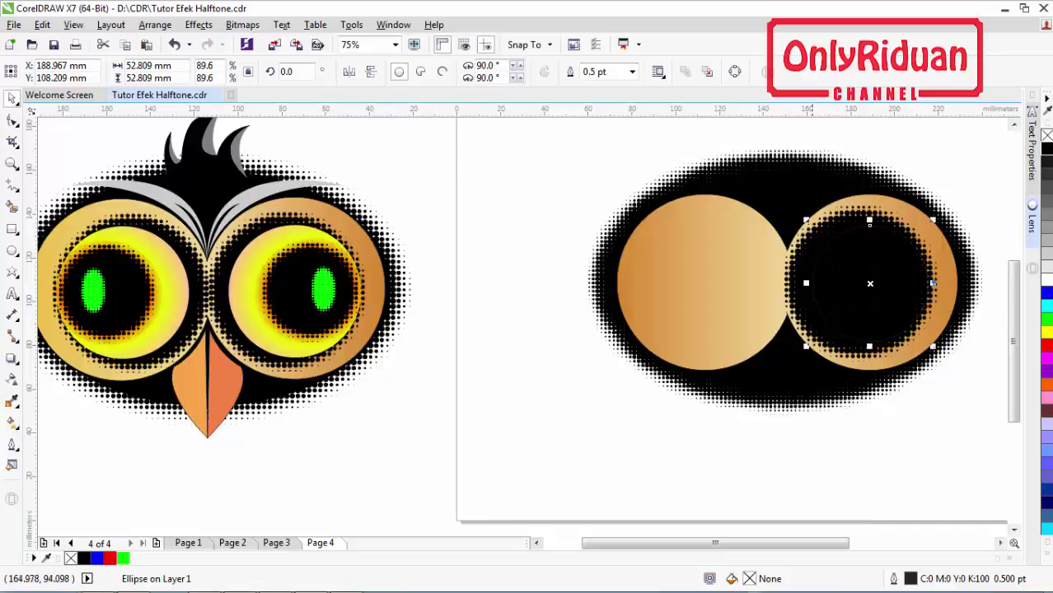
pyautogui.moveTo(808, 221); pyautogui.dragTo(802, 216)
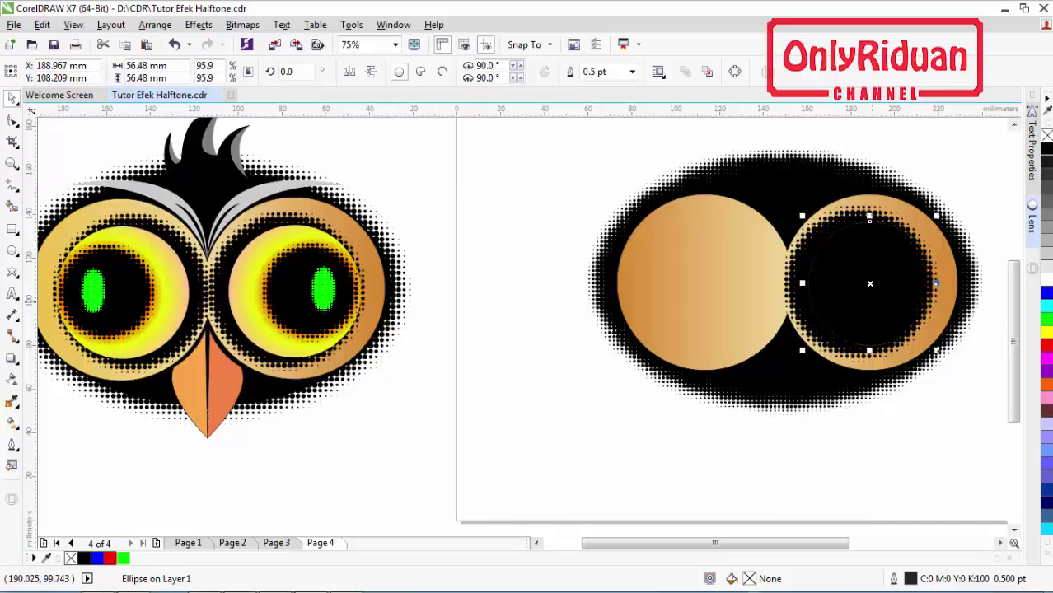
pyautogui.moveTo(871, 283); pyautogui.dragTo(515, 409)
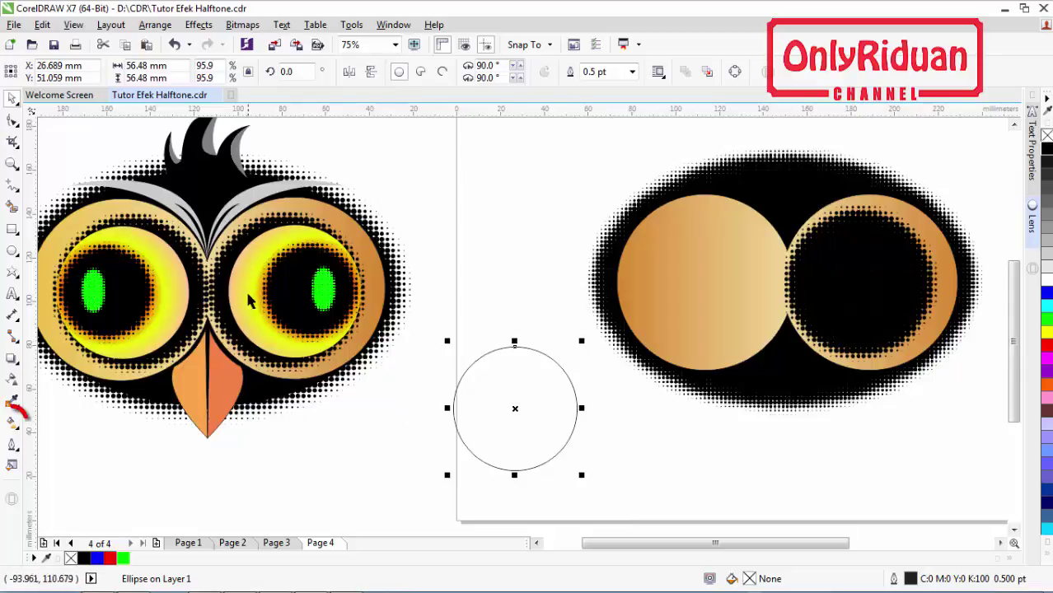
# - Give the circle an elliptical fountain fill and turn its direction so the end color sits on the circle's left edge
pyautogui.click(13, 422)
pyautogui.click(47, 422)
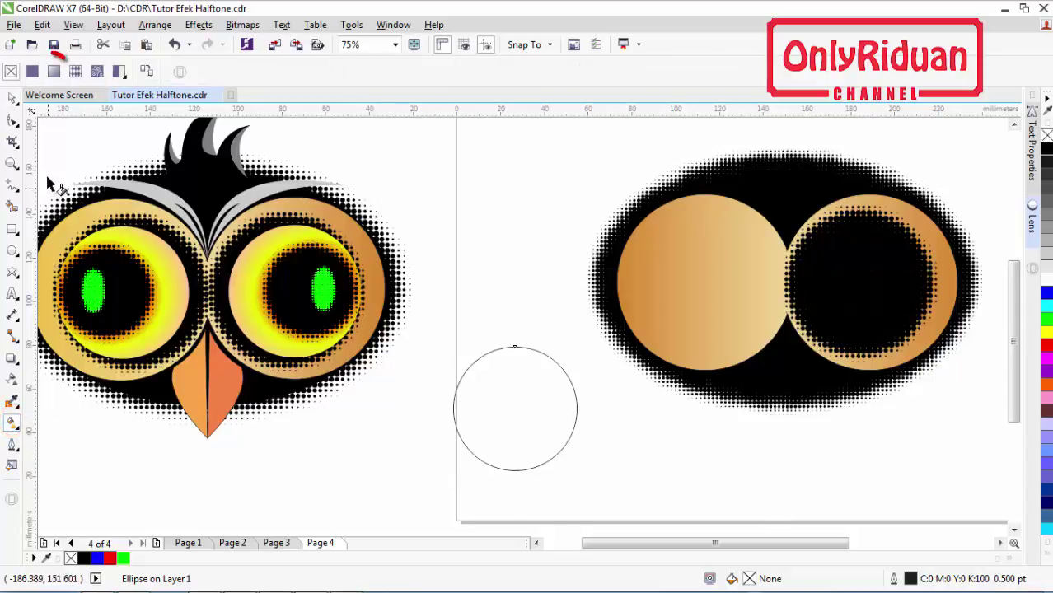
pyautogui.click(53, 72)
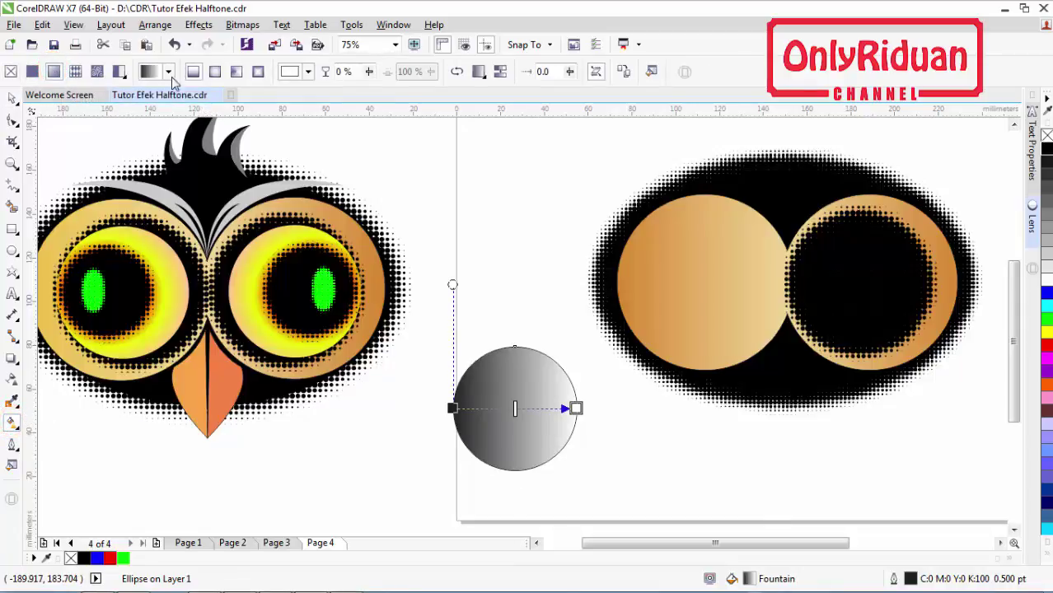
pyautogui.click(215, 72)
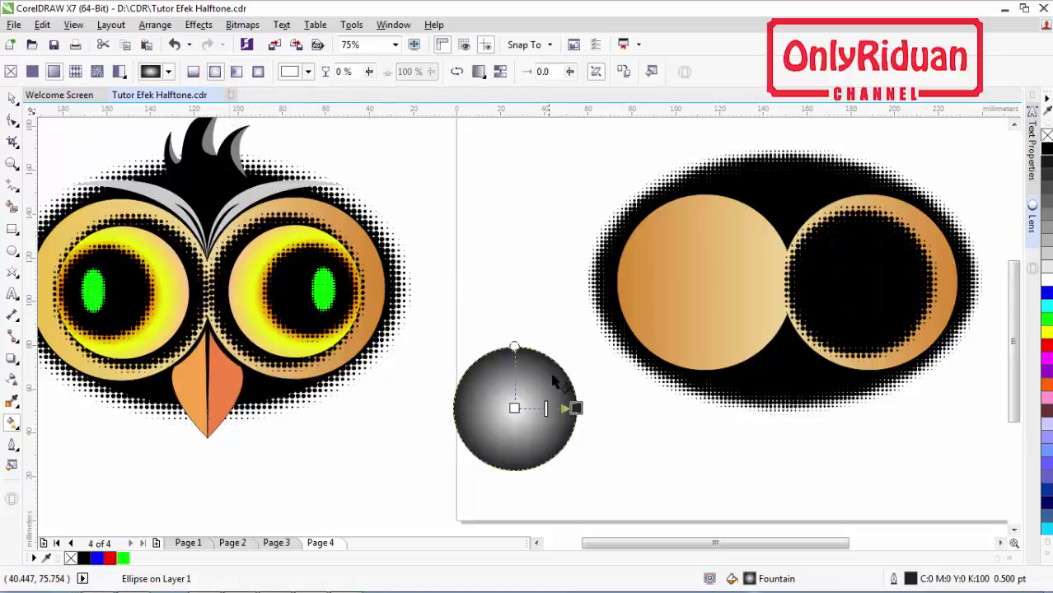
pyautogui.moveTo(574, 407); pyautogui.dragTo(451, 408)
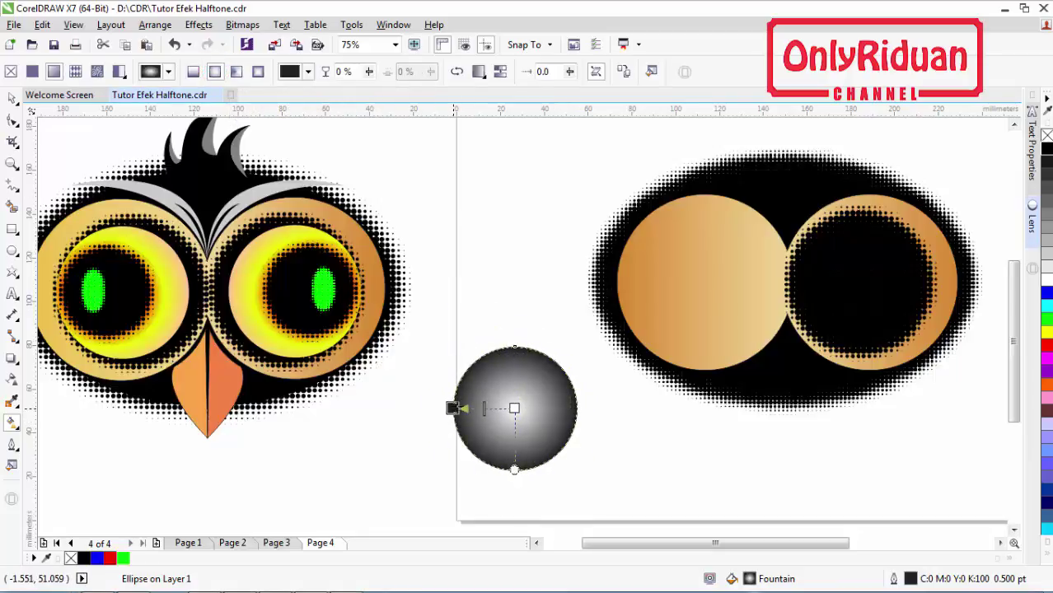
# - Set the gradient's center color to orange, C0 M58 Y100 K0
pyautogui.click(514, 408)
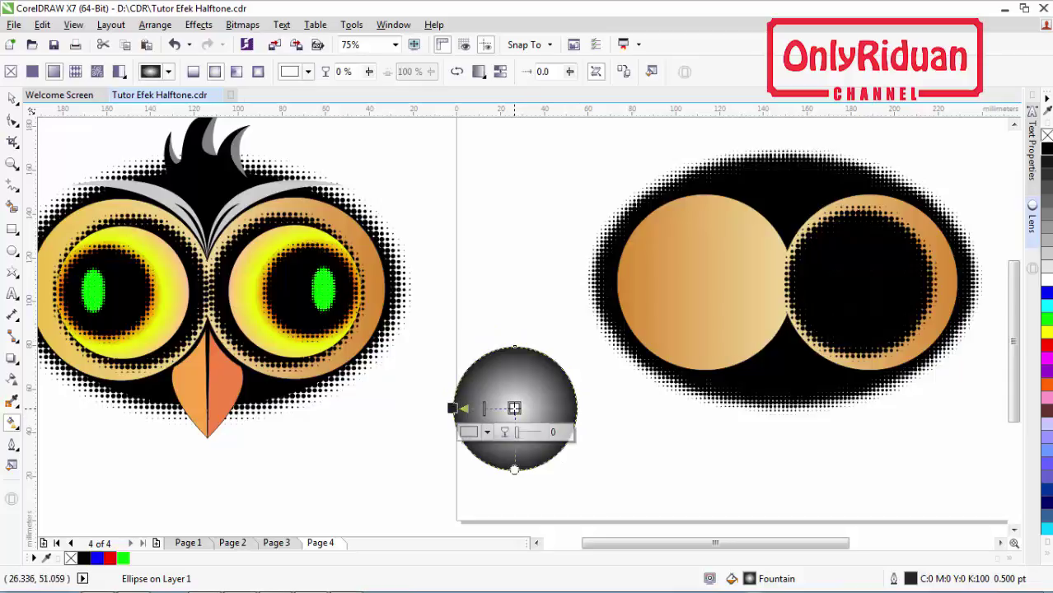
pyautogui.click(486, 432)
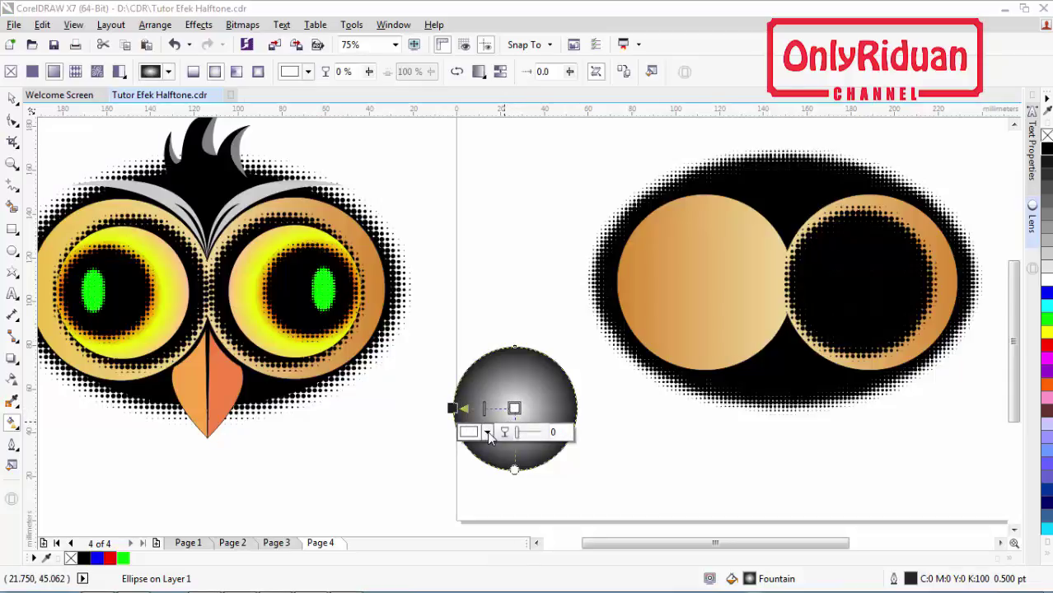
pyautogui.moveTo(565, 394); pyautogui.dragTo(570, 391)
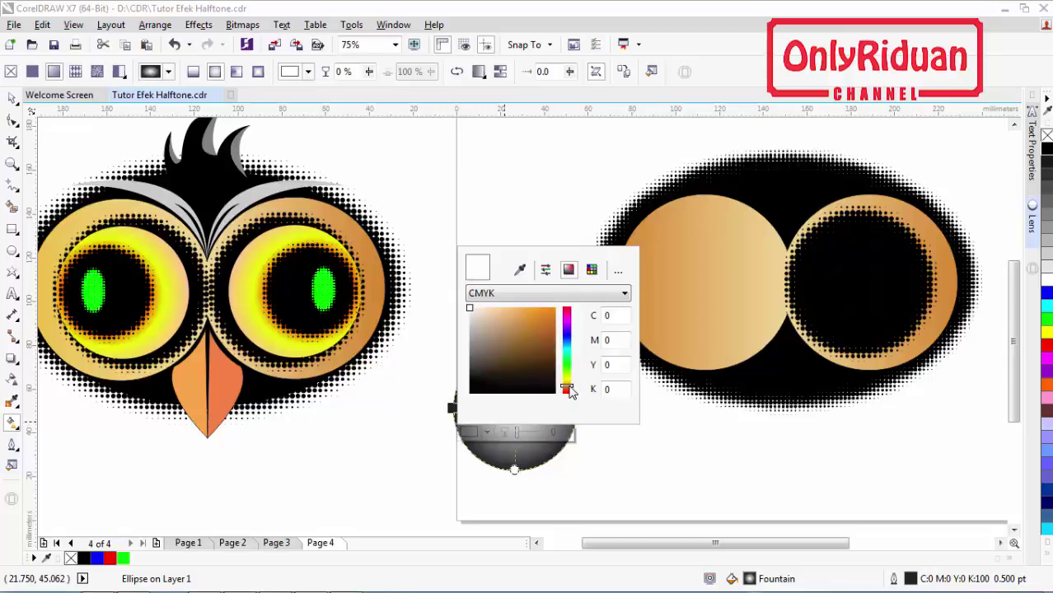
pyautogui.click(554, 310)
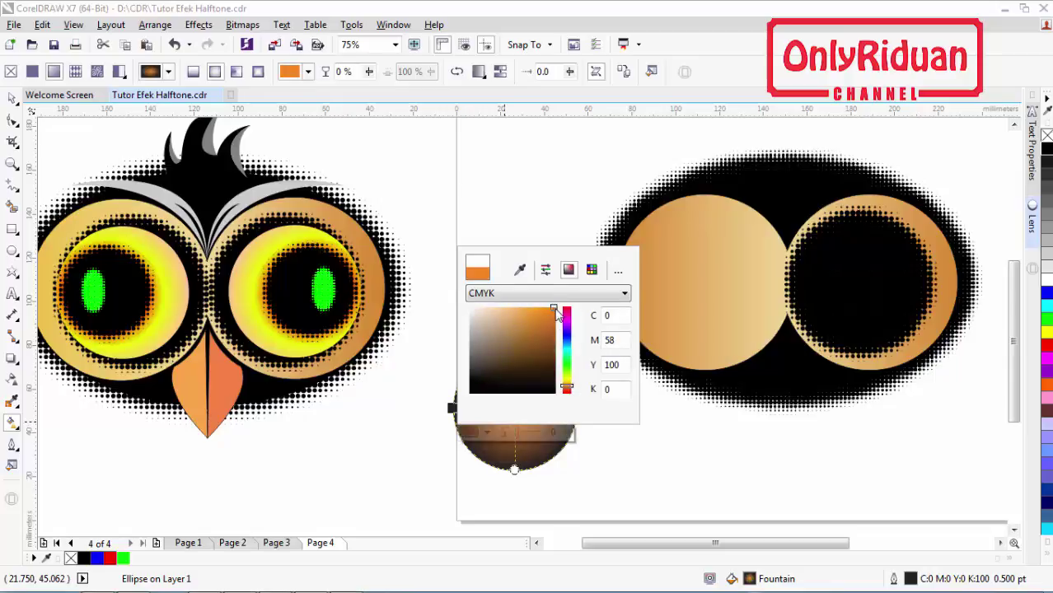
pyautogui.click(595, 476)
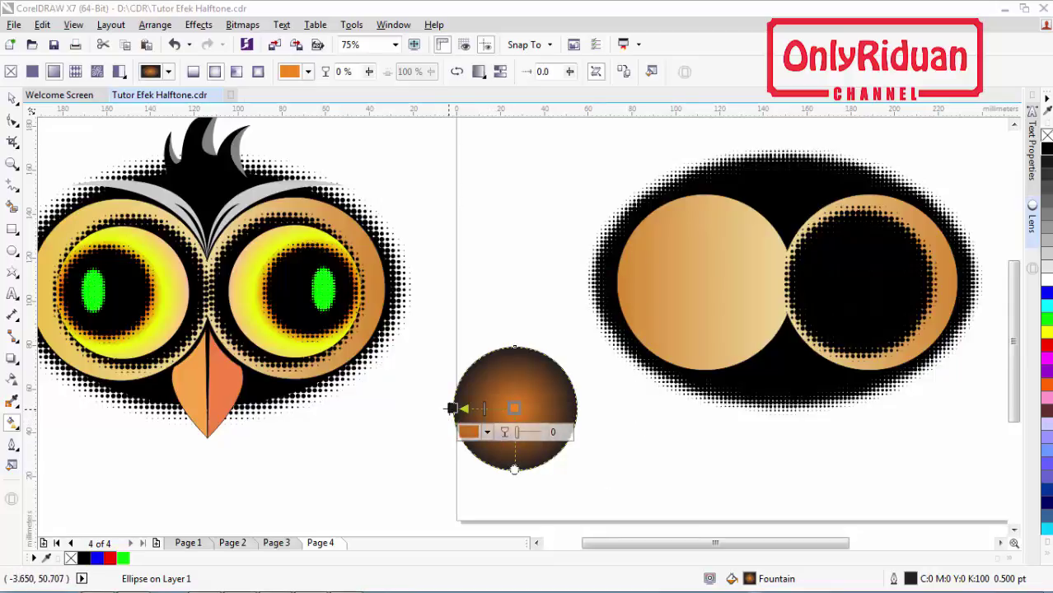
# - Set the gradient's outer color to the light orange #FEC686 sampled from the inner edge of the reference owl's right eye
pyautogui.click(451, 408)
pyautogui.click(425, 433)
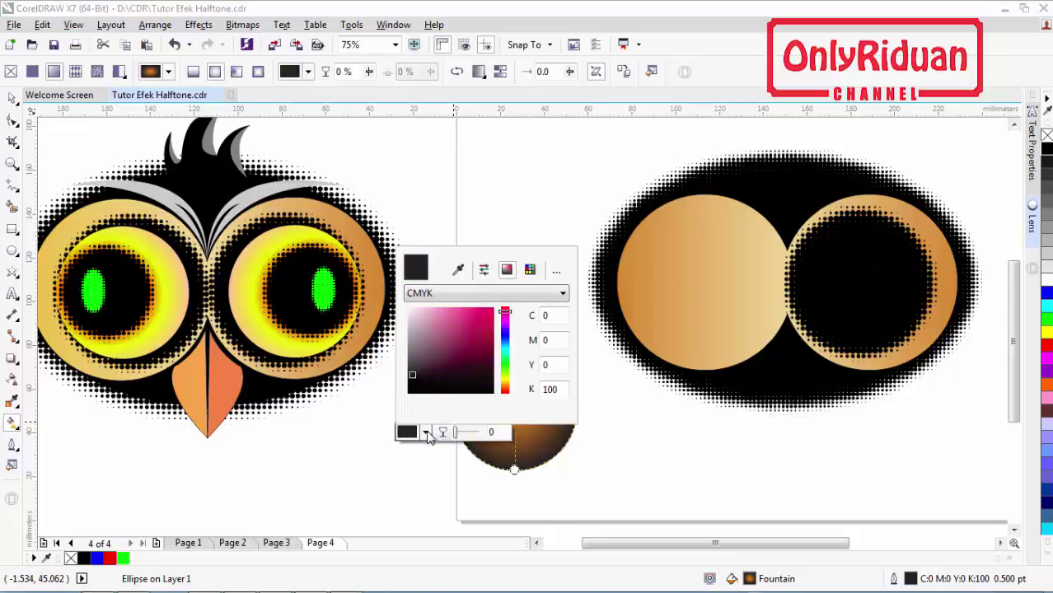
pyautogui.click(458, 270)
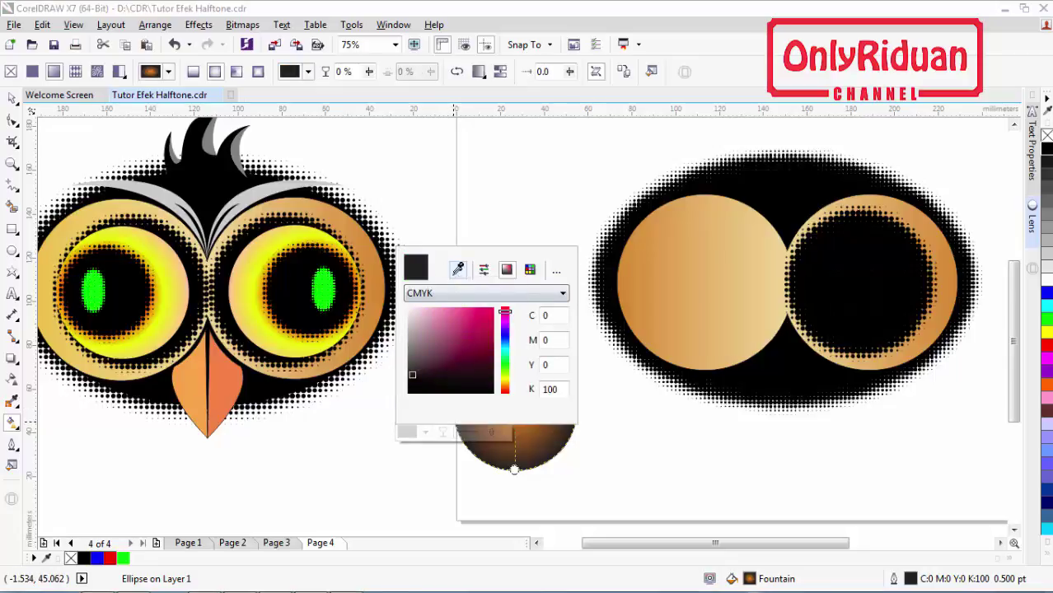
pyautogui.click(236, 277)
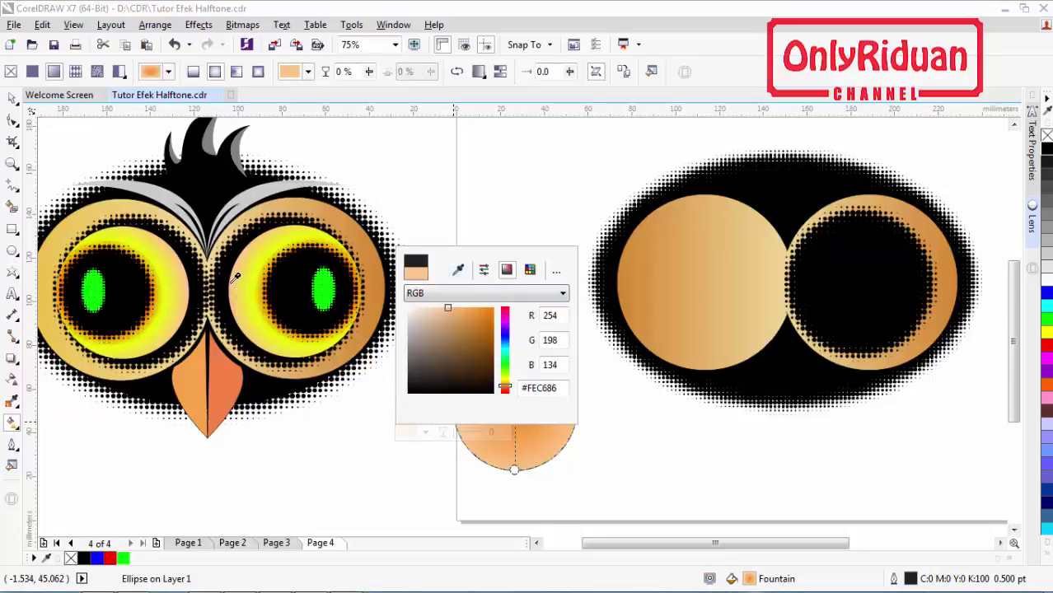
pyautogui.click(607, 441)
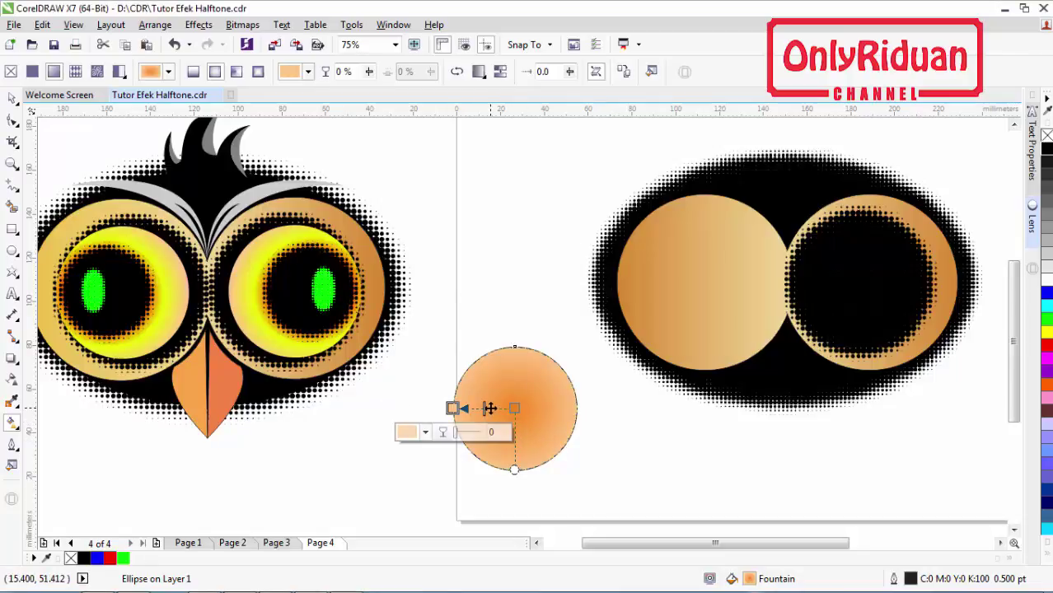
# - Add a color node to the gradient at 60% and make it bright yellow
pyautogui.click(489, 409)
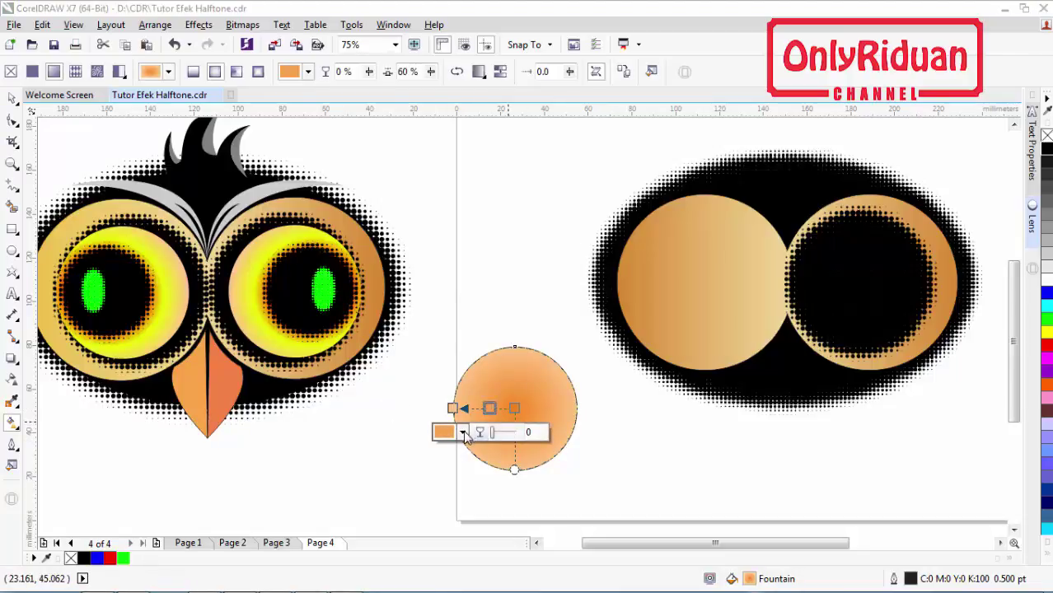
pyautogui.click(462, 432)
pyautogui.click(543, 384)
pyautogui.click(543, 377)
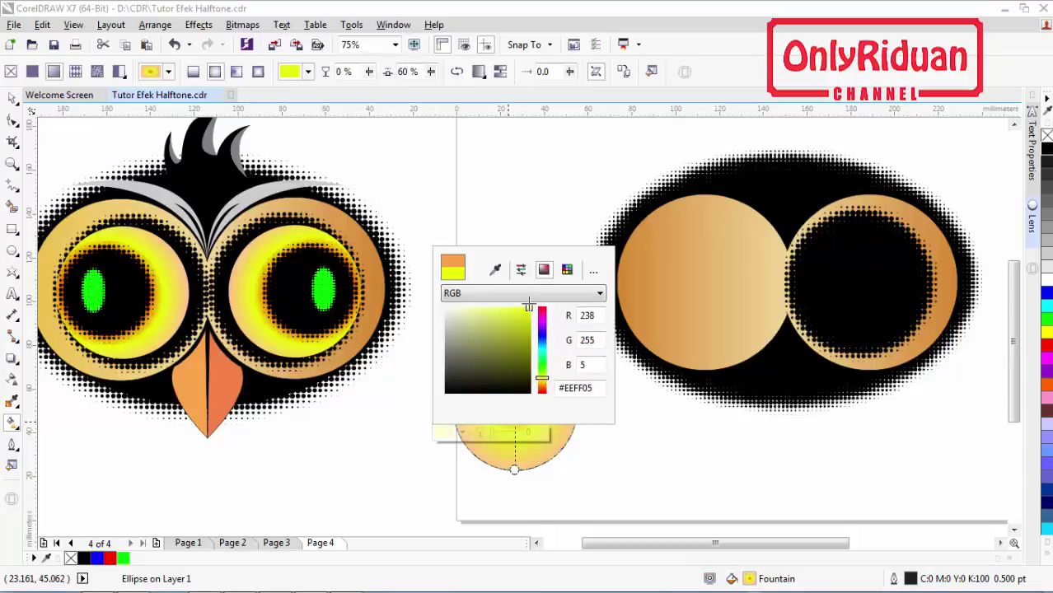
pyautogui.click(608, 466)
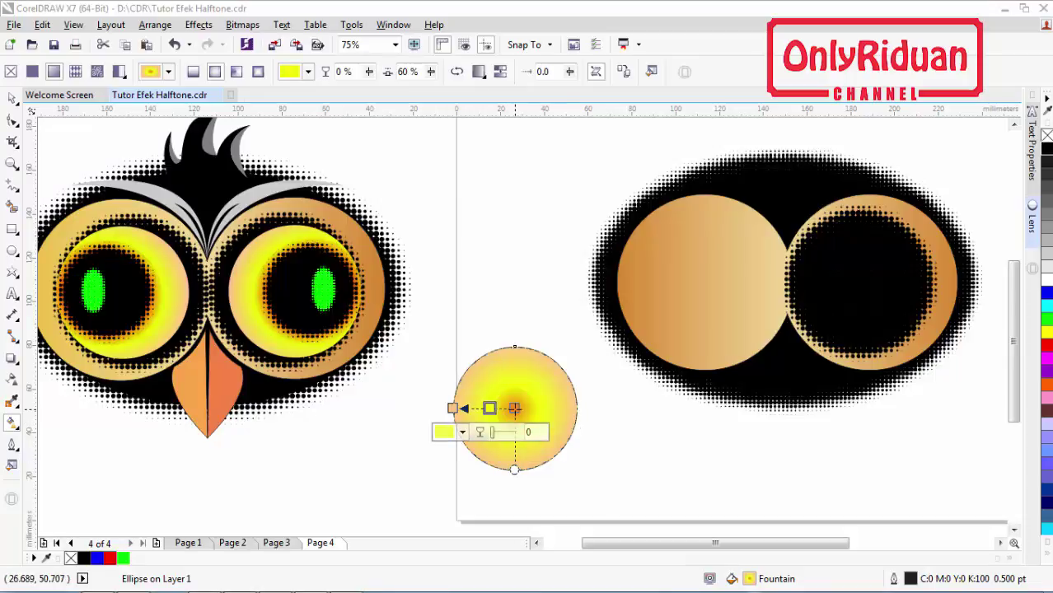
# - Change the gradient's center color to red, C0 M100 Y98 K0
pyautogui.click(514, 409)
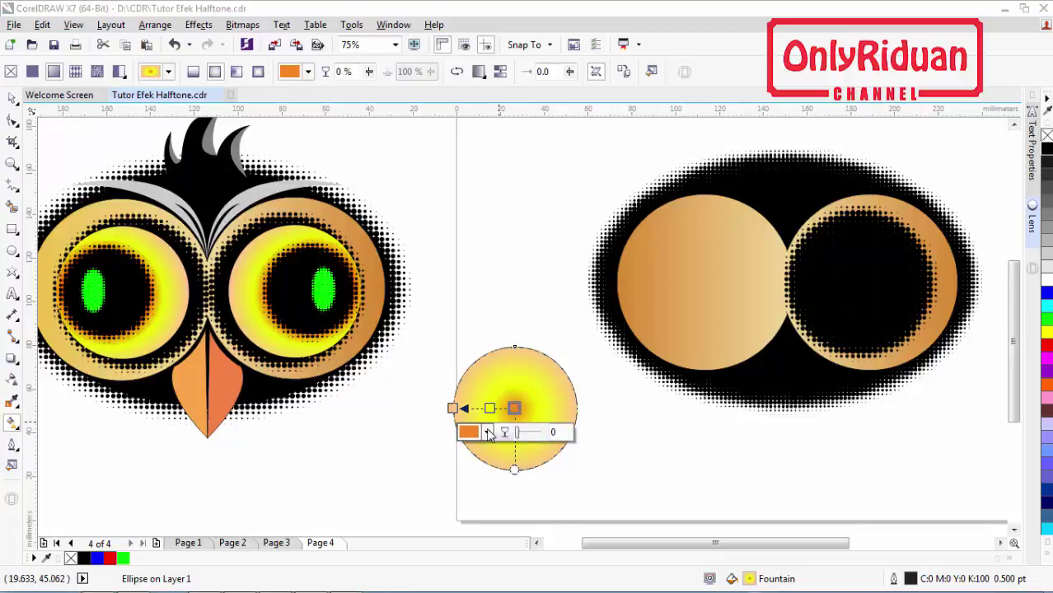
pyautogui.click(487, 432)
pyautogui.moveTo(540, 317); pyautogui.dragTo(557, 313)
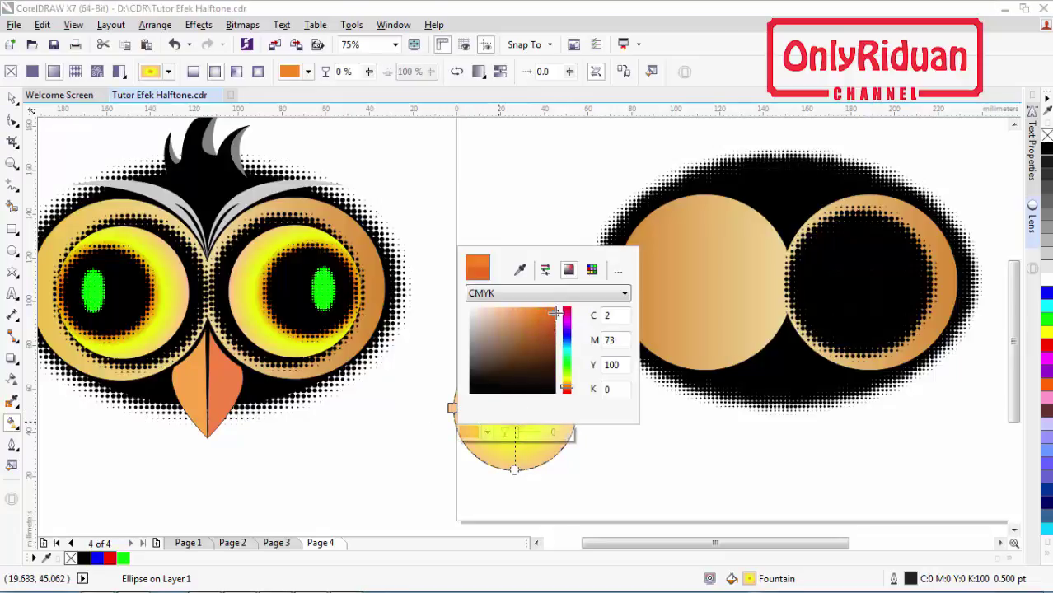
pyautogui.click(567, 314)
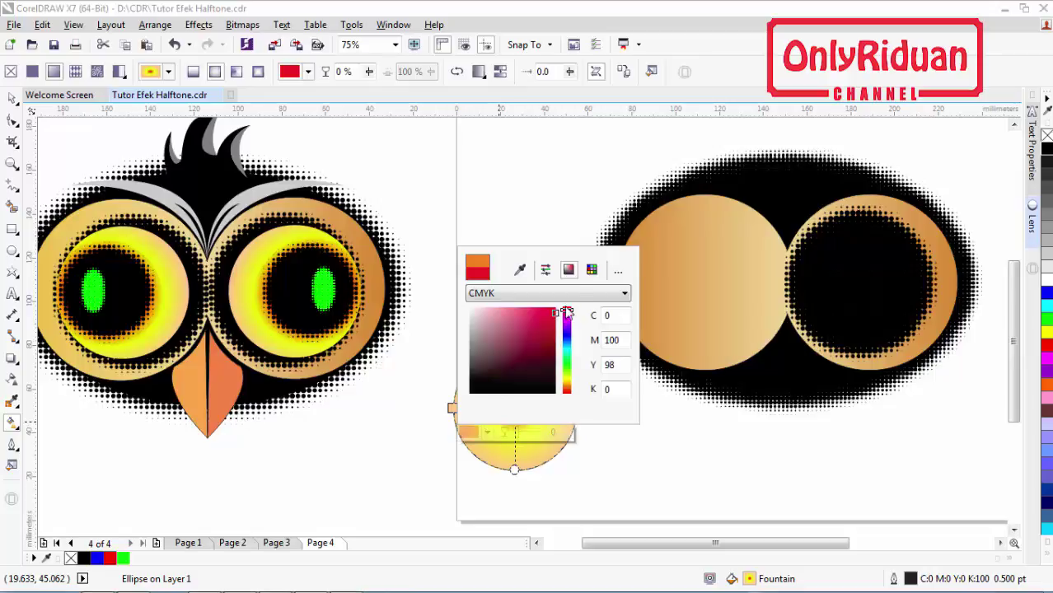
pyautogui.click(595, 463)
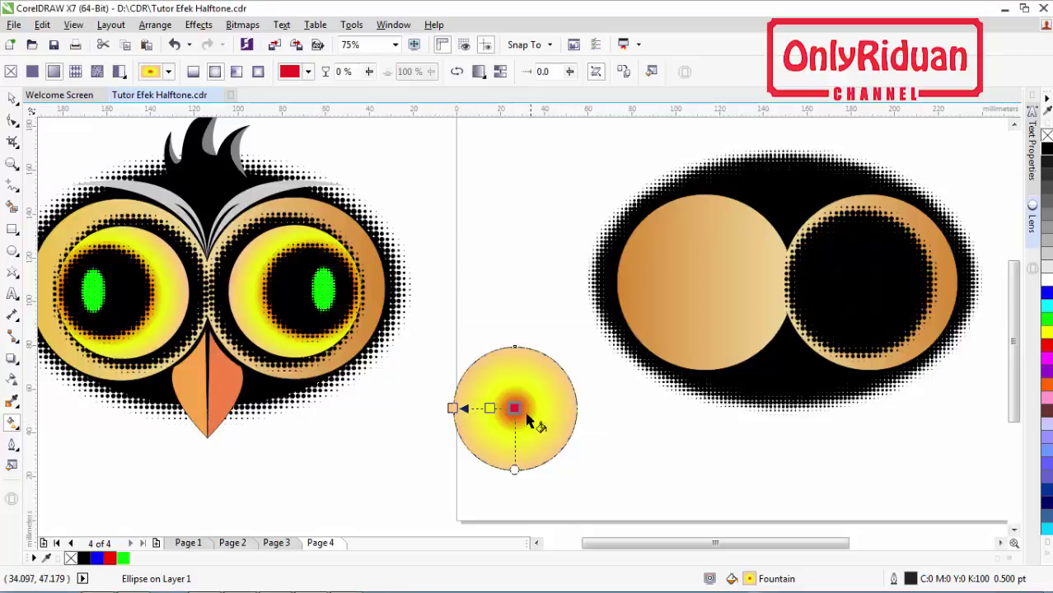
# - Shift the gradient's red center towards the circle's right side, set the yellow node to 28%, and shrink the gradient's height and outer extent
pyautogui.moveTo(514, 408); pyautogui.dragTo(481, 409)
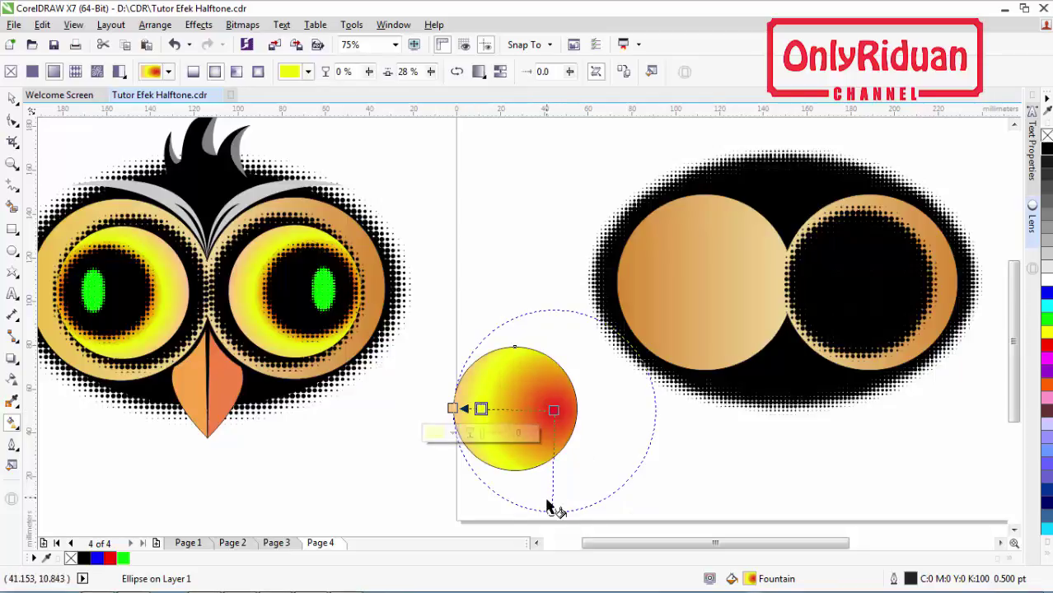
pyautogui.moveTo(552, 510); pyautogui.dragTo(552, 497)
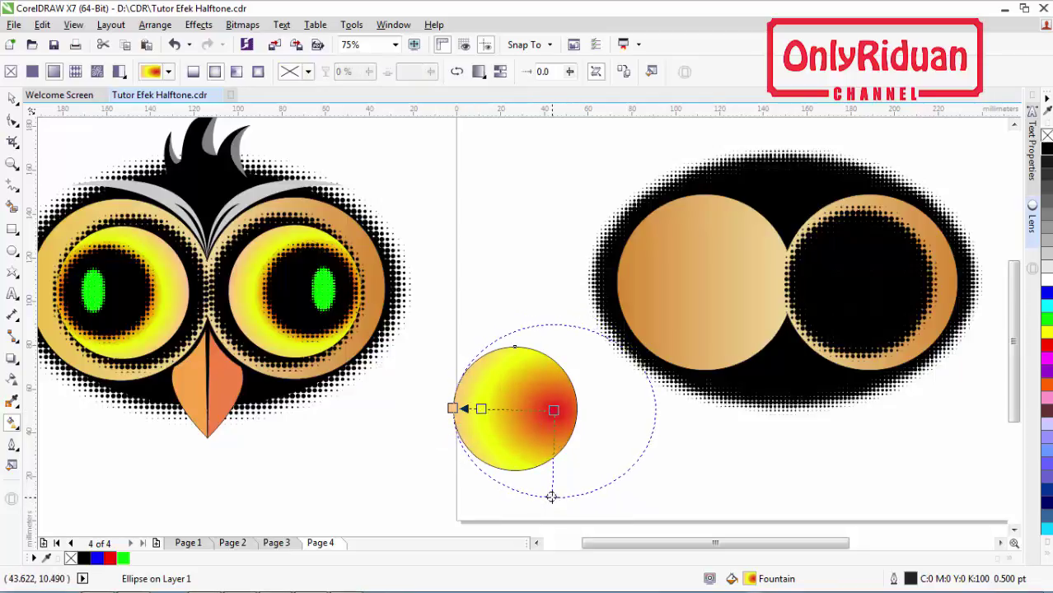
pyautogui.click(452, 409)
pyautogui.moveTo(452, 408); pyautogui.dragTo(462, 408)
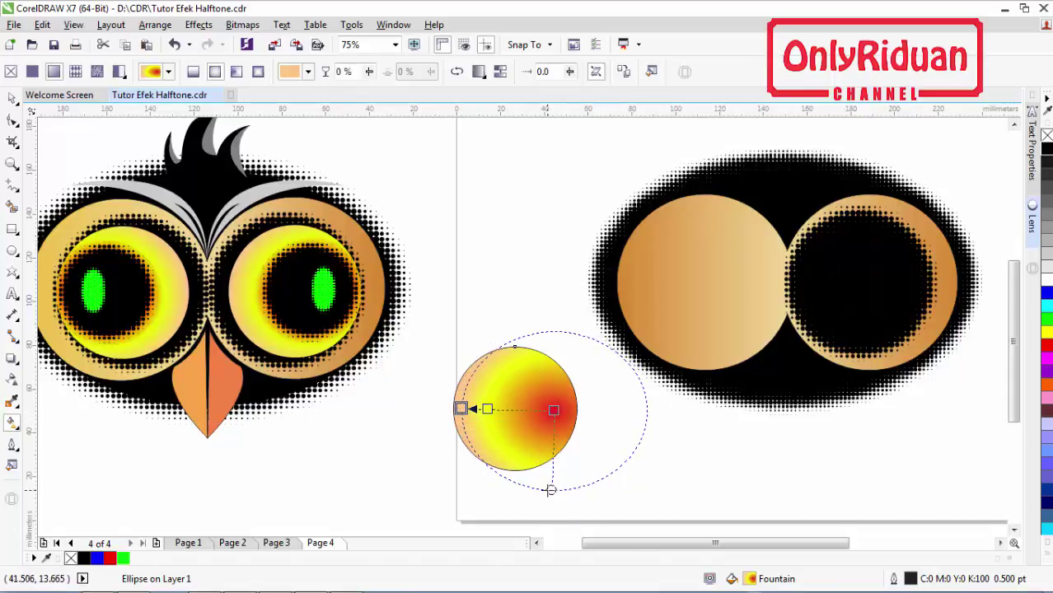
# - Increase the circle gradient's height slightly and shift its red center back towards the circle's middle
pyautogui.moveTo(551, 490); pyautogui.dragTo(550, 495)
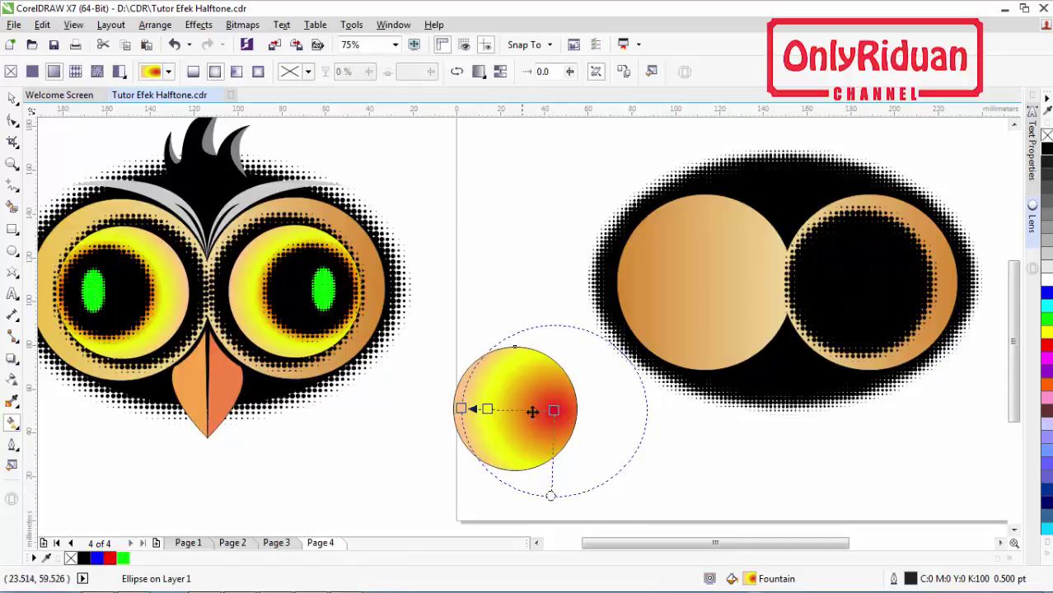
pyautogui.moveTo(554, 409); pyautogui.dragTo(538, 408)
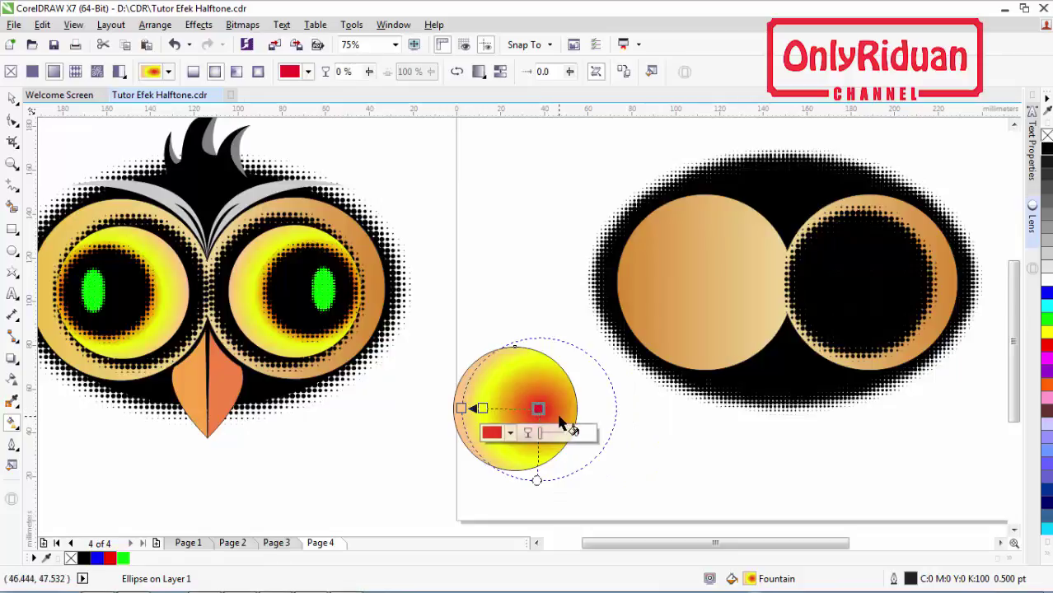
pyautogui.click(13, 99)
pyautogui.click(358, 455)
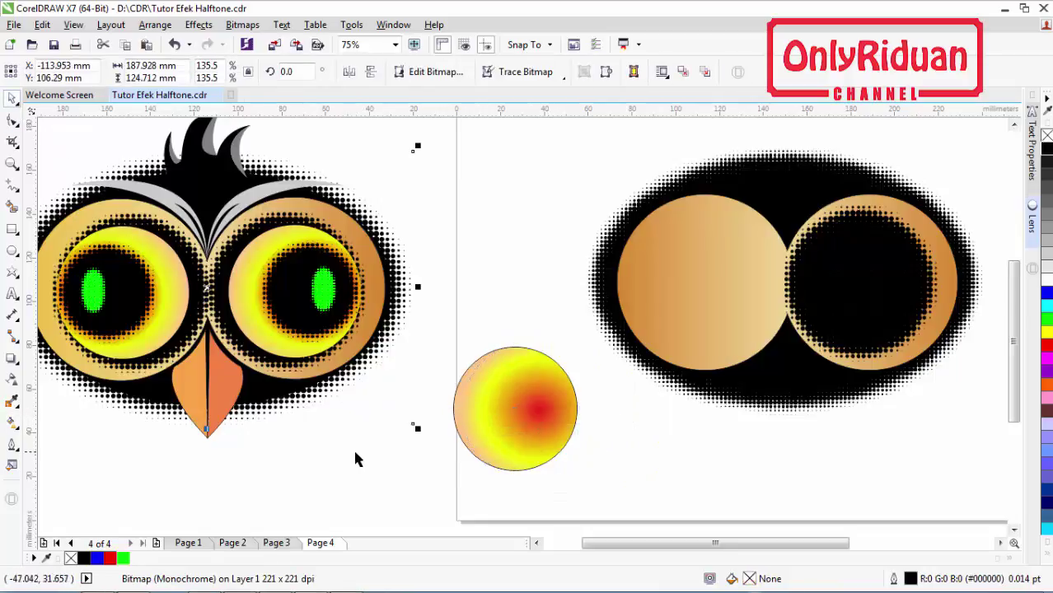
# - Remove the gradient circle's outline and place it as the iris, centered on the new owl's right black halftone eye
pyautogui.click(468, 428)
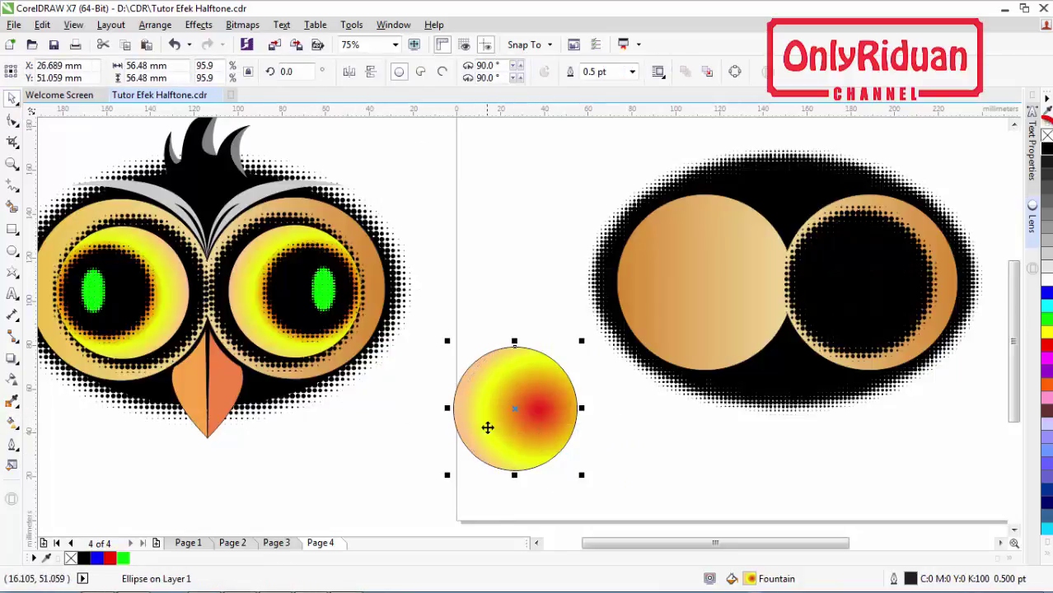
pyautogui.rightClick(1044, 134)
pyautogui.click(697, 461)
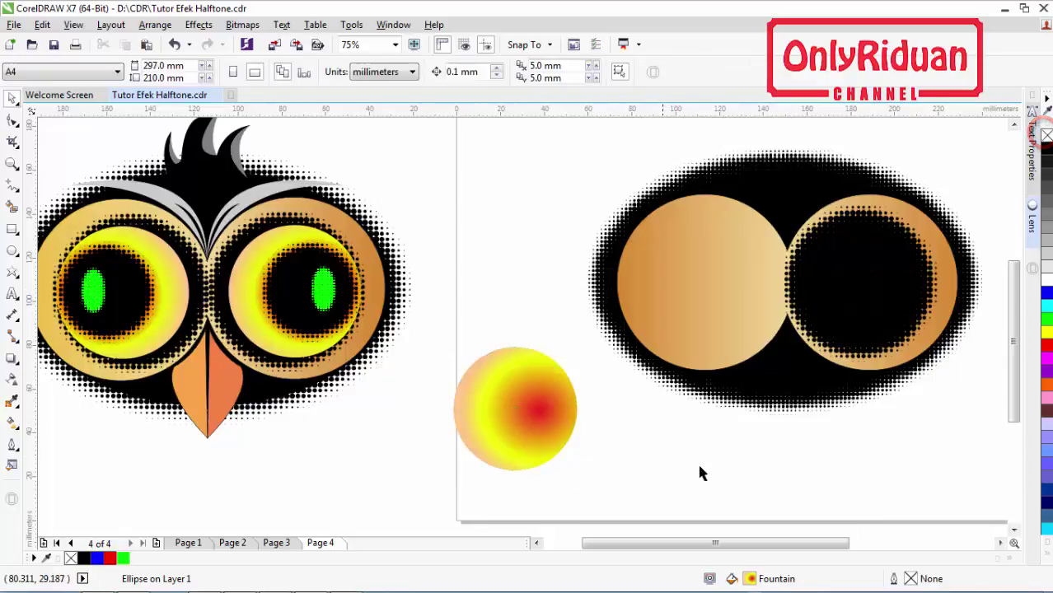
pyautogui.click(538, 422)
pyautogui.moveTo(510, 408); pyautogui.dragTo(869, 284)
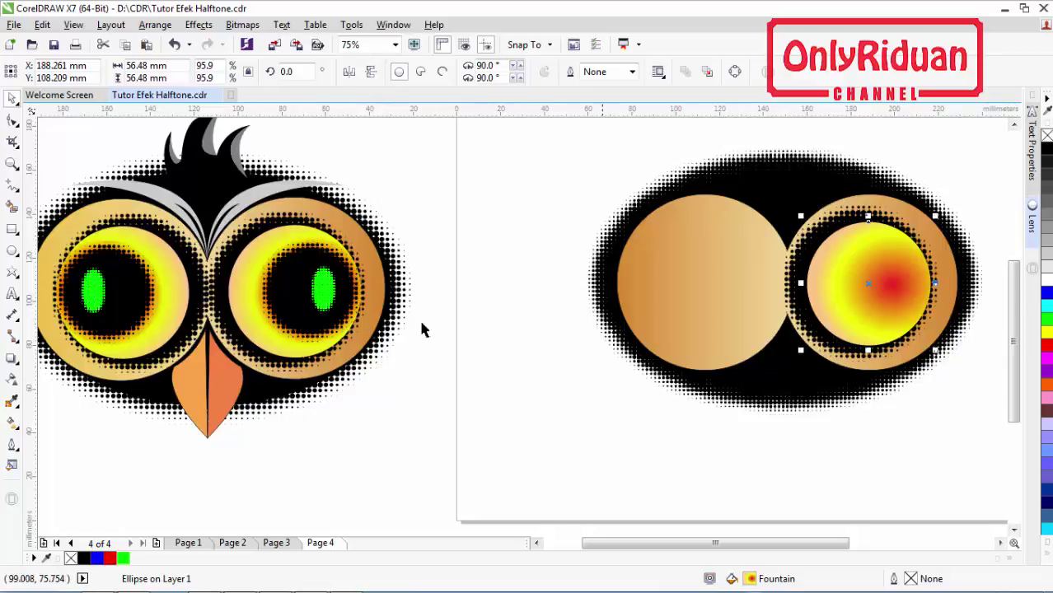
# - Draw a circle about 46 mm in diameter in the empty space between the two owls and fill it black
pyautogui.click(12, 250)
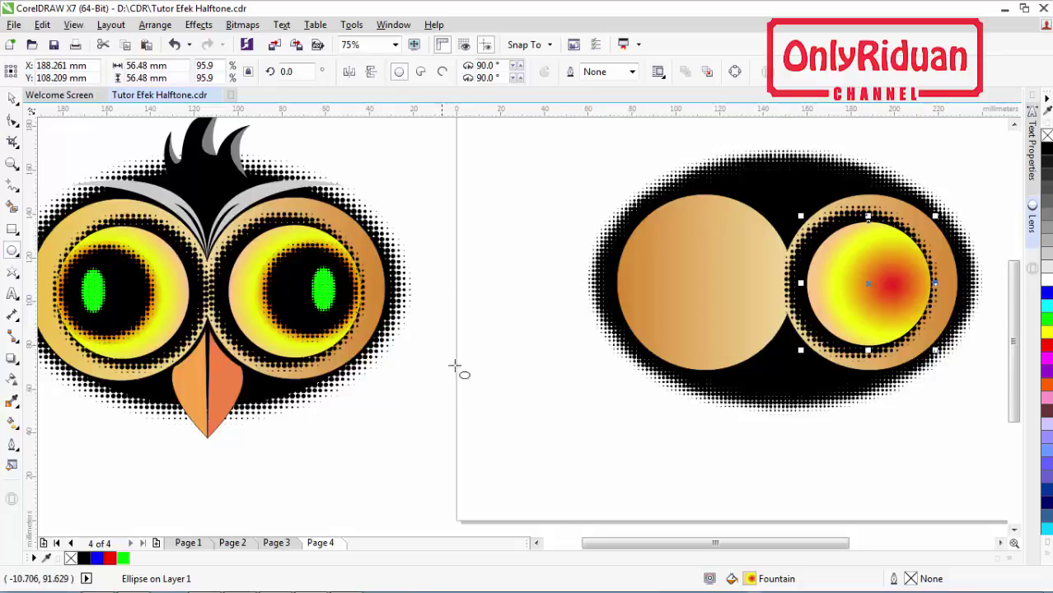
pyautogui.moveTo(469, 337); pyautogui.dragTo(560, 437)
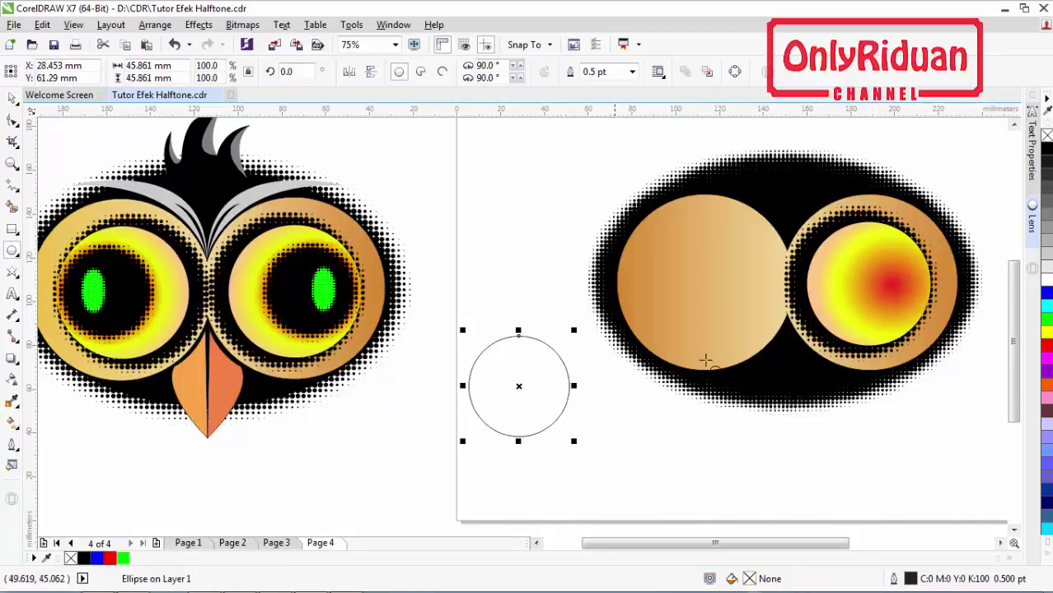
pyautogui.click(1047, 149)
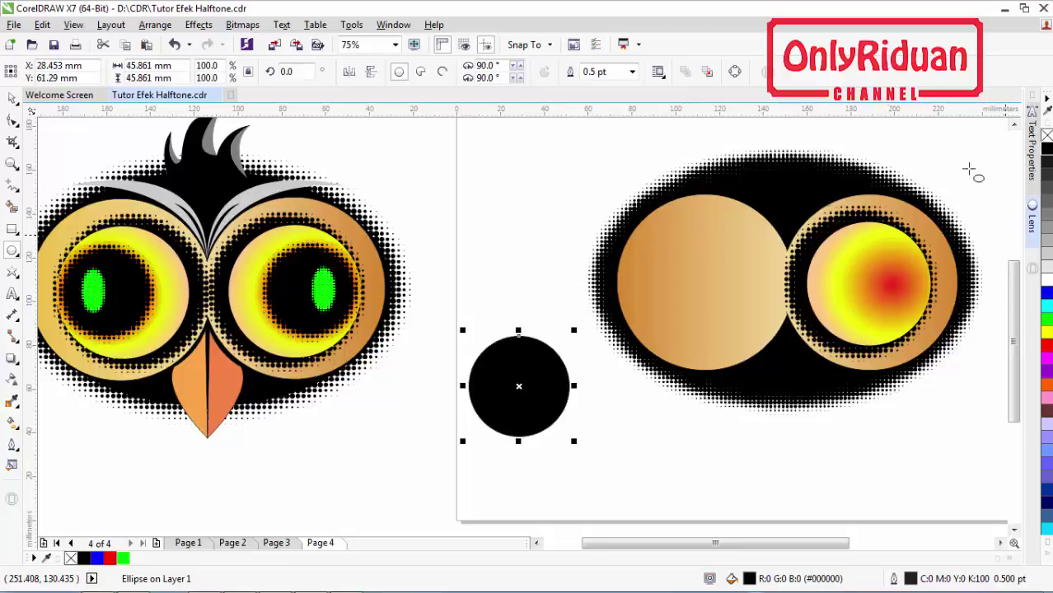
# - Convert the black circle to a 200 dpi RGB Color (24-bit) bitmap with anti-aliasing and transparent background
pyautogui.click(242, 24)
pyautogui.click(261, 41)
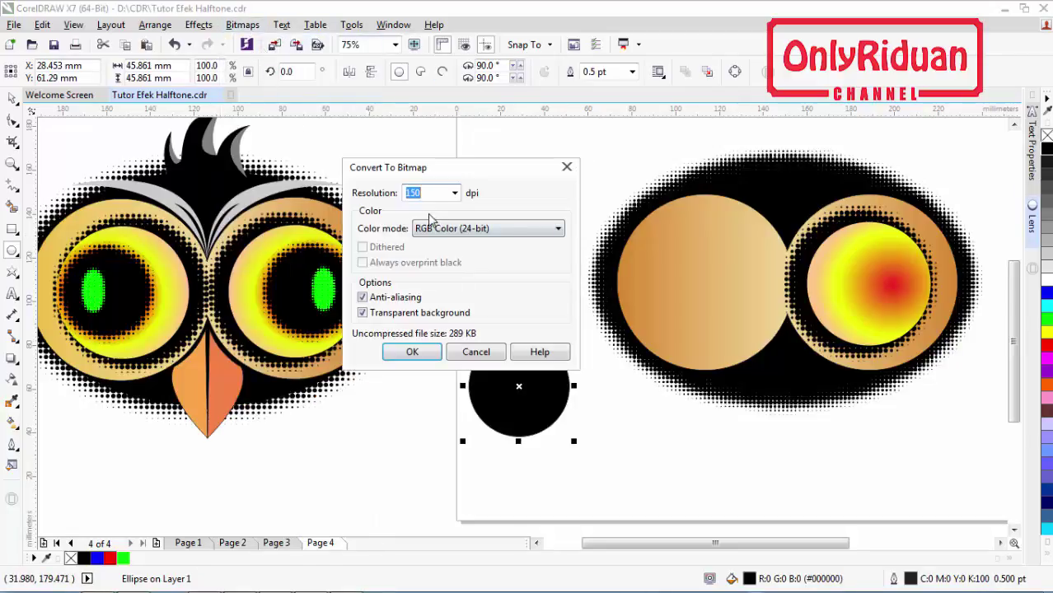
pyautogui.click(454, 192)
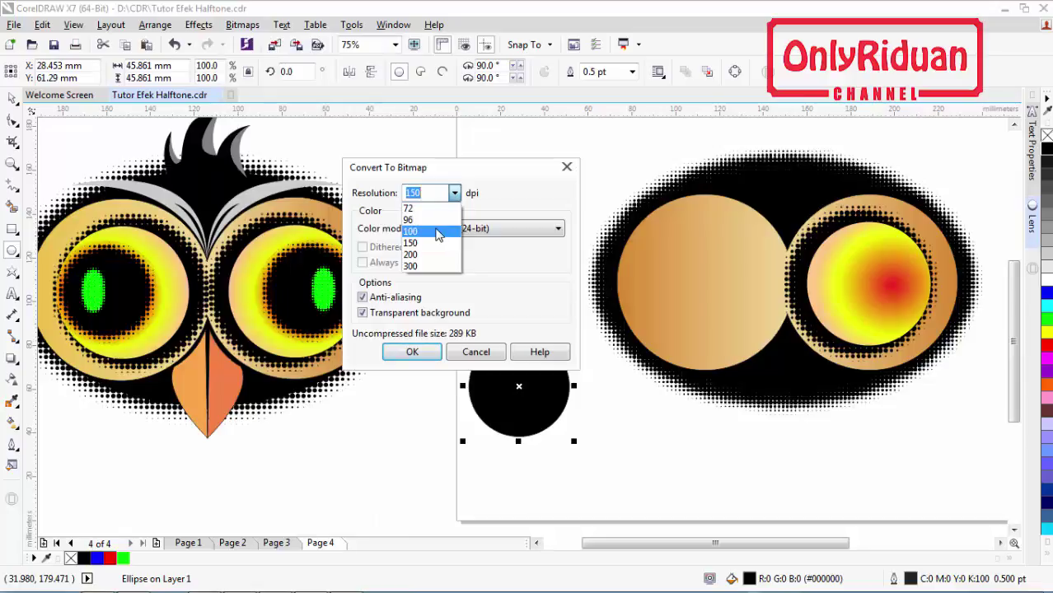
pyautogui.click(426, 254)
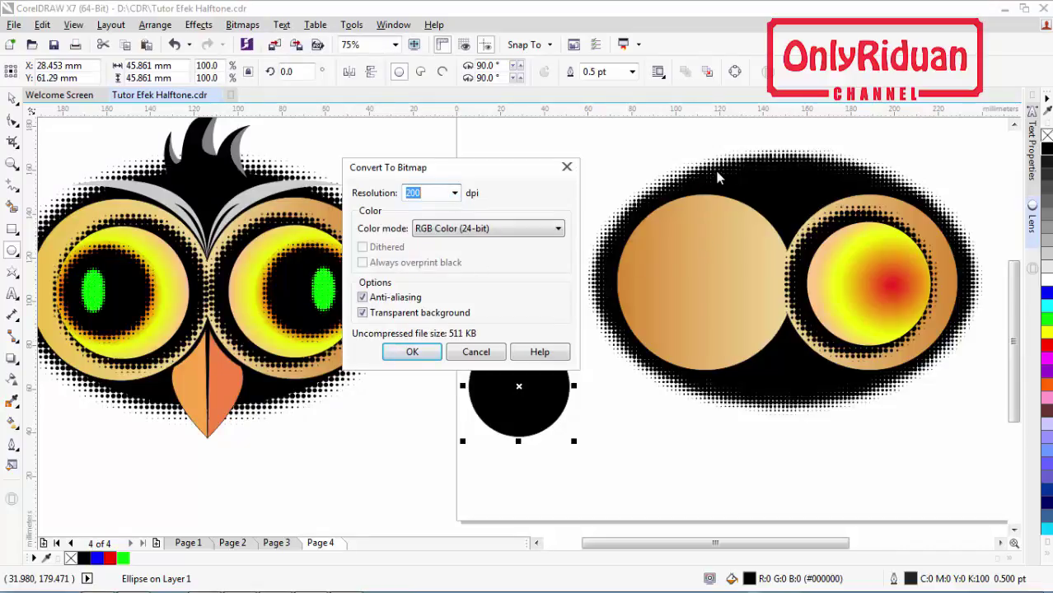
pyautogui.click(412, 351)
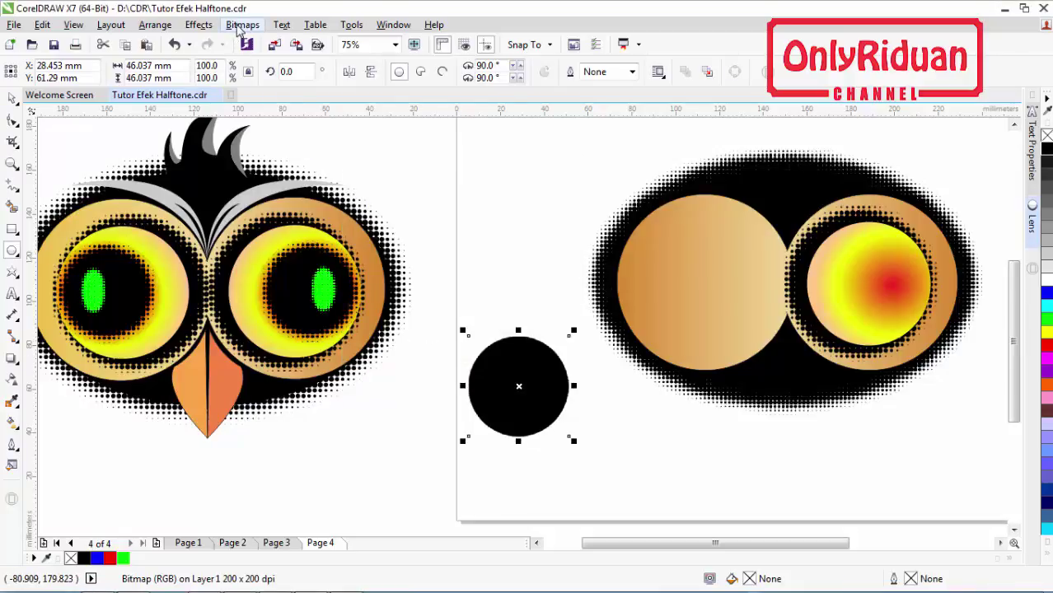
# - Apply a Gaussian Blur with a 10-pixel radius to the black circle bitmap
pyautogui.click(242, 24)
pyautogui.moveTo(281, 365)
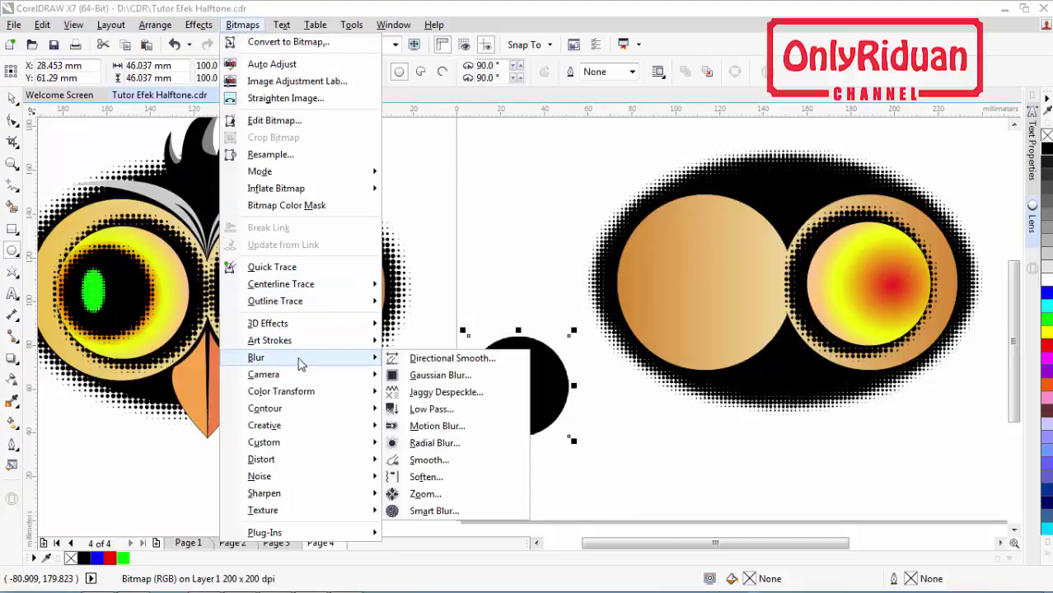
pyautogui.click(436, 375)
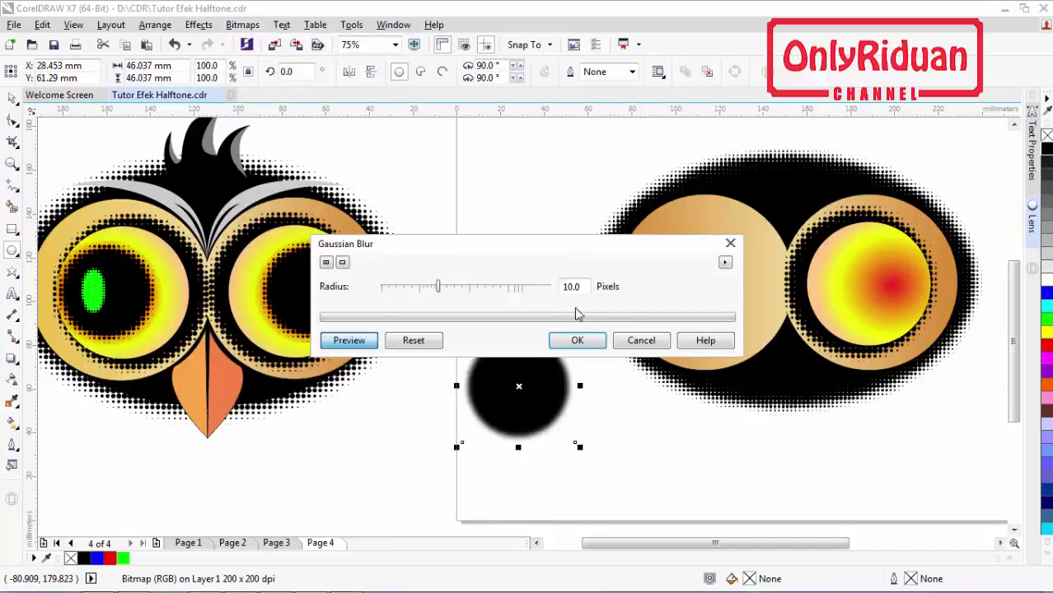
pyautogui.click(576, 340)
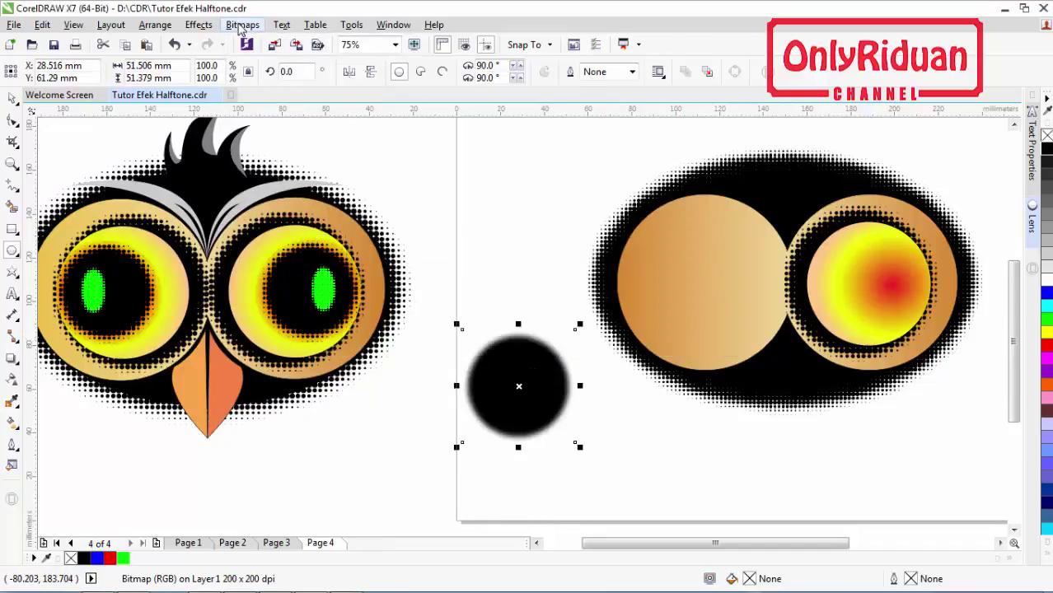
# - Apply the Halftone effect to the blurred black circle with a max dot radius of 10 and 0° color angles
pyautogui.click(242, 25)
pyautogui.moveTo(303, 393)
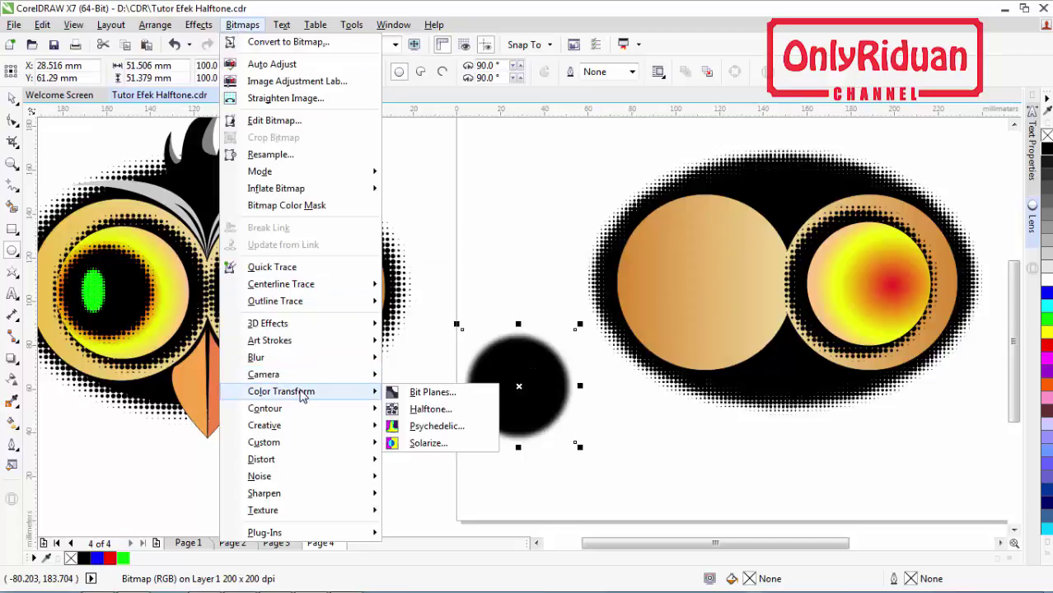
pyautogui.click(419, 407)
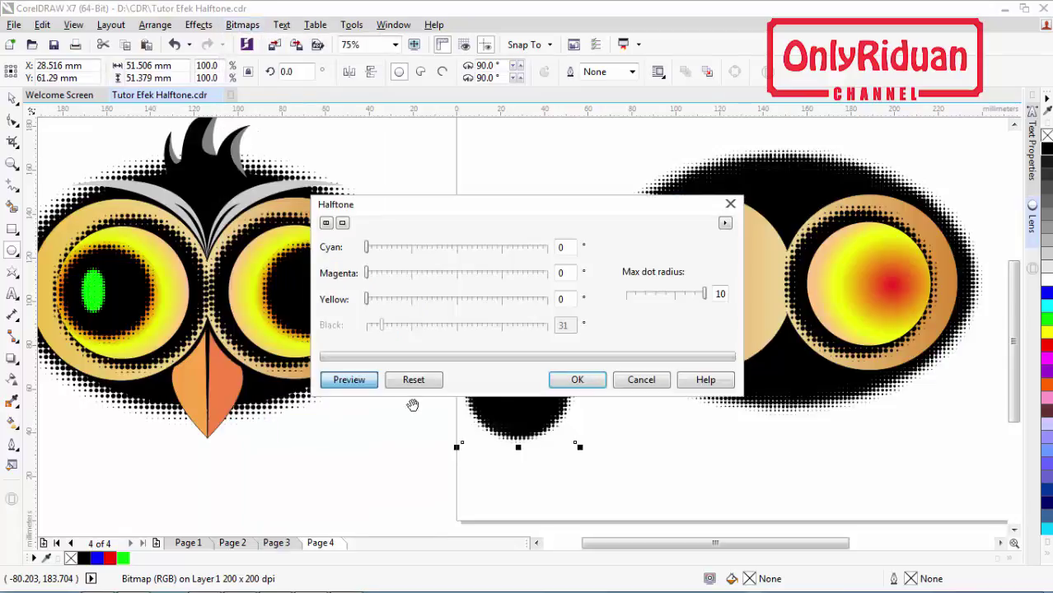
pyautogui.click(578, 380)
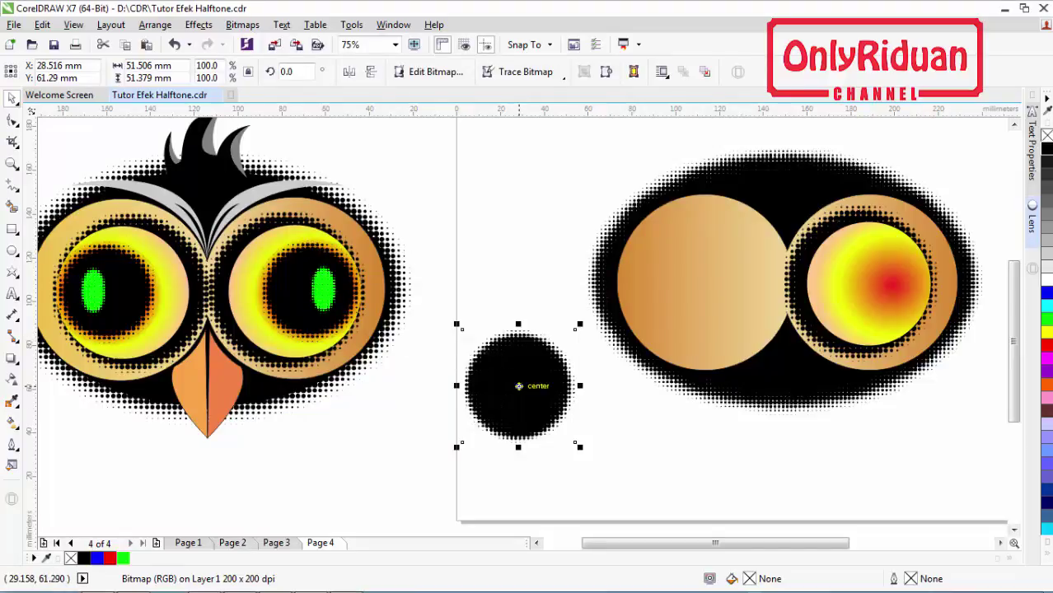
# - Shrink the halftone circle to about 42.6 mm and position it as the pupil over the outer side of the right eye's iris
pyautogui.moveTo(579, 446); pyautogui.dragTo(561, 429)
pyautogui.moveTo(514, 376); pyautogui.dragTo(877, 281)
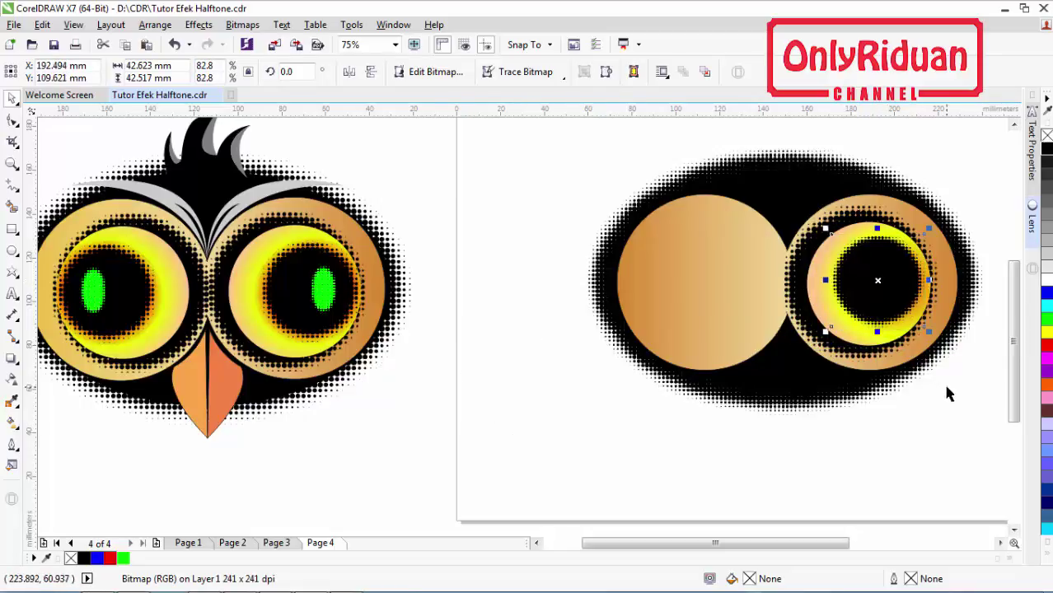
pyautogui.press('Down')
pyautogui.press('Down')
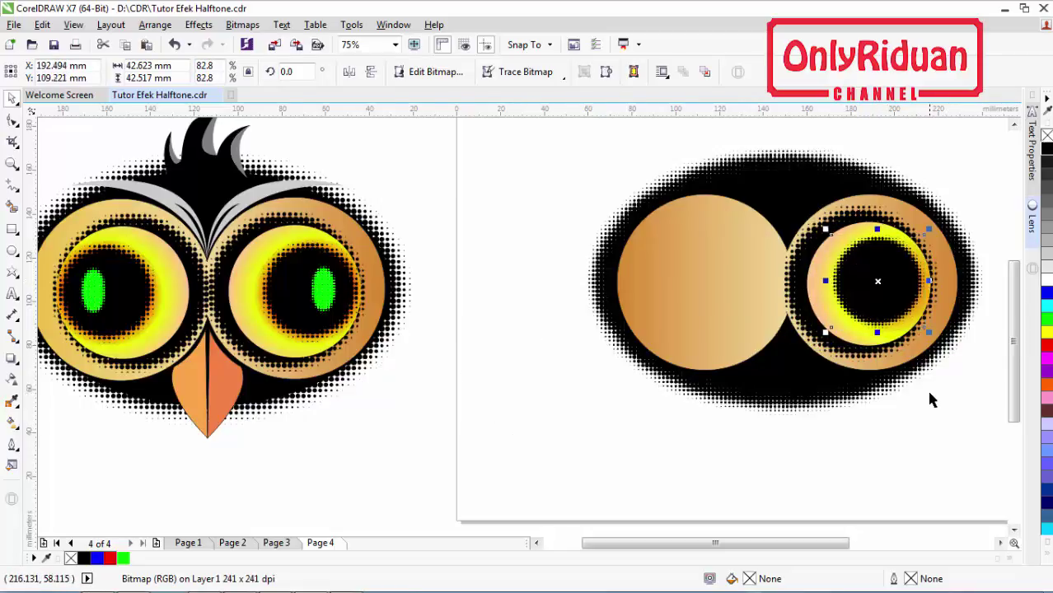
pyautogui.press('Right')
pyautogui.press('Right')
pyautogui.press('Right')
pyautogui.press('Right')
pyautogui.press('Right')
pyautogui.press('Right')
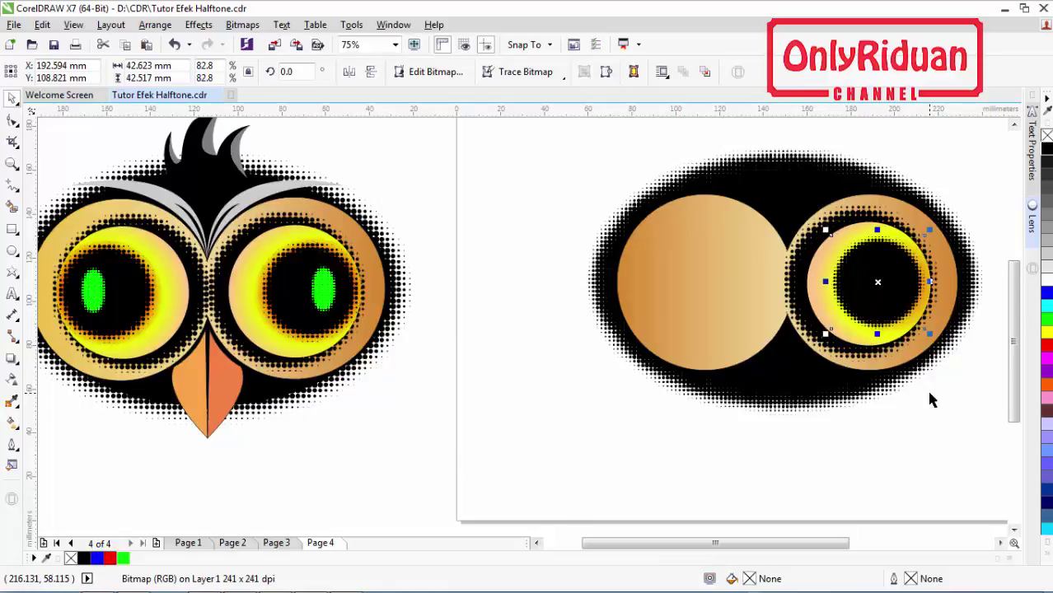
pyautogui.press('Down')
pyautogui.press('Down')
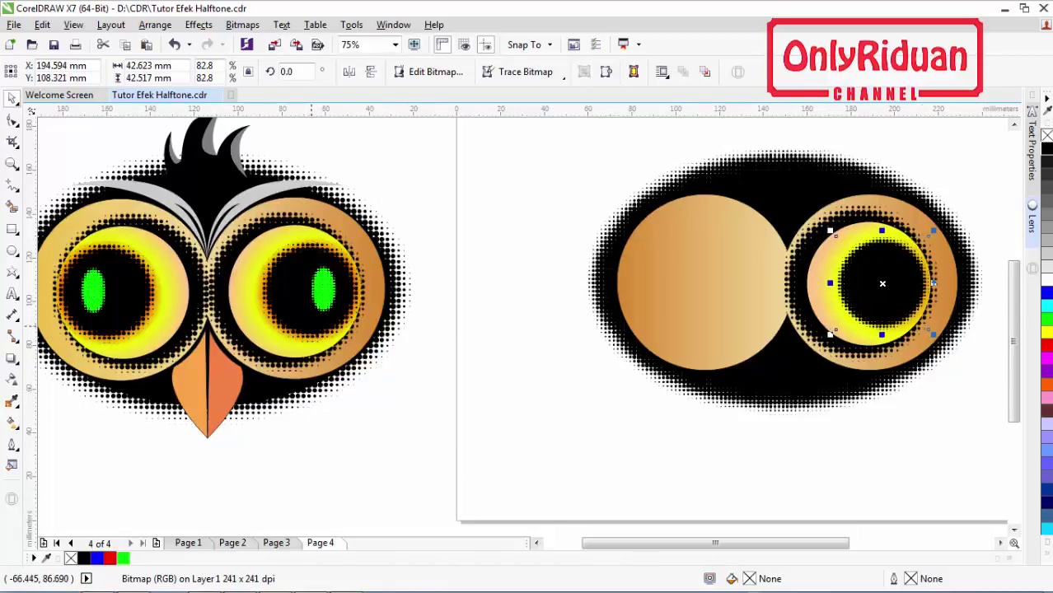
# - Draw a vertical ellipse about 11 by 21 mm between the two owls, fill it green #00FF00 and remove its outline
pyautogui.click(12, 251)
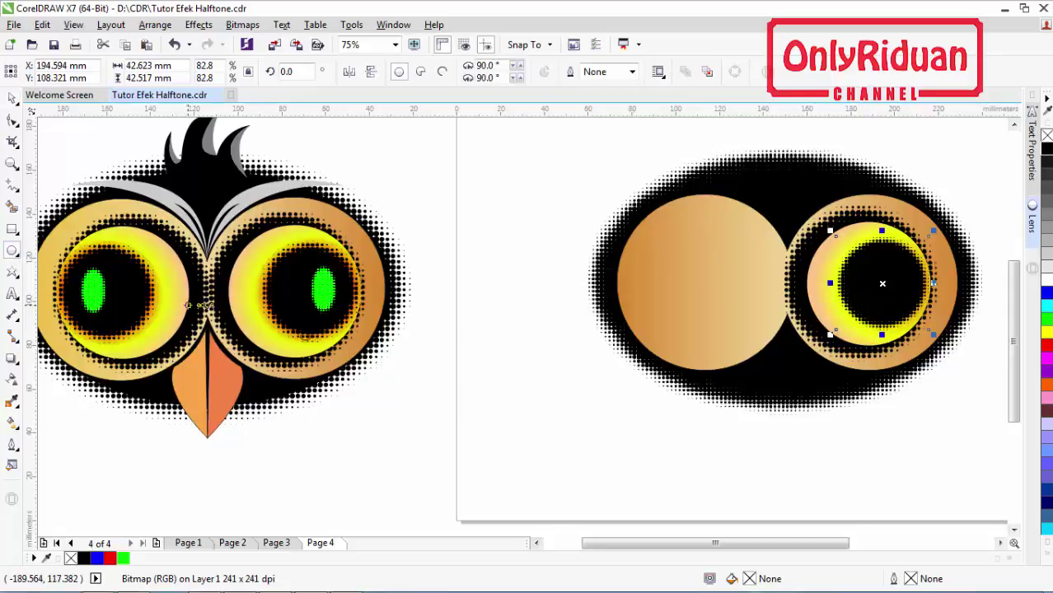
pyautogui.moveTo(505, 282); pyautogui.dragTo(528, 328)
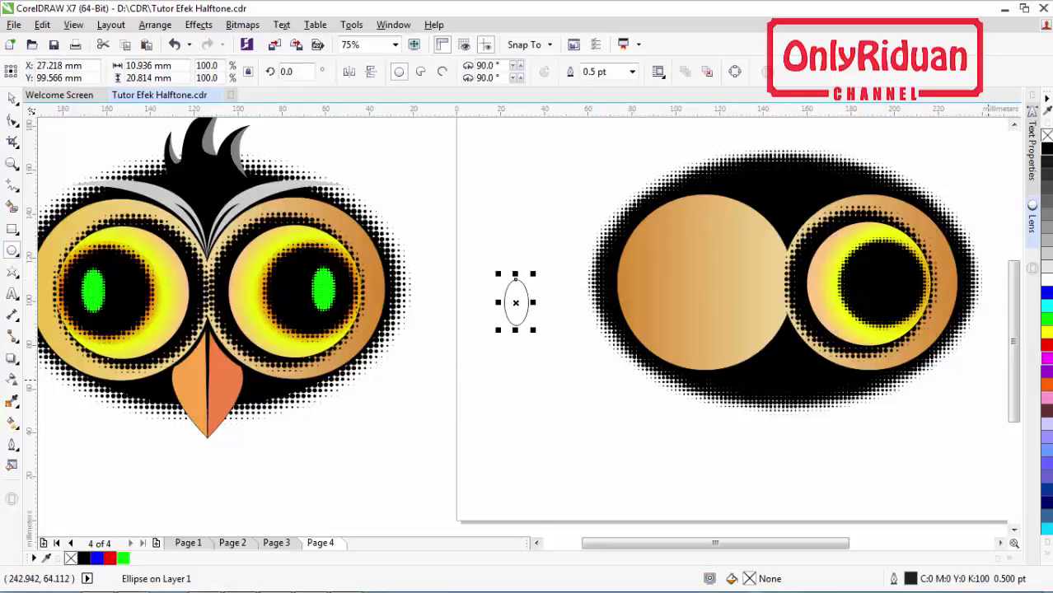
pyautogui.click(1046, 321)
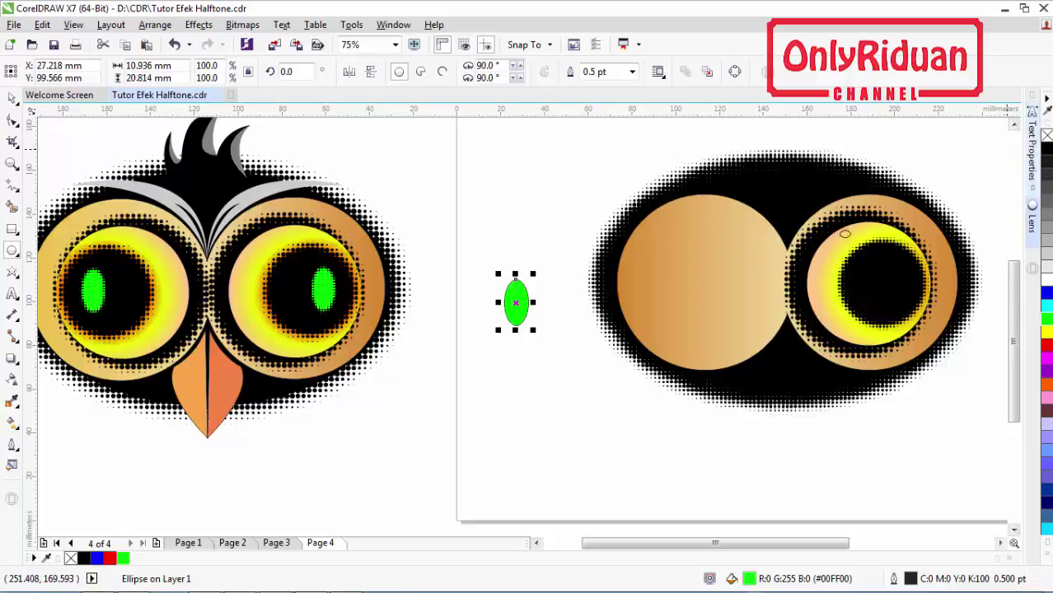
pyautogui.rightClick(1046, 135)
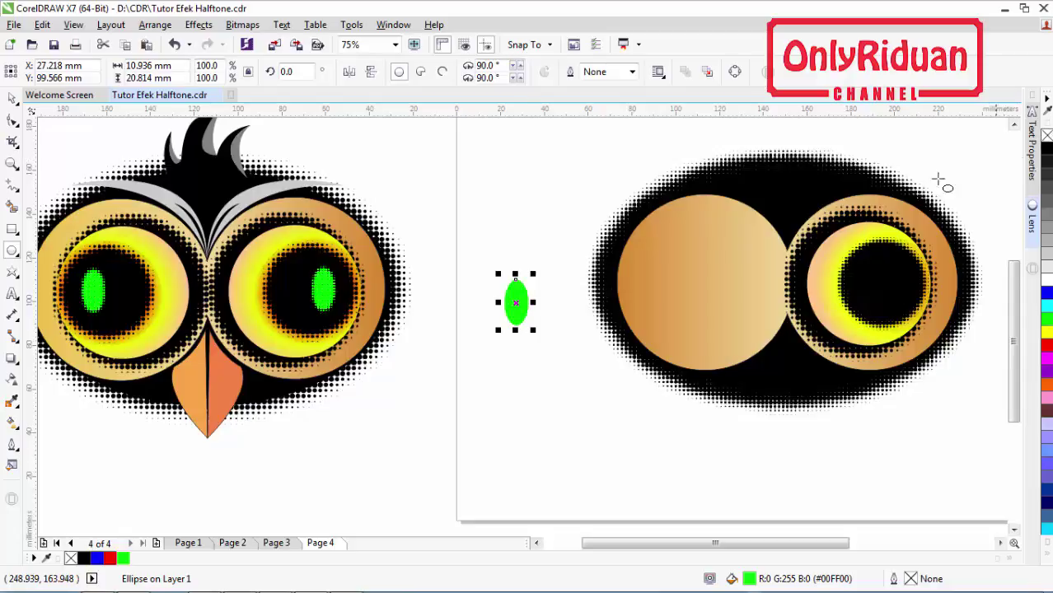
# - Convert the green ellipse to a 250 dpi RGB Color (24-bit) bitmap with a transparent background
pyautogui.click(242, 25)
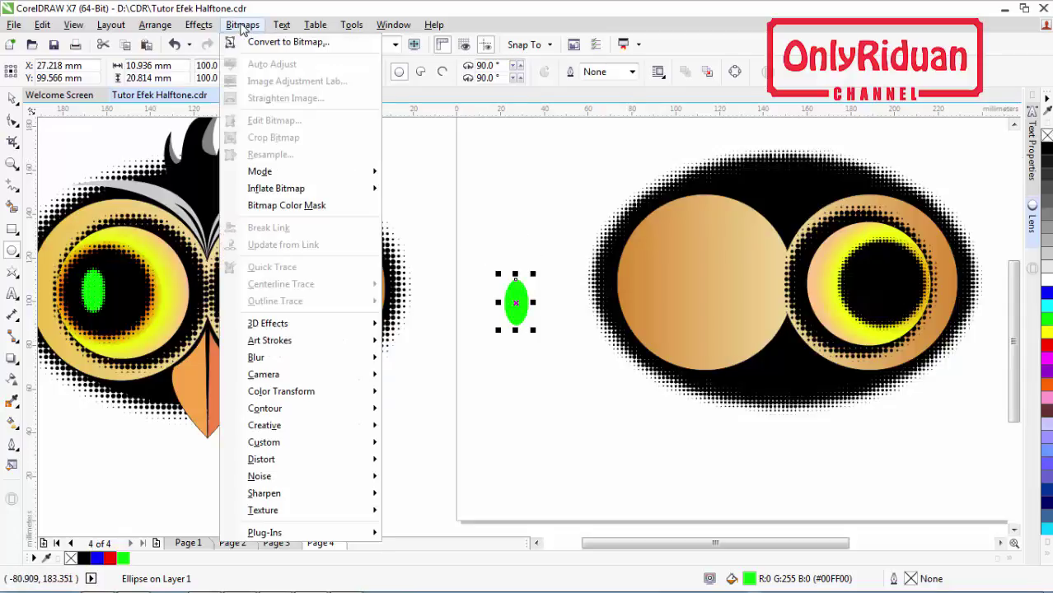
pyautogui.click(260, 39)
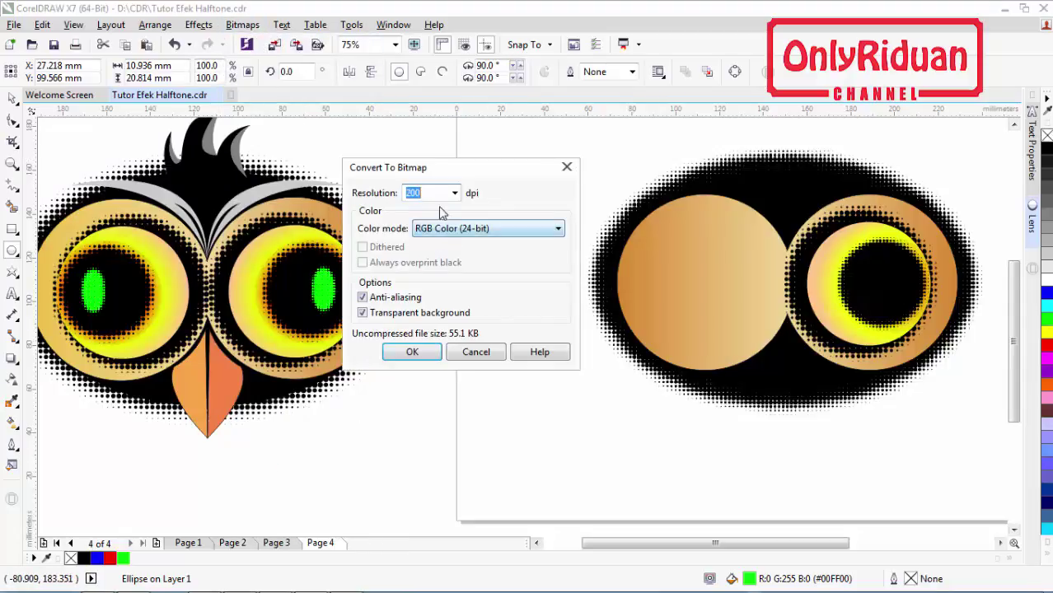
pyautogui.moveTo(466, 169); pyautogui.dragTo(382, 312)
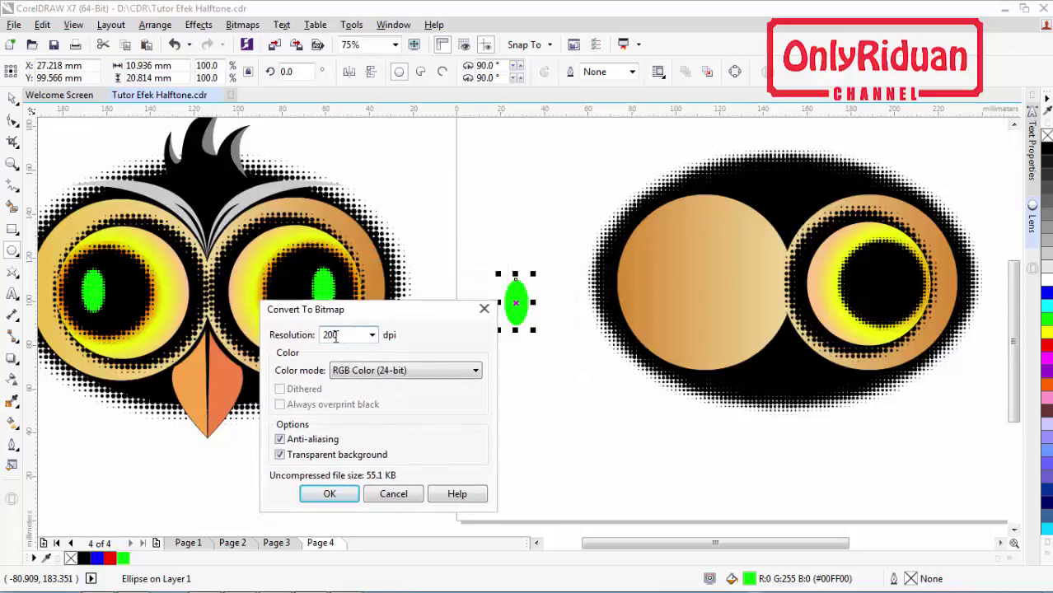
pyautogui.write('250')
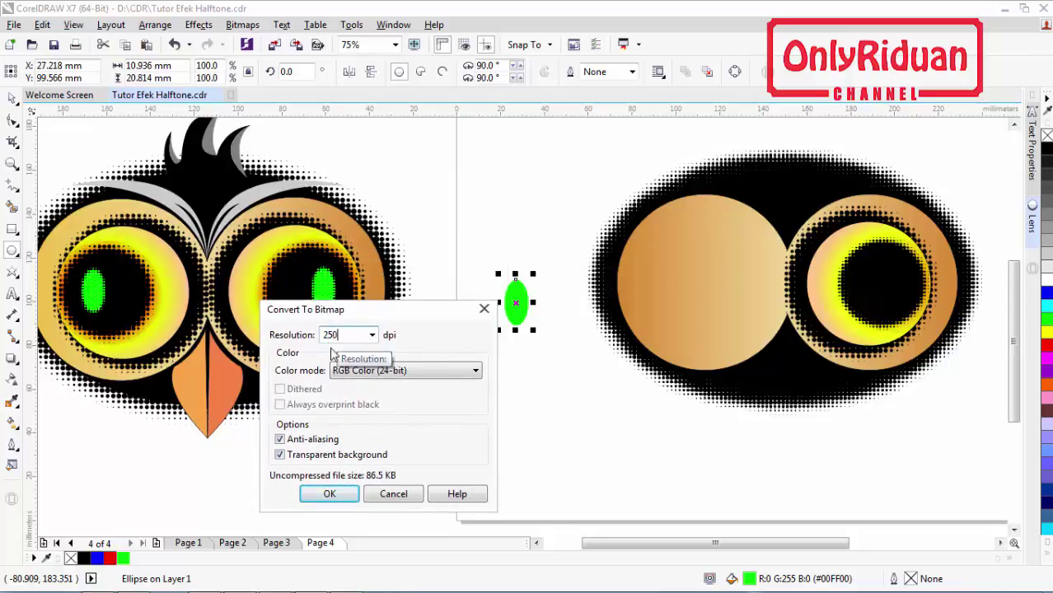
pyautogui.click(329, 494)
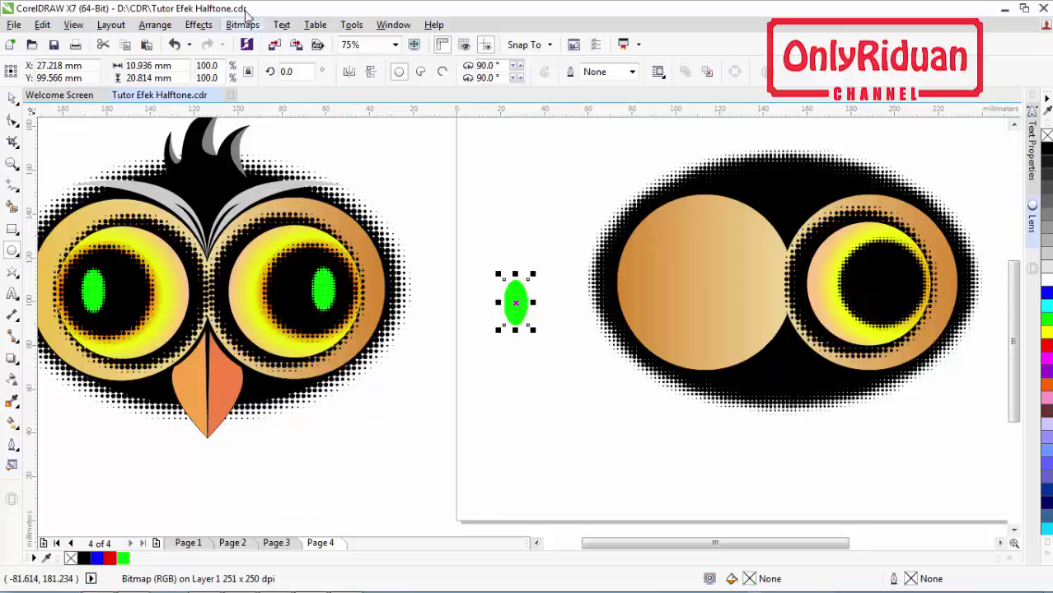
# - Apply a Gaussian Blur with an 8-pixel radius to the green ellipse bitmap
pyautogui.click(242, 26)
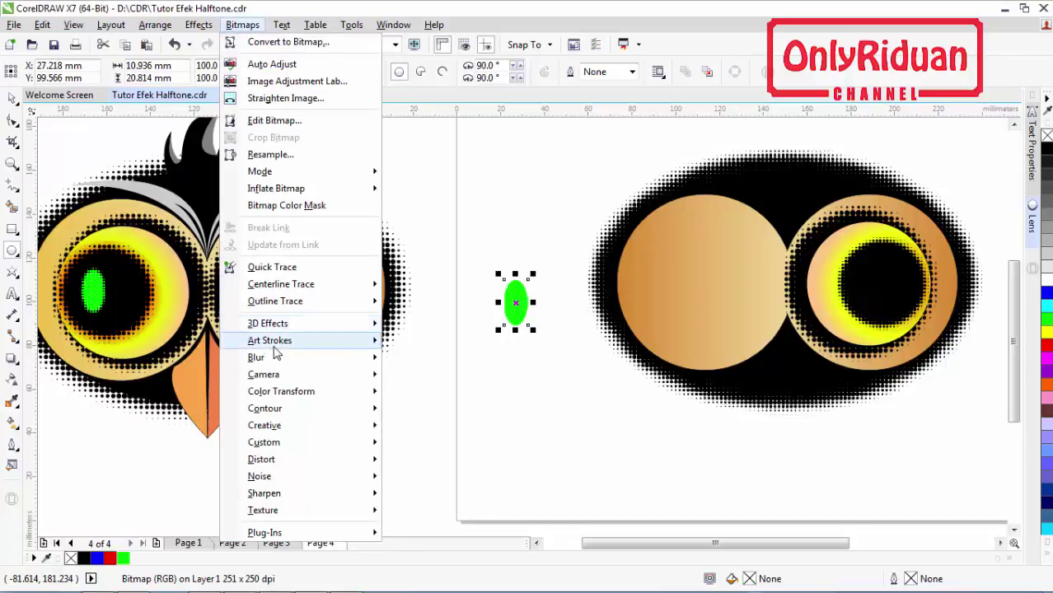
pyautogui.moveTo(364, 357)
pyautogui.click(447, 372)
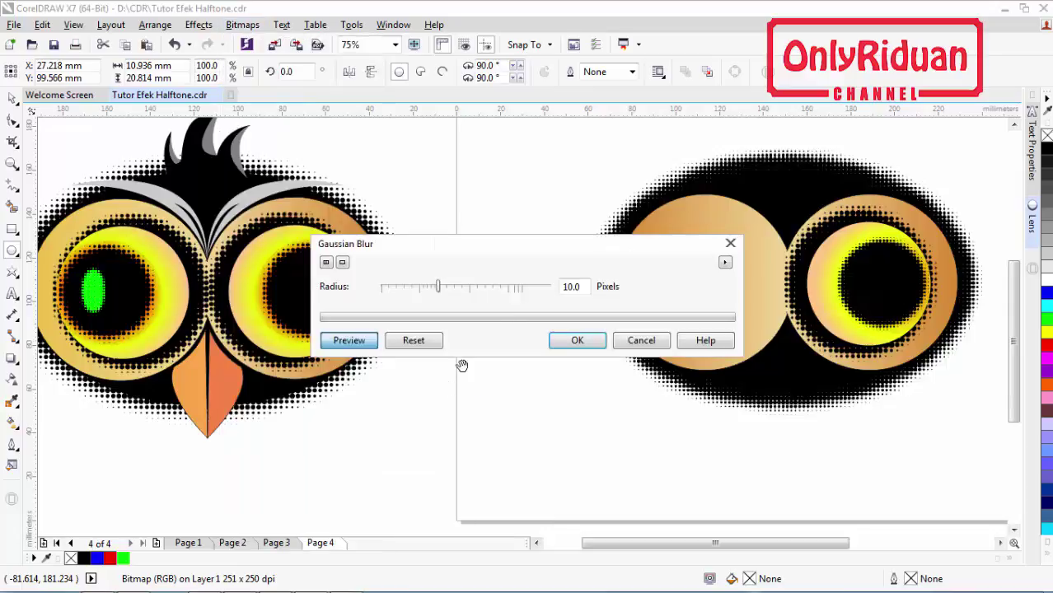
pyautogui.moveTo(497, 247); pyautogui.dragTo(550, 385)
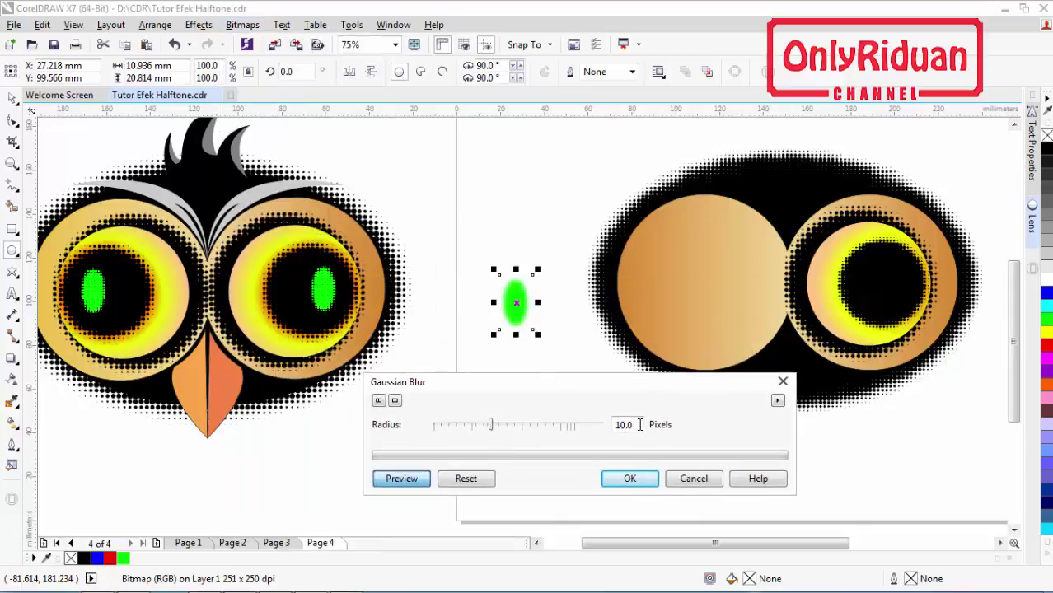
pyautogui.moveTo(639, 425); pyautogui.dragTo(610, 425)
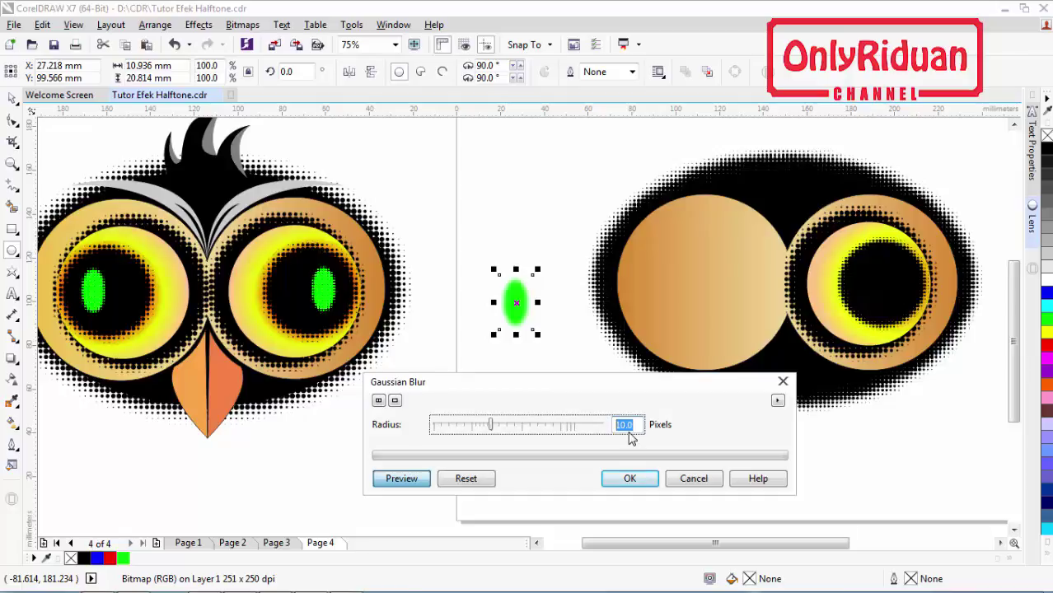
pyautogui.write('8')
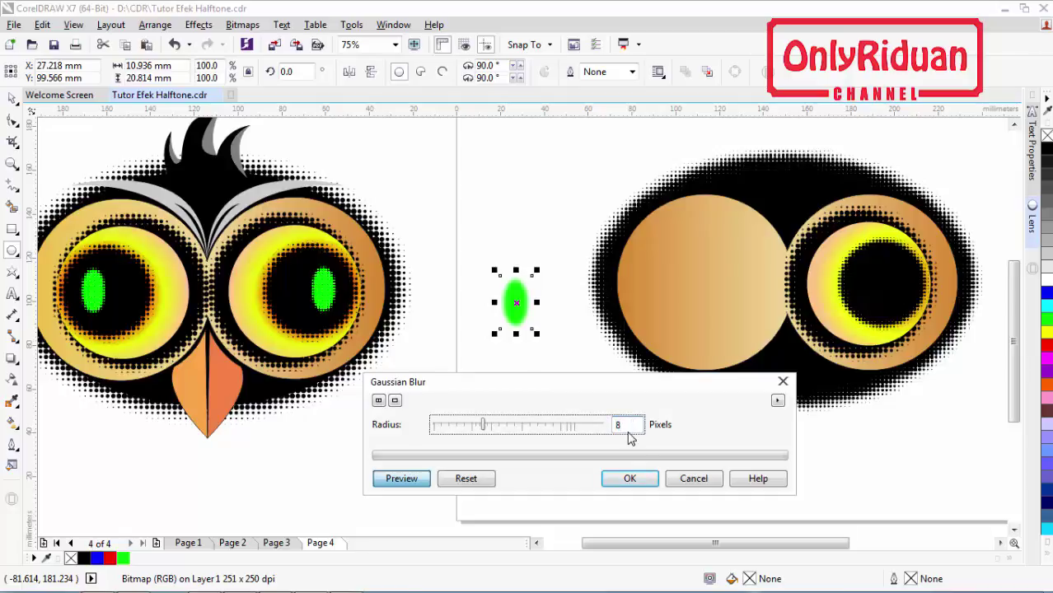
pyautogui.click(630, 479)
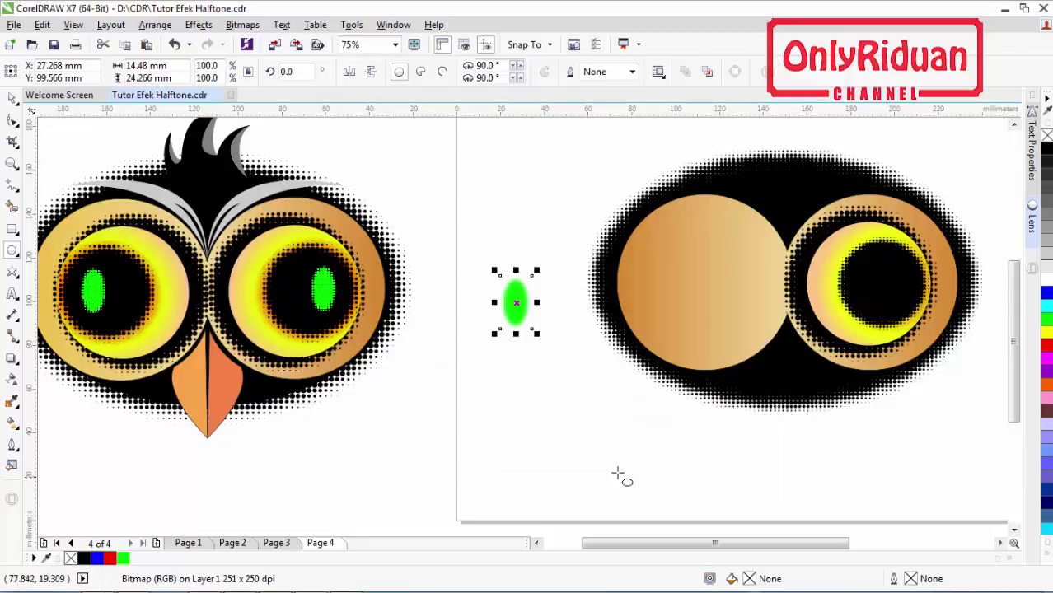
# - Move the blurred green ellipse onto the right pupil's outer side and apply Halftone with max dot radius 10 and 0° color angles
pyautogui.click(12, 97)
pyautogui.moveTo(516, 302)
pyautogui.mouseDown()
pyautogui.moveTo(902, 288)
pyautogui.moveTo(895, 283)
pyautogui.mouseUp()
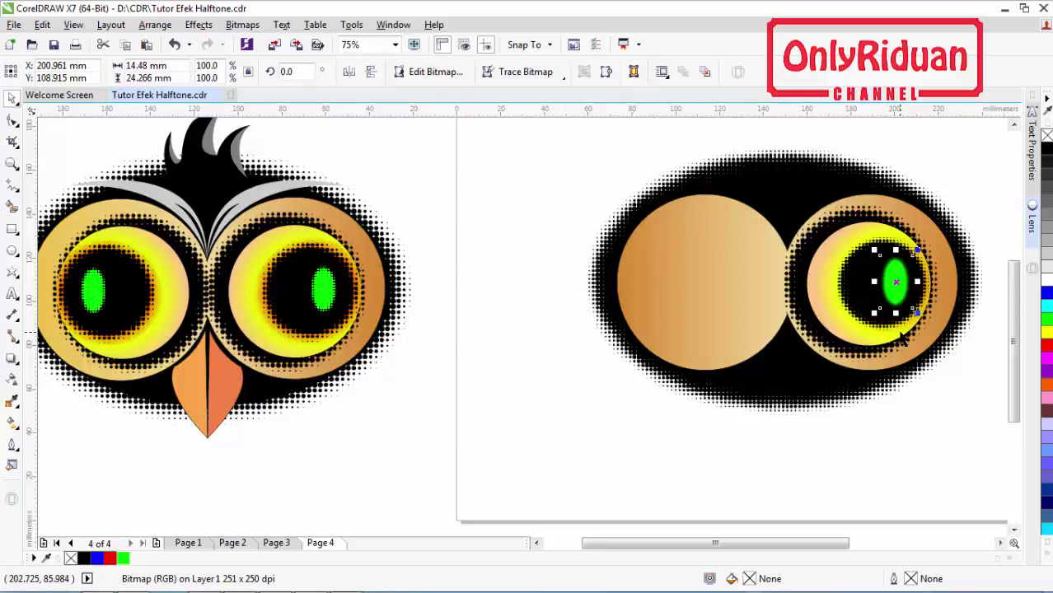
pyautogui.click(242, 24)
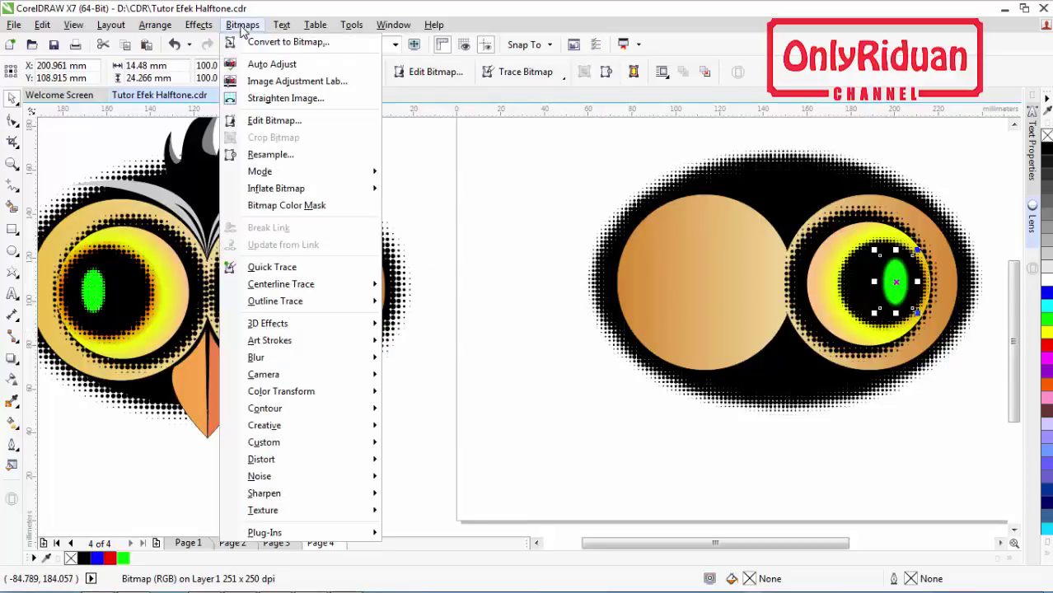
pyautogui.moveTo(288, 398)
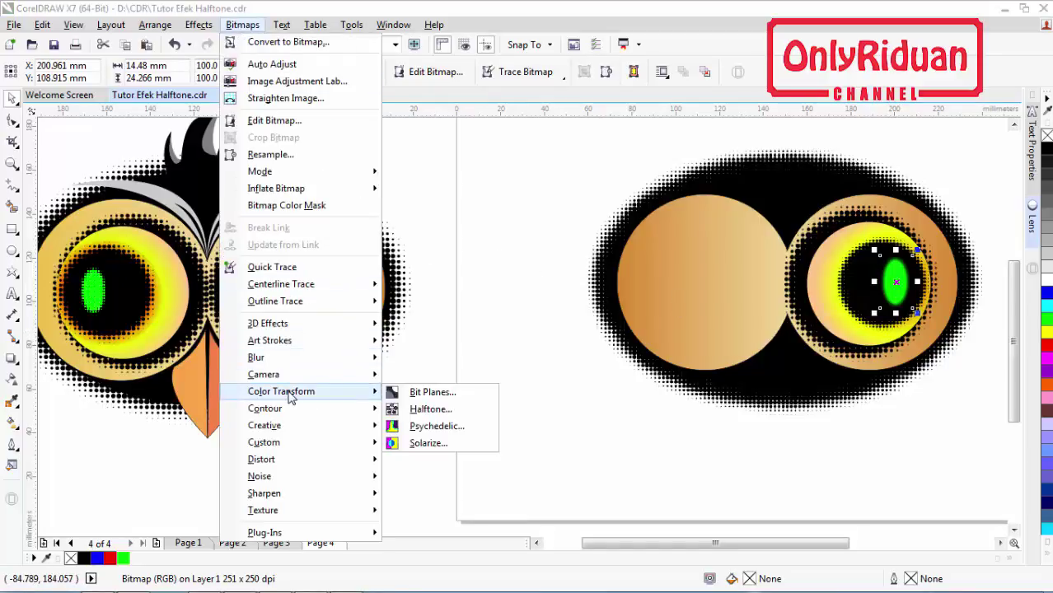
pyautogui.click(432, 409)
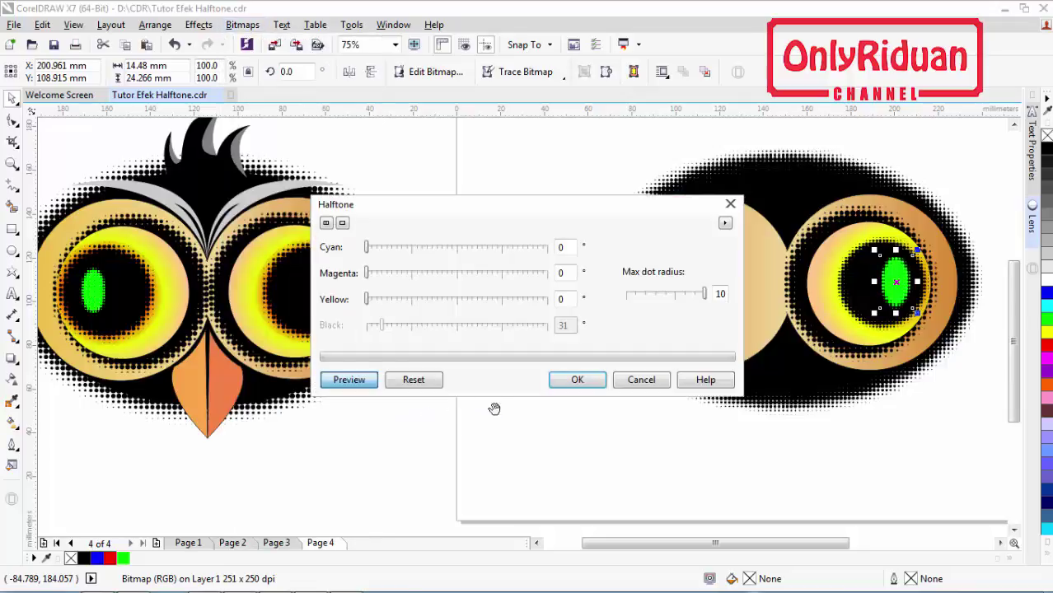
pyautogui.click(588, 387)
pyautogui.click(720, 451)
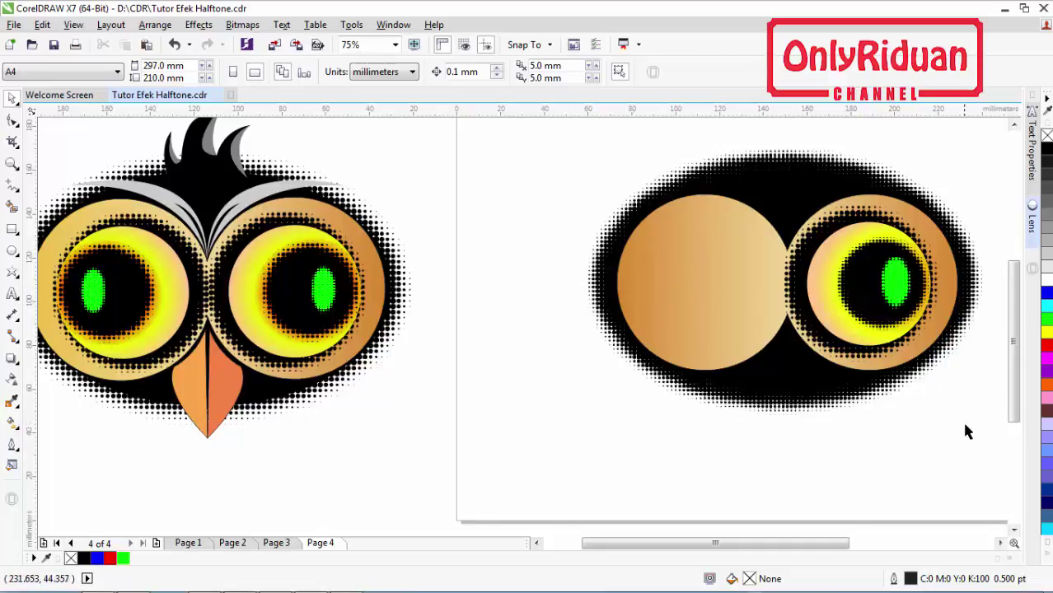
# - Duplicate the right eye's halftone ring, iris, pupil and highlight, mirror the copy horizontally and place it over the left eye's circle
pyautogui.moveTo(965, 426); pyautogui.dragTo(763, 179)
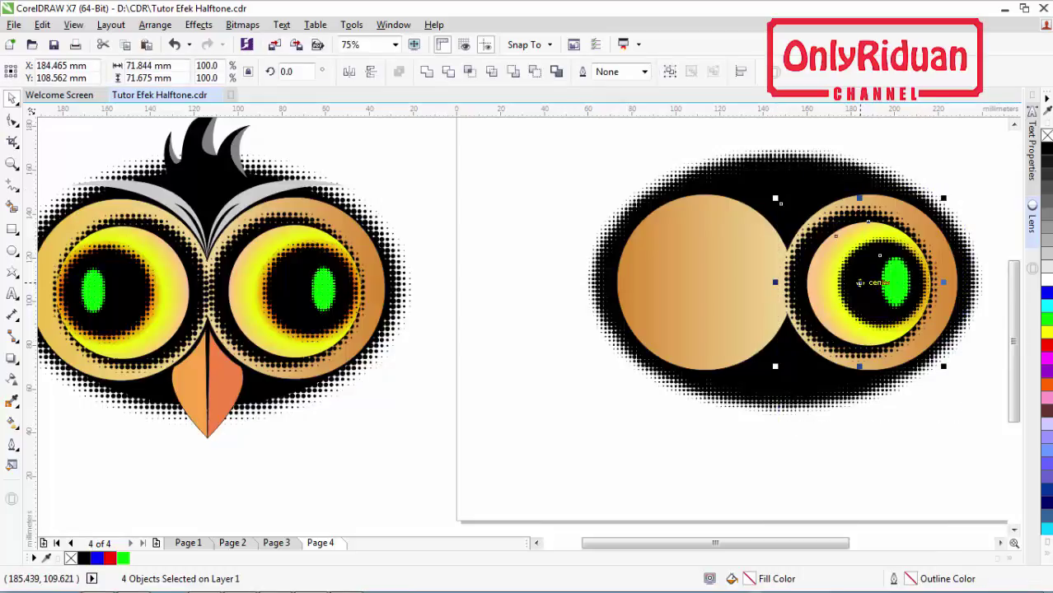
pyautogui.moveTo(859, 282); pyautogui.dragTo(492, 365)
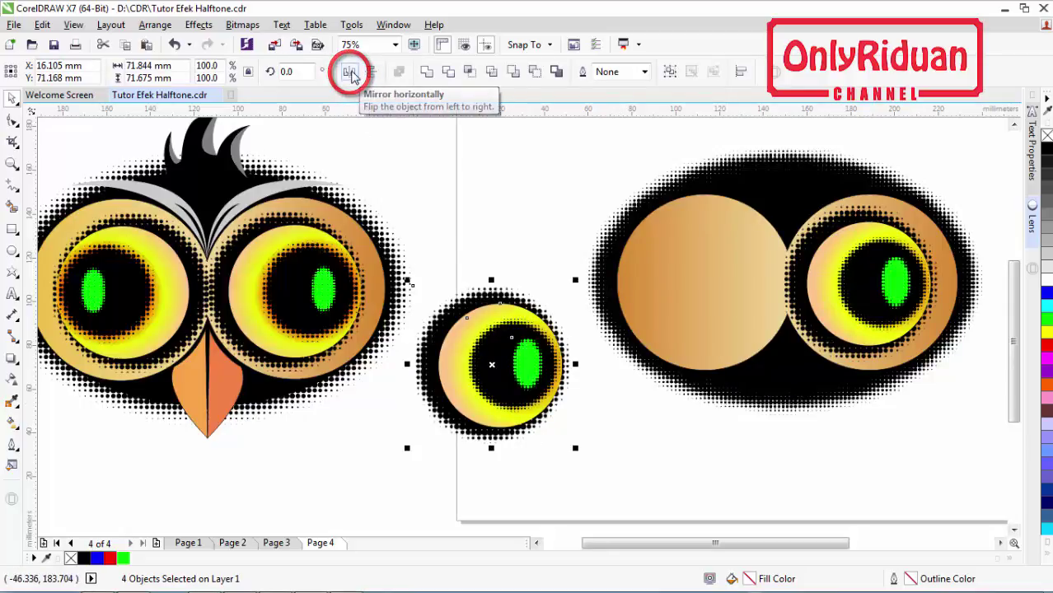
pyautogui.click(350, 73)
pyautogui.moveTo(491, 364); pyautogui.dragTo(713, 285)
pyautogui.press('Left')
pyautogui.press('Left')
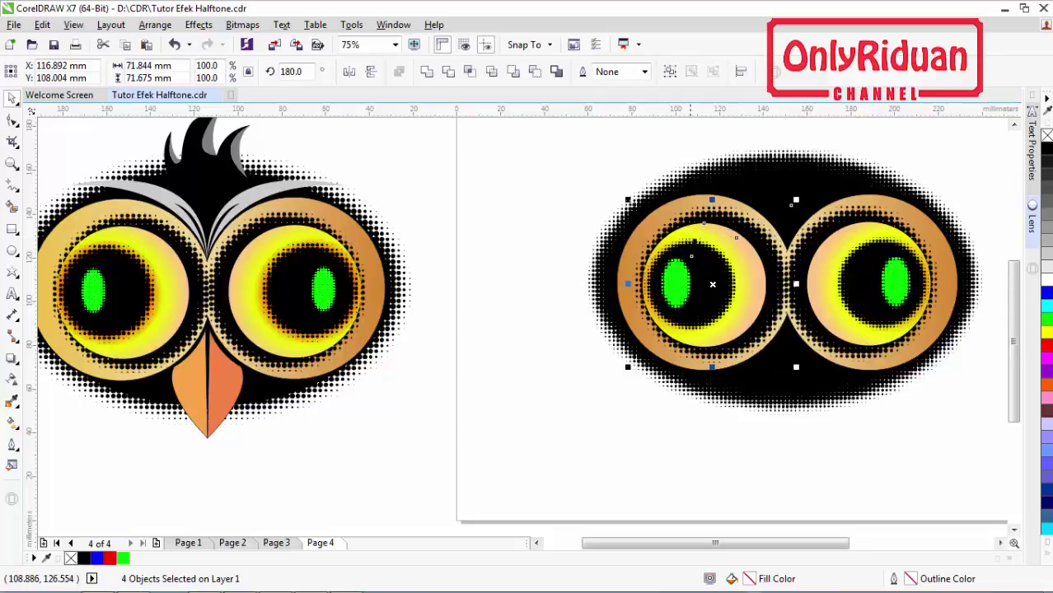
# - Align all parts of both eyes on their horizontal centre line and group them
pyautogui.moveTo(494, 157); pyautogui.dragTo(989, 385)
pyautogui.press('e')
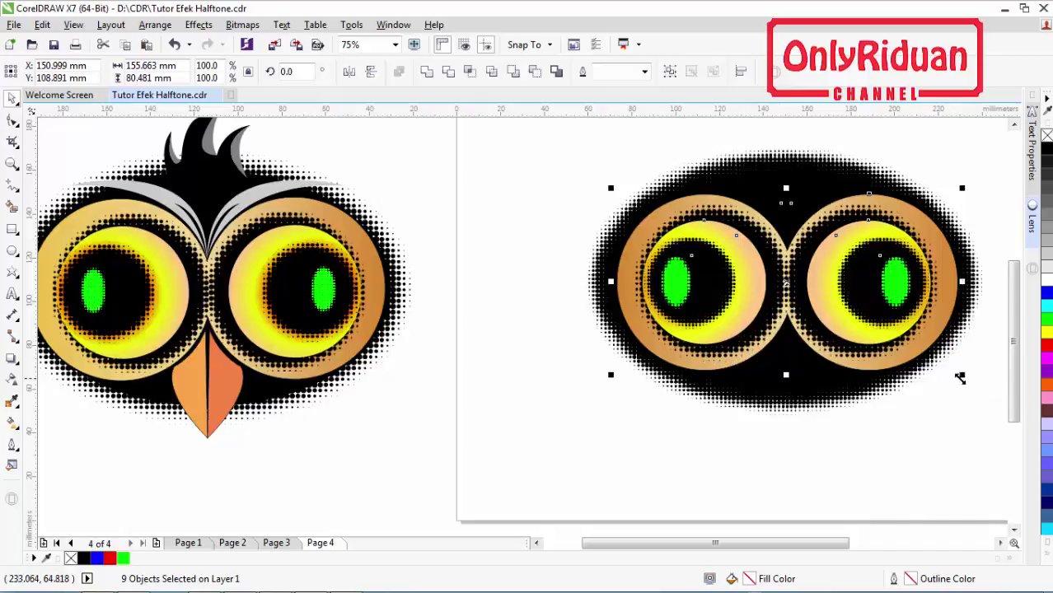
pyautogui.click(515, 340)
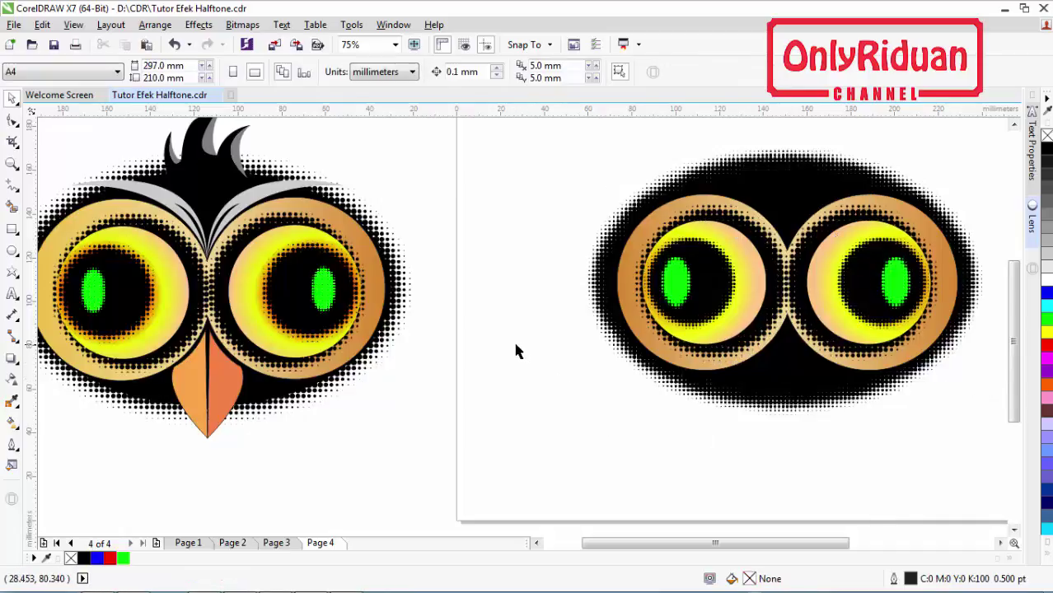
pyautogui.moveTo(577, 183); pyautogui.dragTo(978, 388)
pyautogui.hotkey('ctrl', 'g')
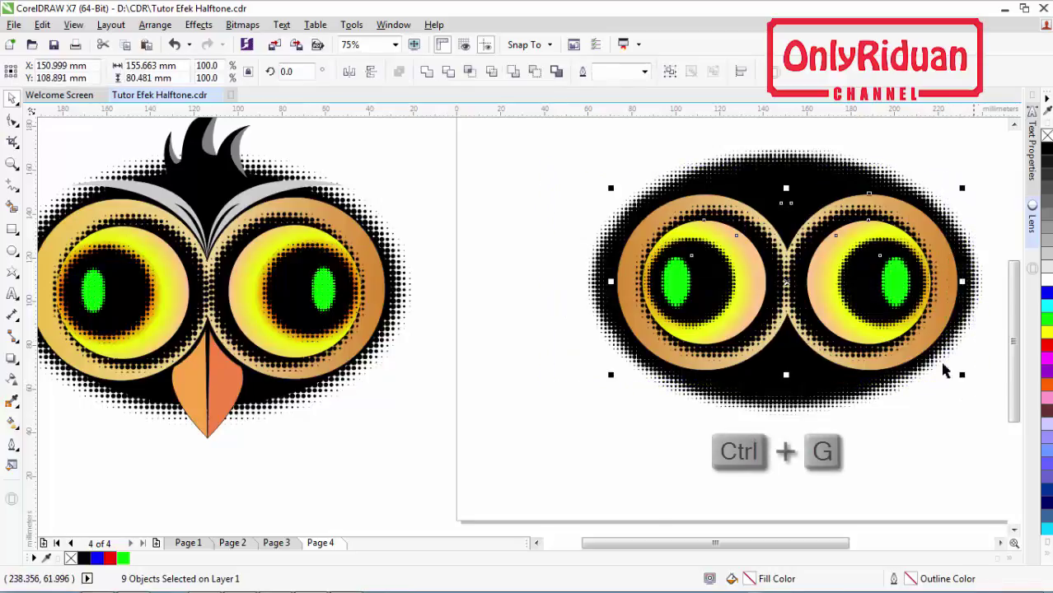
pyautogui.click(669, 72)
# - Centre the grouped eyes both horizontally and vertically with the black halftone ellipse behind them
pyautogui.moveTo(517, 129); pyautogui.dragTo(996, 465)
pyautogui.press('c')
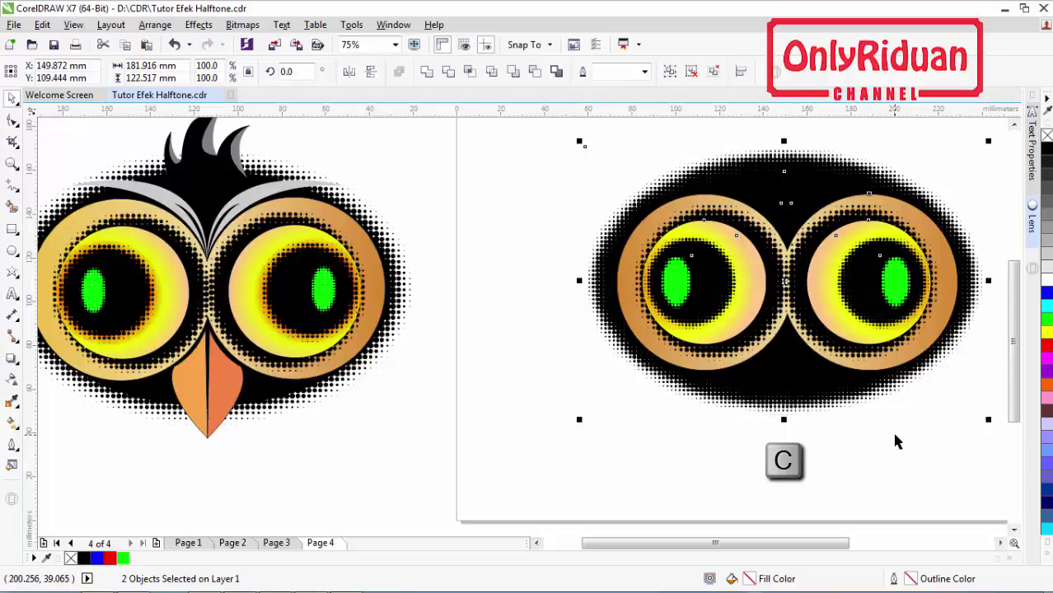
pyautogui.press('e')
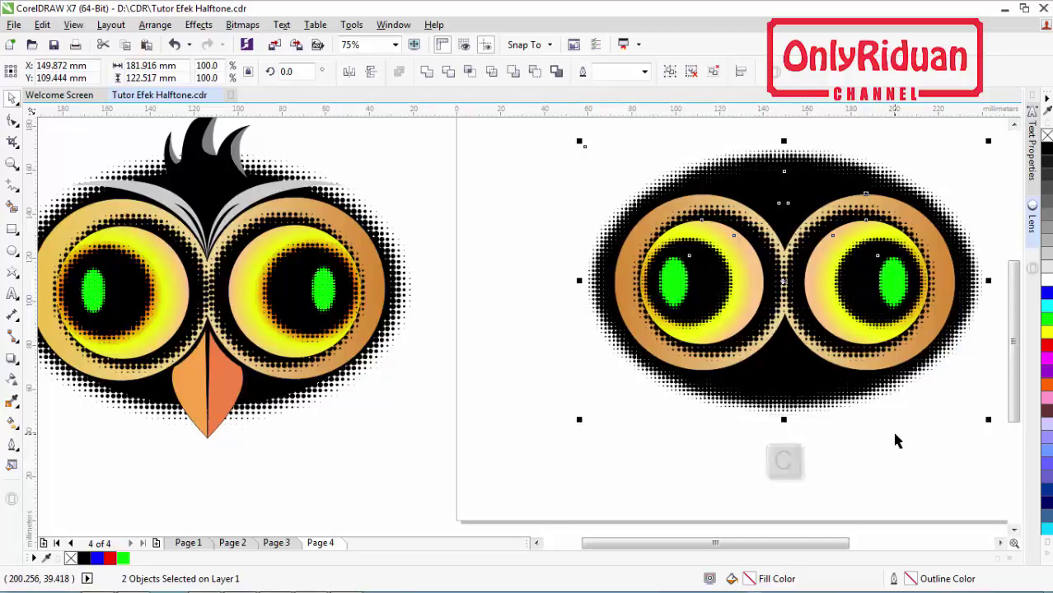
pyautogui.click(894, 435)
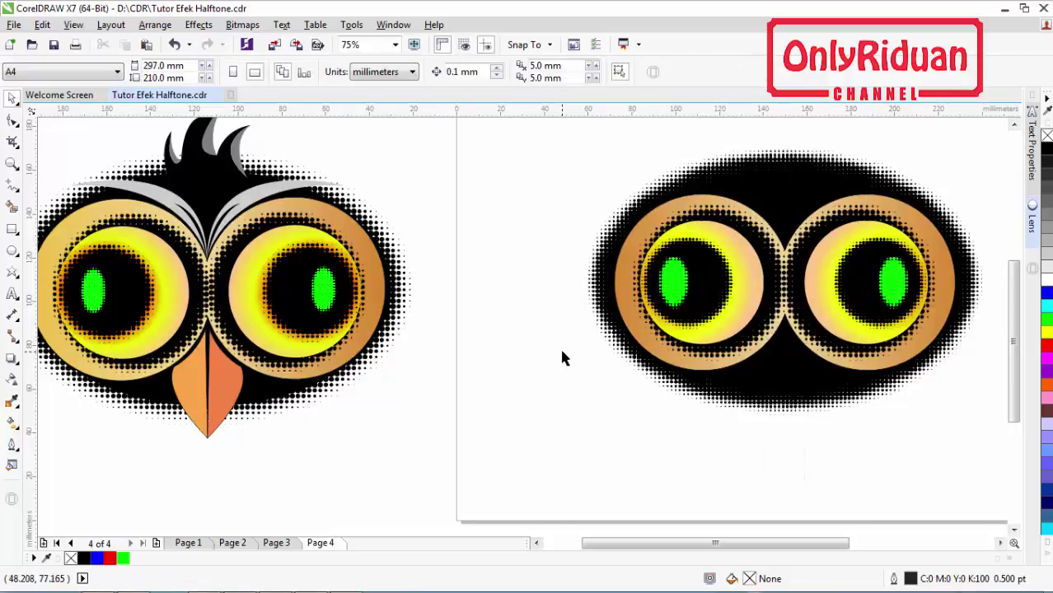
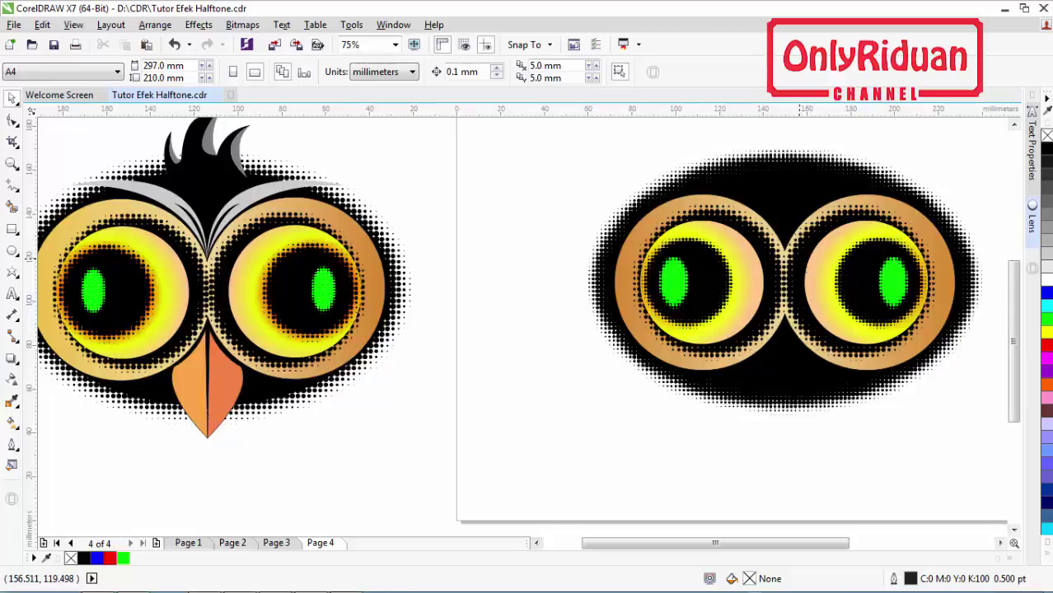
# - Place a vertical guideline through the centre of the new owl's face at X 149.872 mm
pyautogui.click(30, 281)
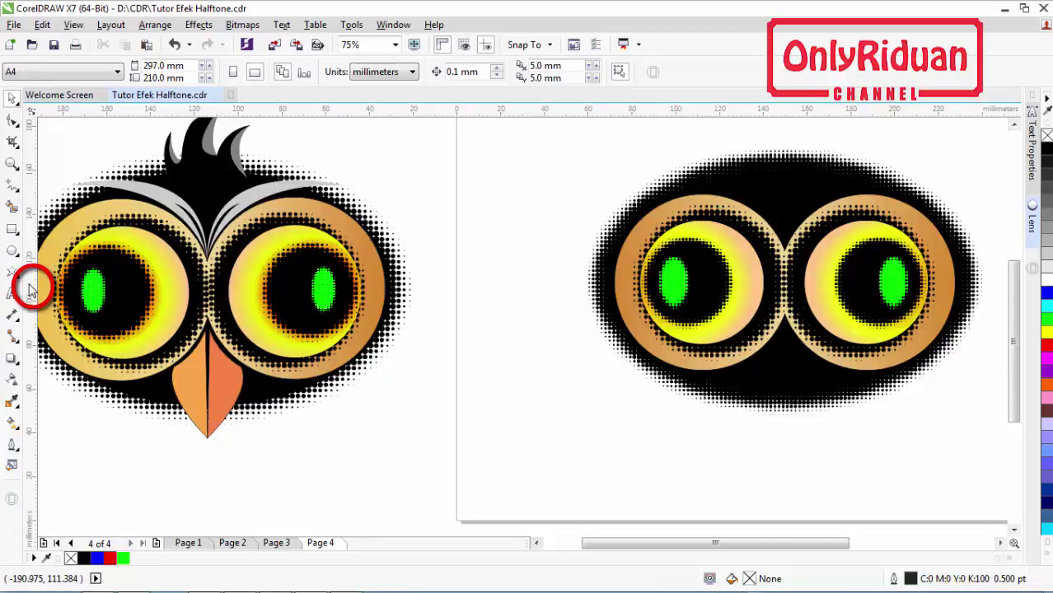
pyautogui.moveTo(30, 288); pyautogui.dragTo(785, 323)
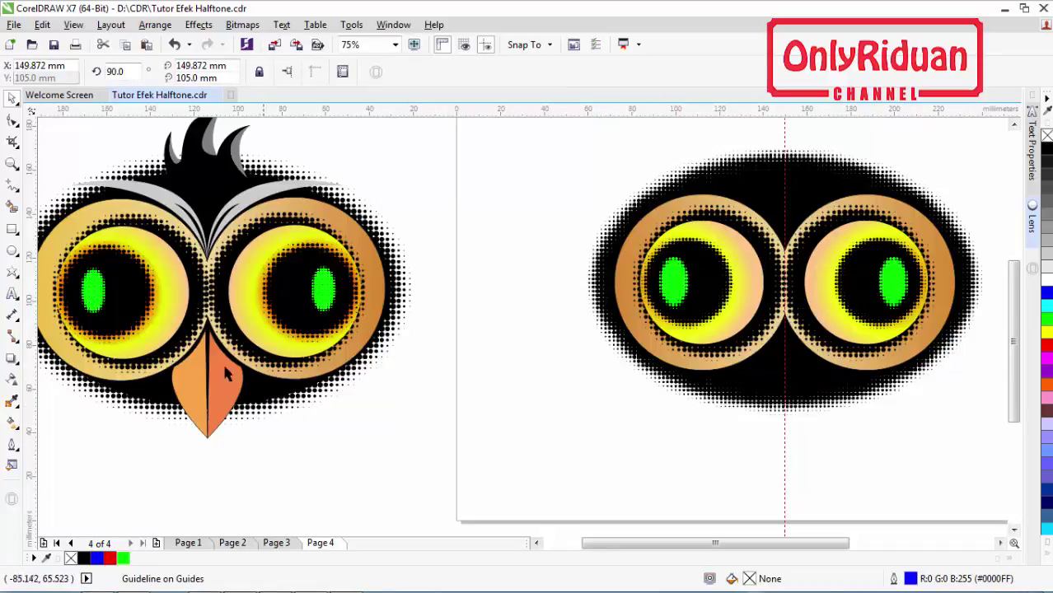
# - Draw the beak's right half with the Pen tool as a closed curved shape about 13 by 47 mm, its straight edge on the guideline
pyautogui.click(14, 187)
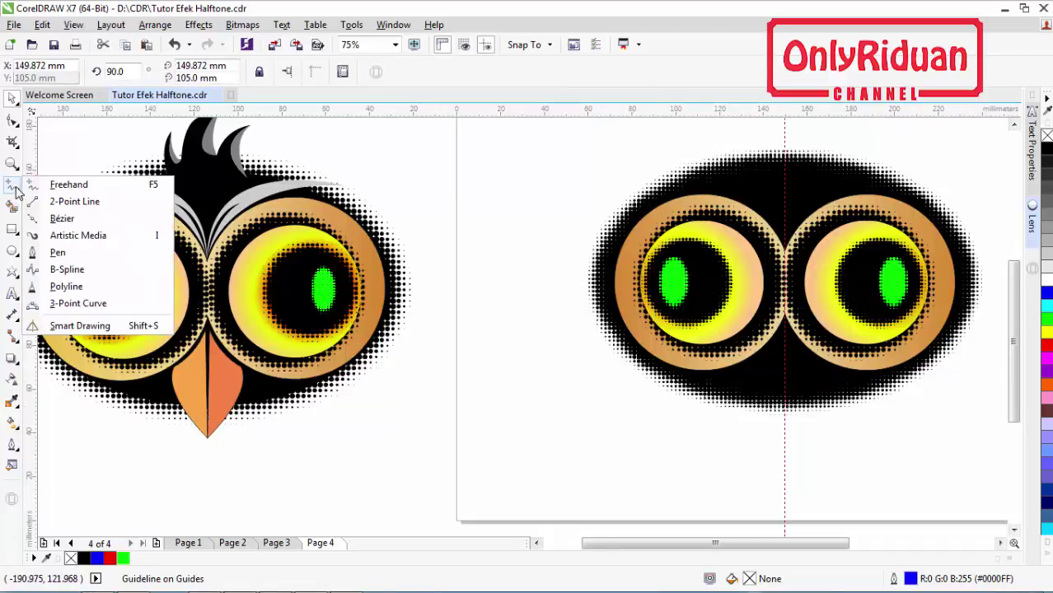
pyautogui.click(57, 253)
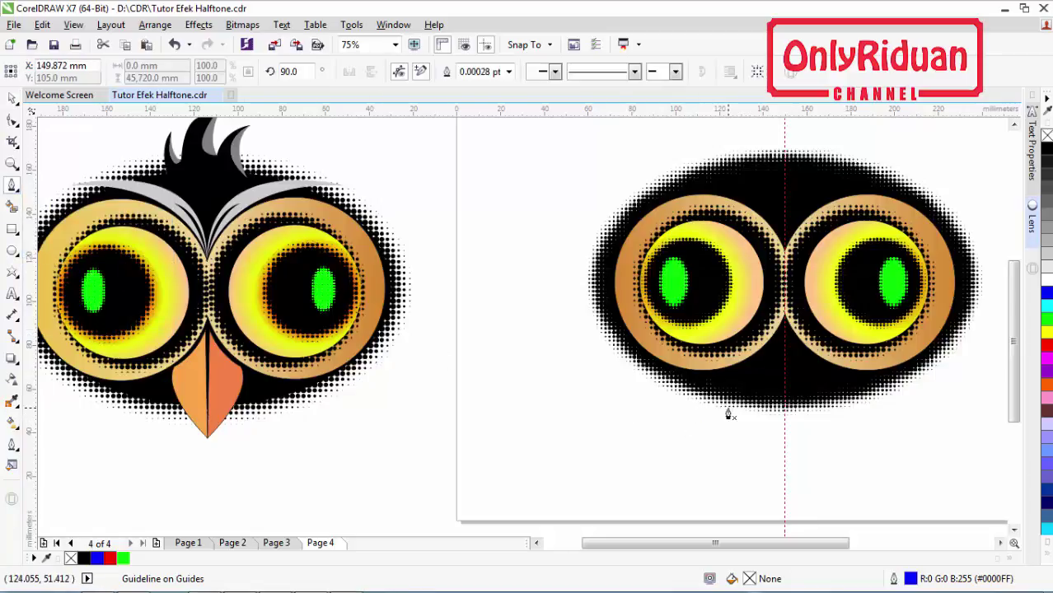
pyautogui.click(784, 430)
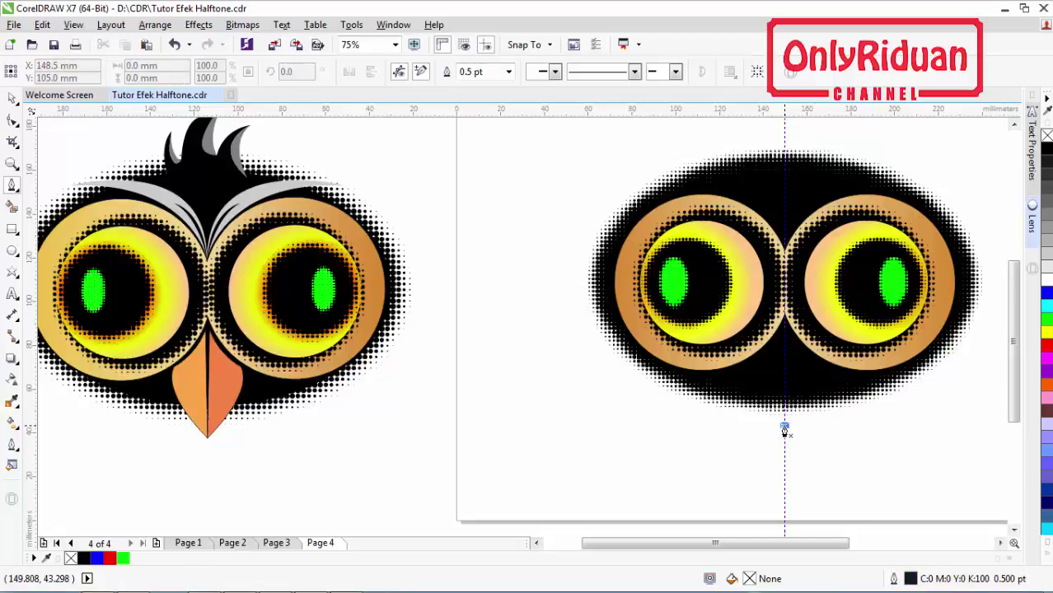
pyautogui.click(814, 366)
pyautogui.moveTo(813, 363); pyautogui.dragTo(812, 314)
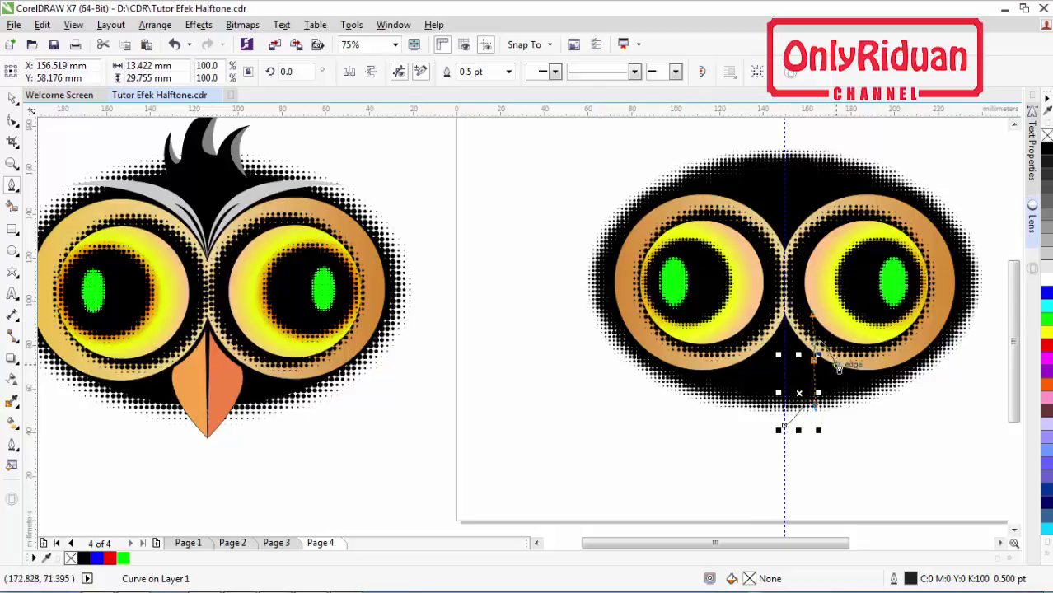
pyautogui.press('alt')
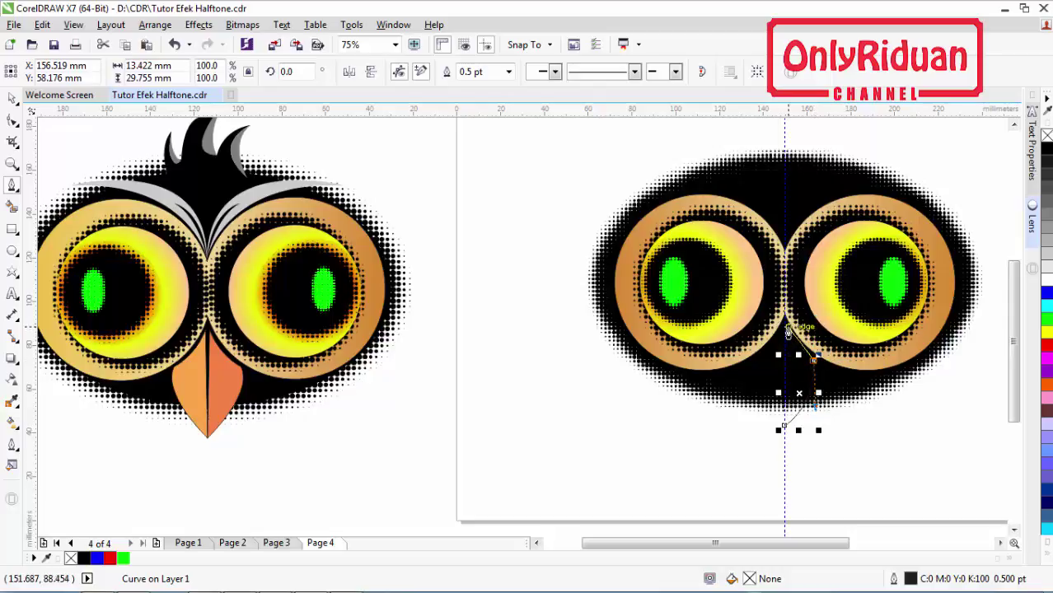
pyautogui.scroll(3, 788, 334)
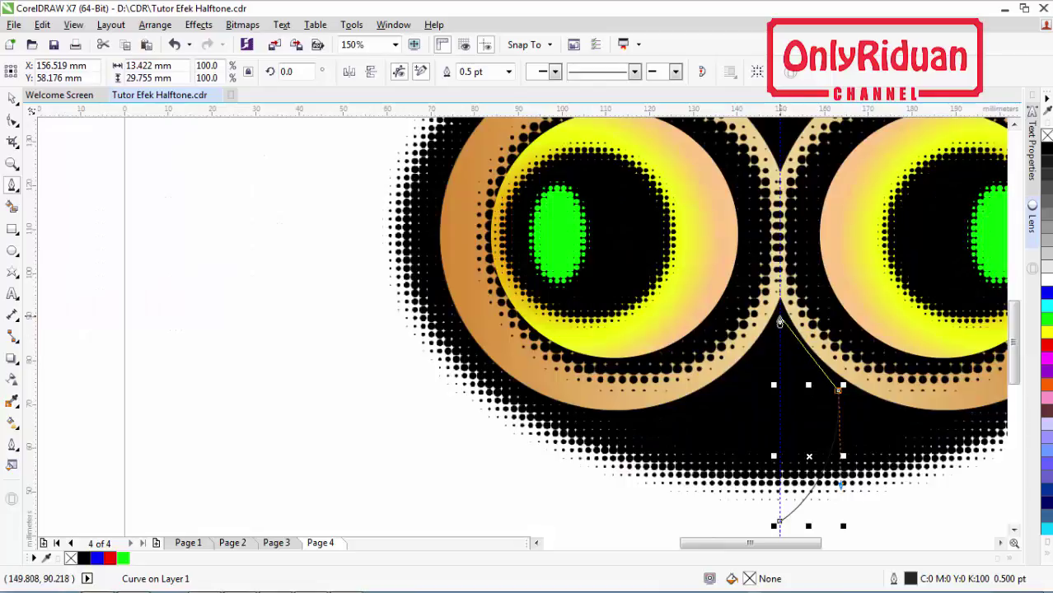
pyautogui.click(780, 321)
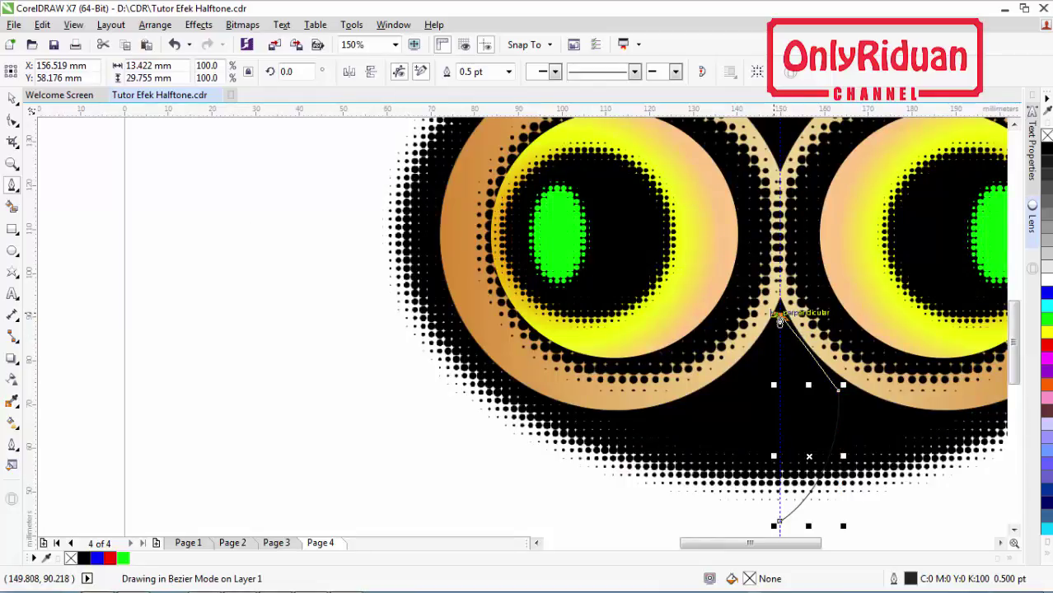
pyautogui.moveTo(779, 321); pyautogui.dragTo(759, 275)
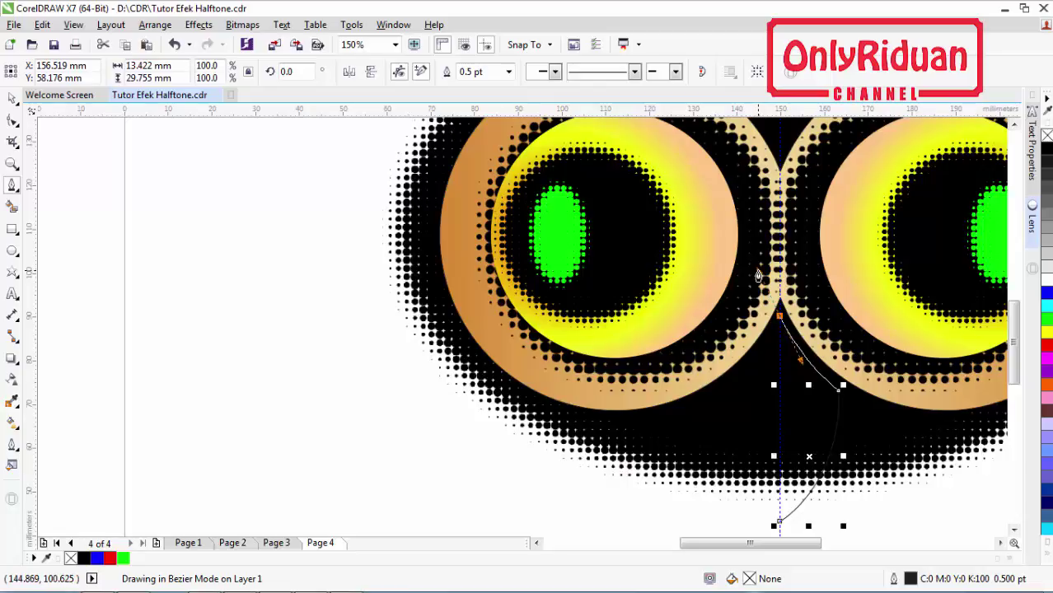
pyautogui.moveTo(758, 276); pyautogui.dragTo(758, 277)
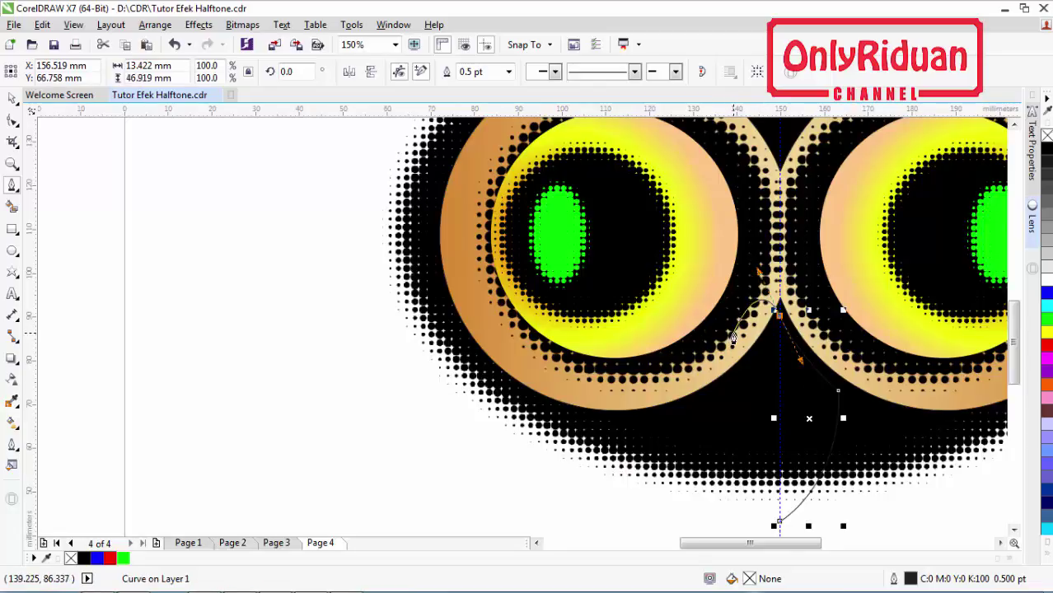
pyautogui.press('alt')
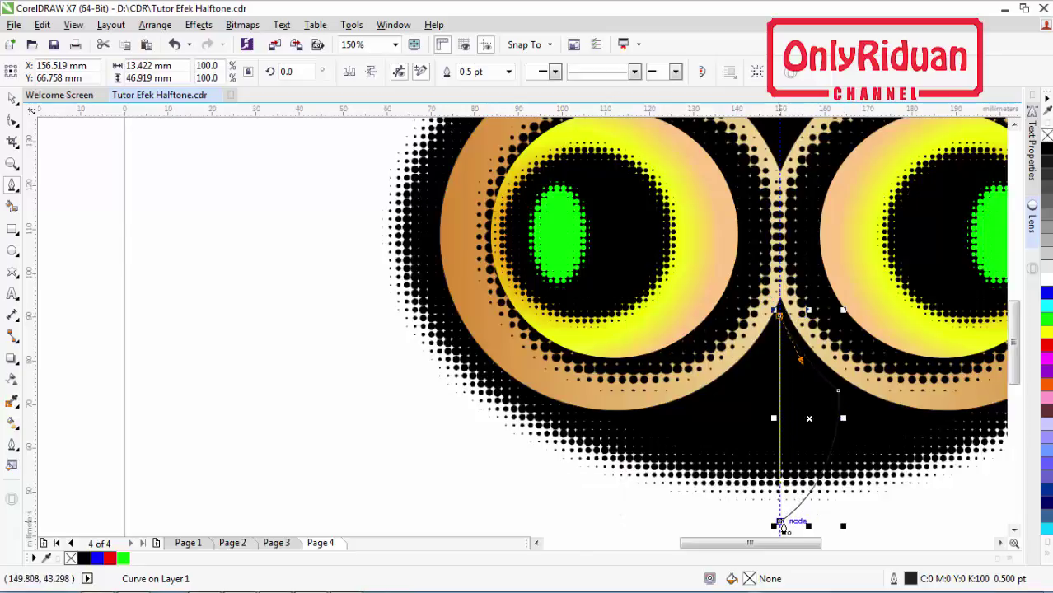
pyautogui.click(781, 525)
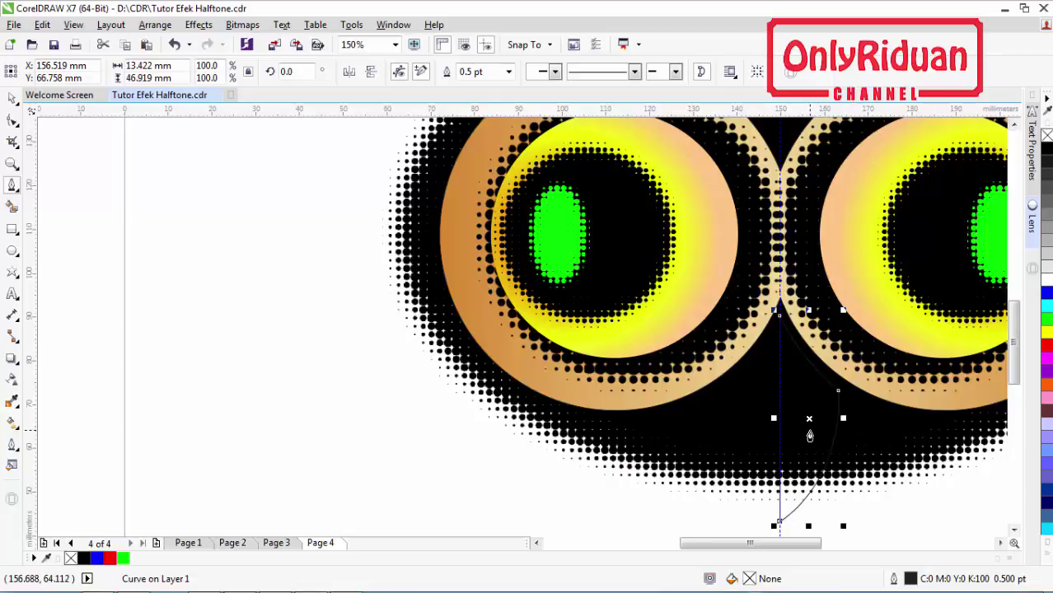
pyautogui.click(816, 388)
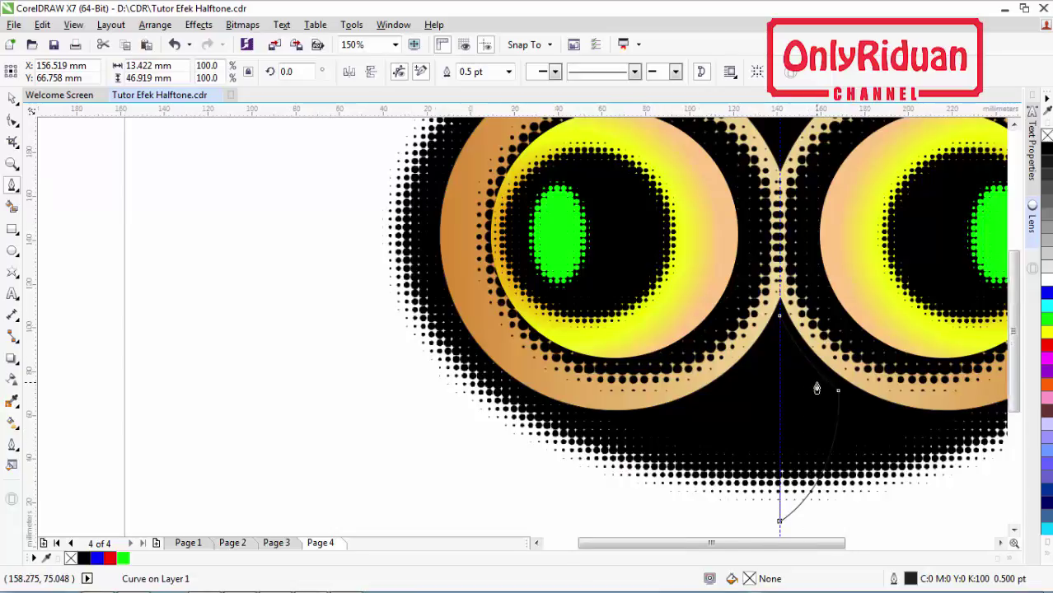
# - Reshape the right beak half, moving its top node slightly right of the guideline and its outer node outward, to about 15 by 46 mm
pyautogui.scroll(-1, 816, 388)
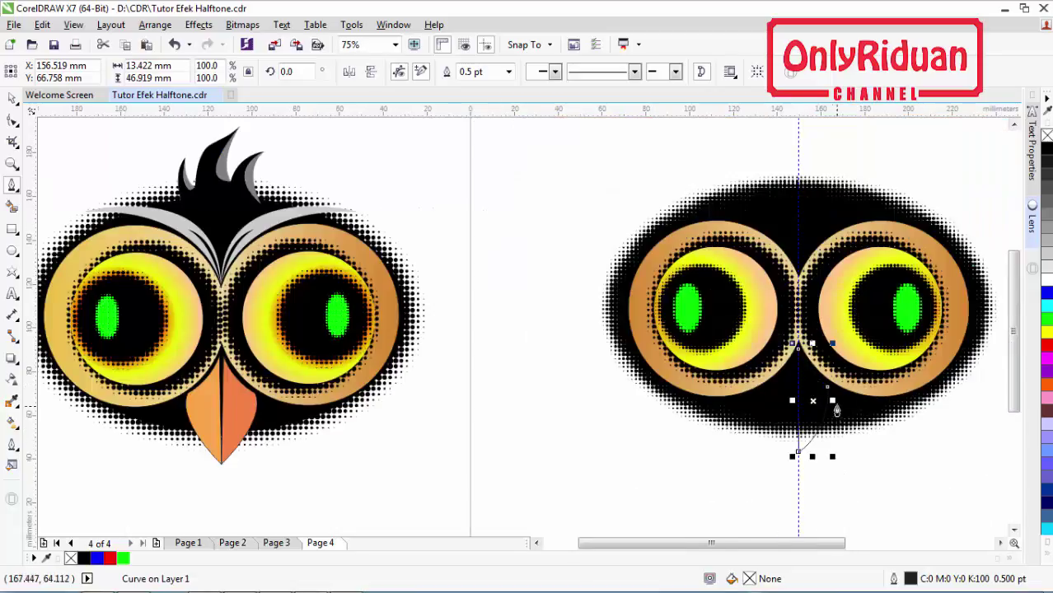
pyautogui.scroll(1, 798, 352)
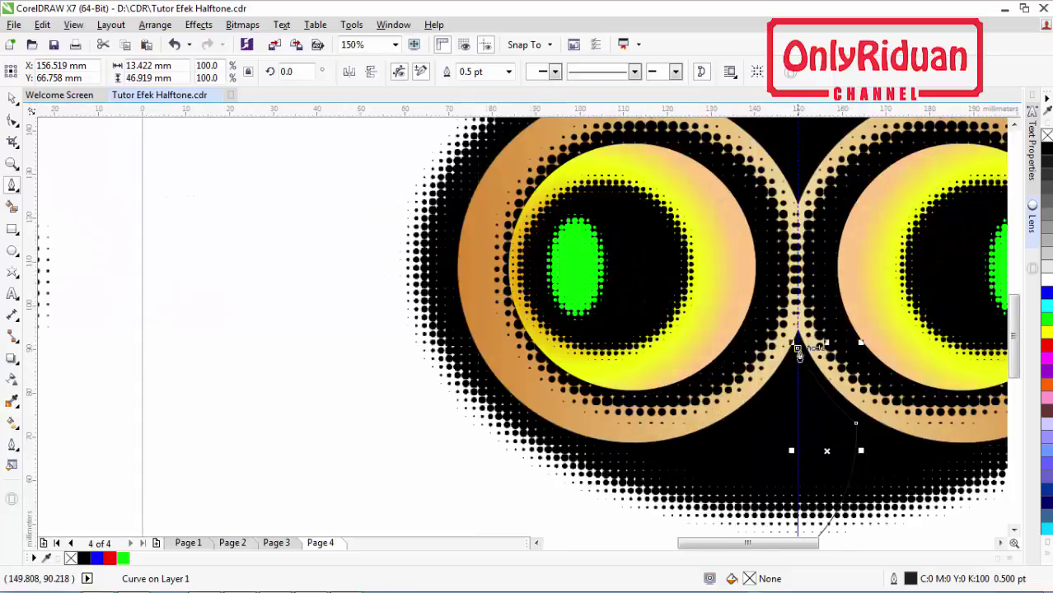
pyautogui.scroll(1, 798, 352)
pyautogui.click(13, 117)
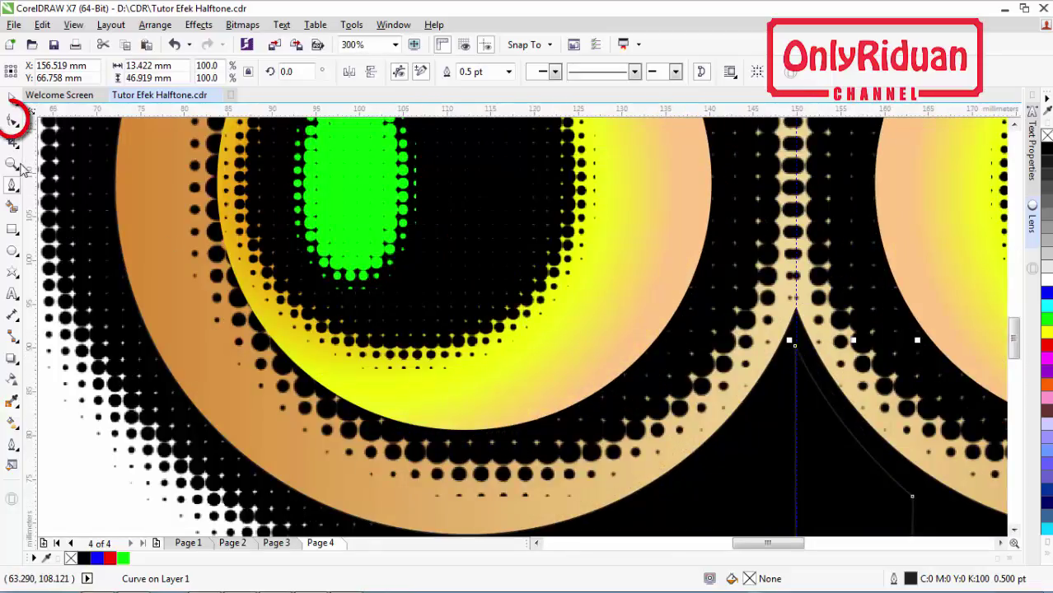
pyautogui.click(13, 121)
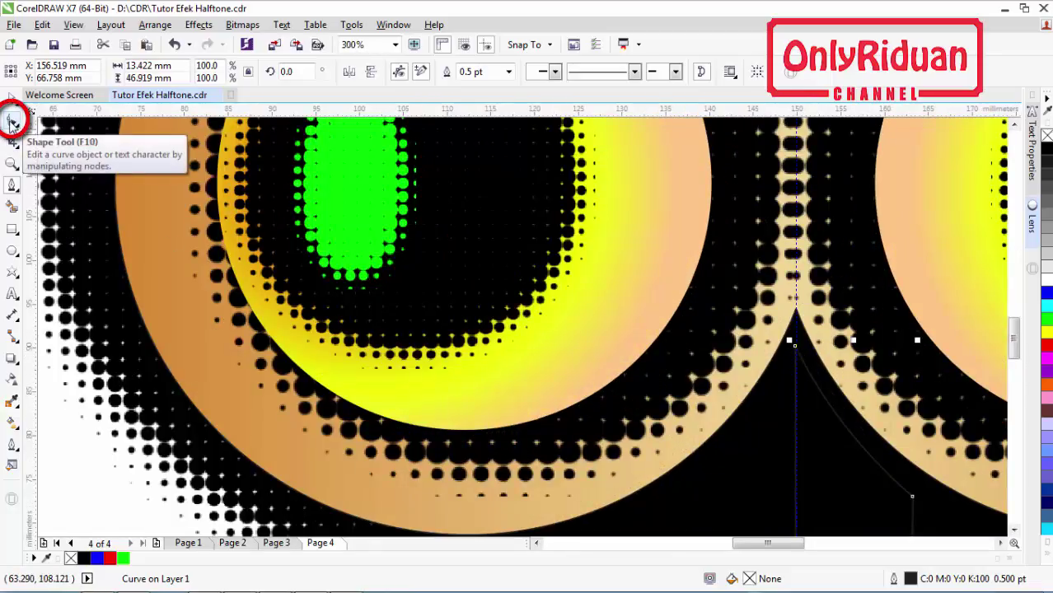
pyautogui.click(13, 121)
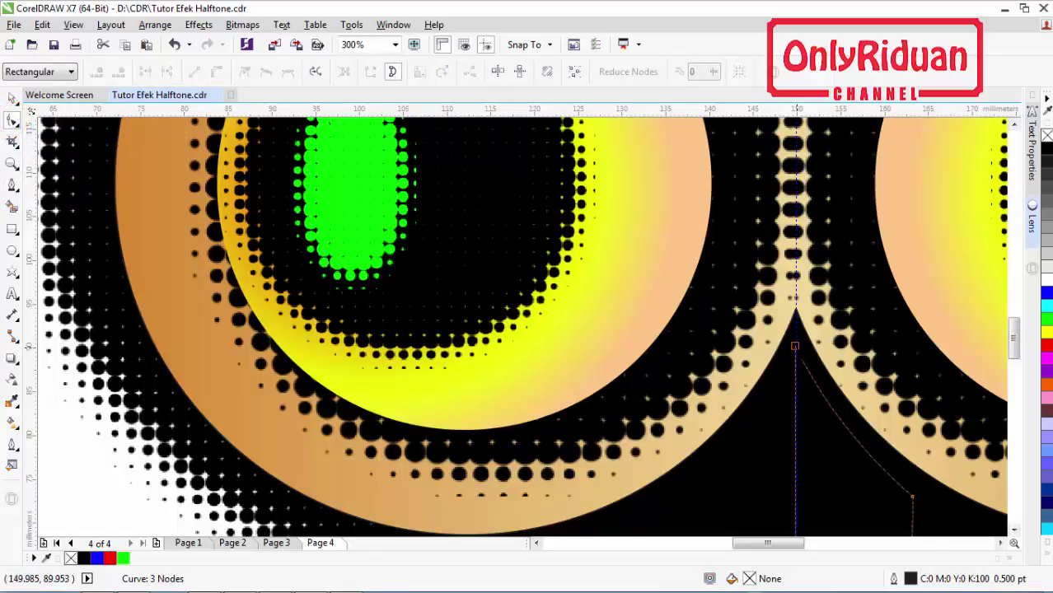
pyautogui.moveTo(795, 347); pyautogui.dragTo(803, 352)
pyautogui.scroll(-4, 802, 353)
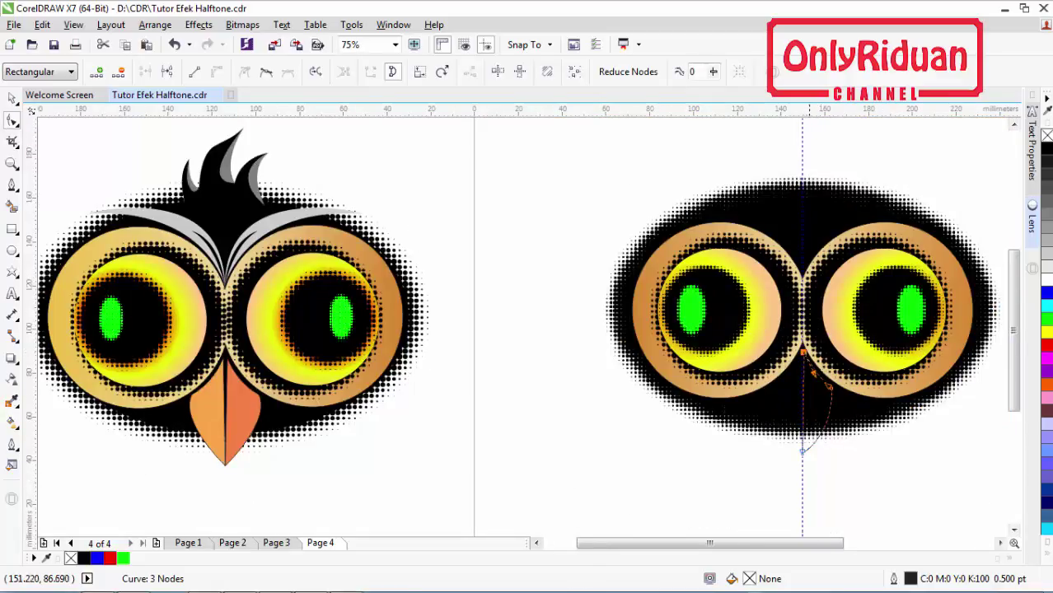
pyautogui.scroll(2, 826, 396)
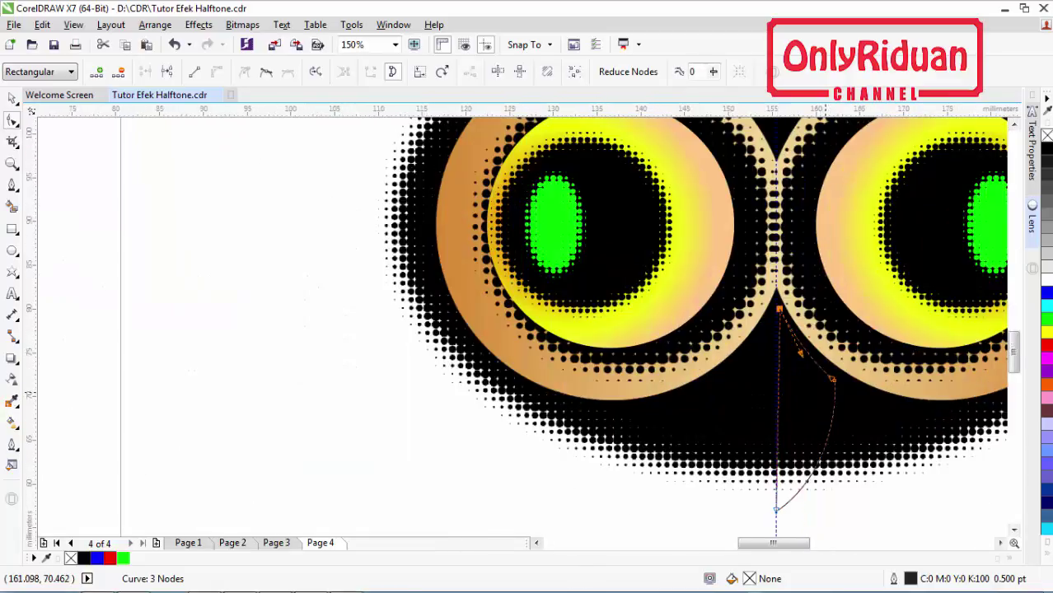
pyautogui.scroll(2, 822, 395)
pyautogui.moveTo(842, 369); pyautogui.dragTo(854, 369)
pyautogui.scroll(-4, 855, 369)
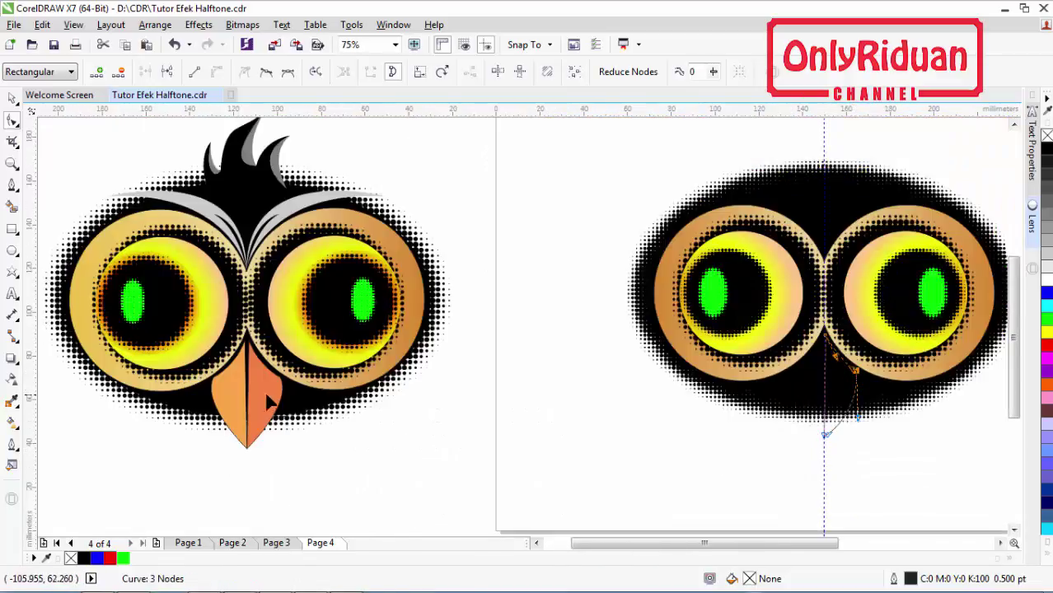
# - Fill the new beak's right half with the Autumn Orange (C0 M60 Y80 K0) sampled from the reference owl's right beak half
pyautogui.click(14, 402)
pyautogui.click(14, 401)
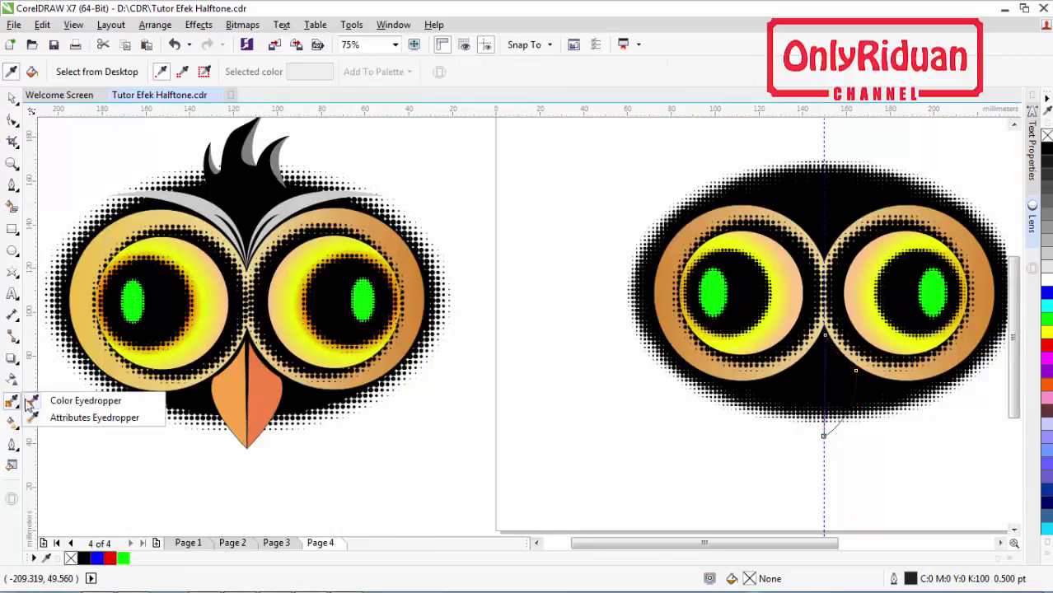
pyautogui.click(65, 402)
pyautogui.click(260, 392)
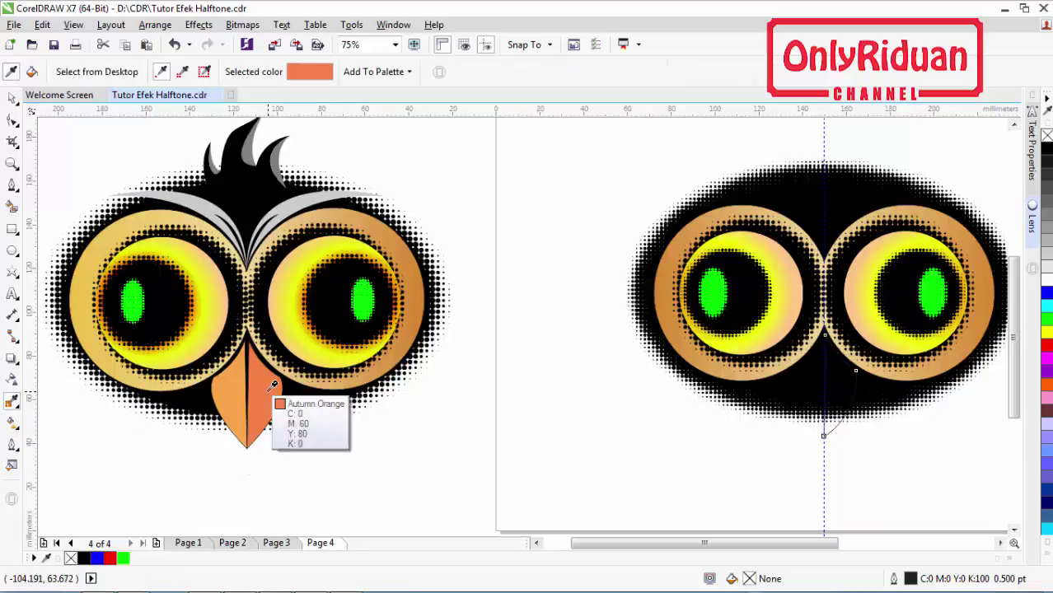
pyautogui.click(837, 380)
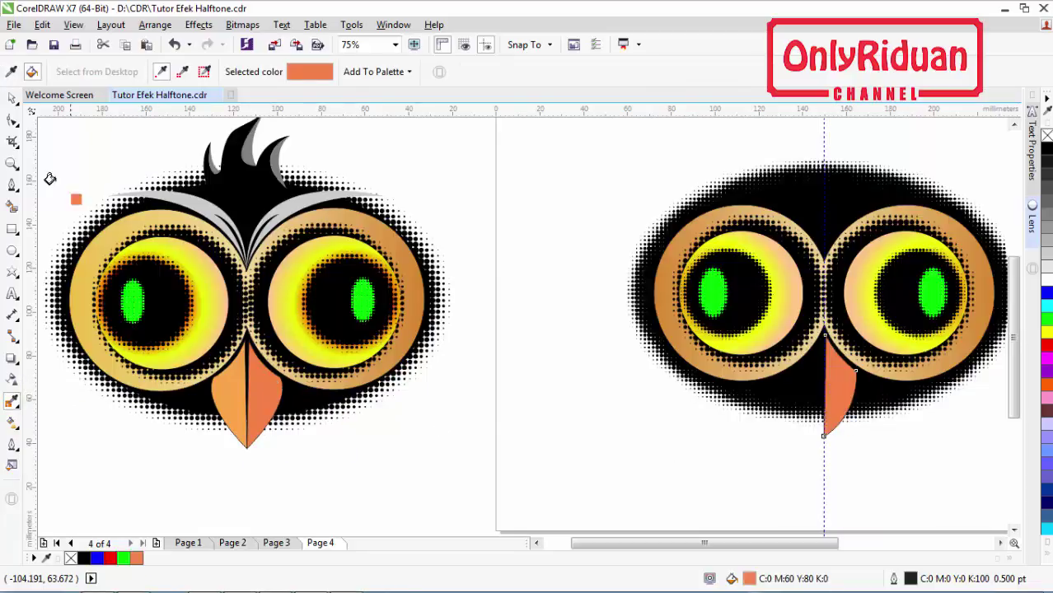
# - Duplicate the orange beak half, mirror the copy horizontally and place it left of the guideline with the bottom tips meeting
pyautogui.click(12, 98)
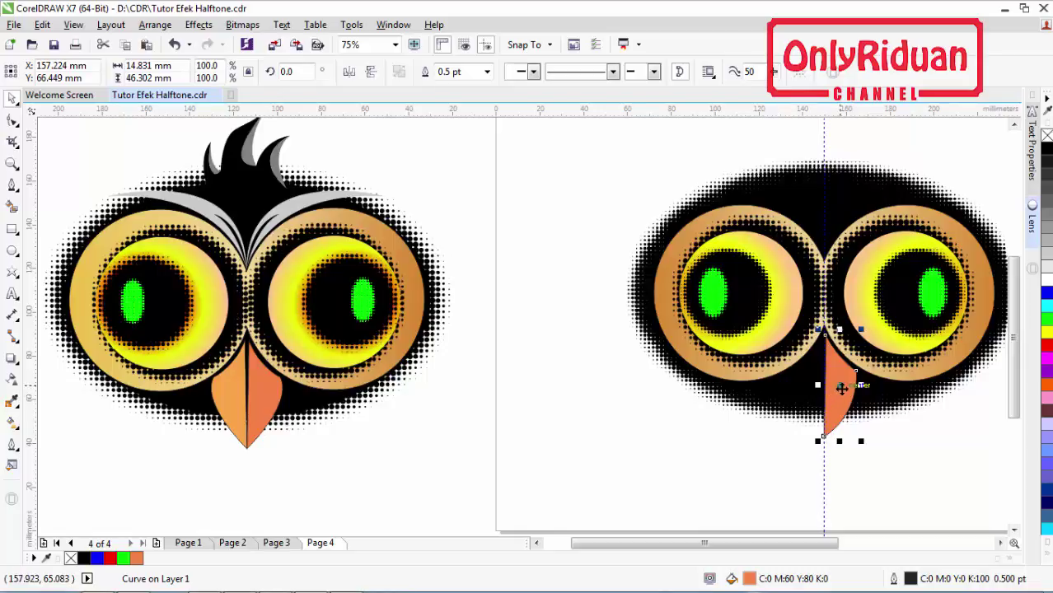
pyautogui.moveTo(841, 388); pyautogui.dragTo(698, 426)
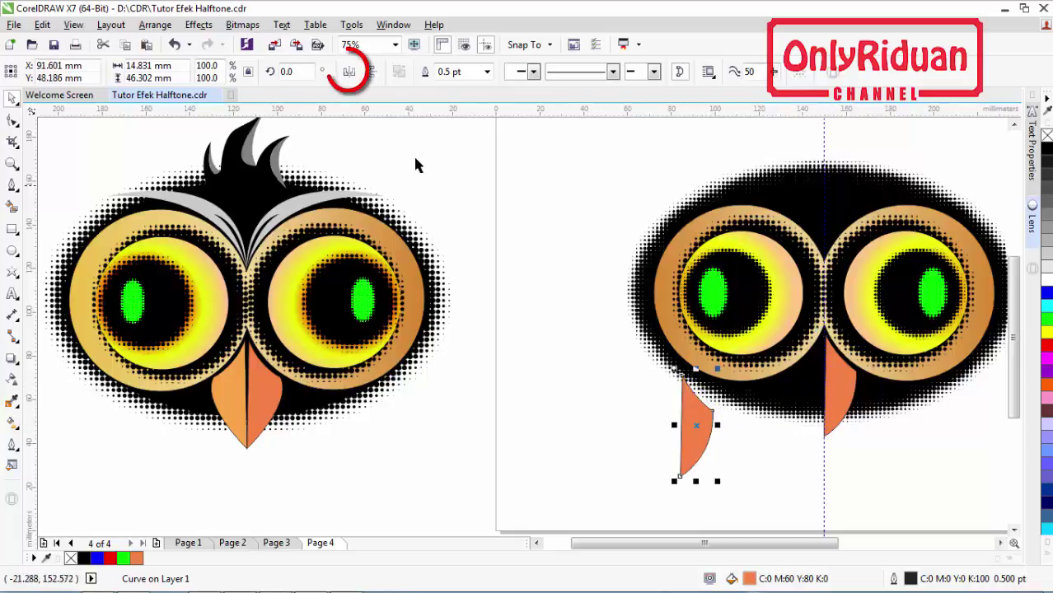
pyautogui.click(349, 74)
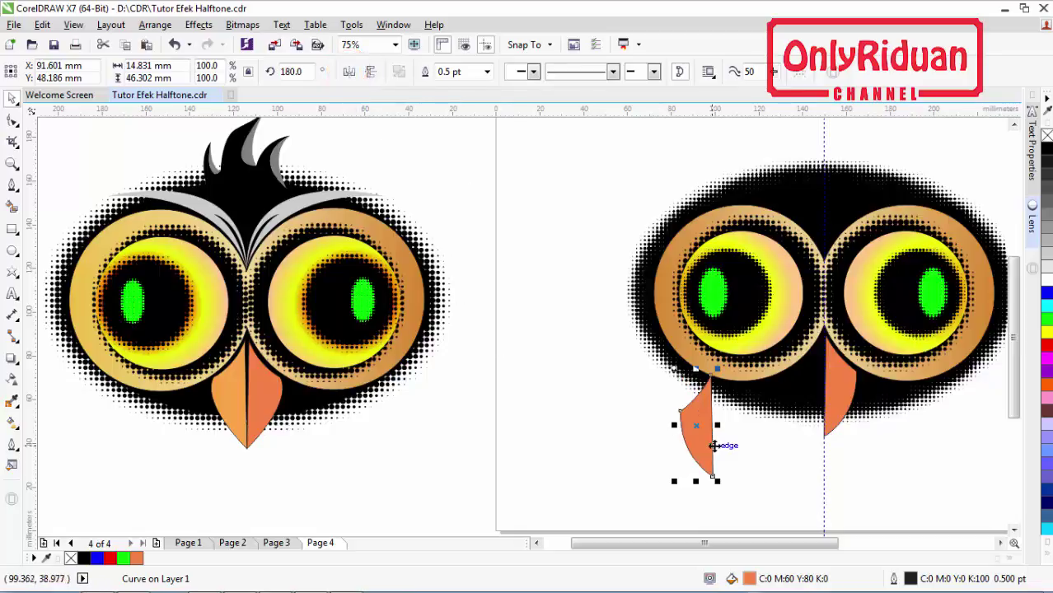
pyautogui.moveTo(706, 442); pyautogui.dragTo(775, 453)
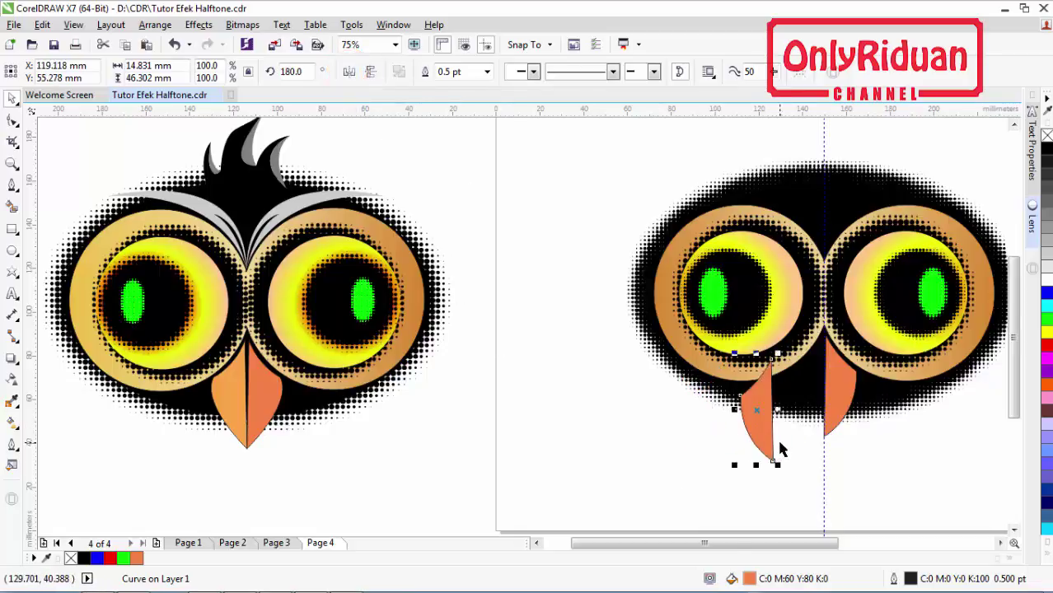
pyautogui.scroll(2, 781, 449)
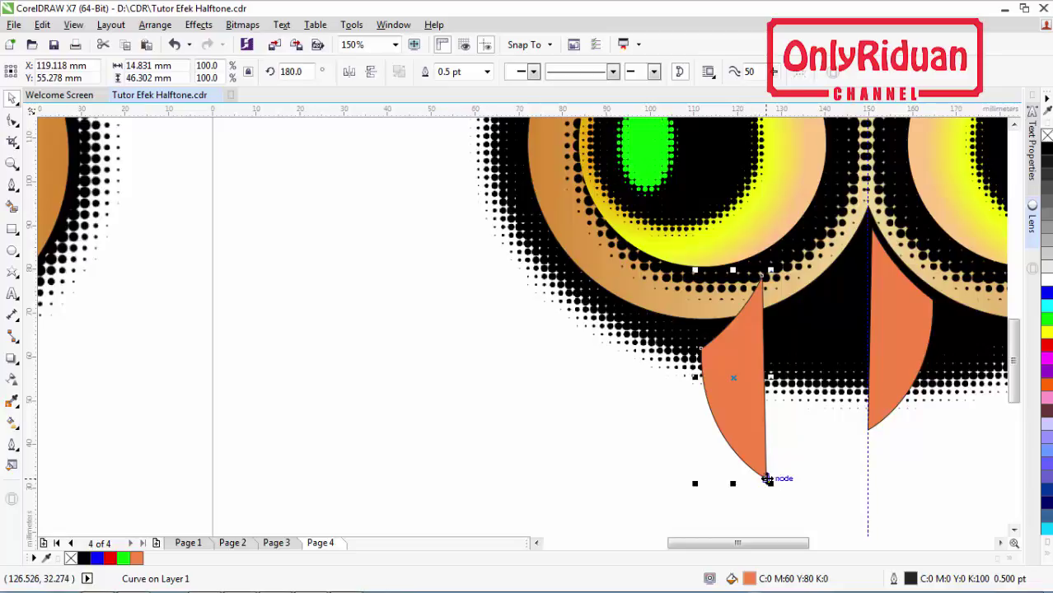
pyautogui.moveTo(766, 479); pyautogui.dragTo(866, 431)
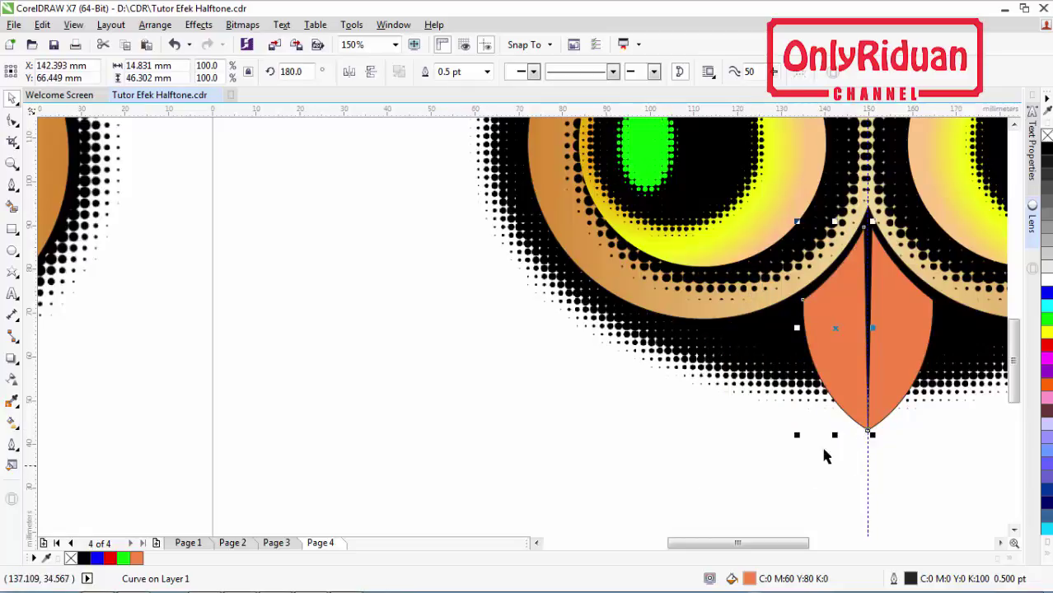
# - Fill the mirrored left beak half with the lighter orange C0 M40 Y80 K0 sampled from the reference owl's beak
pyautogui.scroll(-2, 828, 449)
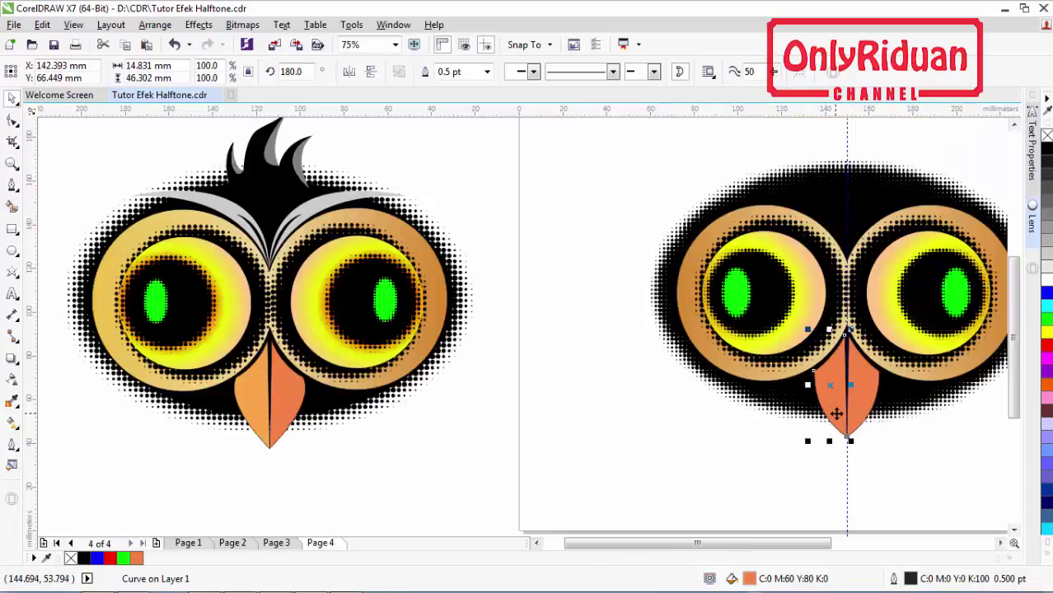
pyautogui.click(11, 401)
pyautogui.click(239, 388)
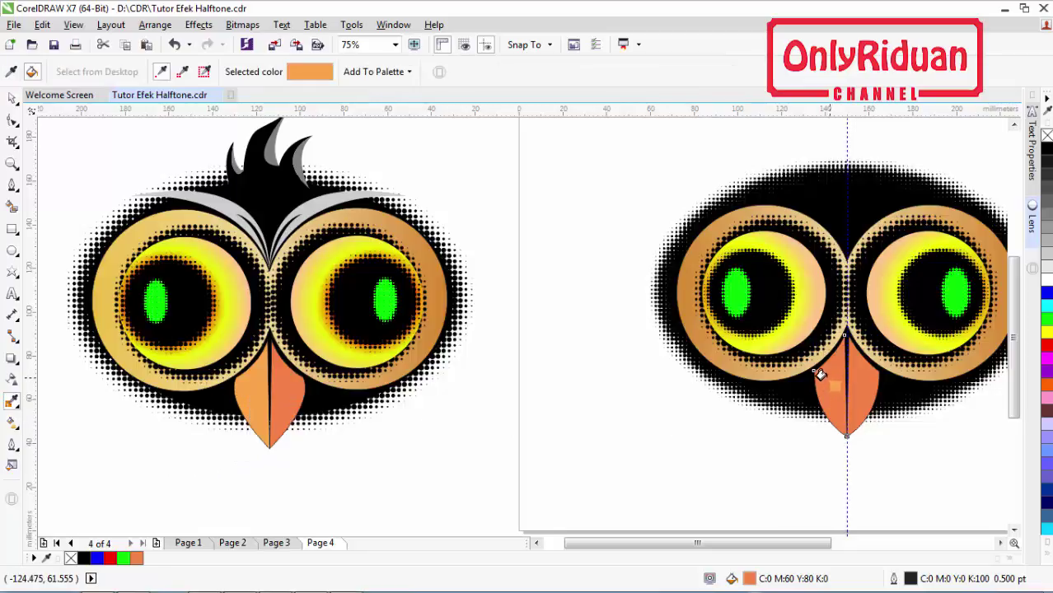
pyautogui.scroll(-1, 776, 411)
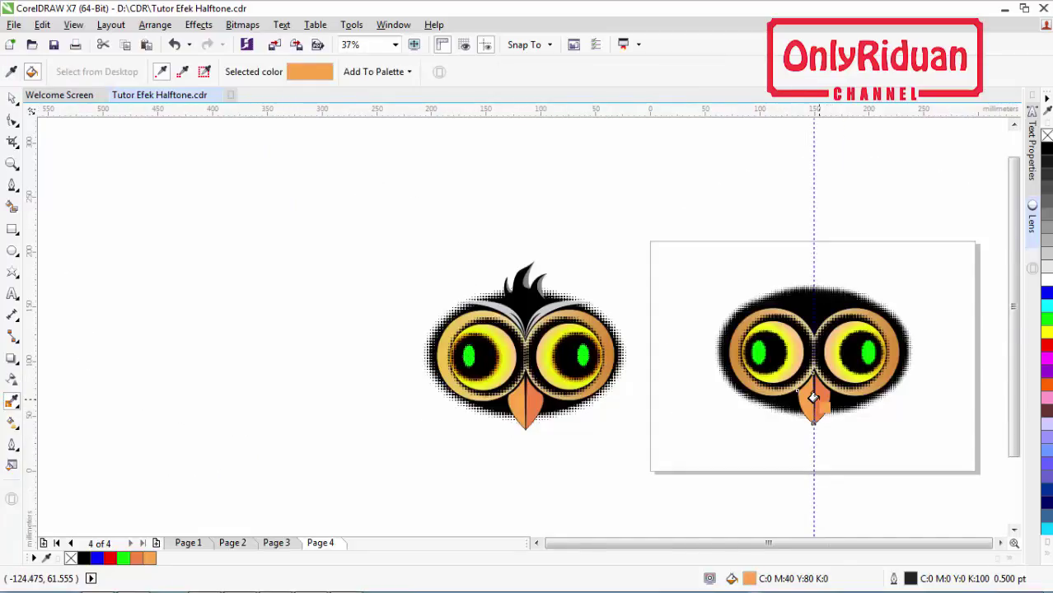
pyautogui.scroll(1, 813, 398)
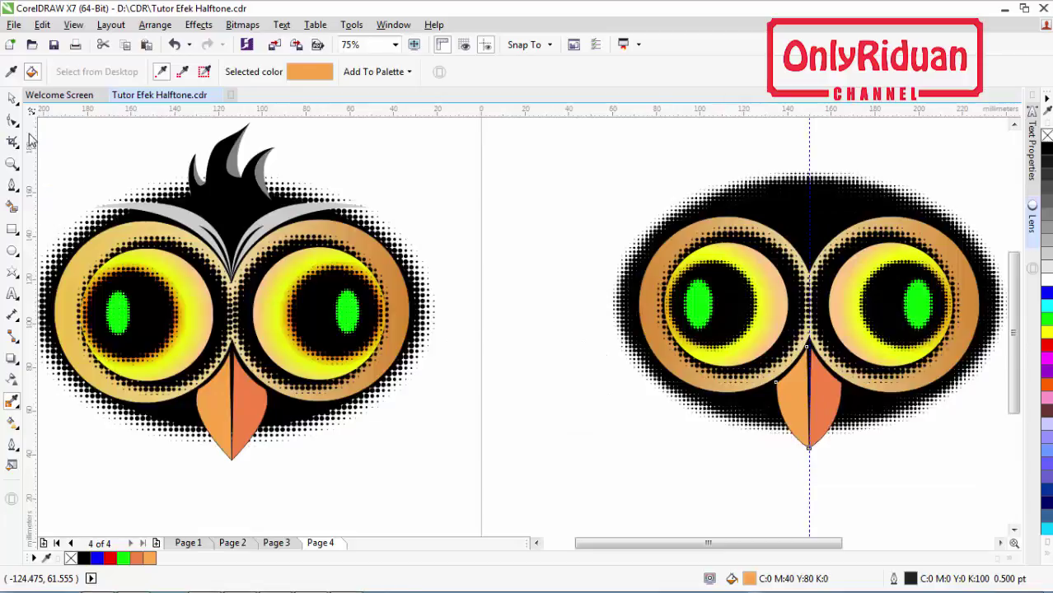
pyautogui.click(12, 97)
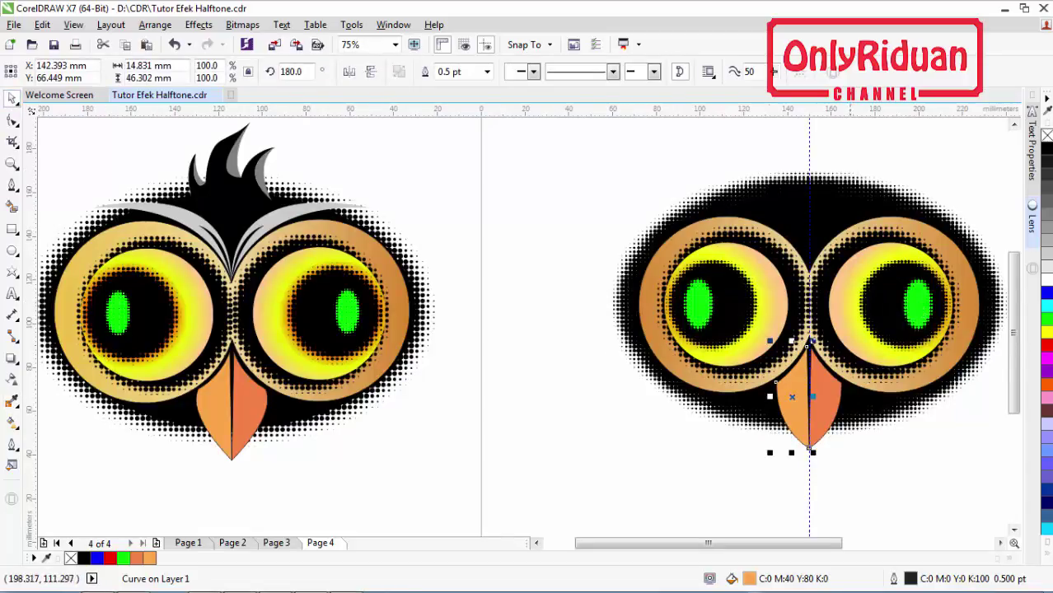
pyautogui.click(609, 419)
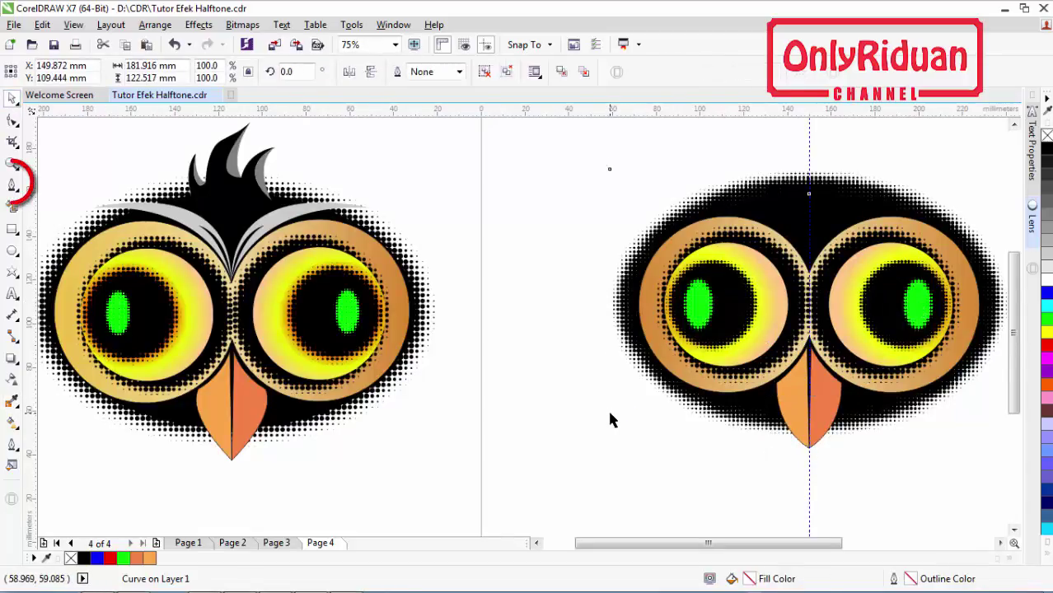
# - Start the crest outline on the new owl's head with the Pen tool, drawing the small left feather tuft about 28 mm high
pyautogui.click(14, 189)
pyautogui.click(53, 218)
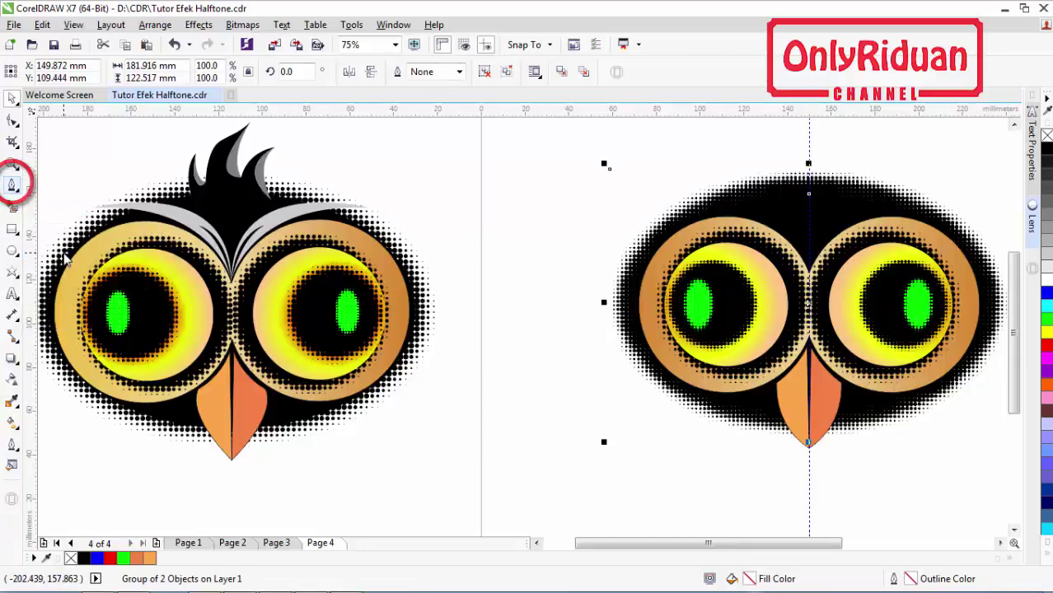
pyautogui.click(1013, 124)
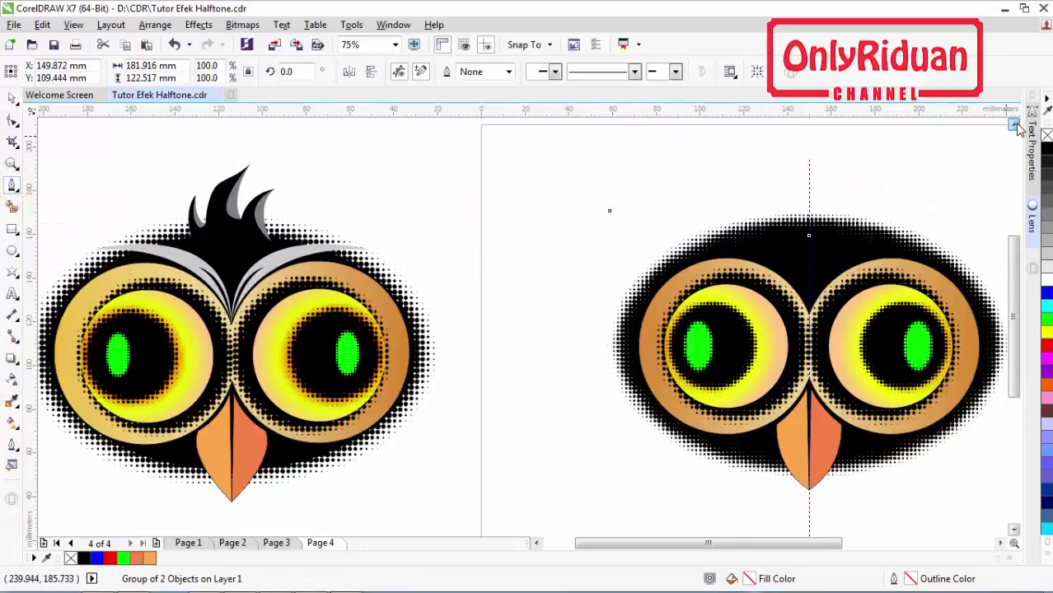
pyautogui.click(1013, 124)
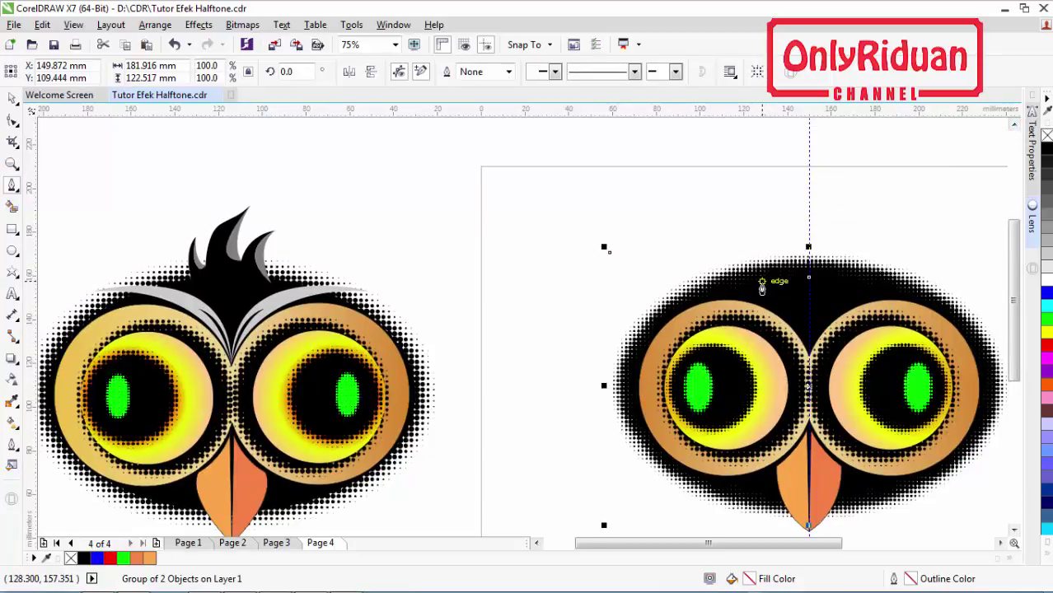
pyautogui.click(762, 283)
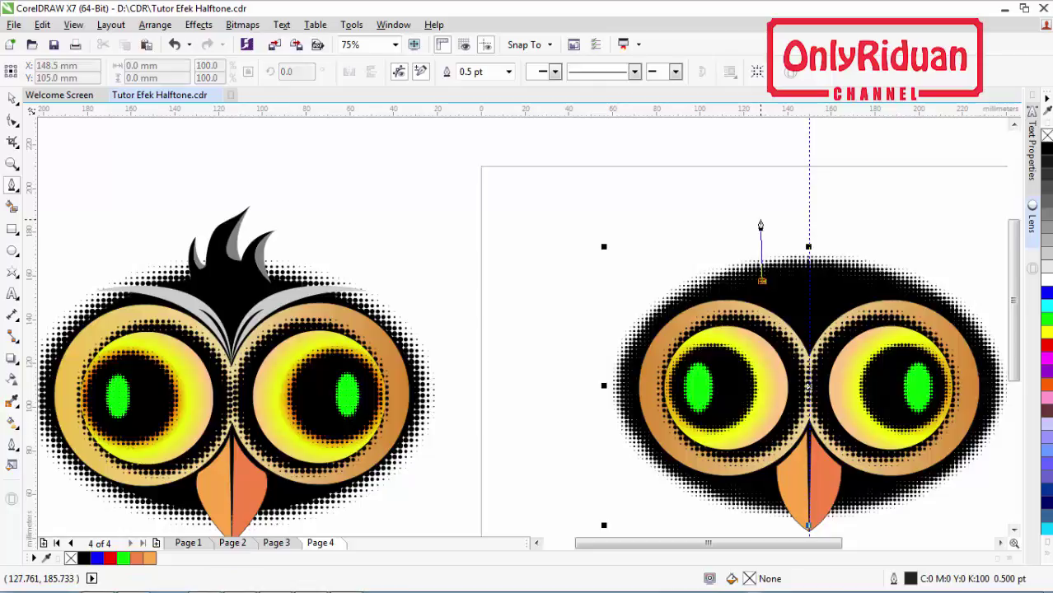
pyautogui.moveTo(759, 219); pyautogui.dragTo(775, 191)
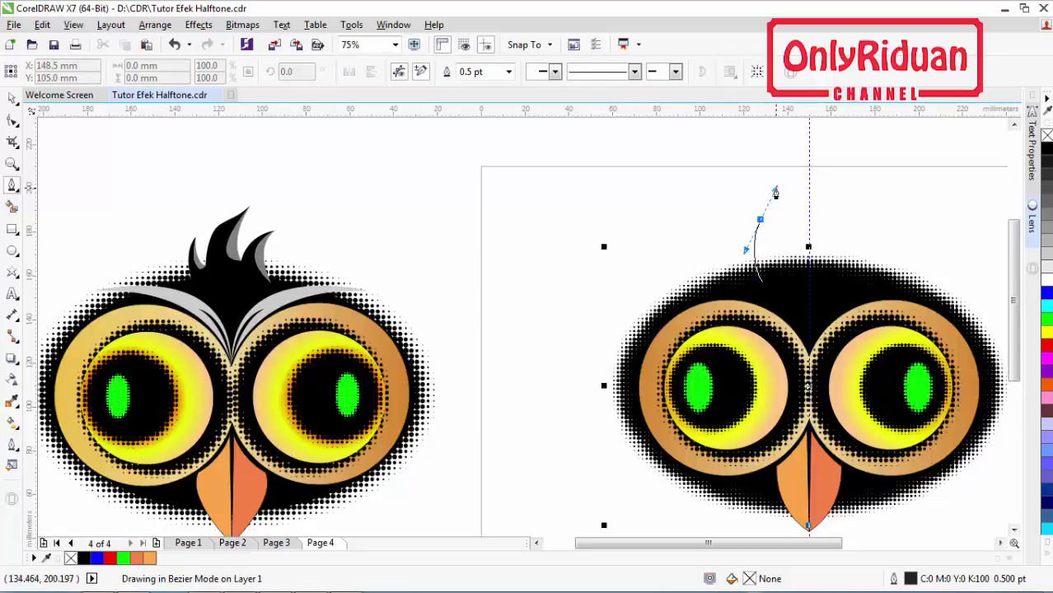
pyautogui.press('space')
pyautogui.press('alt')
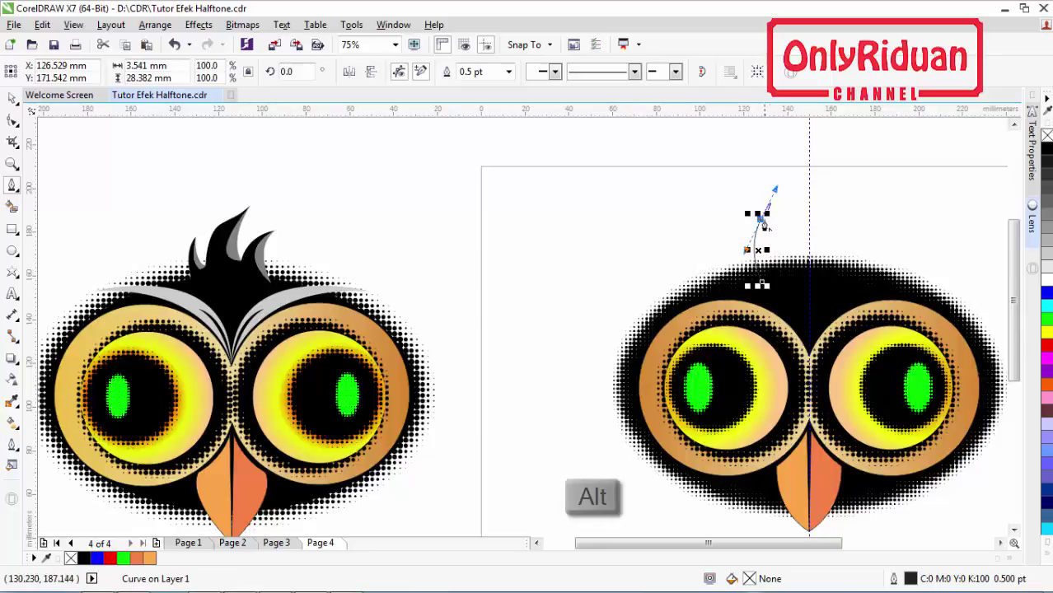
pyautogui.moveTo(760, 224); pyautogui.dragTo(782, 274)
pyautogui.press('alt')
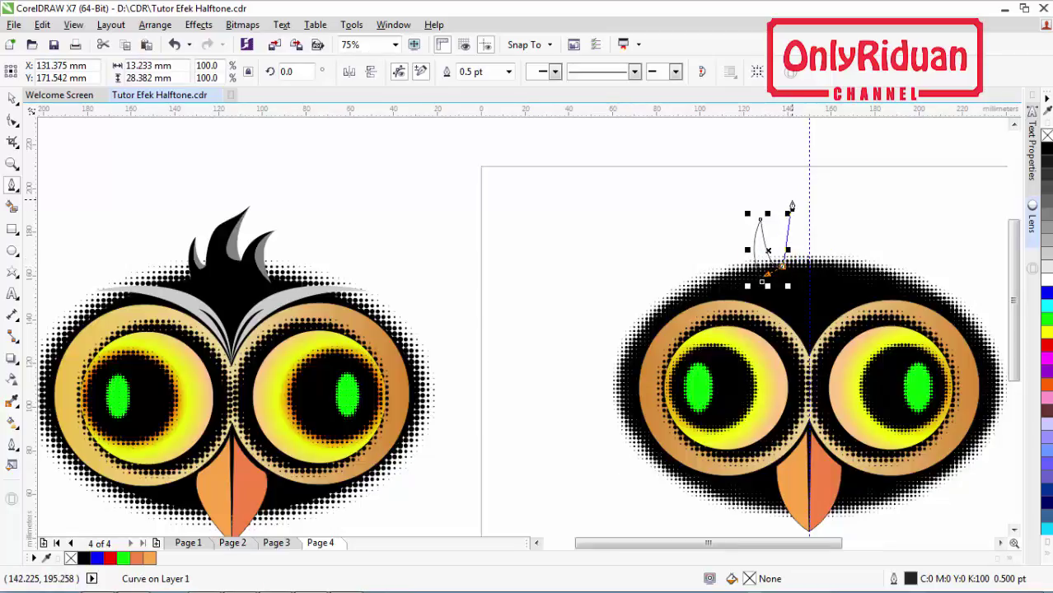
# - Continue the crest outline with the tall middle feather crossing the guideline, about 51 mm high overall, and the right feather's outer edge
pyautogui.moveTo(791, 205); pyautogui.dragTo(817, 185)
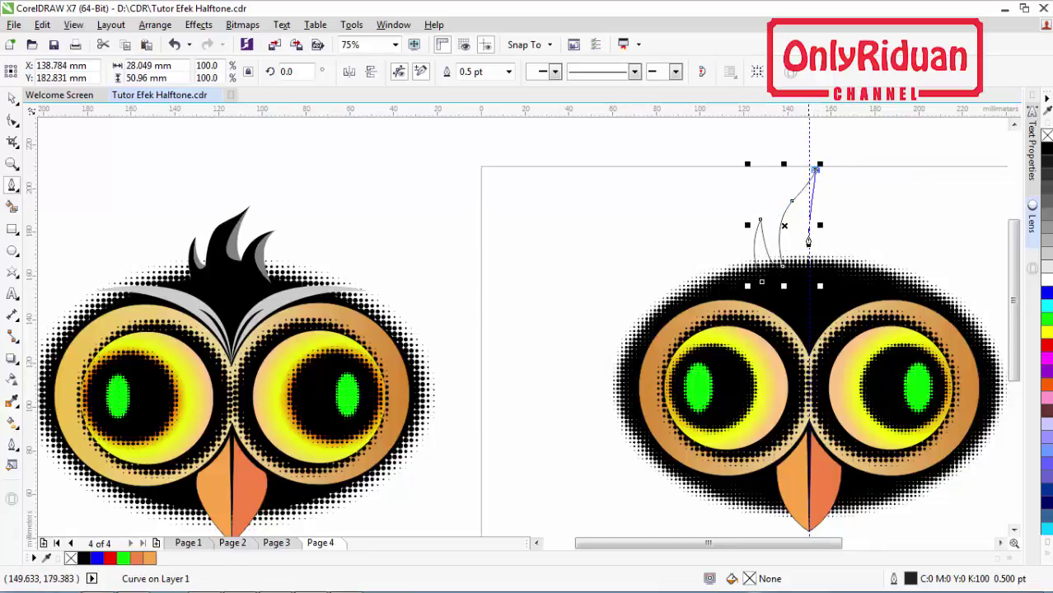
pyautogui.moveTo(822, 266)
pyautogui.mouseDown()
pyautogui.moveTo(859, 251)
pyautogui.moveTo(862, 269)
pyautogui.moveTo(837, 269)
pyautogui.mouseUp()
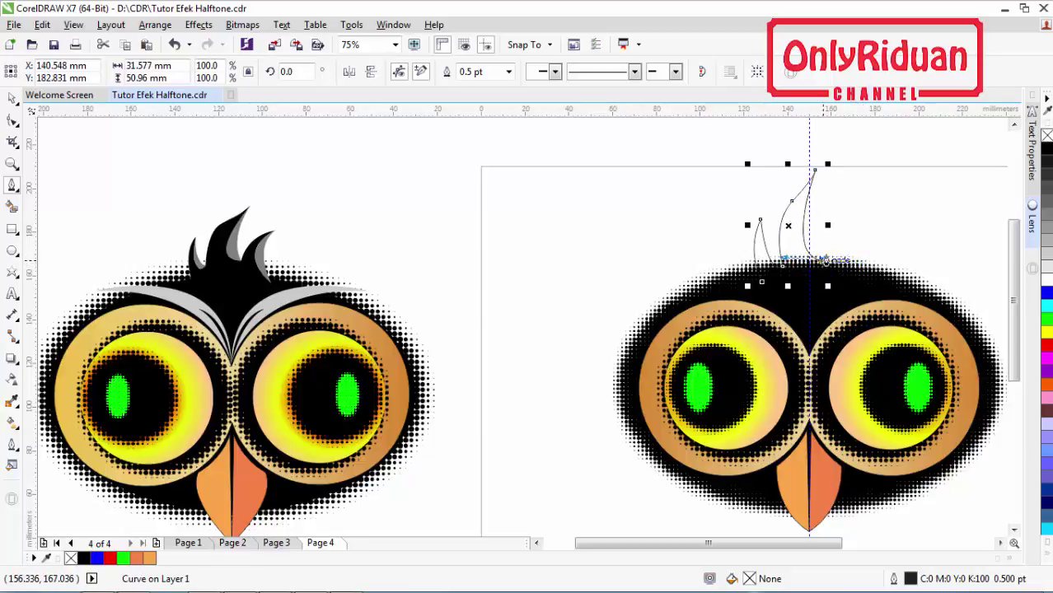
pyautogui.moveTo(849, 213); pyautogui.dragTo(880, 200)
pyautogui.press('alt')
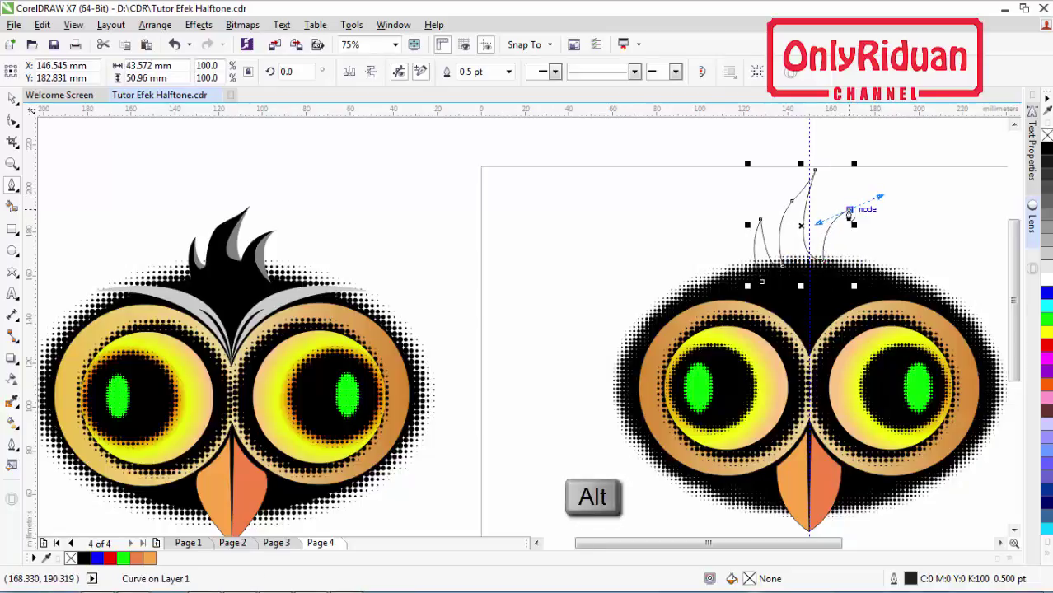
pyautogui.click(849, 213)
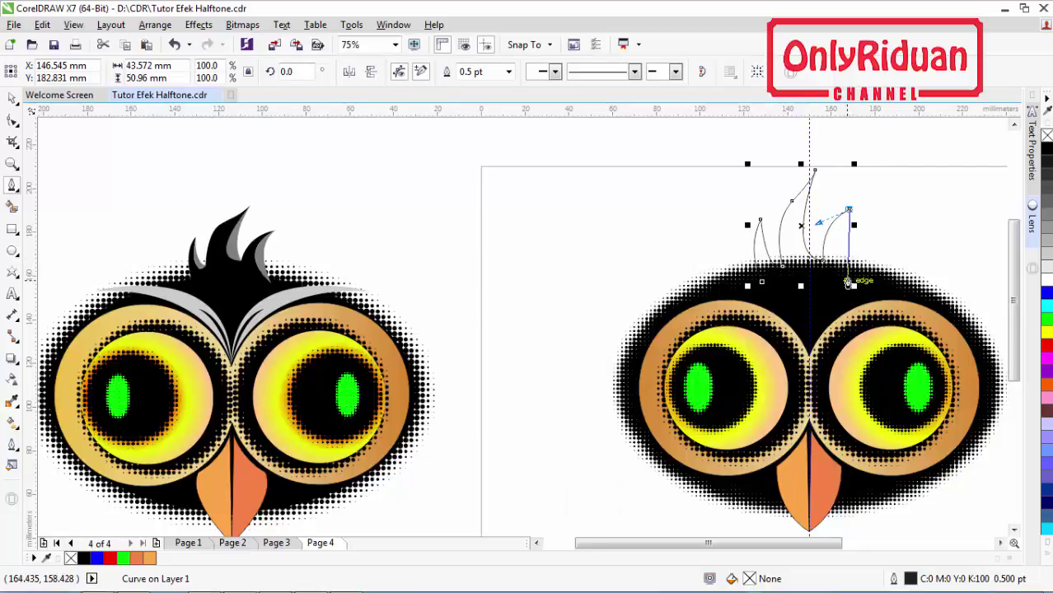
# - Draw the right feather's inner edge, close the crest outline across the head and fill it with black
pyautogui.moveTo(854, 283); pyautogui.dragTo(888, 313)
pyautogui.press('alt')
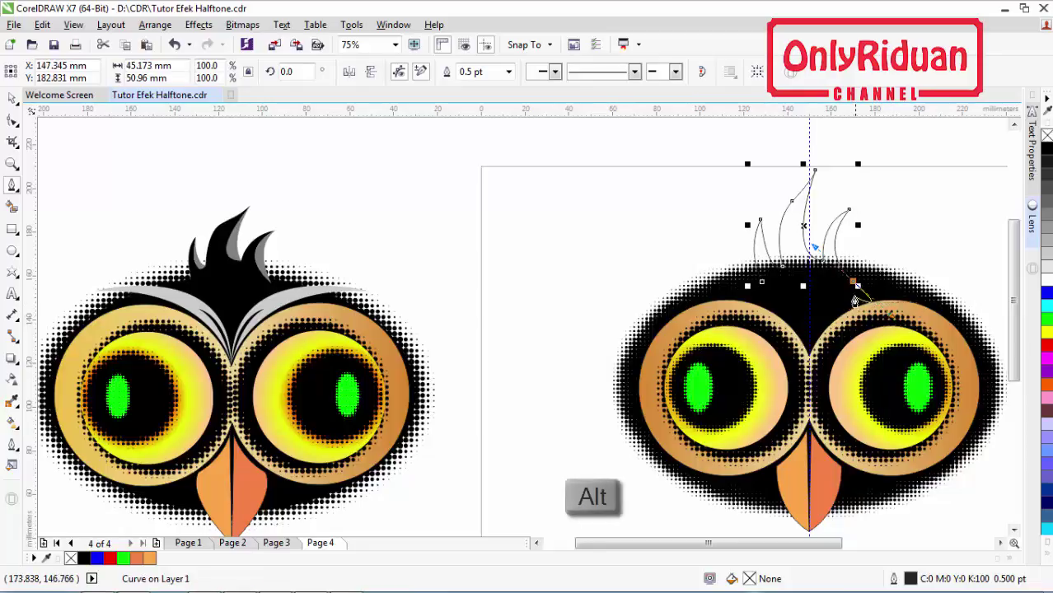
pyautogui.click(855, 284)
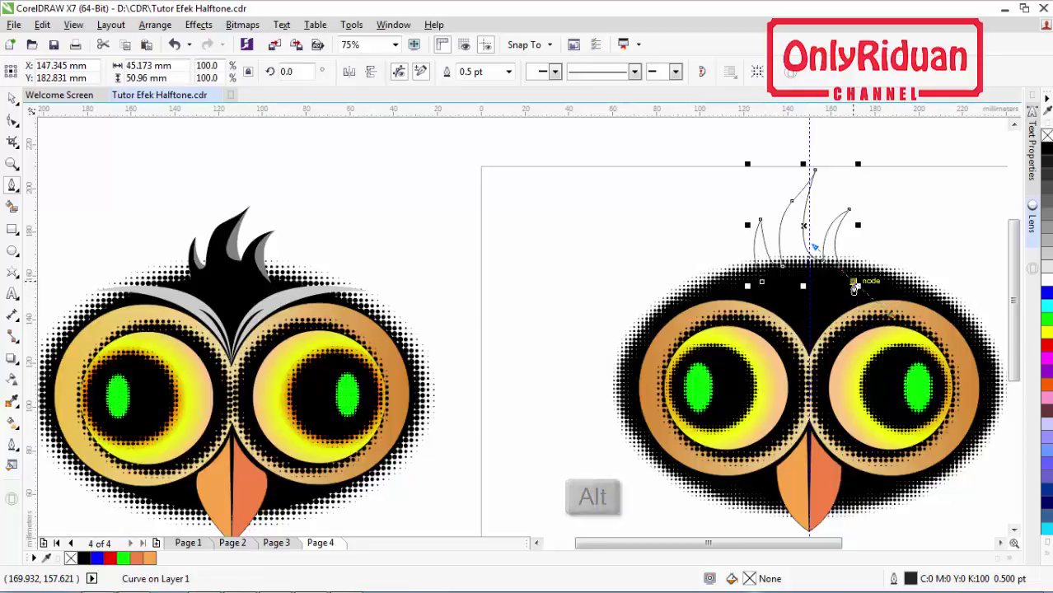
pyautogui.click(821, 310)
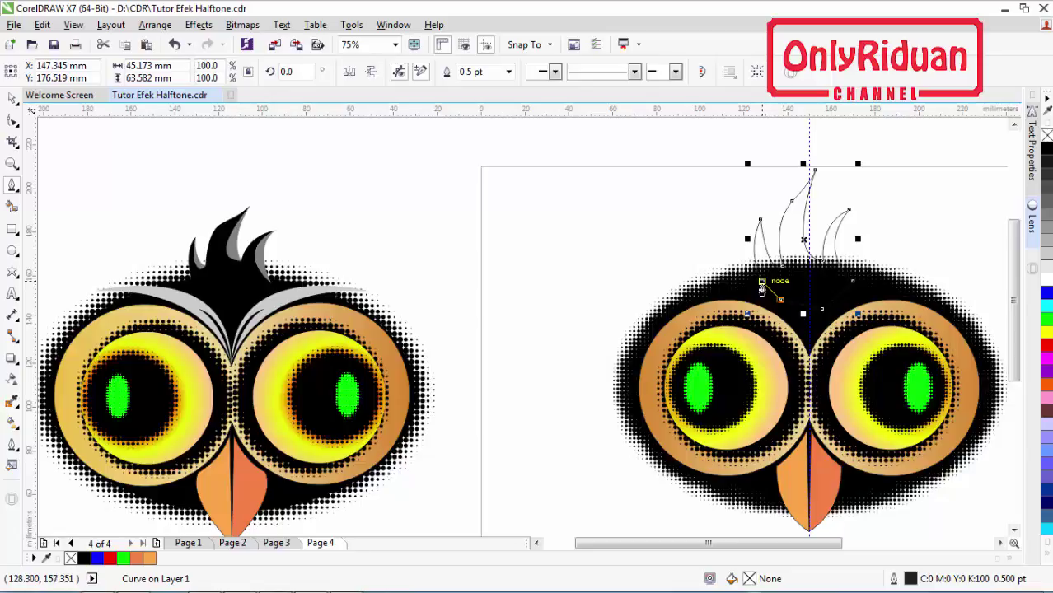
pyautogui.click(1048, 154)
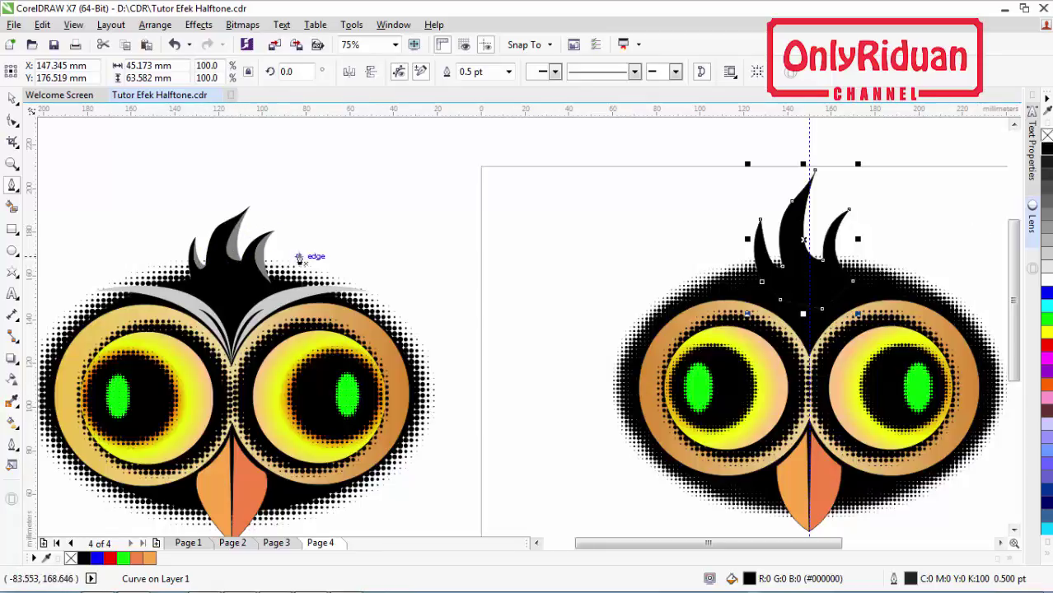
# - Draw a 3-Point Curve about 10 by 22 mm from the left feather's tip to its inner base
pyautogui.click(13, 188)
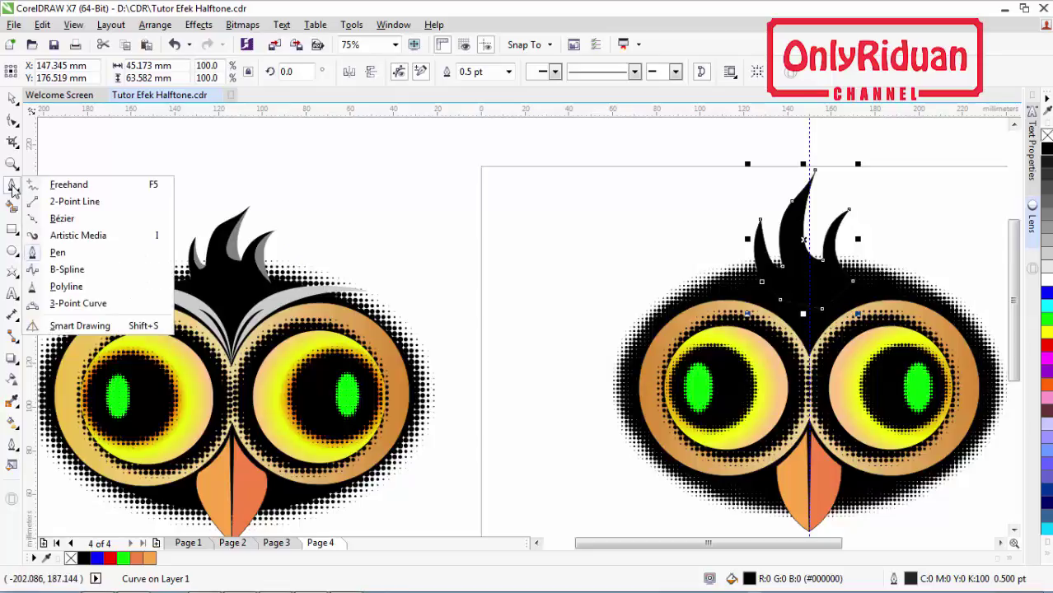
pyautogui.click(78, 304)
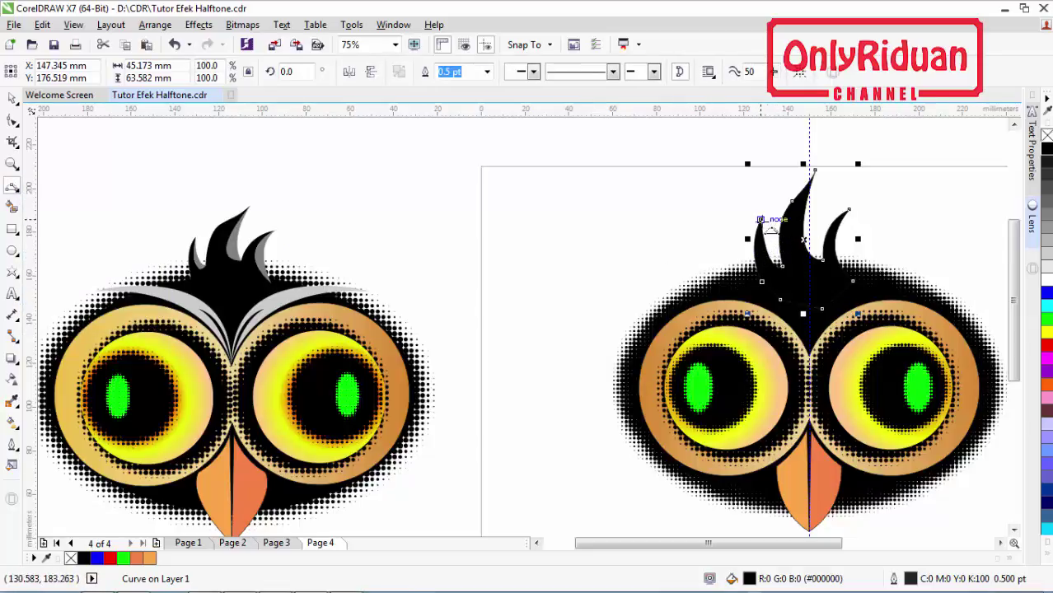
pyautogui.scroll(1, 760, 219)
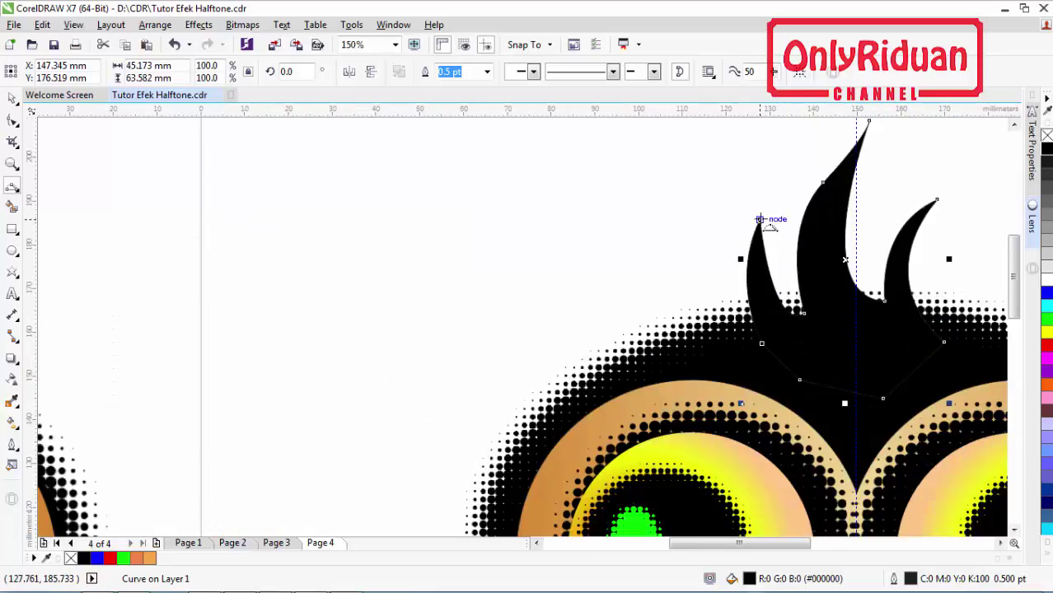
pyautogui.moveTo(759, 219); pyautogui.dragTo(787, 286)
pyautogui.click(787, 285)
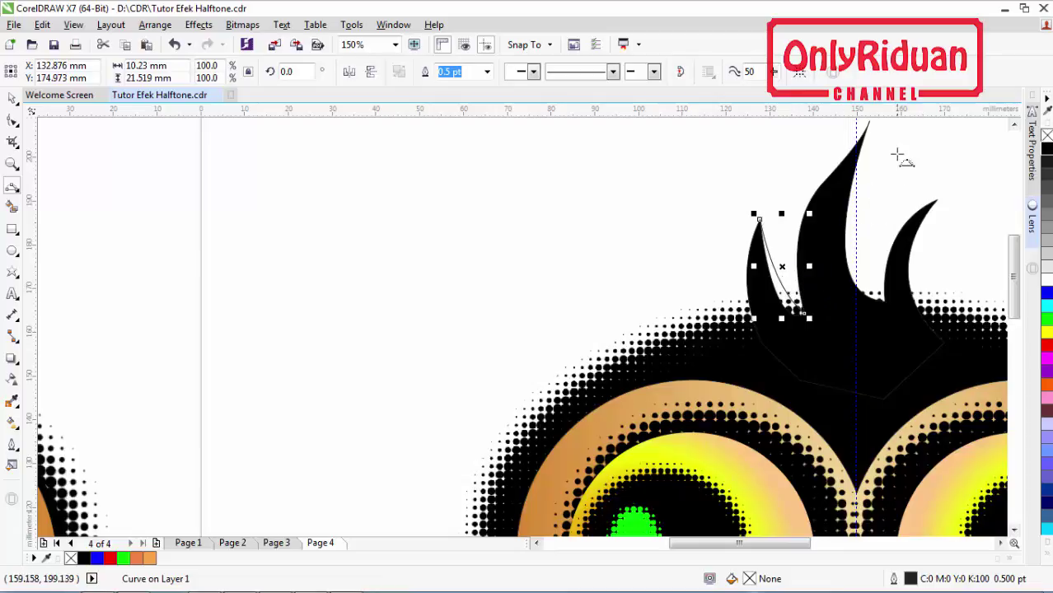
# - Draw 3-Point Curves beside the inner edges of the middle and right feathers, running from each tip to its base
pyautogui.moveTo(868, 124); pyautogui.dragTo(882, 299)
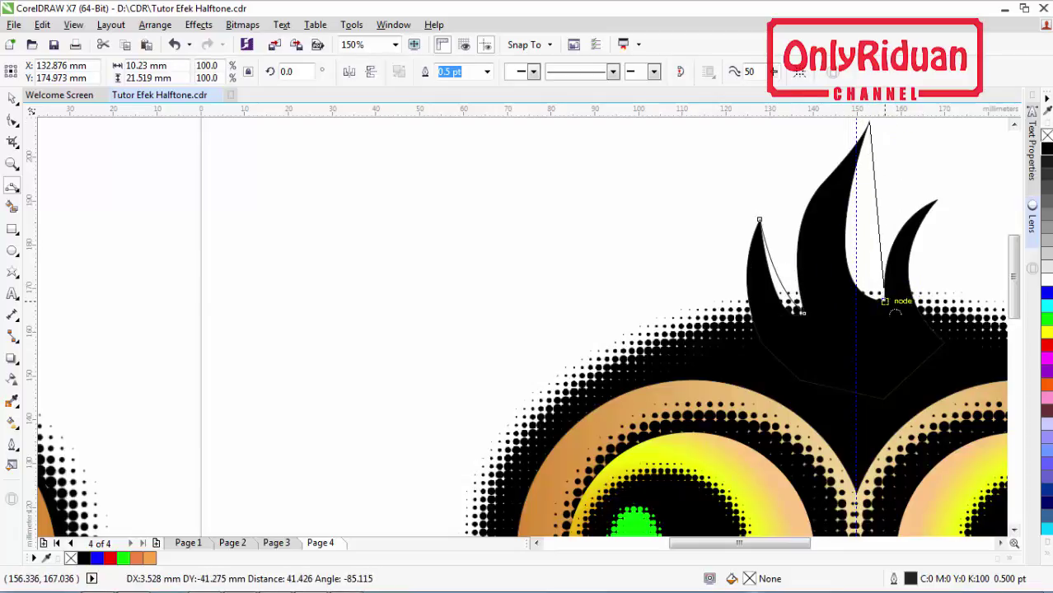
pyautogui.click(865, 256)
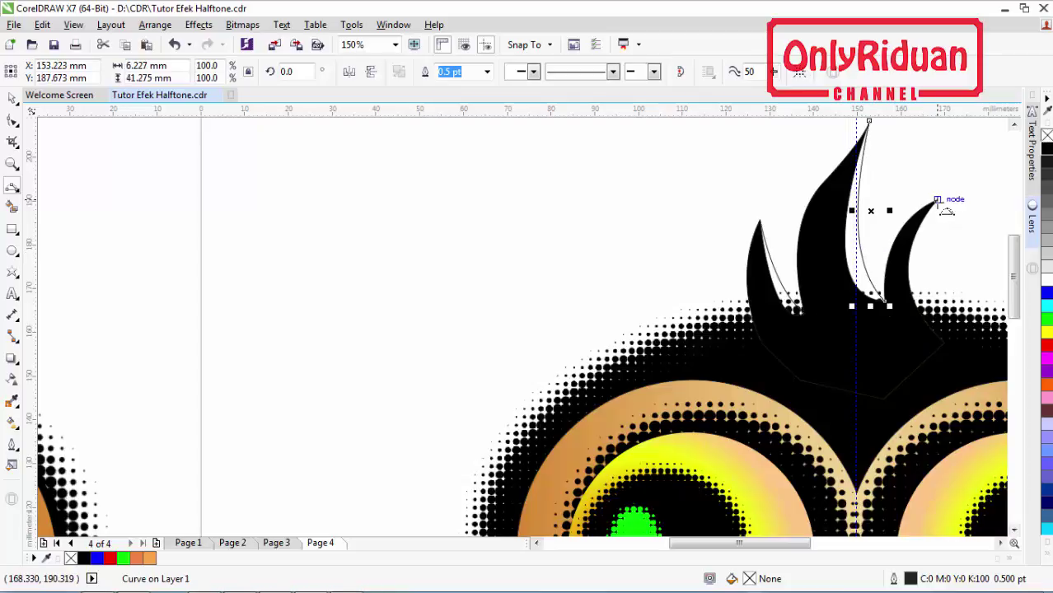
pyautogui.moveTo(938, 201); pyautogui.dragTo(943, 342)
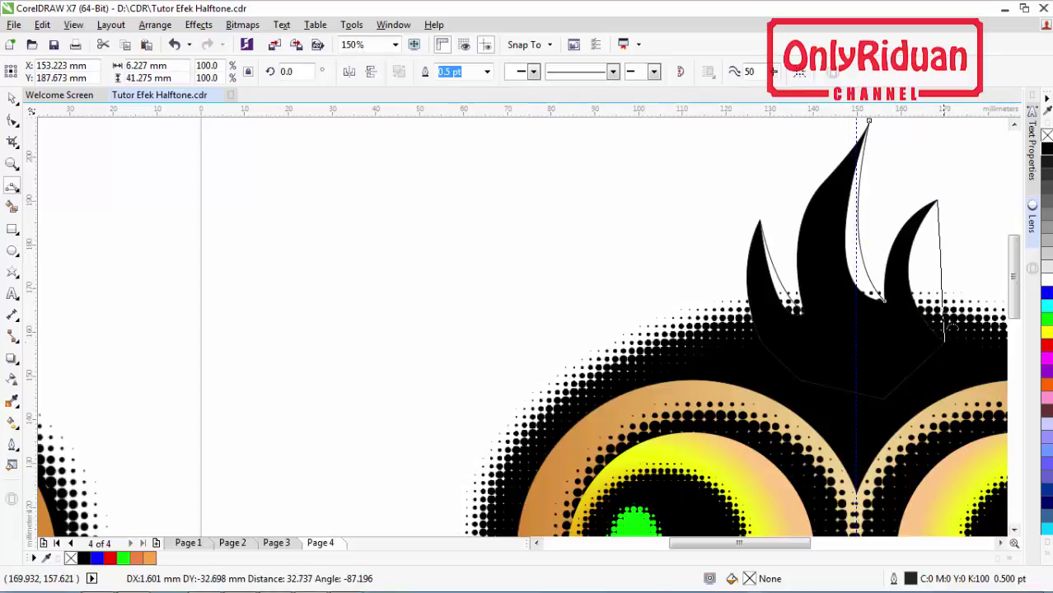
pyautogui.click(931, 284)
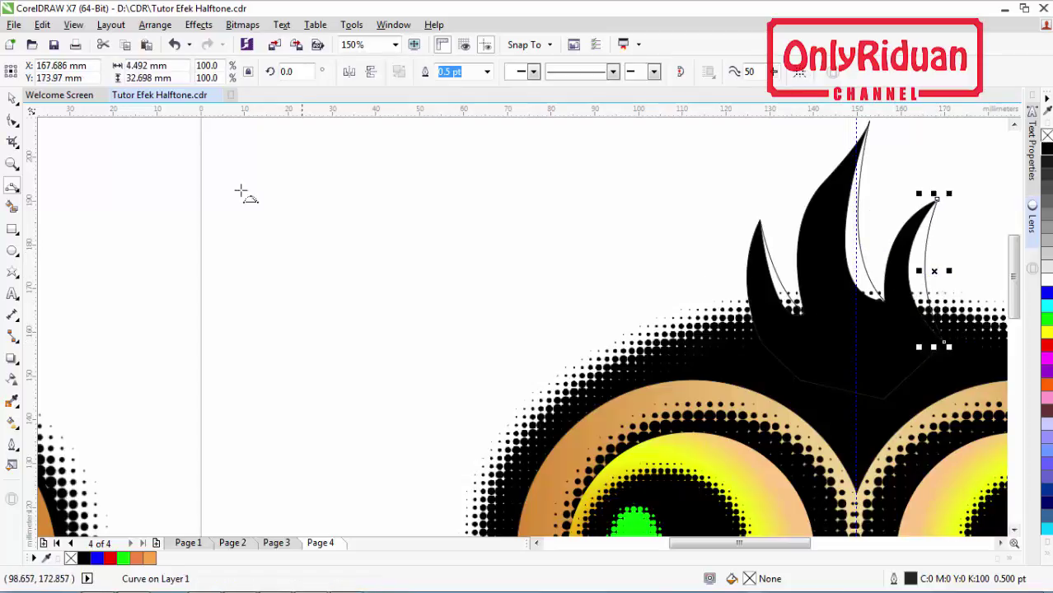
pyautogui.click(12, 99)
pyautogui.click(349, 185)
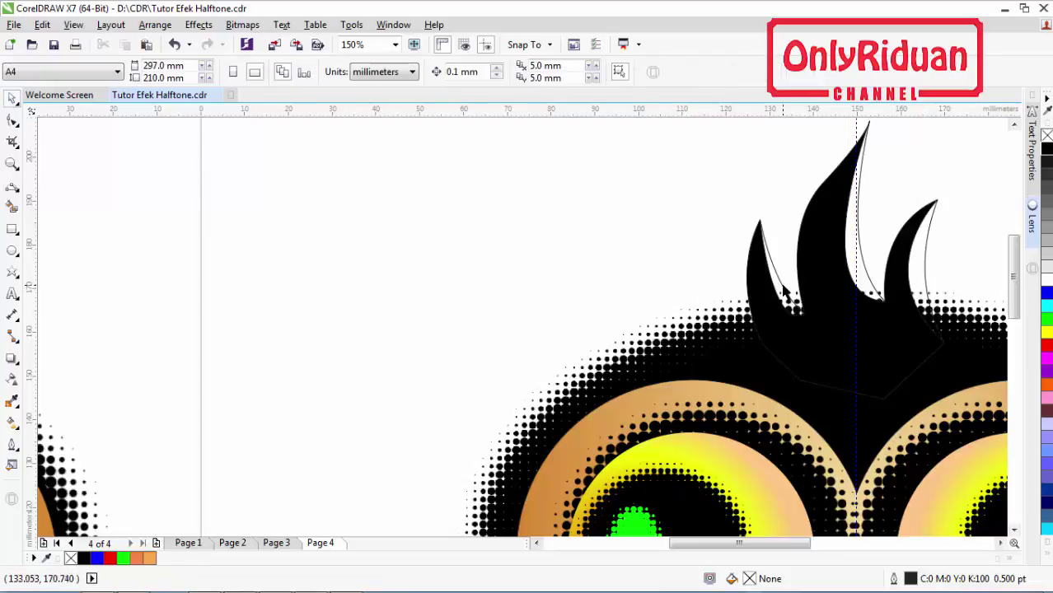
pyautogui.moveTo(785, 292); pyautogui.dragTo(700, 225)
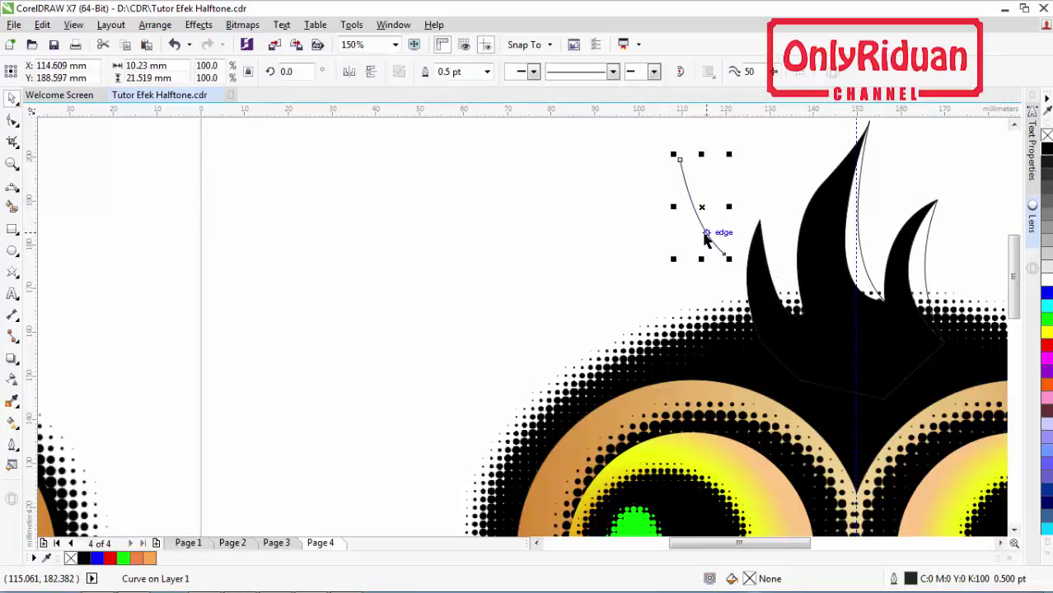
pyautogui.hotkey('ctrl', 'z')
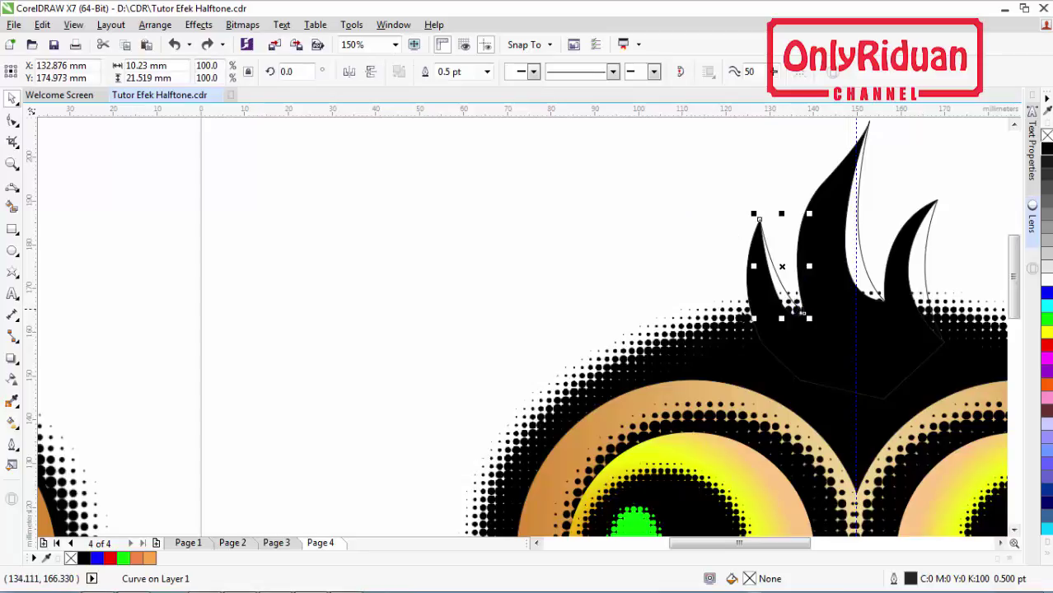
# - Pick a grey Smart Fill color and move the crest with its three curves to the blank area left of the new owl
pyautogui.click(12, 209)
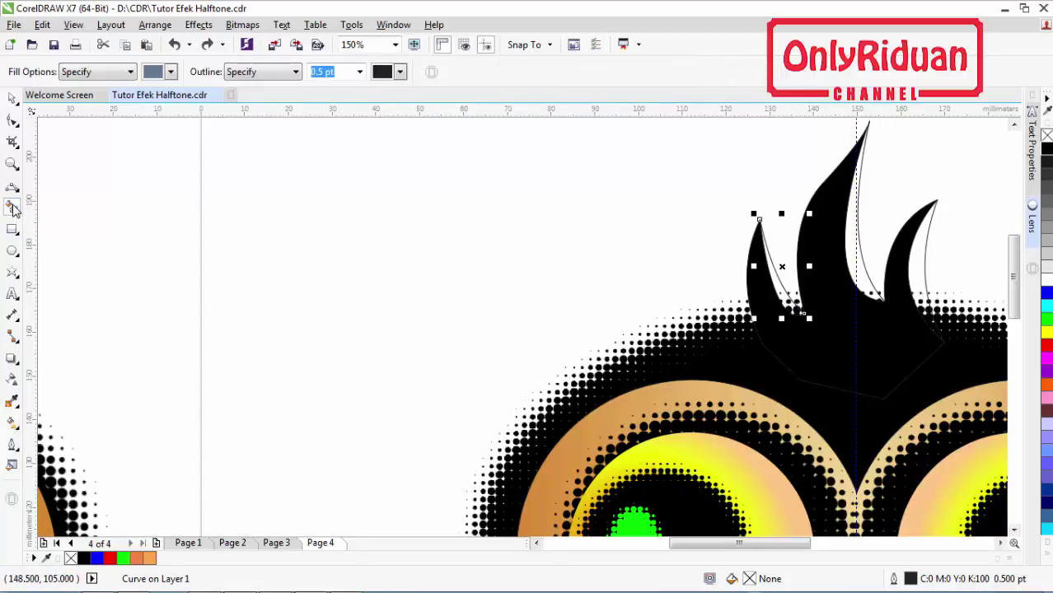
pyautogui.click(170, 72)
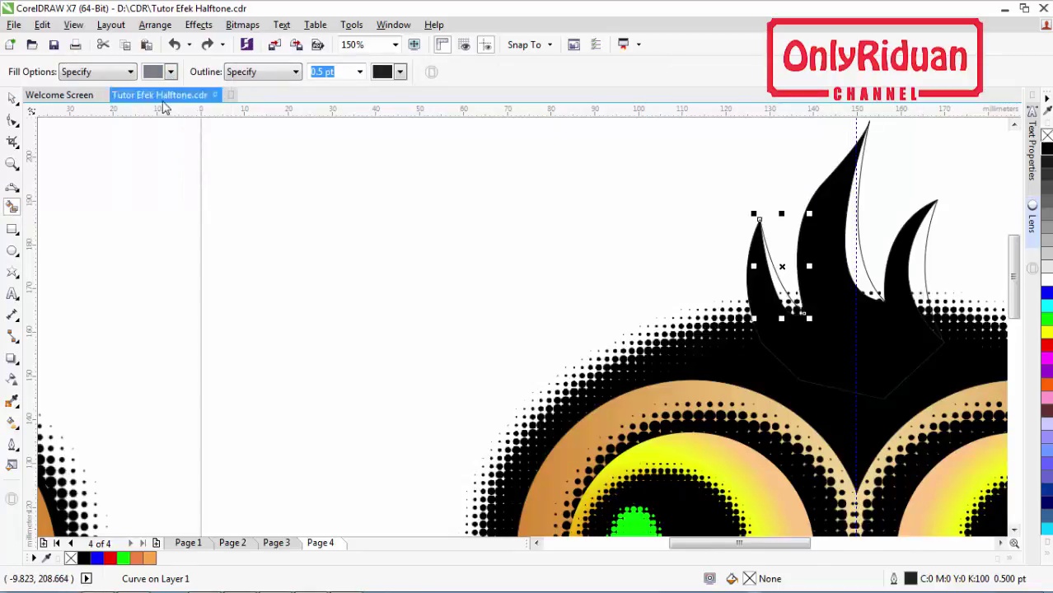
pyautogui.scroll(-2, 804, 235)
pyautogui.moveTo(804, 234); pyautogui.dragTo(550, 218)
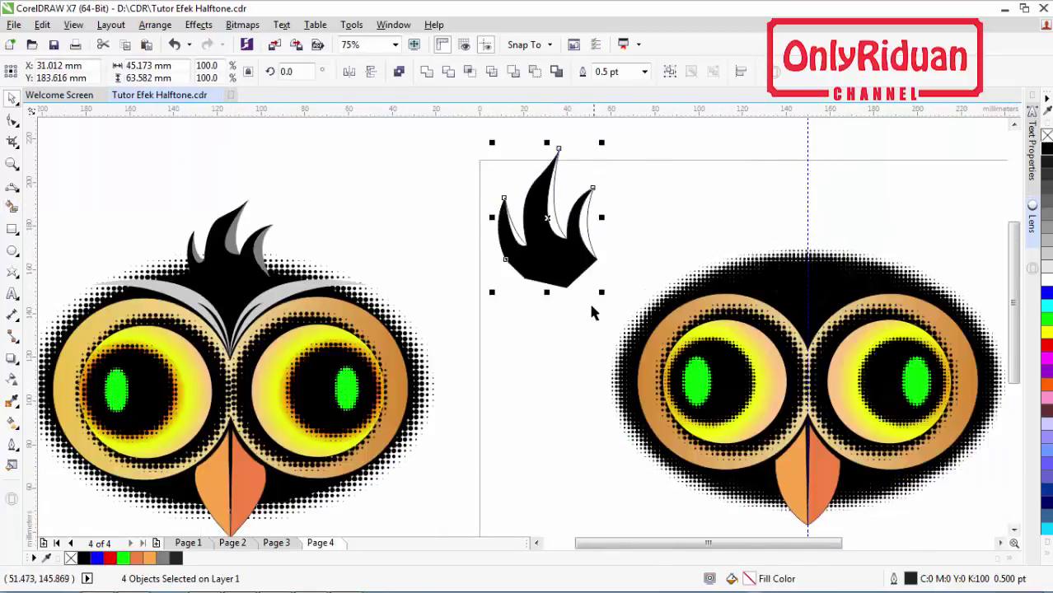
# - Smart Fill the slivers between the curves and all three feathers with 60% black grey (C0 M0 Y0 K60)
pyautogui.click(11, 207)
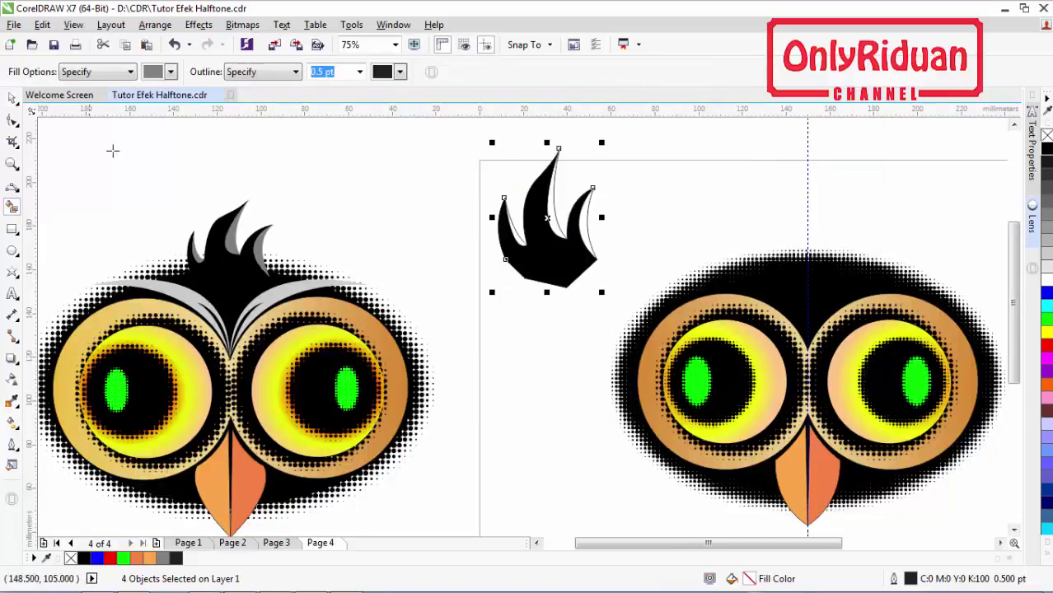
pyautogui.click(173, 73)
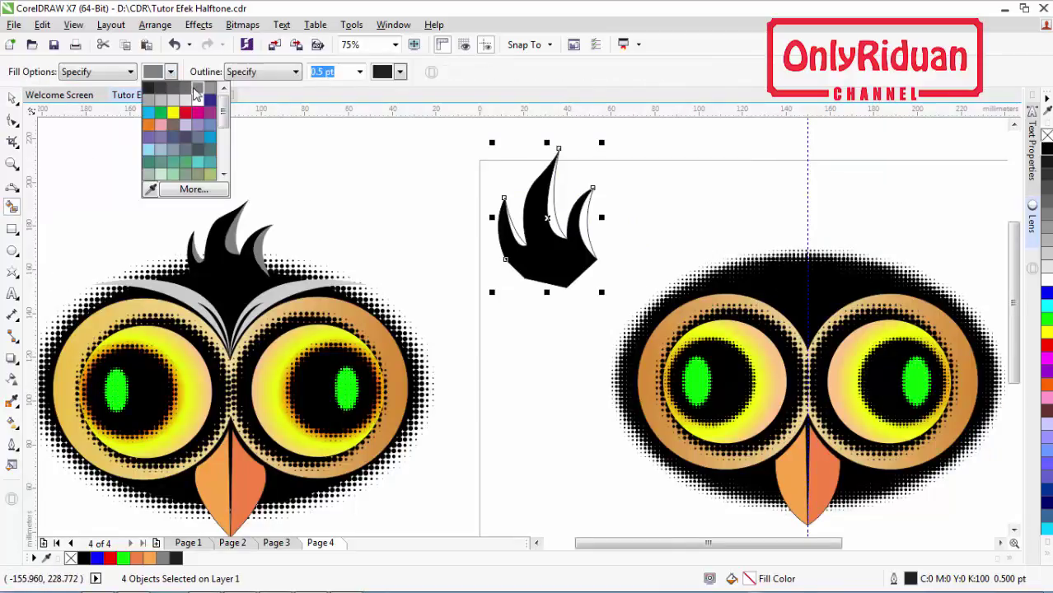
pyautogui.click(442, 180)
pyautogui.scroll(2, 515, 233)
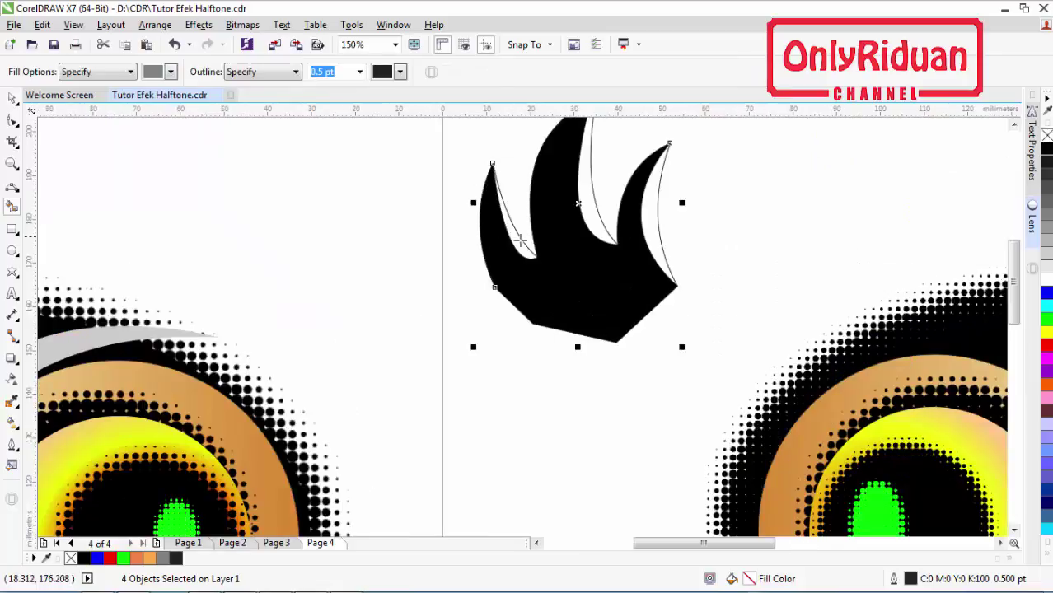
pyautogui.click(520, 245)
pyautogui.click(584, 192)
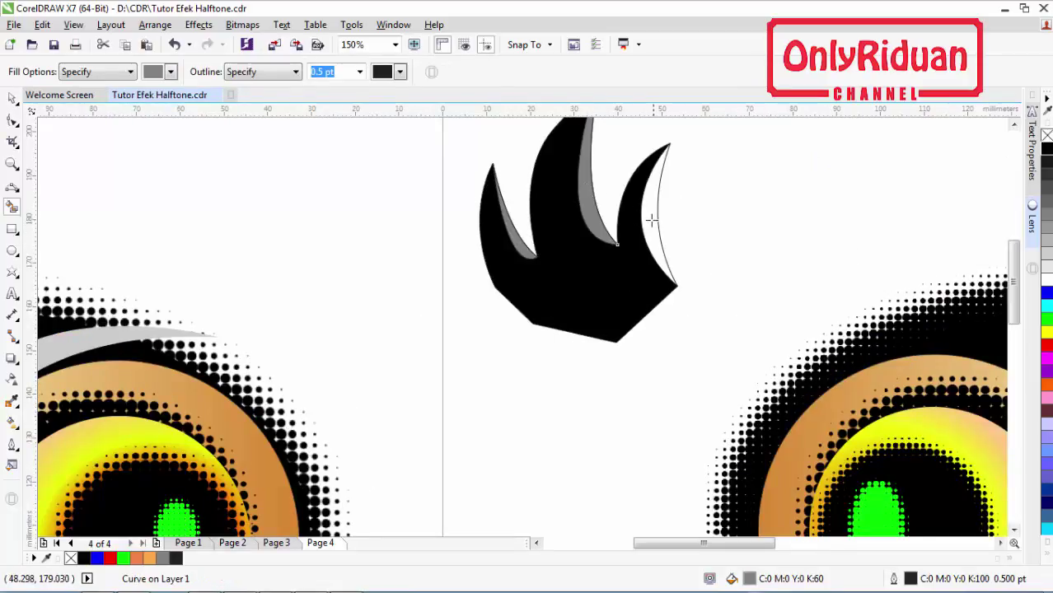
pyautogui.click(652, 220)
pyautogui.scroll(-2, 655, 219)
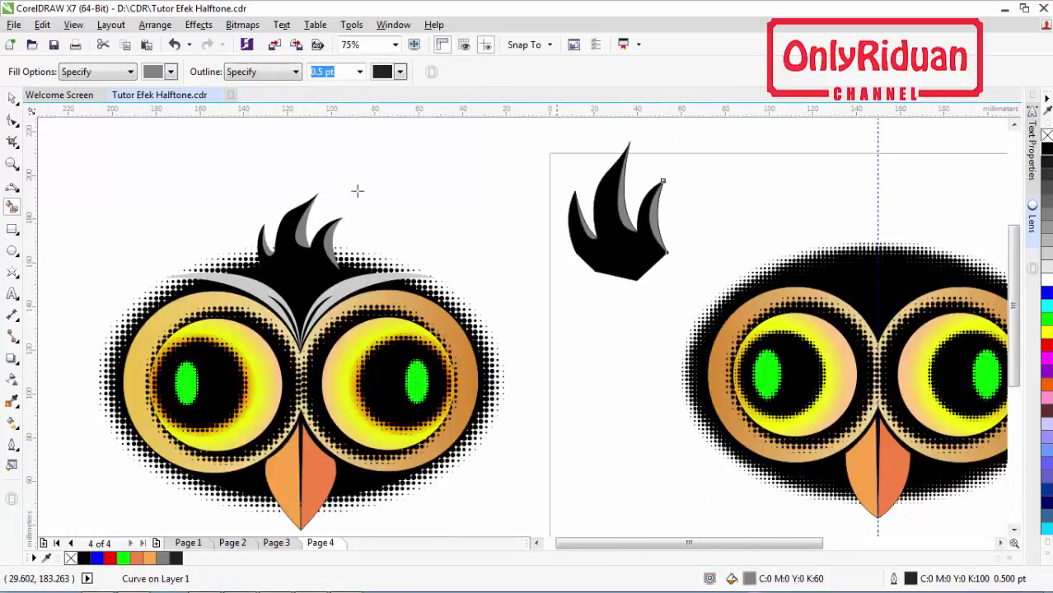
# - Select all the crest pieces and remove their outlines
pyautogui.press('space')
pyautogui.click(625, 313)
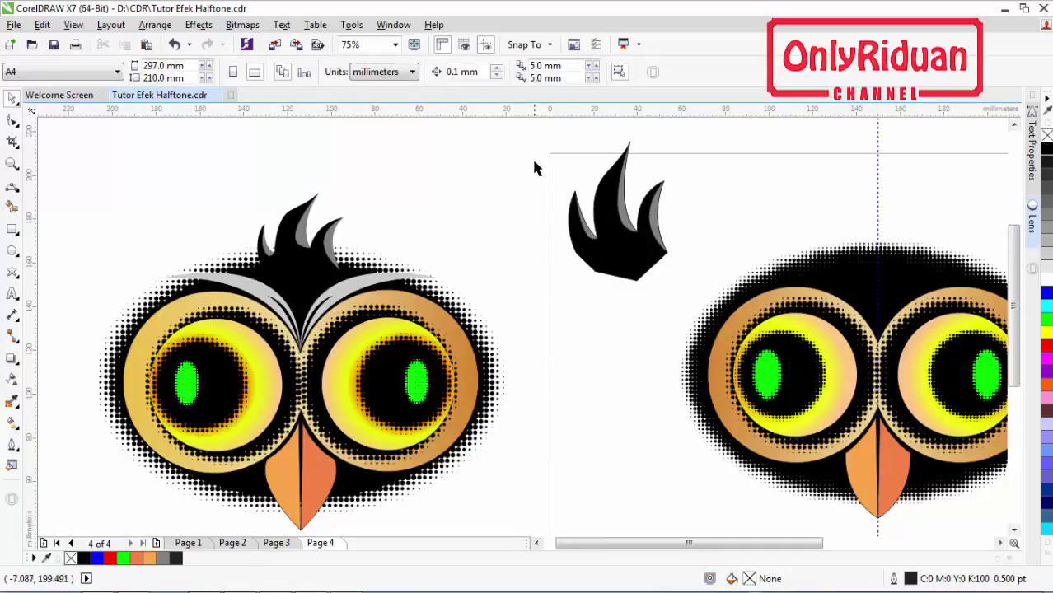
pyautogui.moveTo(538, 129); pyautogui.dragTo(688, 318)
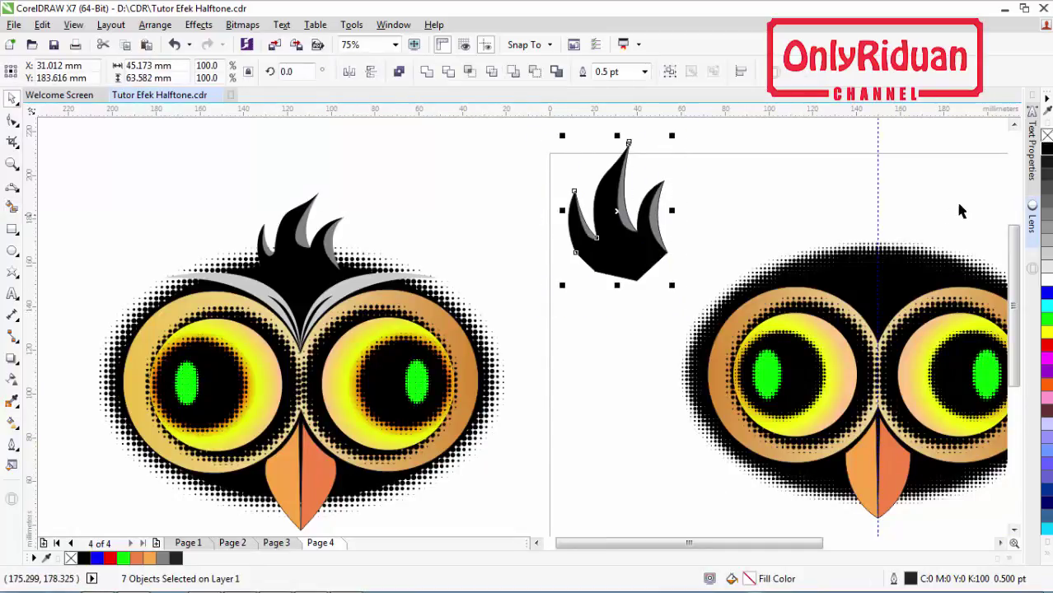
pyautogui.rightClick(1047, 135)
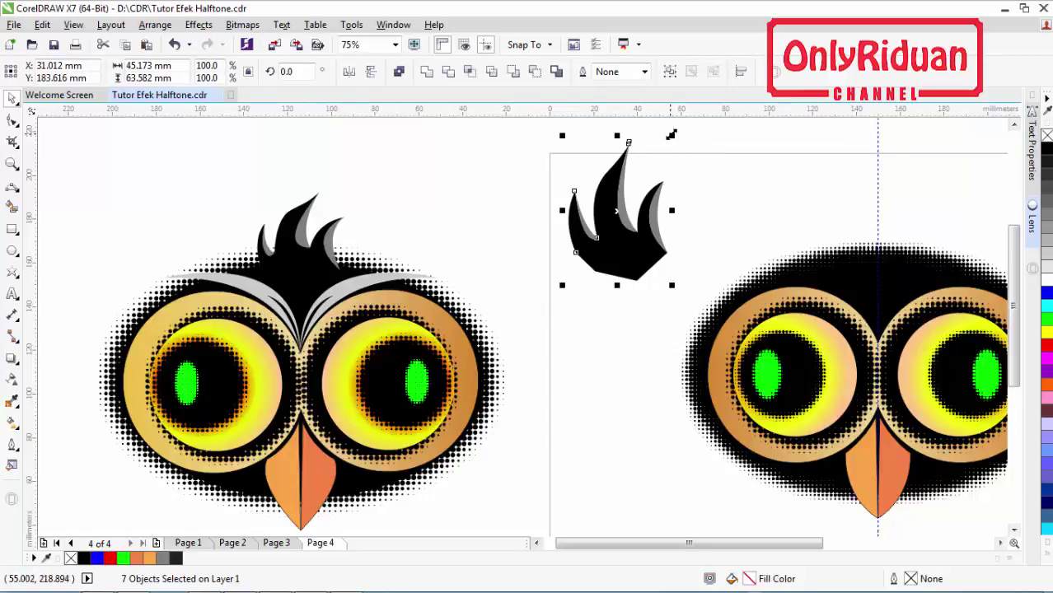
# - Scale the crest down to about 37 by 53 mm and place it on the new owl's head, centred on the guideline
pyautogui.moveTo(671, 134); pyautogui.dragTo(655, 159)
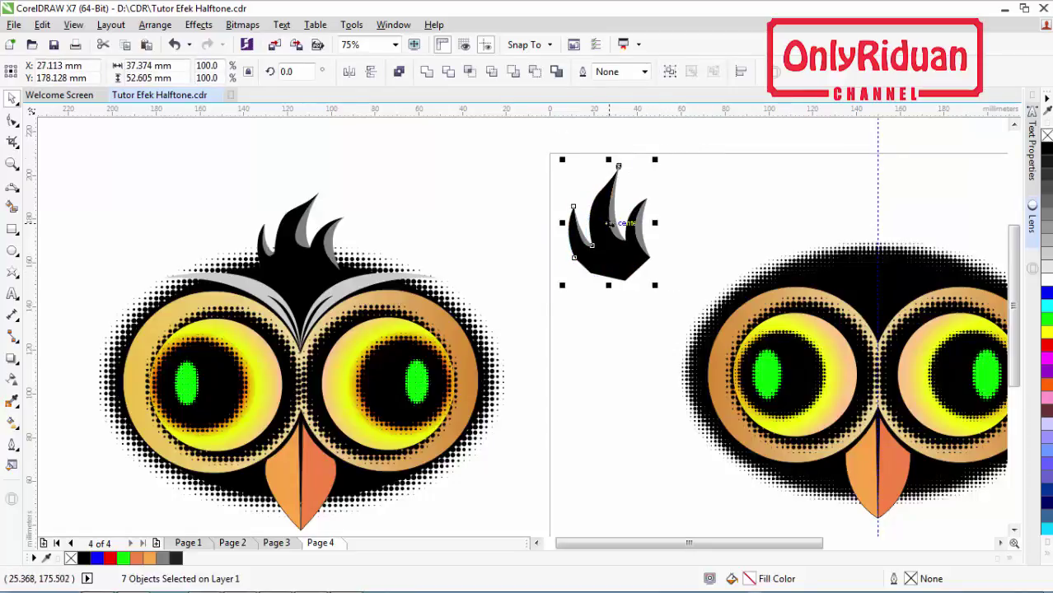
pyautogui.moveTo(610, 223); pyautogui.dragTo(875, 230)
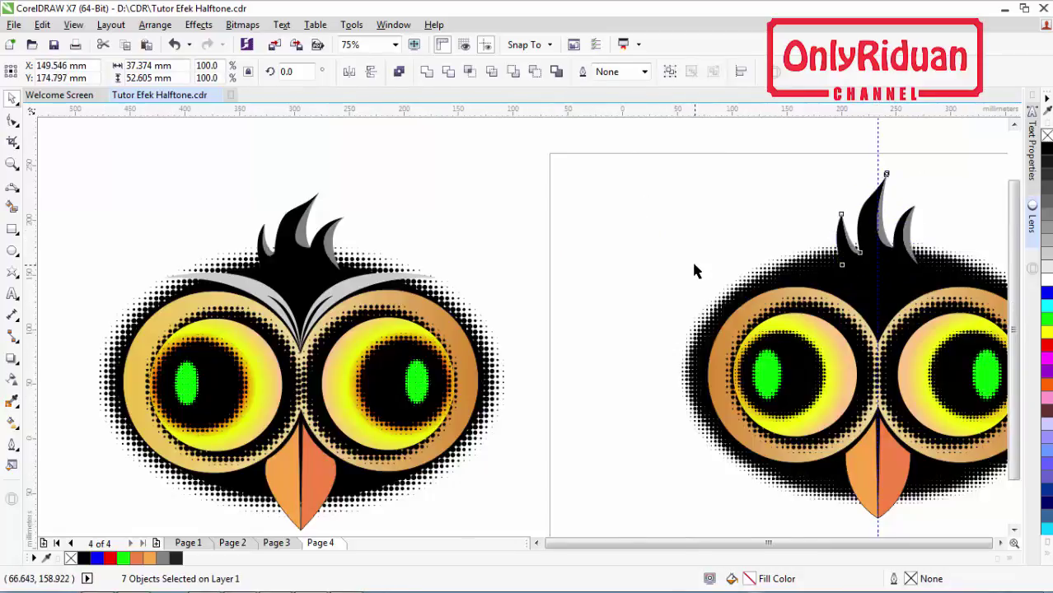
pyautogui.scroll(-2, 694, 271)
pyautogui.scroll(2, 845, 283)
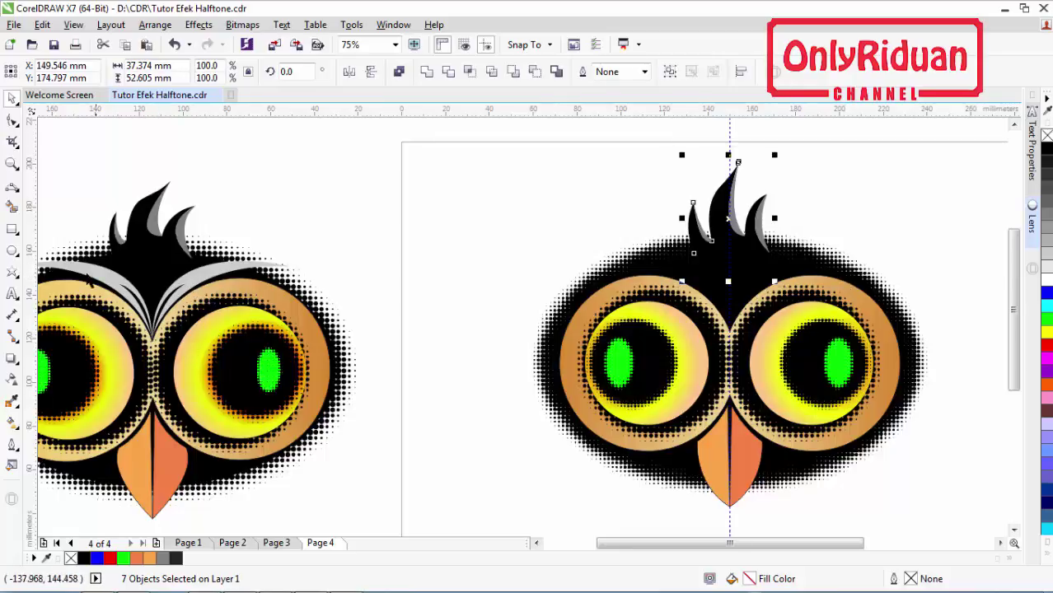
# - With the Pen tool, draw a closed curved brow about 56 by 32 mm from the guideline over the new owl's right-hand eye and fill it 60% black
pyautogui.click(12, 189)
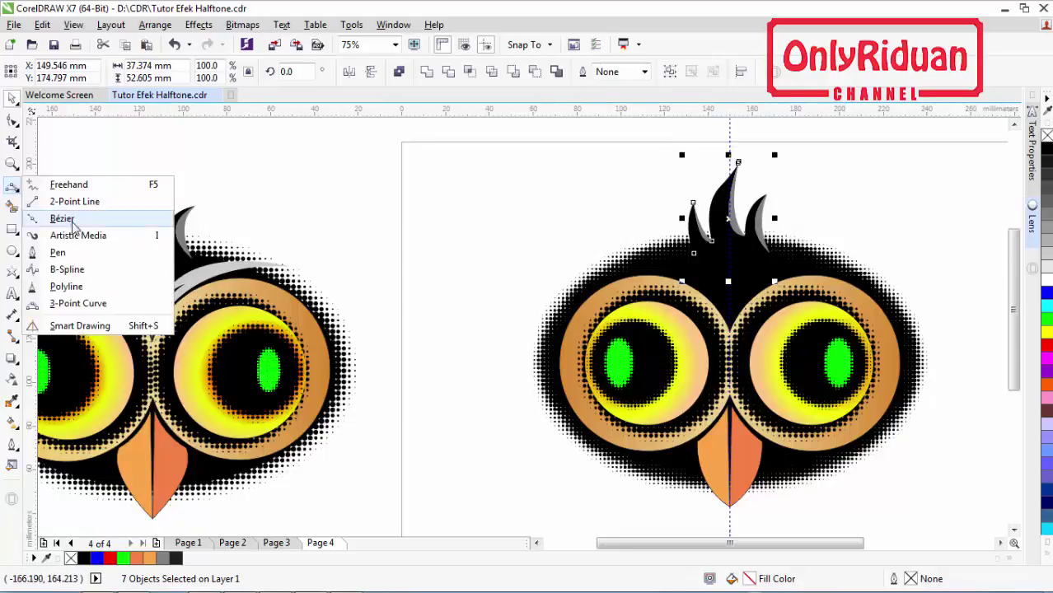
pyautogui.click(59, 253)
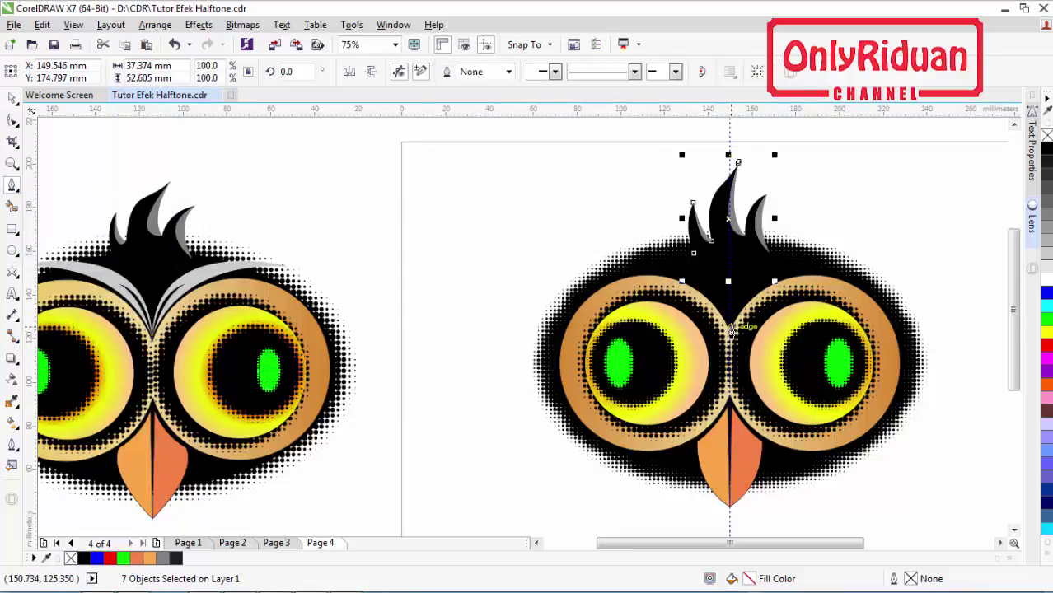
pyautogui.scroll(2, 731, 326)
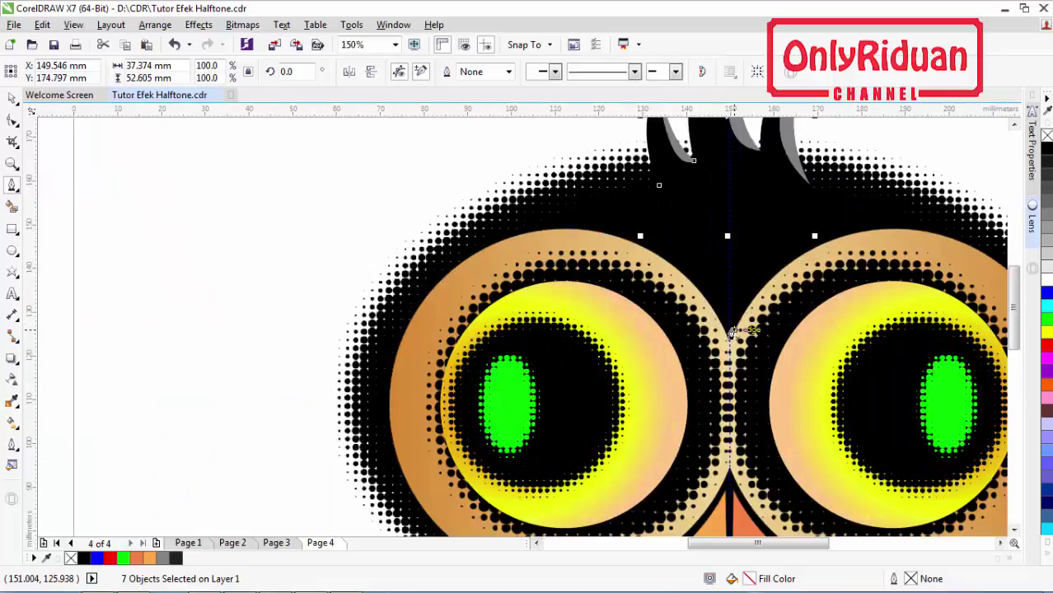
pyautogui.click(1000, 543)
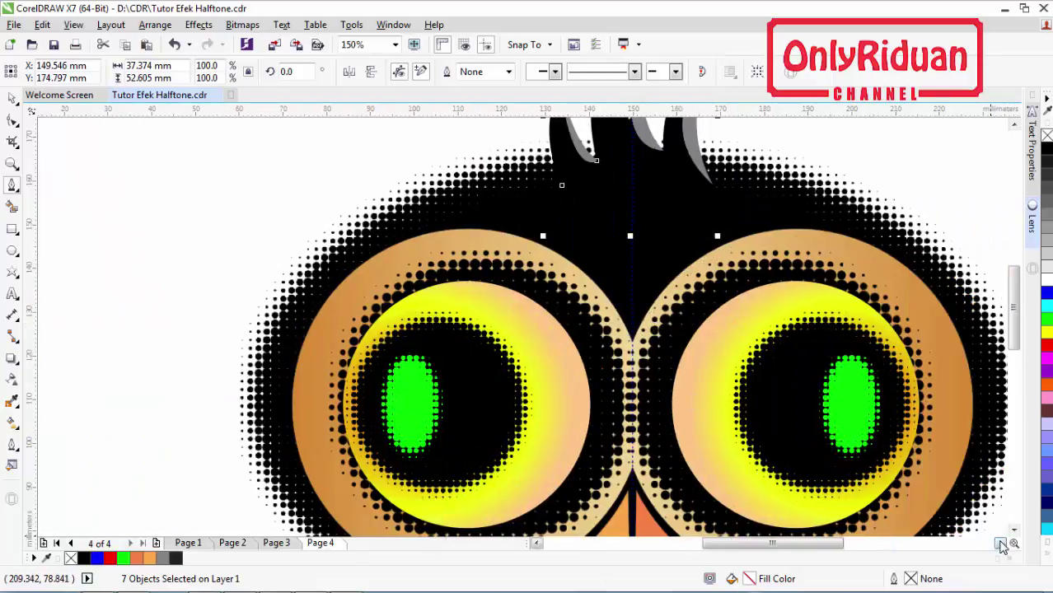
pyautogui.click(632, 320)
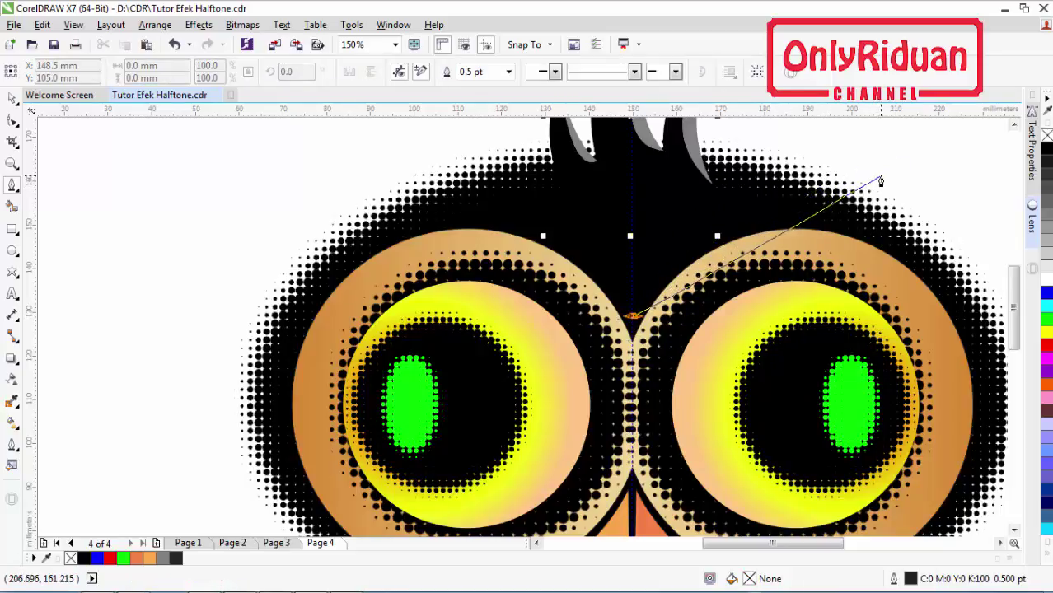
pyautogui.moveTo(878, 183); pyautogui.dragTo(902, 190)
pyautogui.hscroll(4, 923, 198)
pyautogui.press('alt')
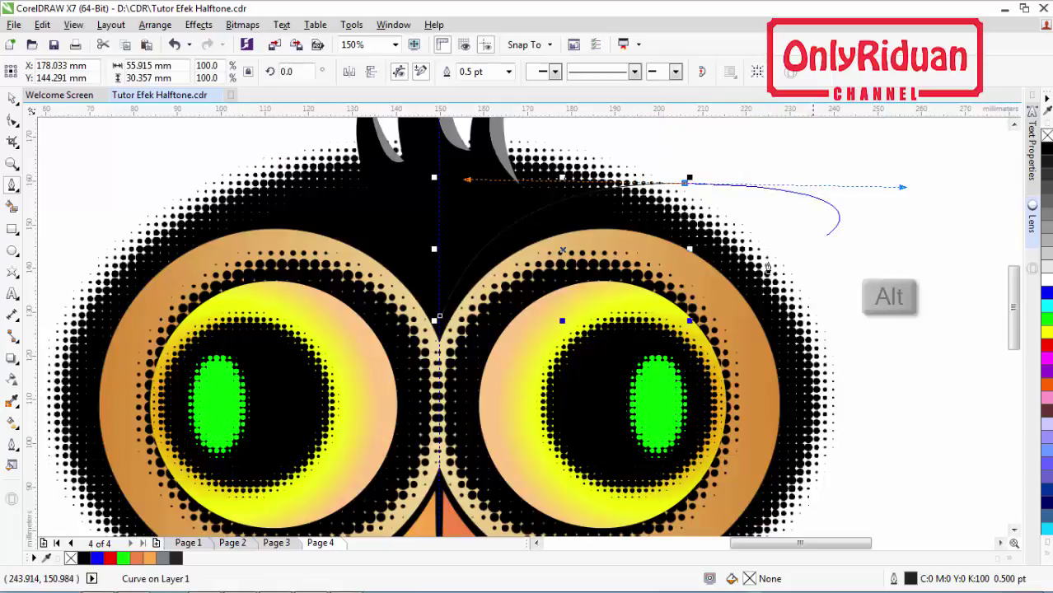
pyautogui.click(686, 180)
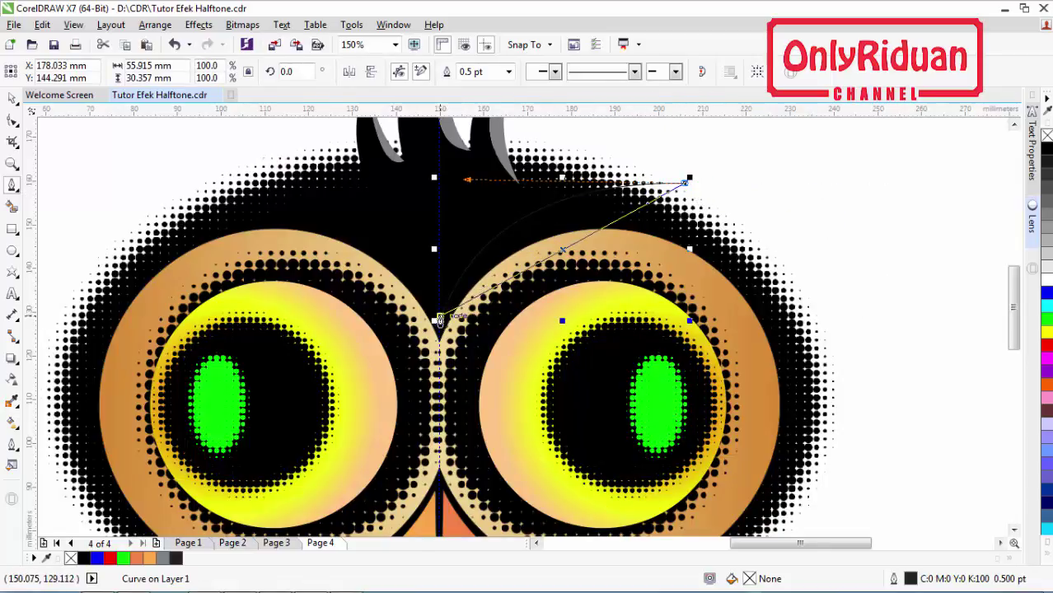
pyautogui.moveTo(439, 320); pyautogui.dragTo(451, 173)
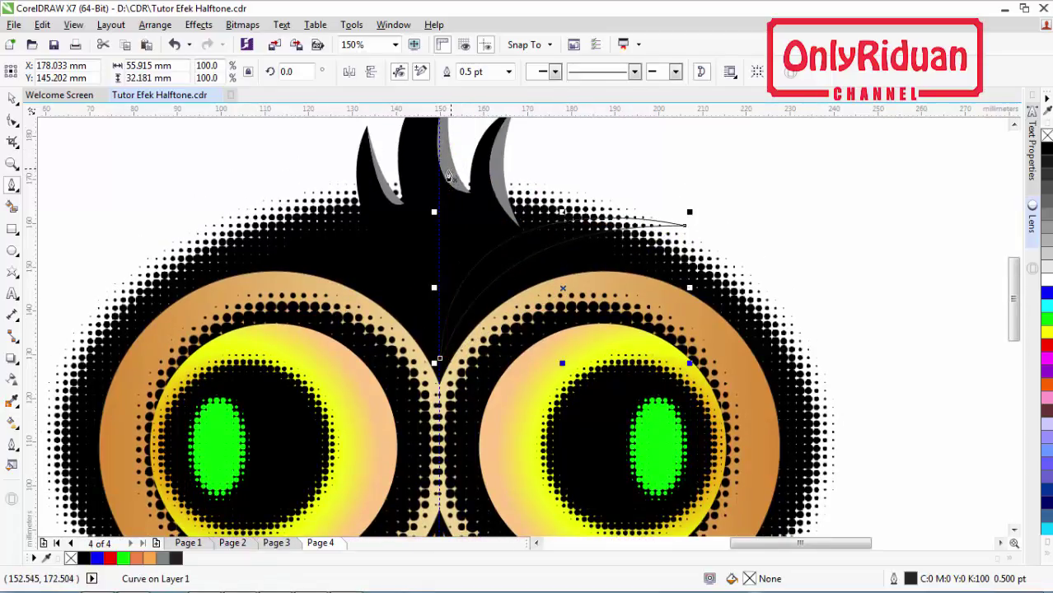
pyautogui.click(13, 98)
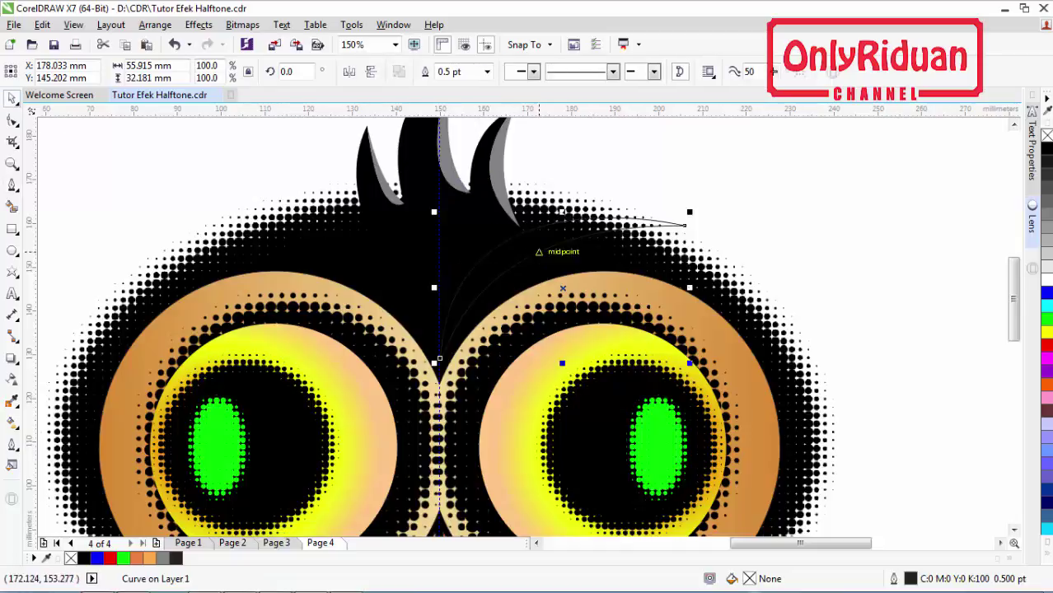
pyautogui.click(165, 560)
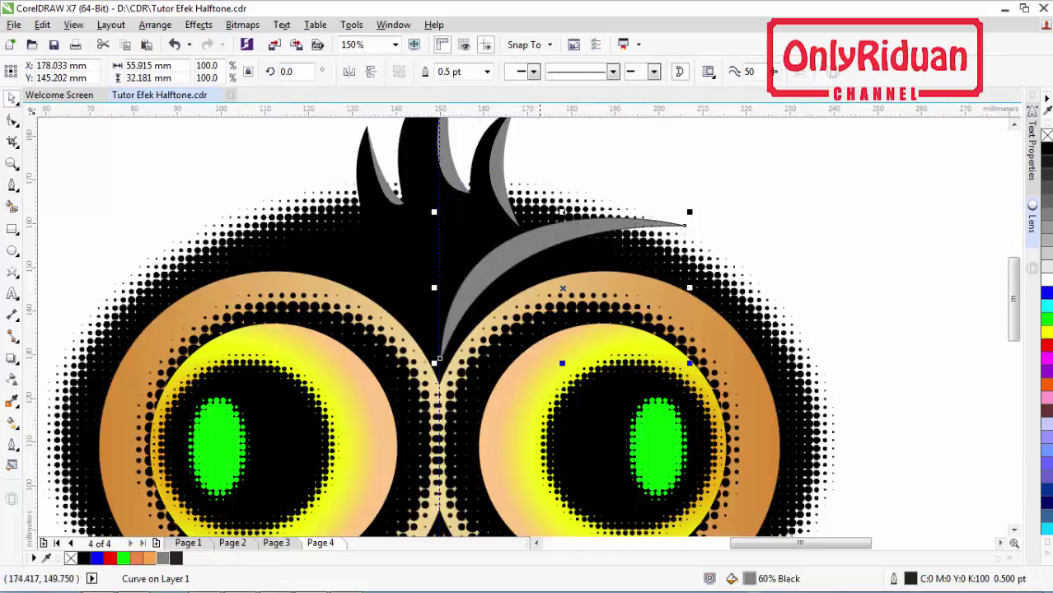
# - Duplicate the grey brow over the left-hand eye, mirror it horizontally, and align its inner tip with the original's at the guideline
pyautogui.moveTo(524, 253); pyautogui.dragTo(270, 243)
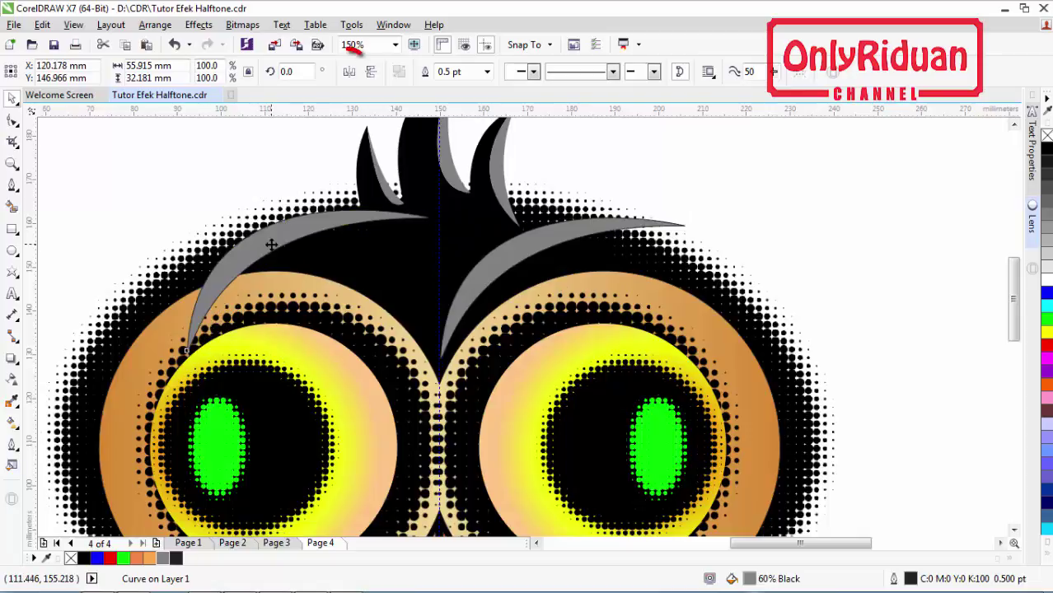
pyautogui.click(350, 72)
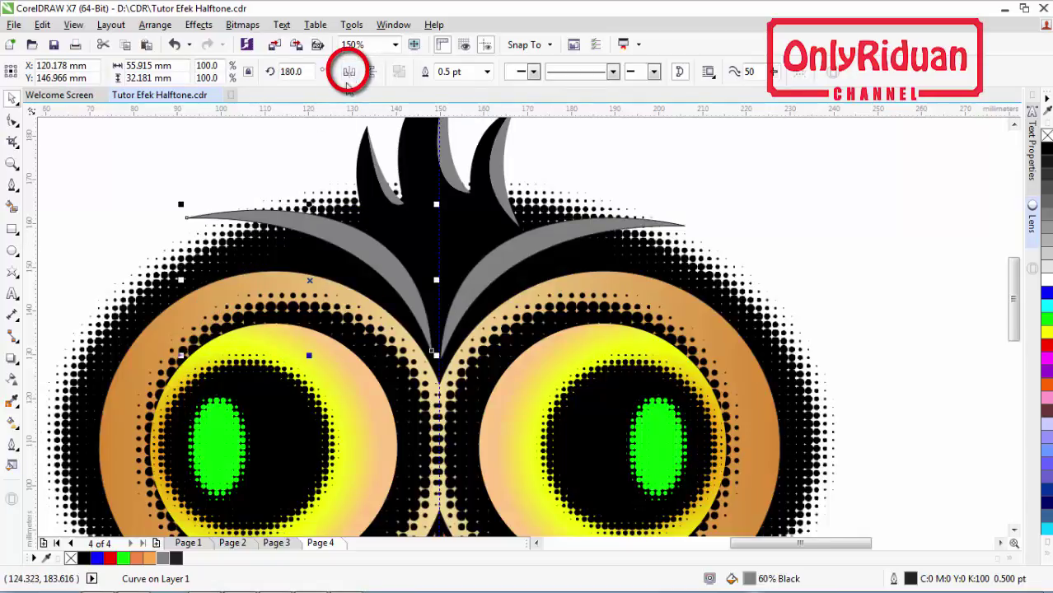
pyautogui.moveTo(429, 350)
pyautogui.mouseDown()
pyautogui.moveTo(353, 278)
pyautogui.moveTo(441, 354)
pyautogui.mouseUp()
pyautogui.scroll(-2, 441, 354)
pyautogui.scroll(1, 449, 338)
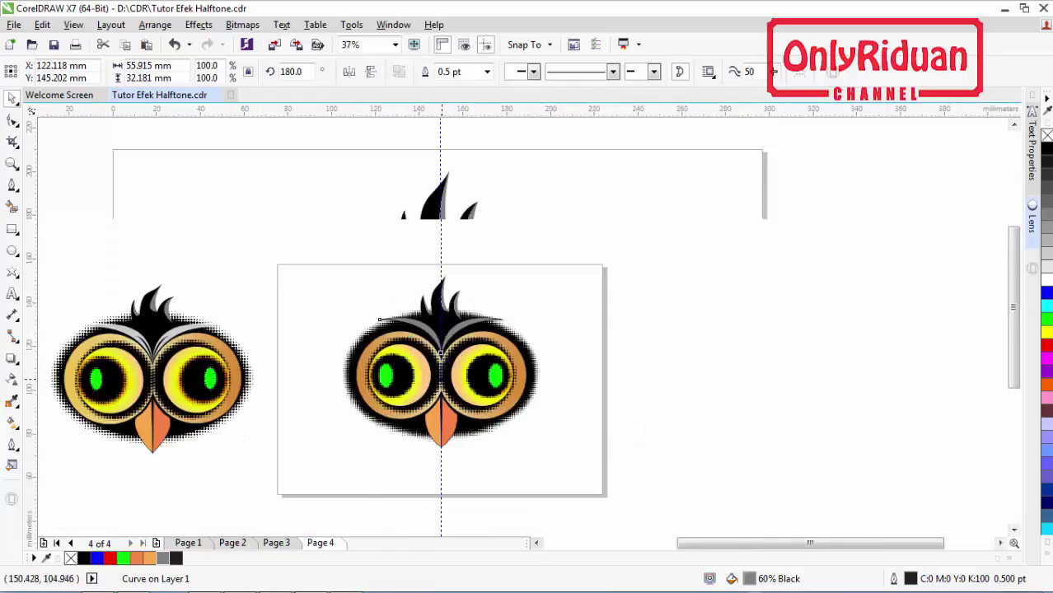
pyautogui.click(536, 543)
pyautogui.click(537, 543)
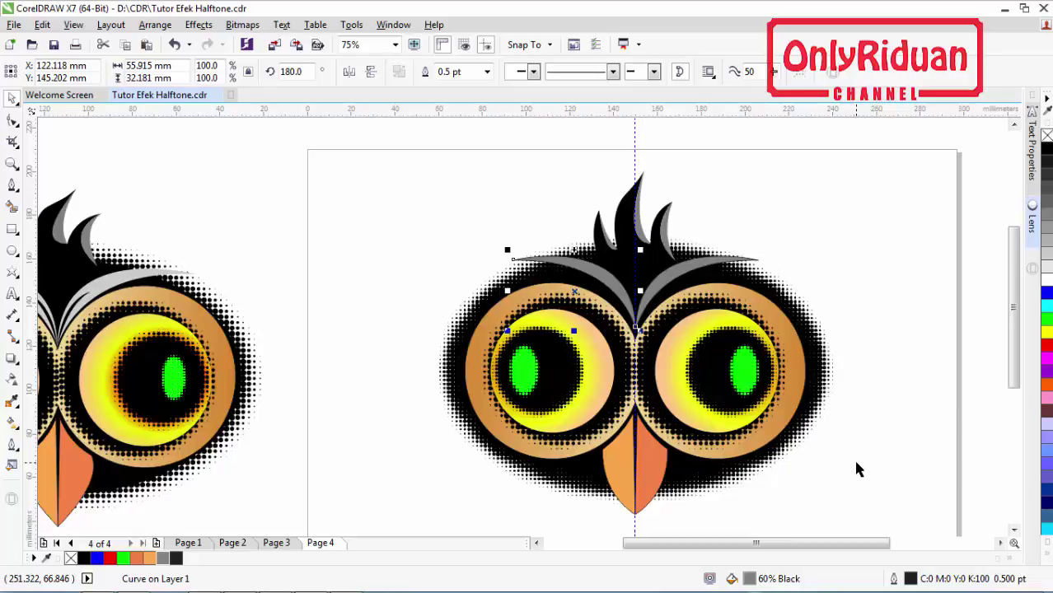
pyautogui.click(188, 543)
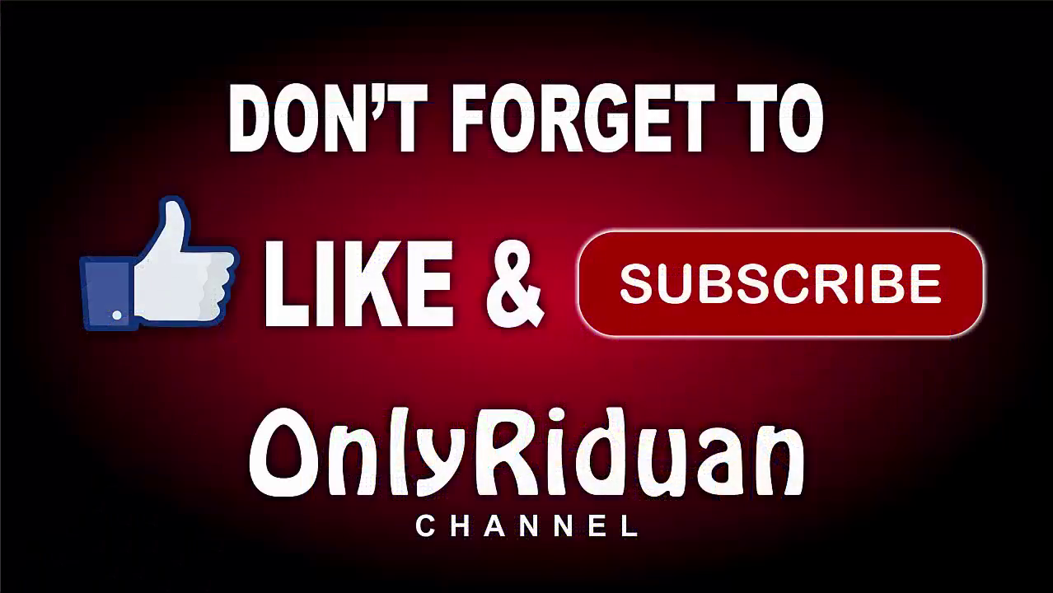